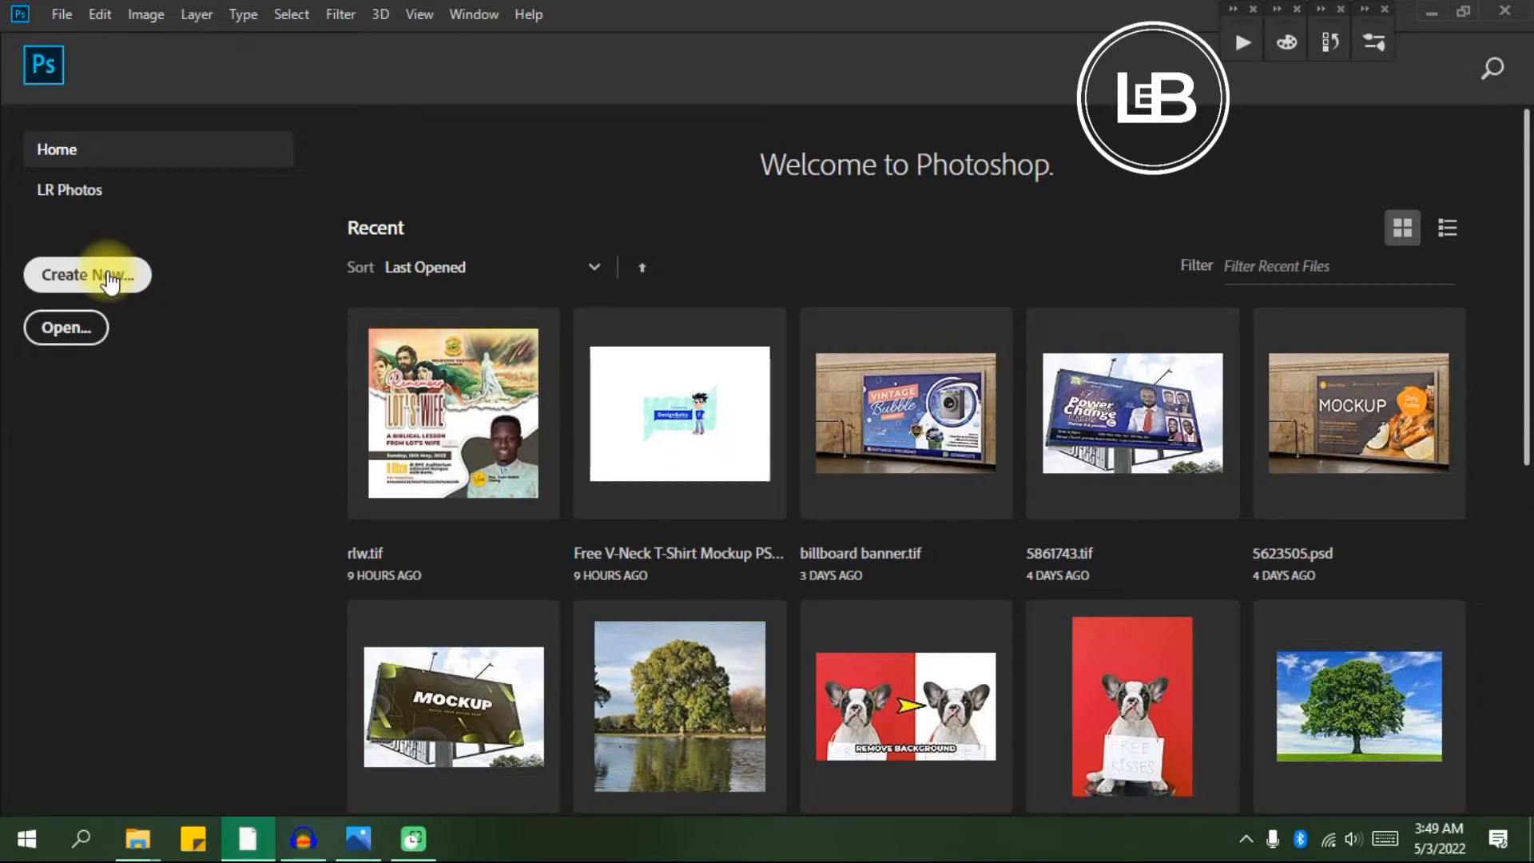
Create a new 2000 x 2000 pixel document at 300 pixels/inch in RGB Color with a white background.
left_click(61, 15)
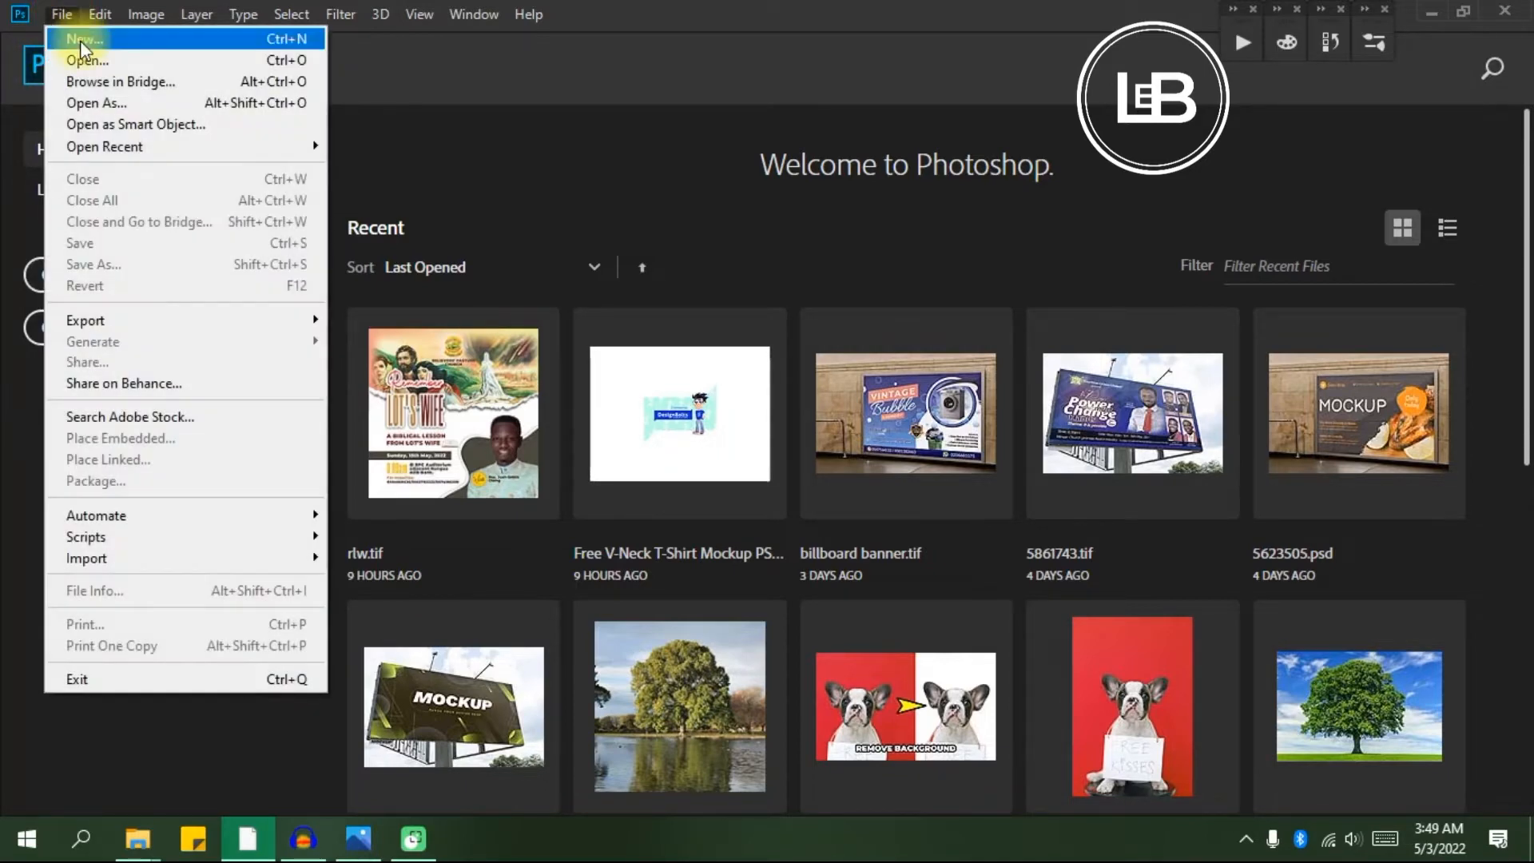
left_click(80, 40)
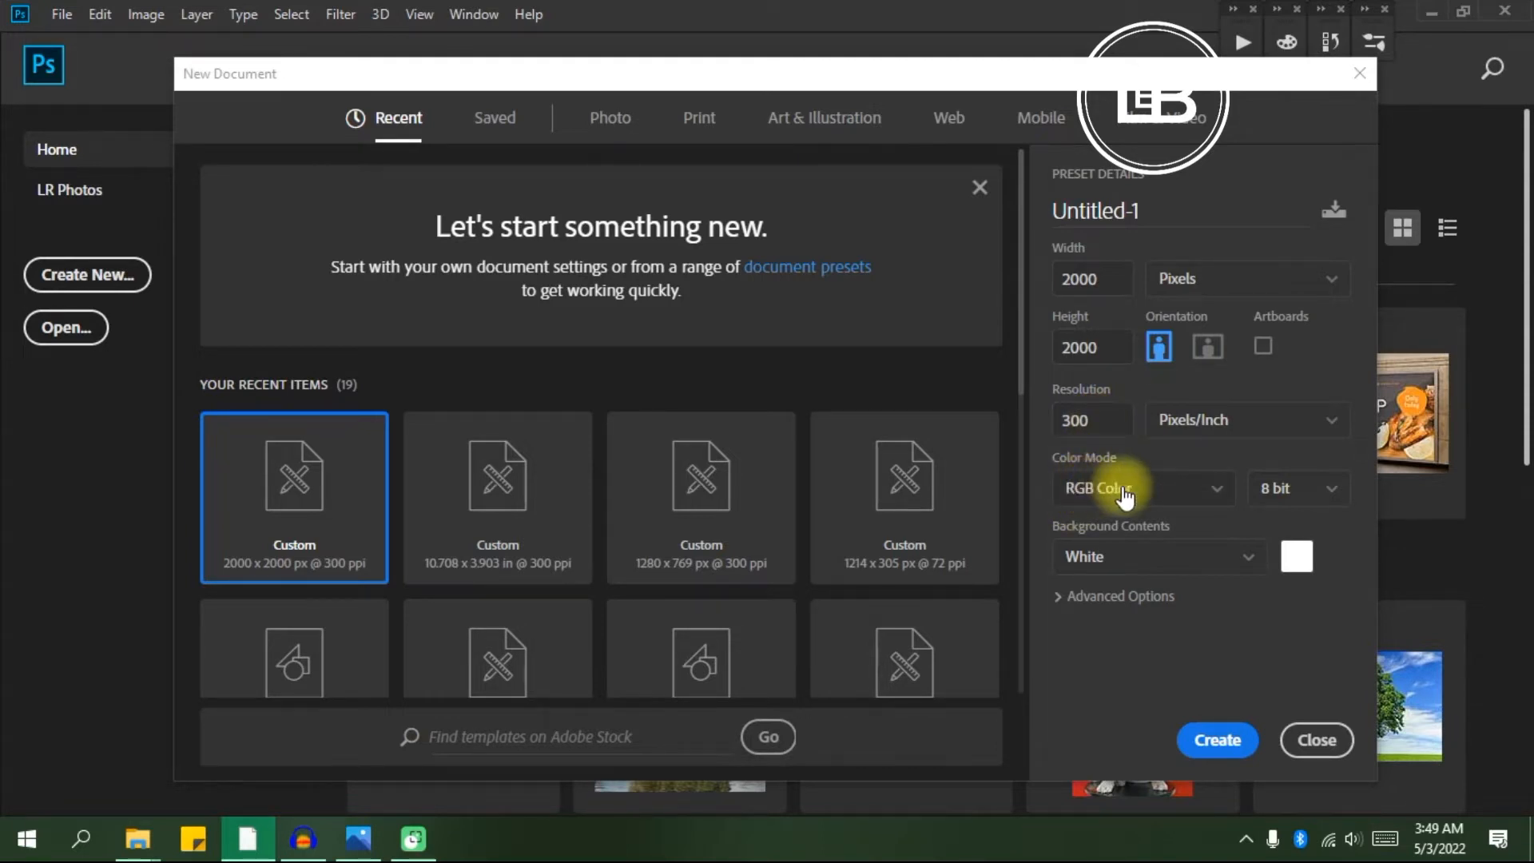
left_click(1240, 758)
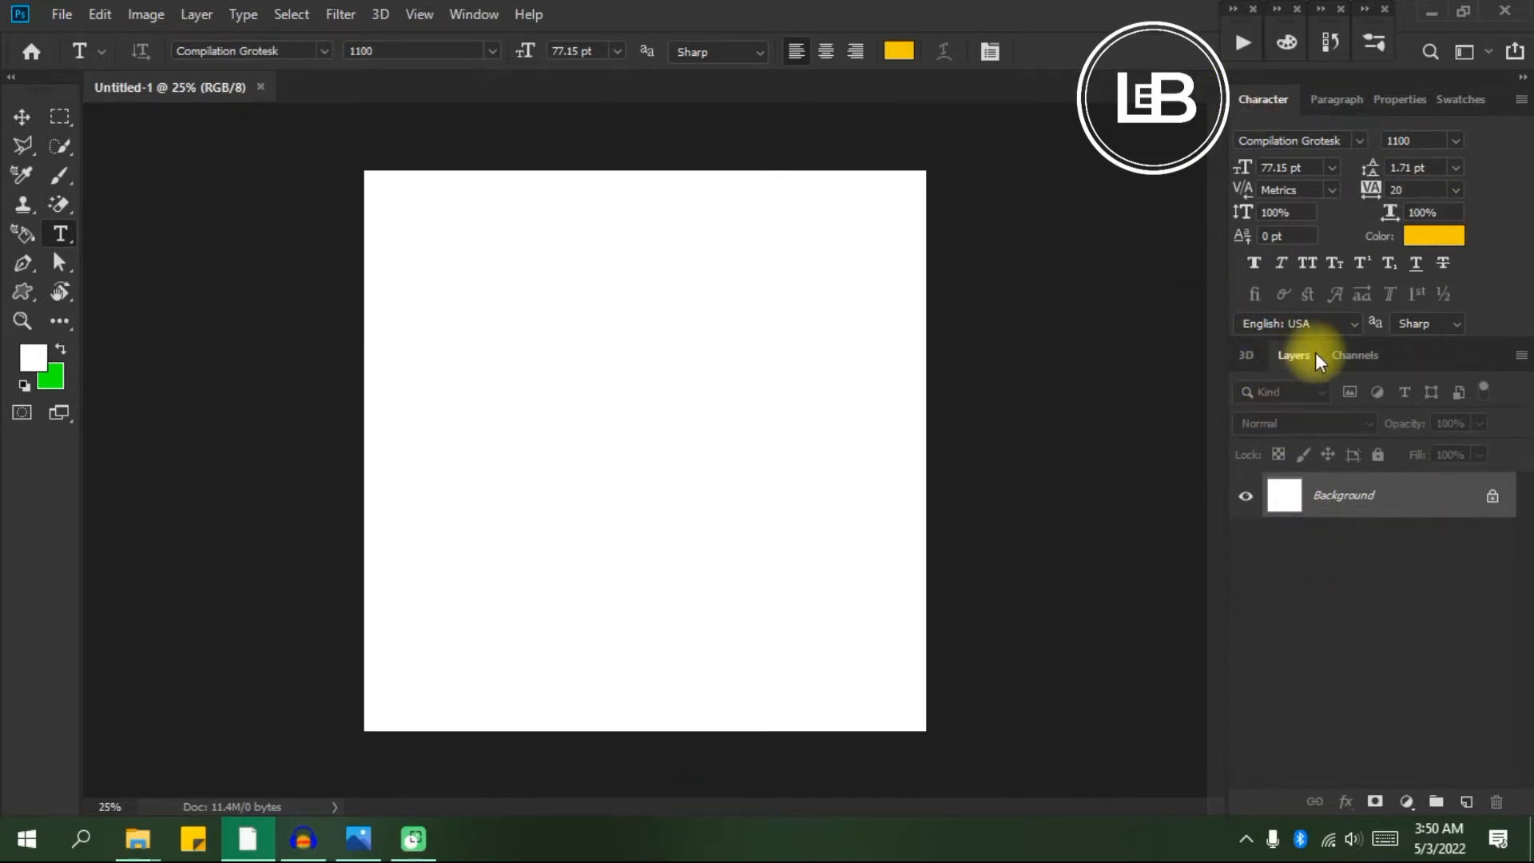
Add a Solid Color fill layer in dark blue #141c65 above the white background.
left_click(1410, 802)
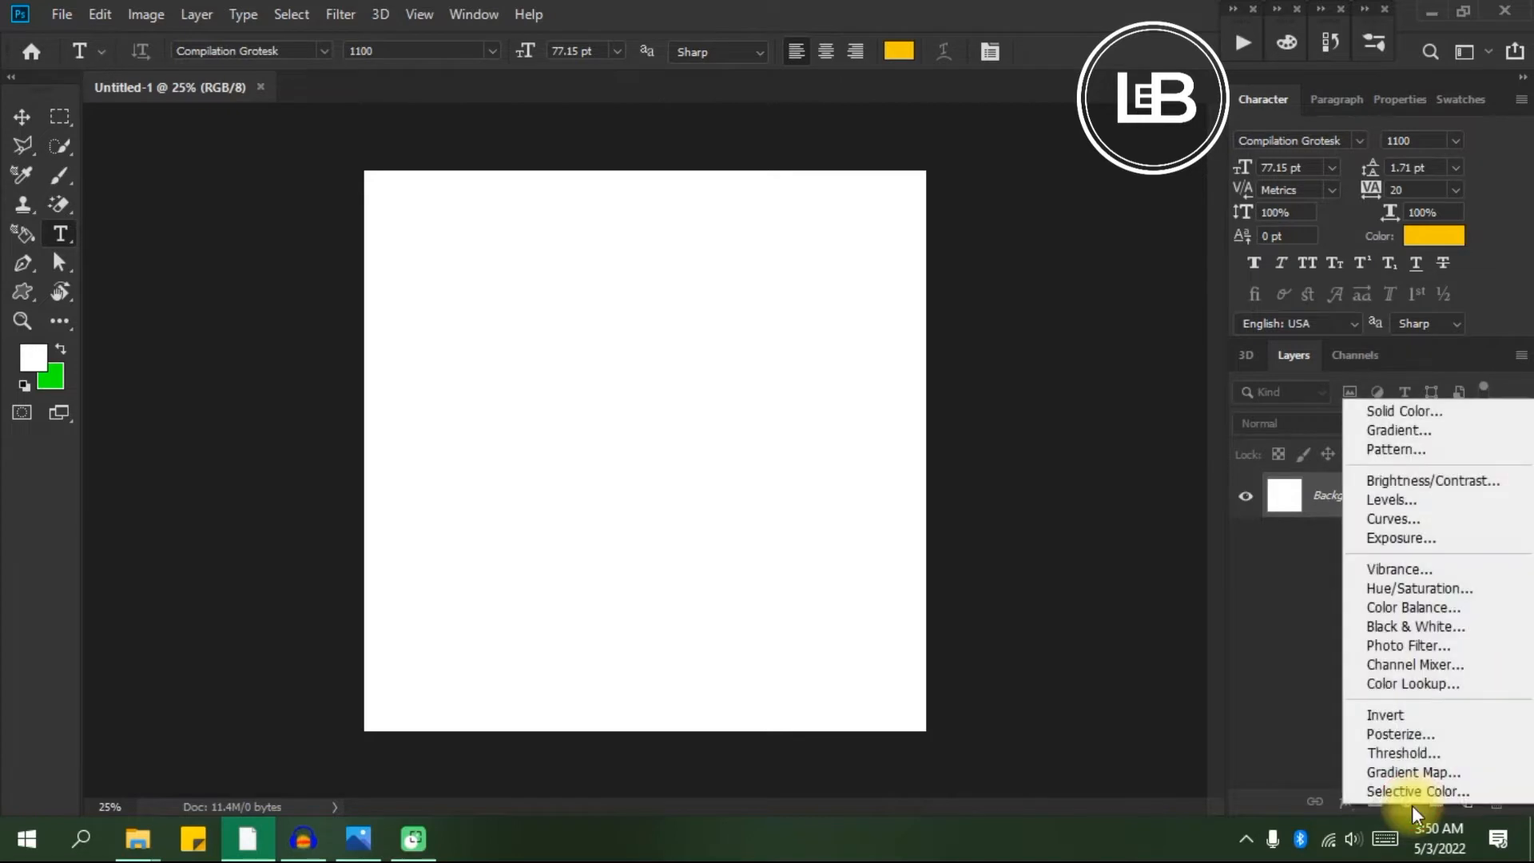
left_click(1455, 413)
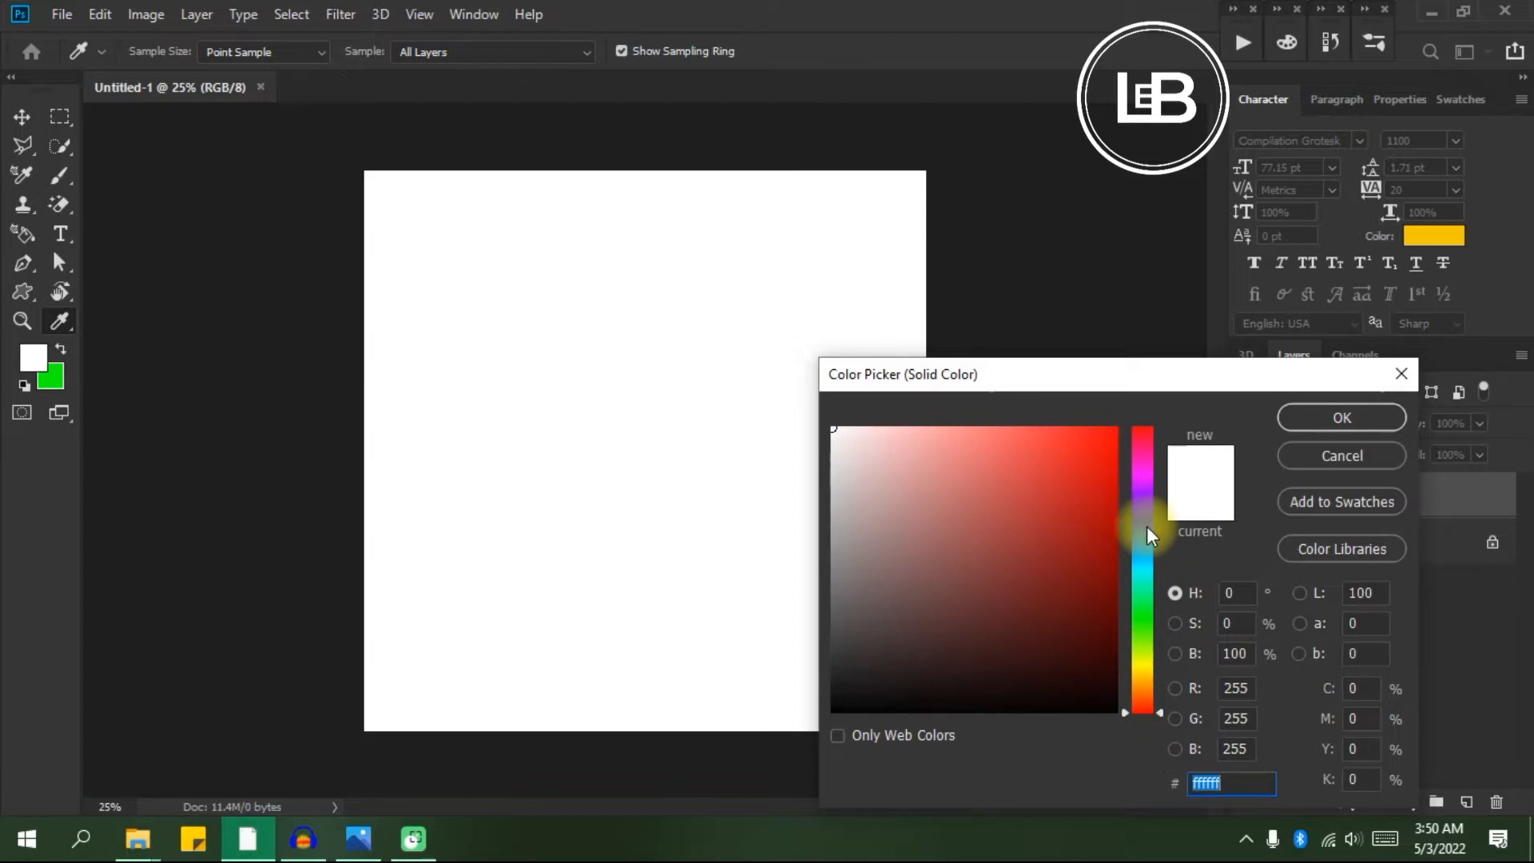
left_click(1148, 526)
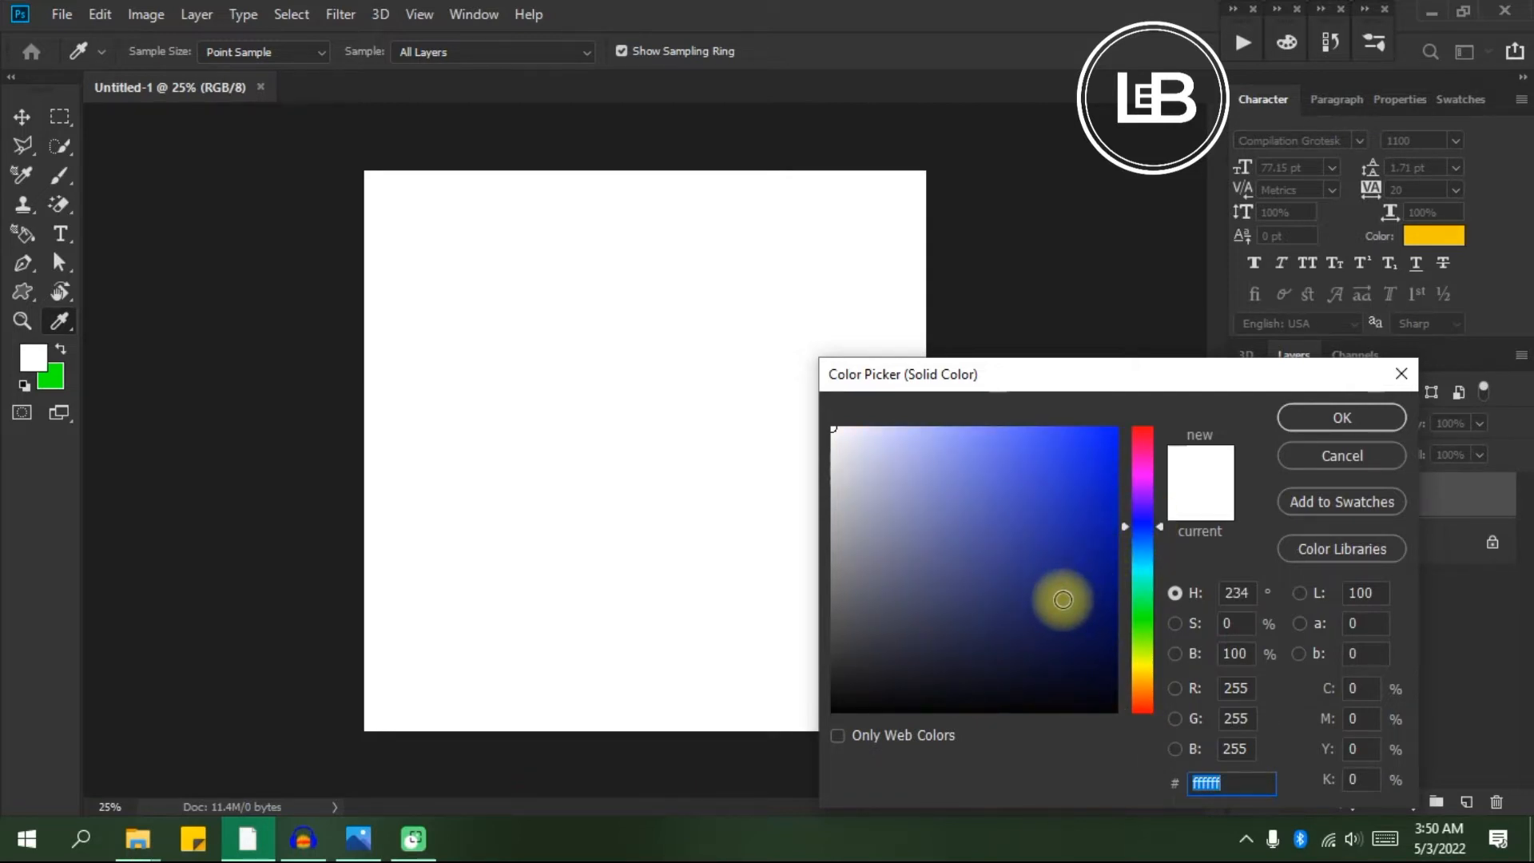
left_click(1060, 600)
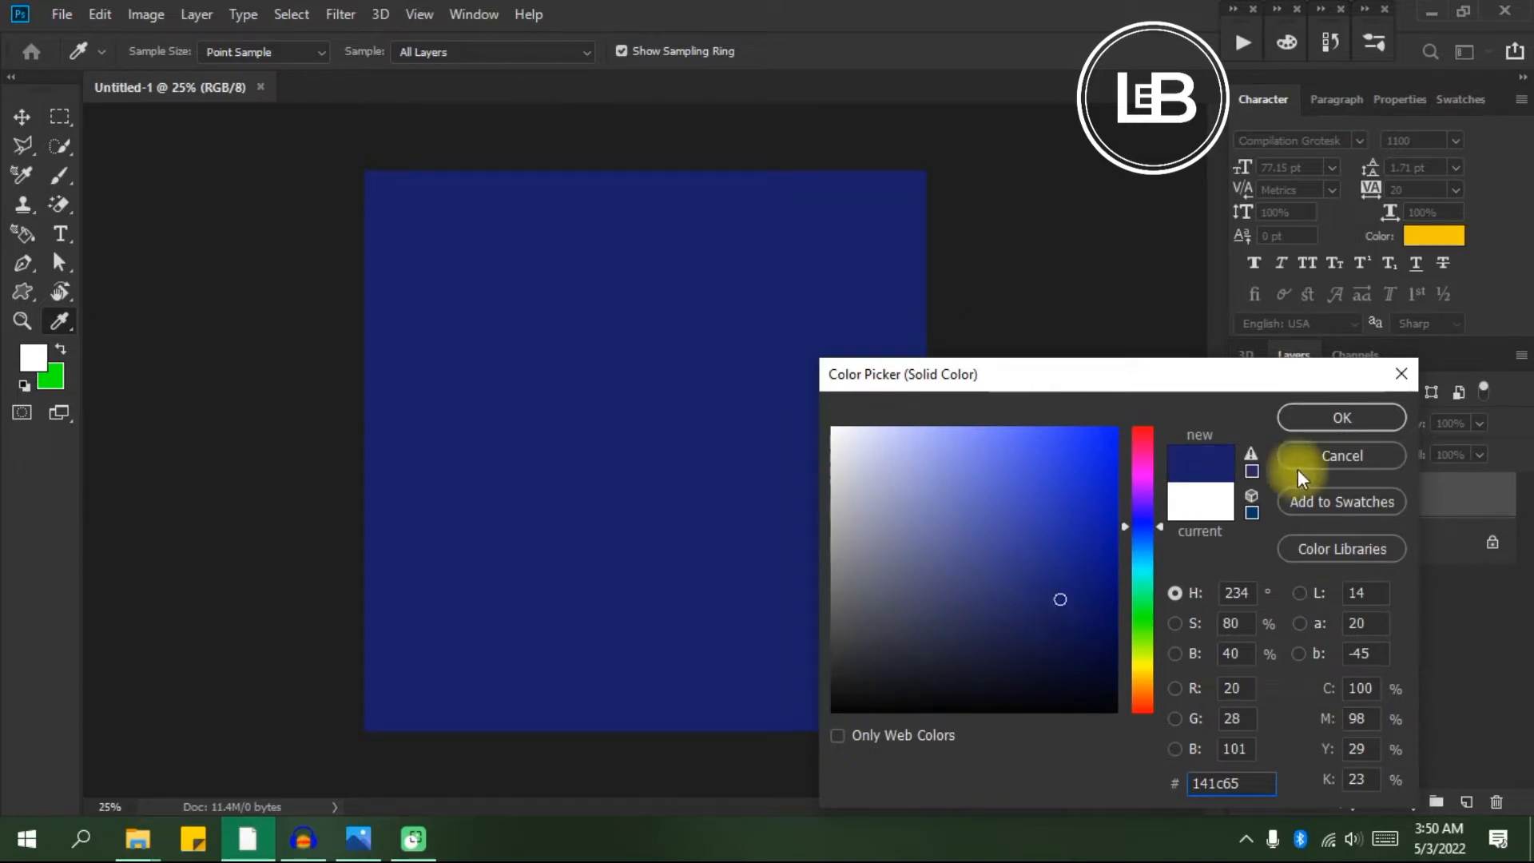
left_click(1317, 421)
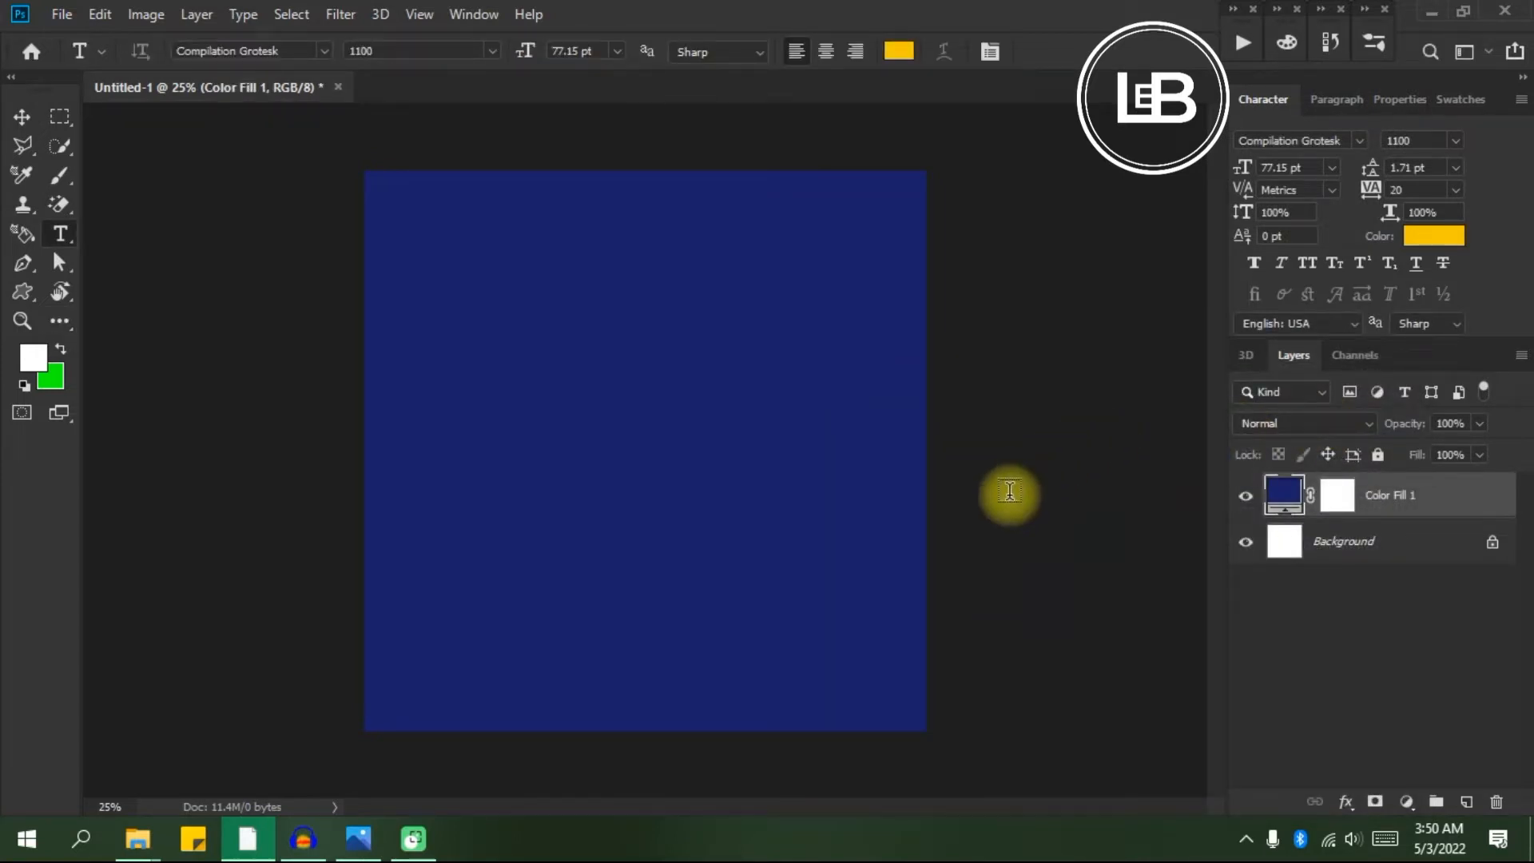
Switch to Photos to examine the layout of the sample flyer for assignment.
key("alt+Tab")
key("alt+Tab")
key("alt+Tab")
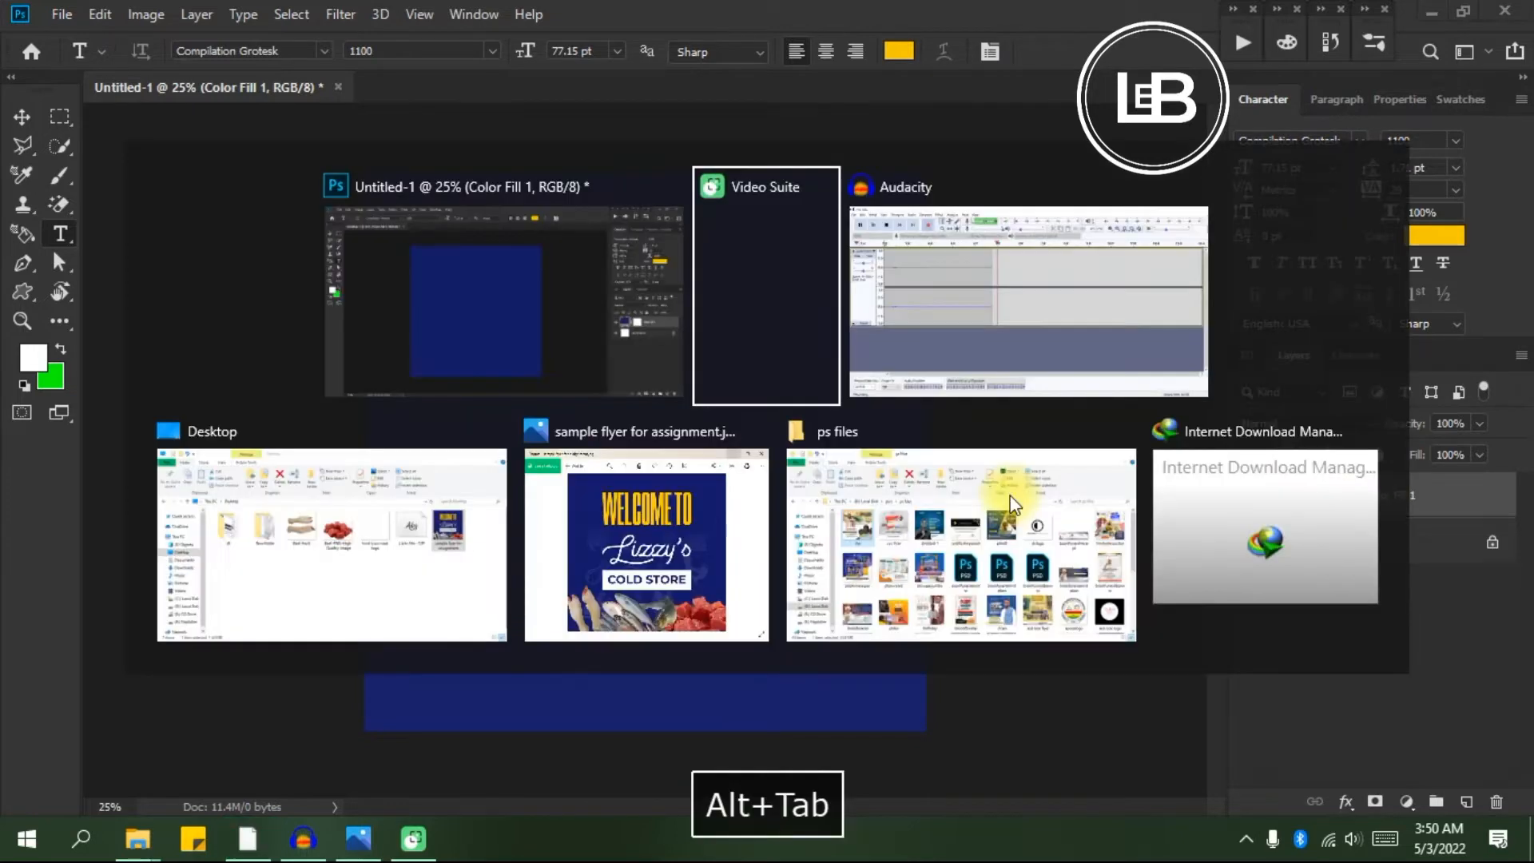
key("alt+Tab")
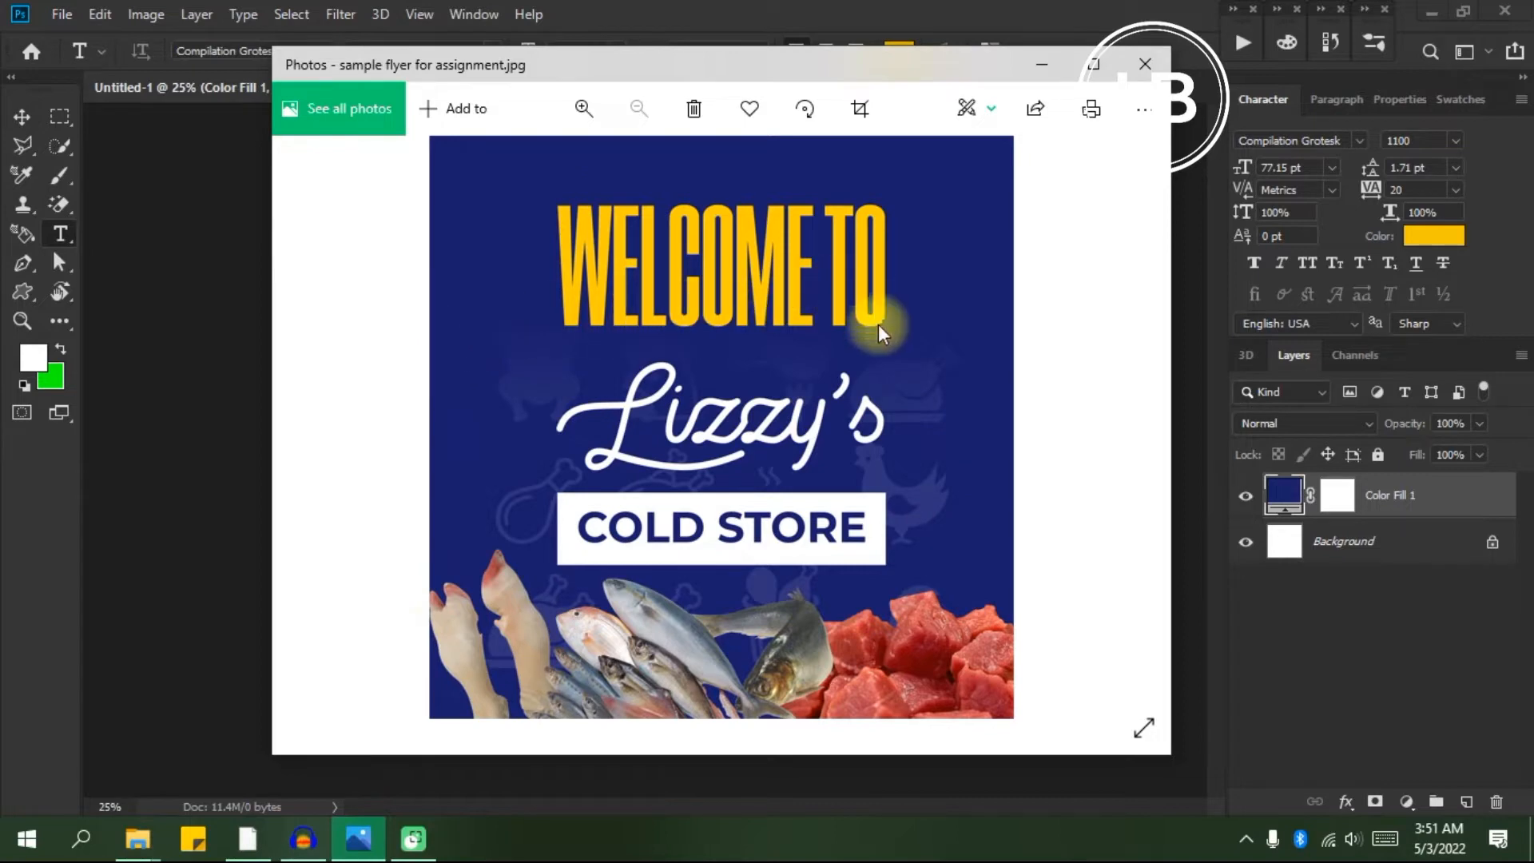
Place the food icon meat logo image from the Desktop folder into the Photoshop document and scale it to 195.70% so it fills the canvas.
key("alt+Tab")
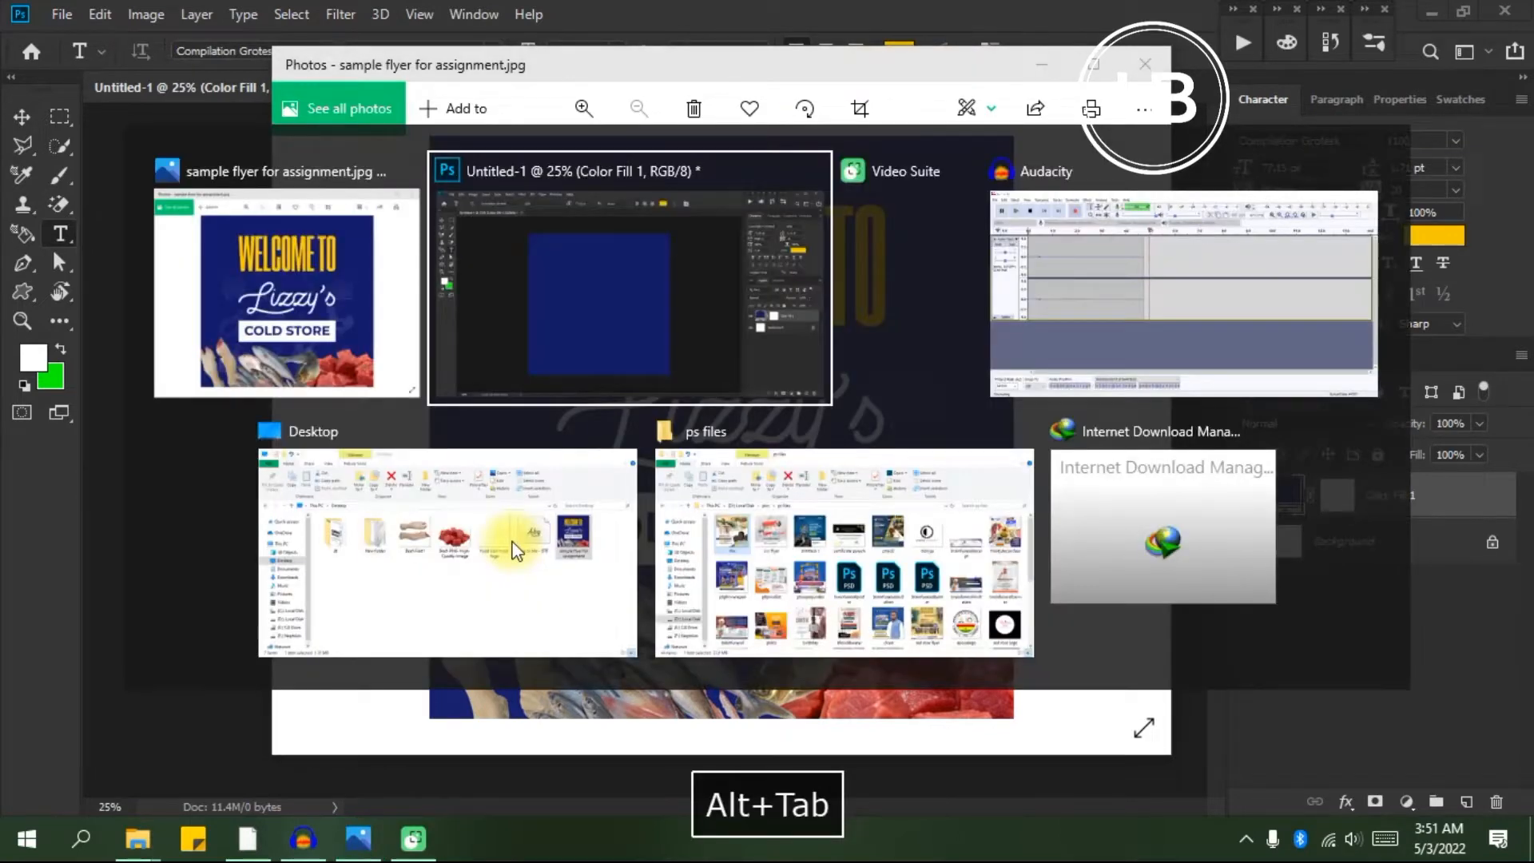
left_click(465, 589)
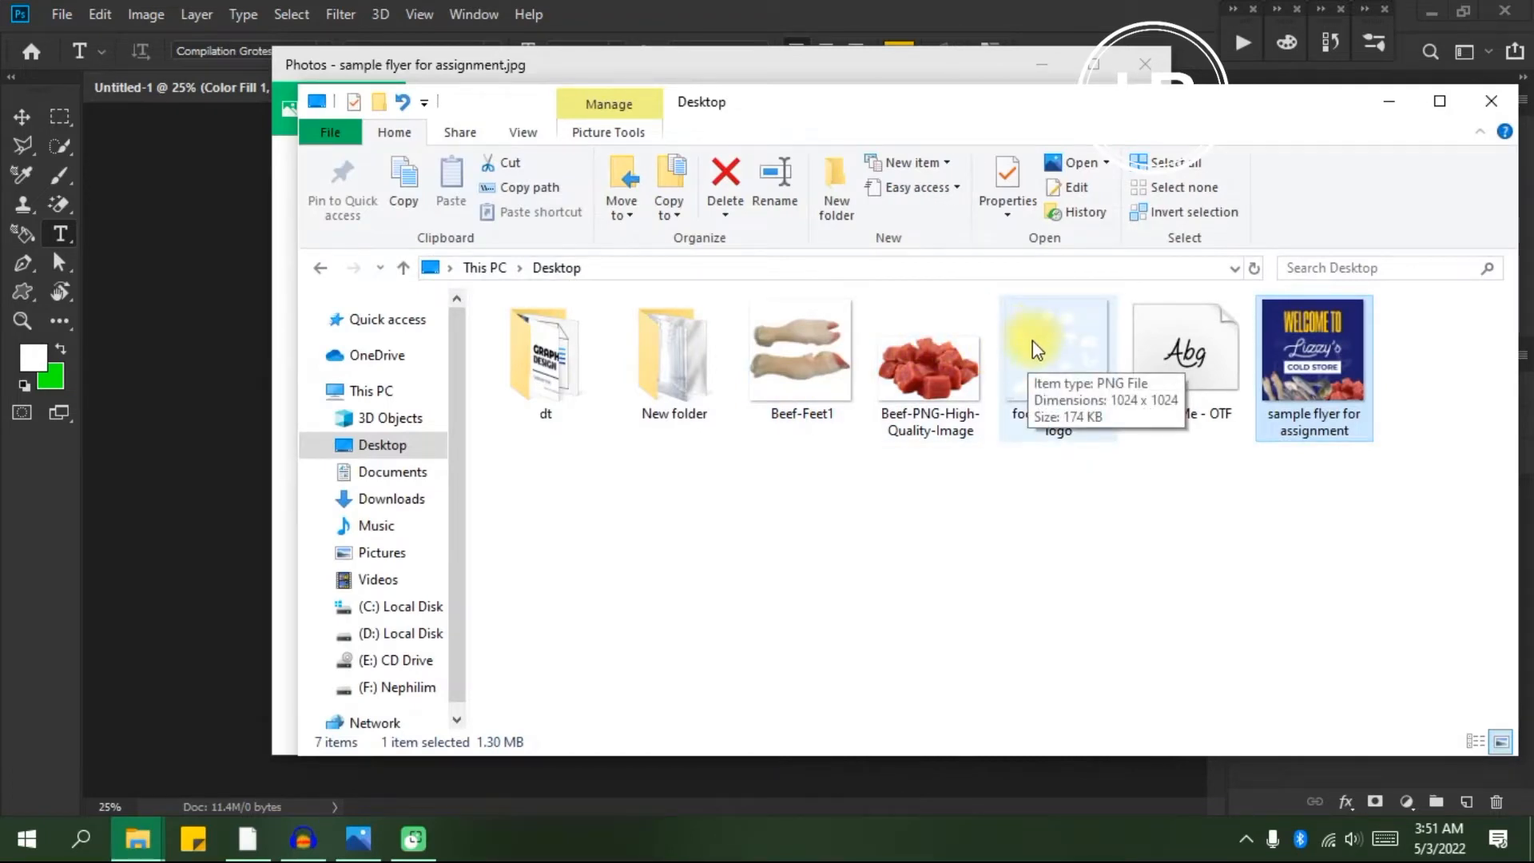
left_click_drag(1028, 340, 199, 655)
key("space")
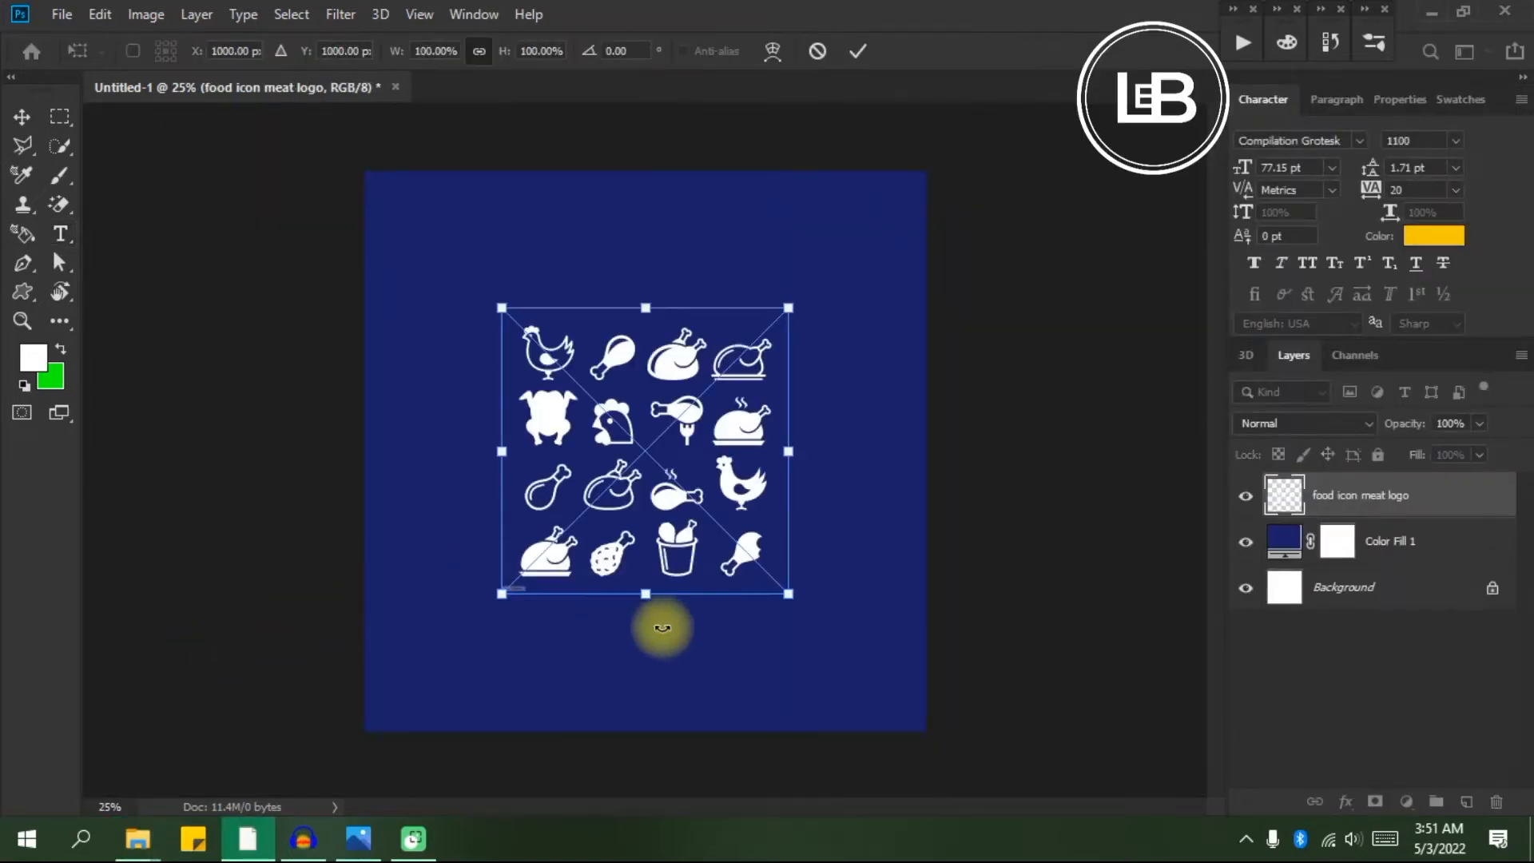
left_click_drag(788, 593, 886, 780)
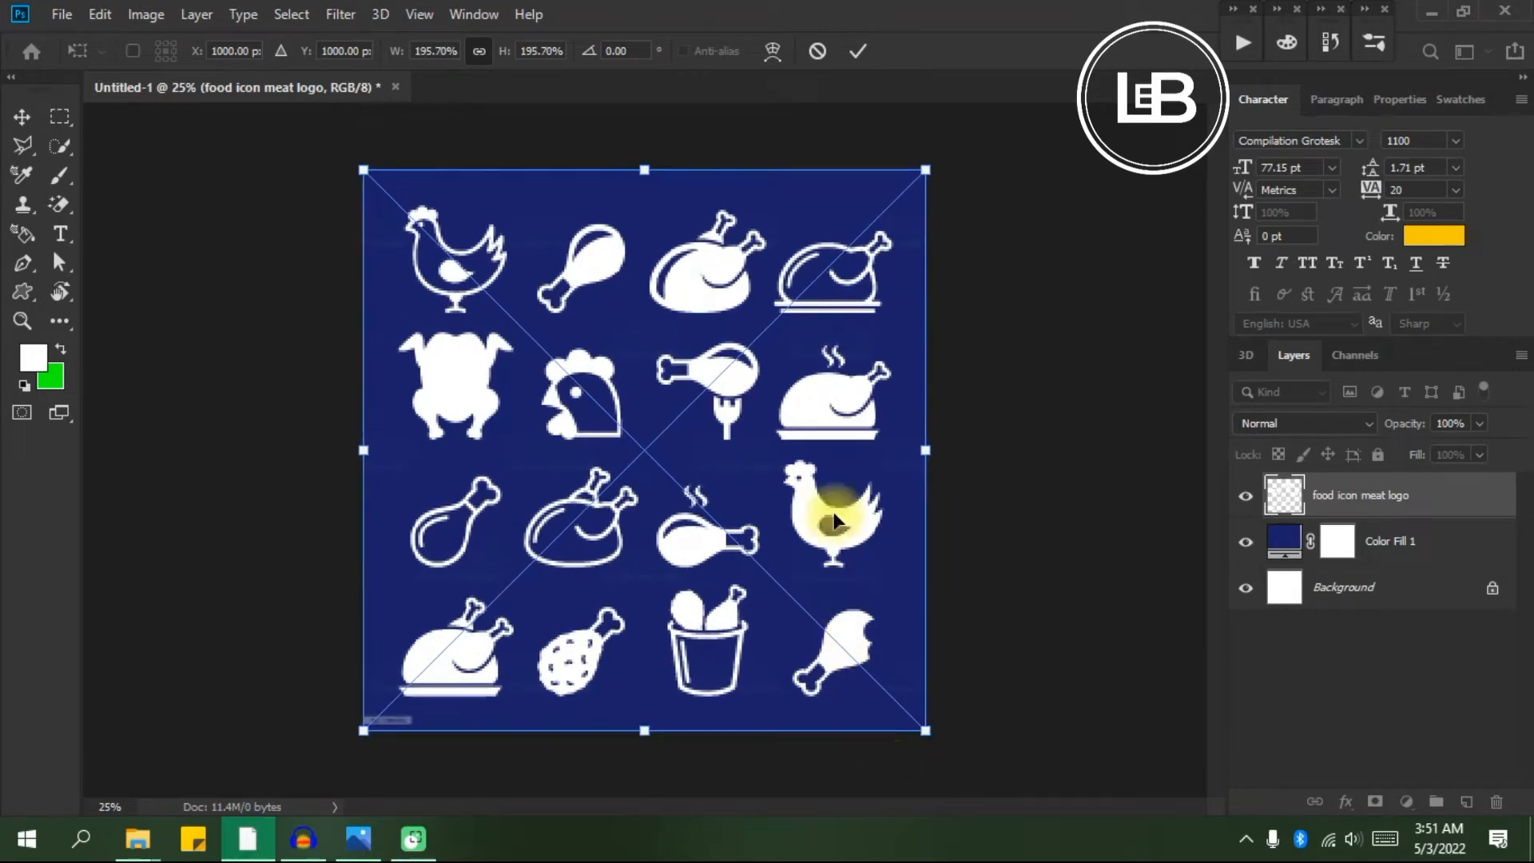
left_click(851, 48)
key("t")
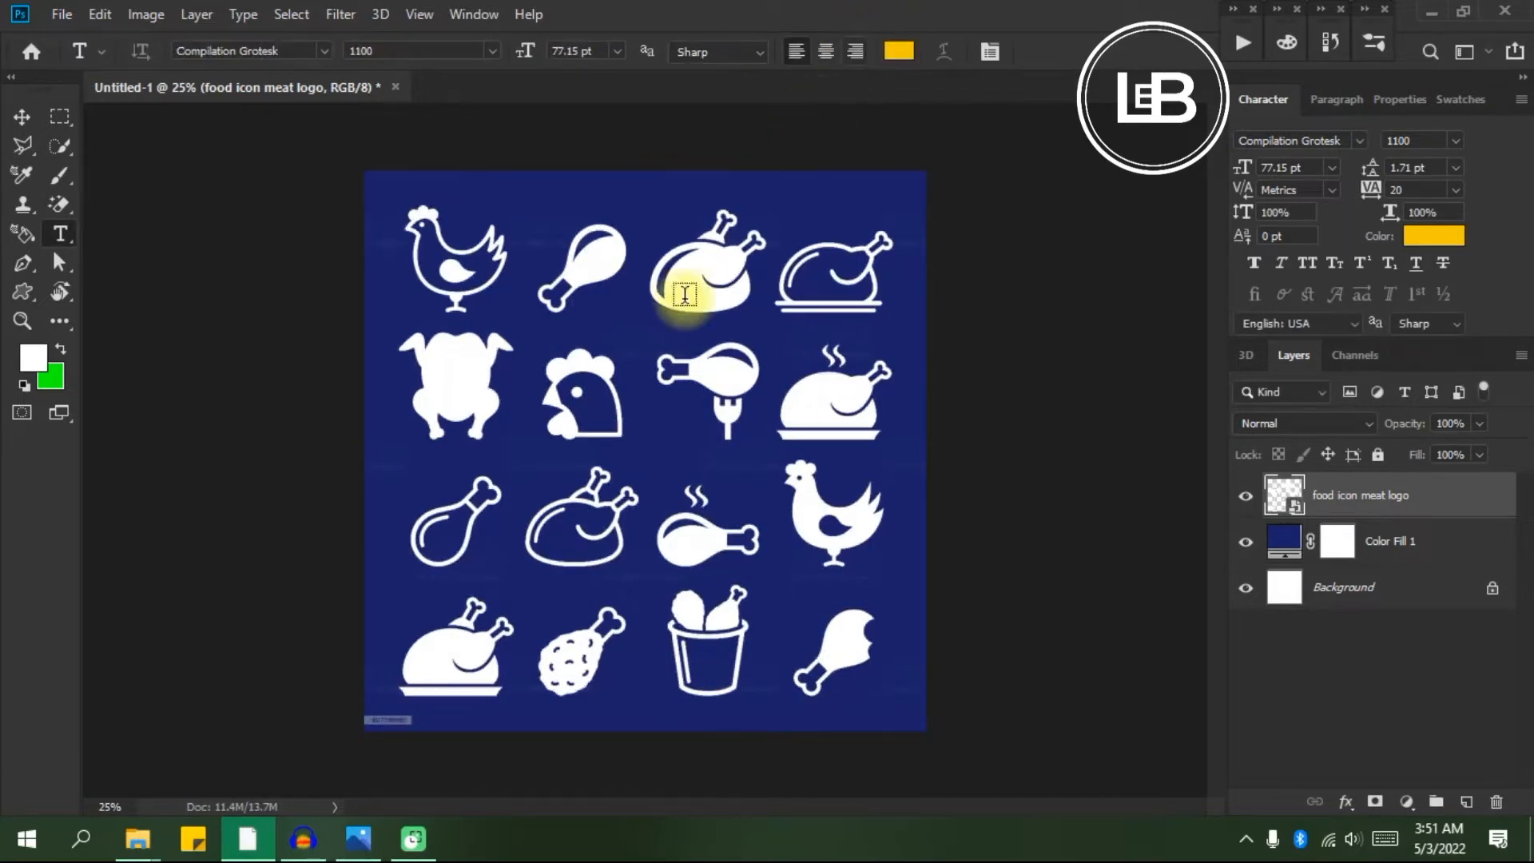
Check the background icons in the sample flyer in Photos, and return to the Photoshop document.
key("alt+Tab")
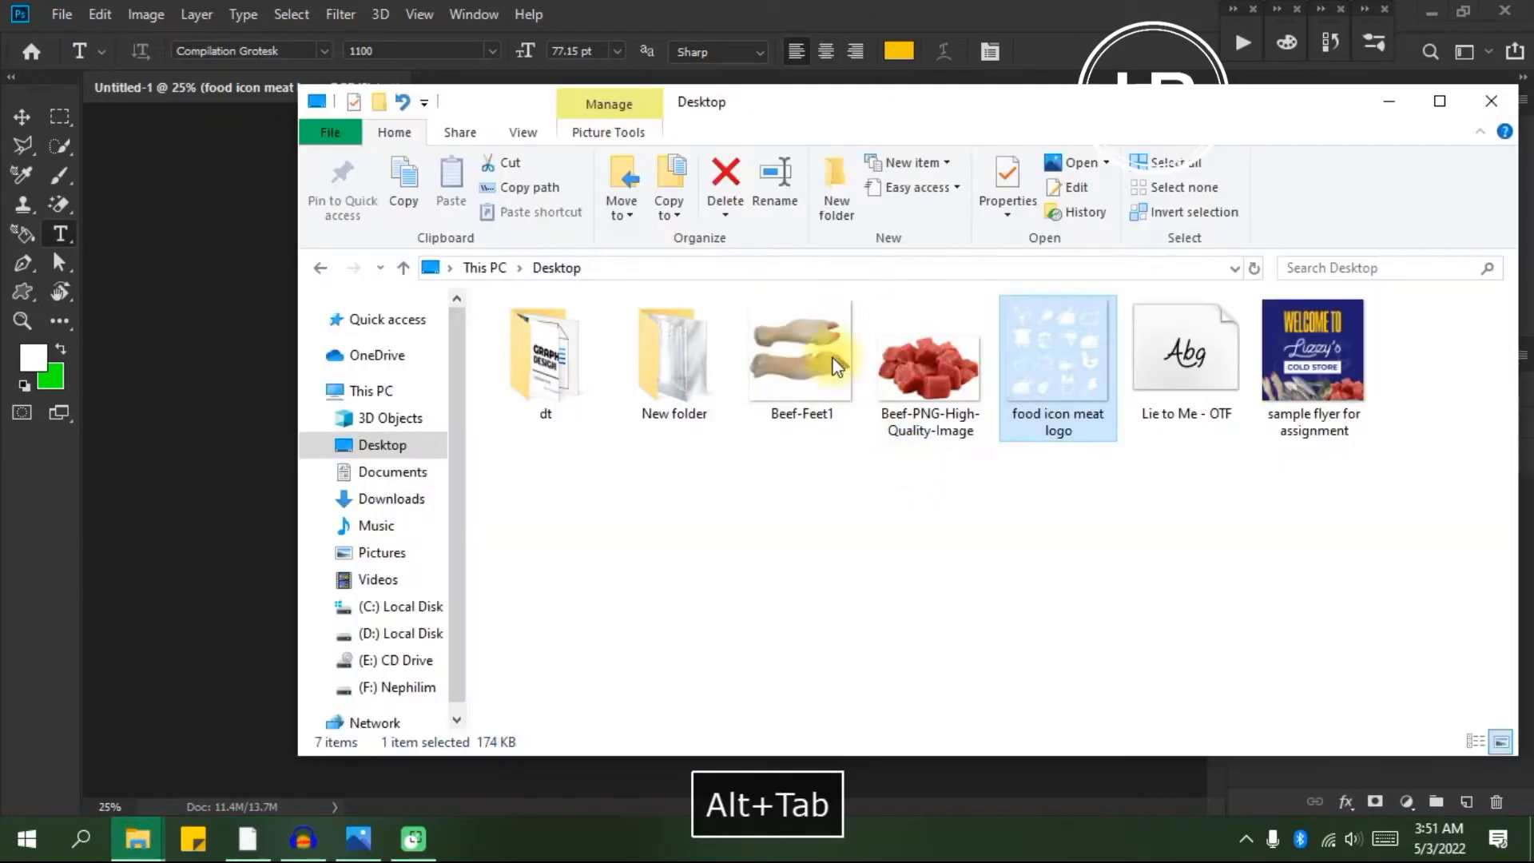
left_click(358, 839)
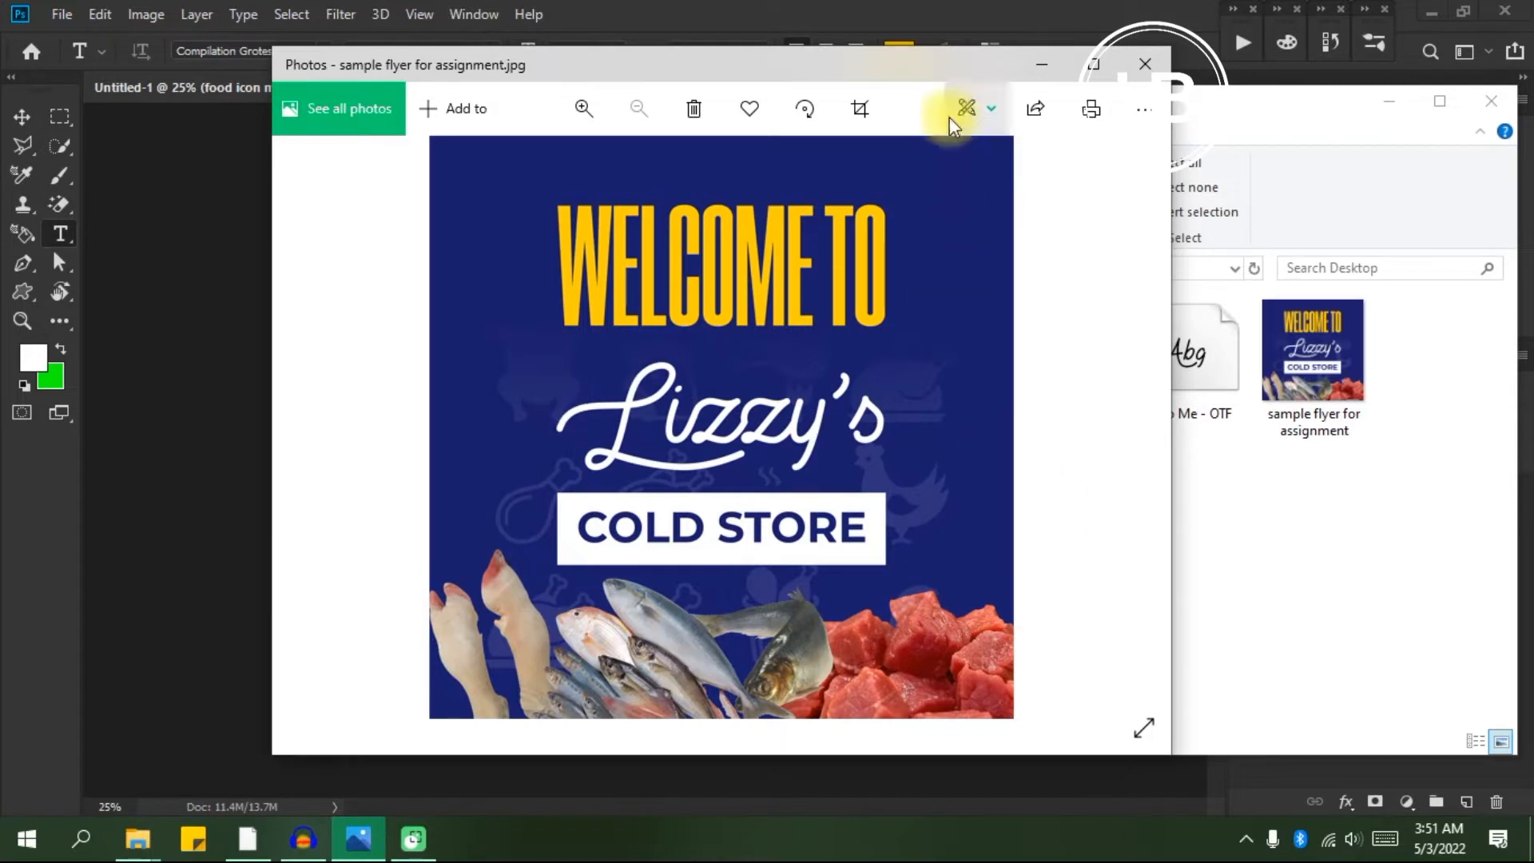
left_click(971, 16)
key("space")
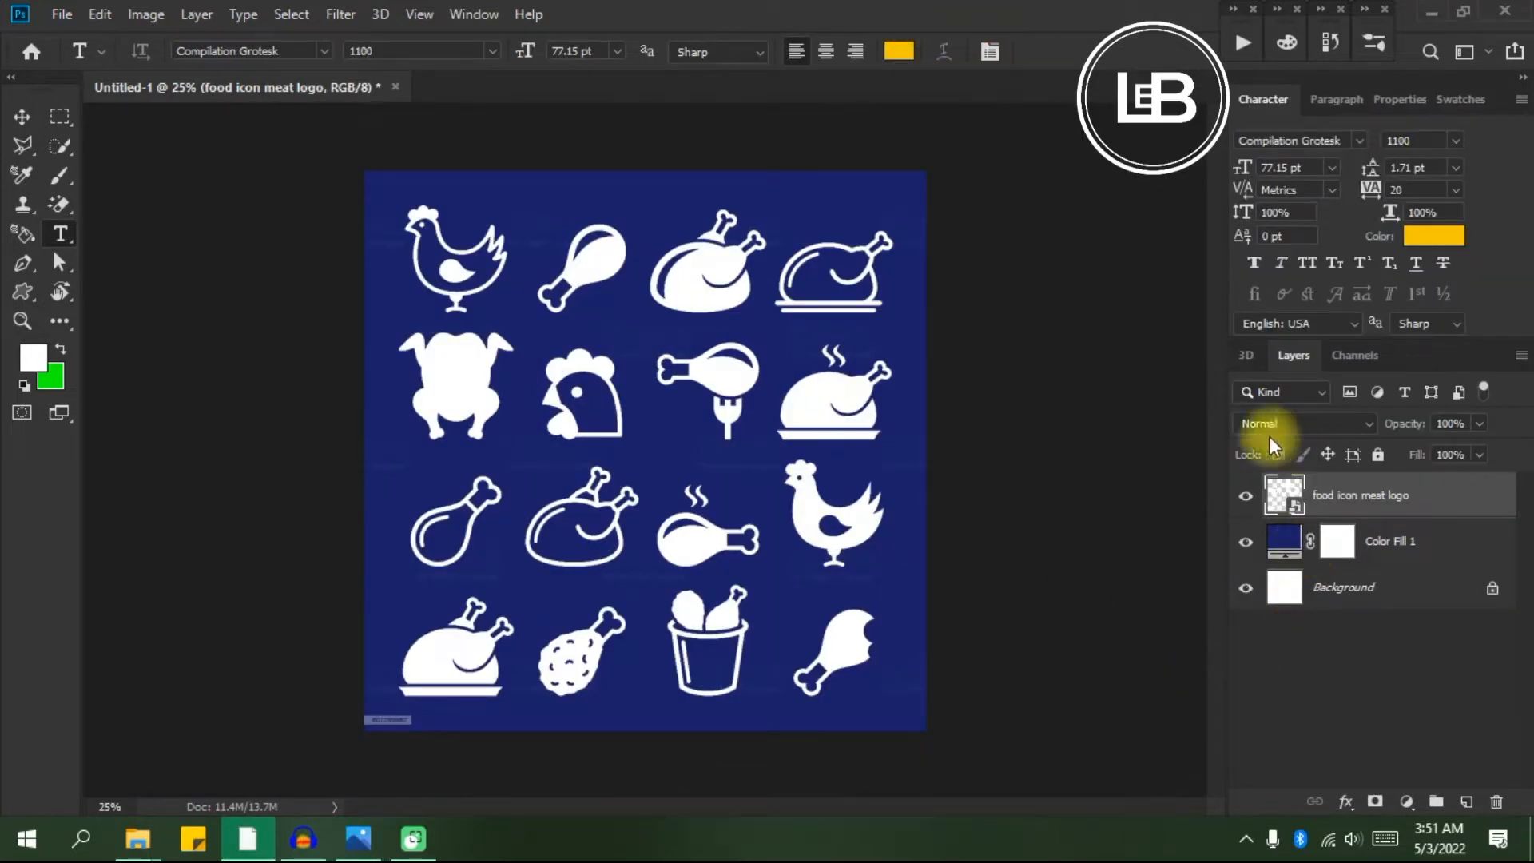
Add a layer mask to the food icon meat logo layer and choose the Brush Tool with the Soft Round tip.
left_click(1376, 803)
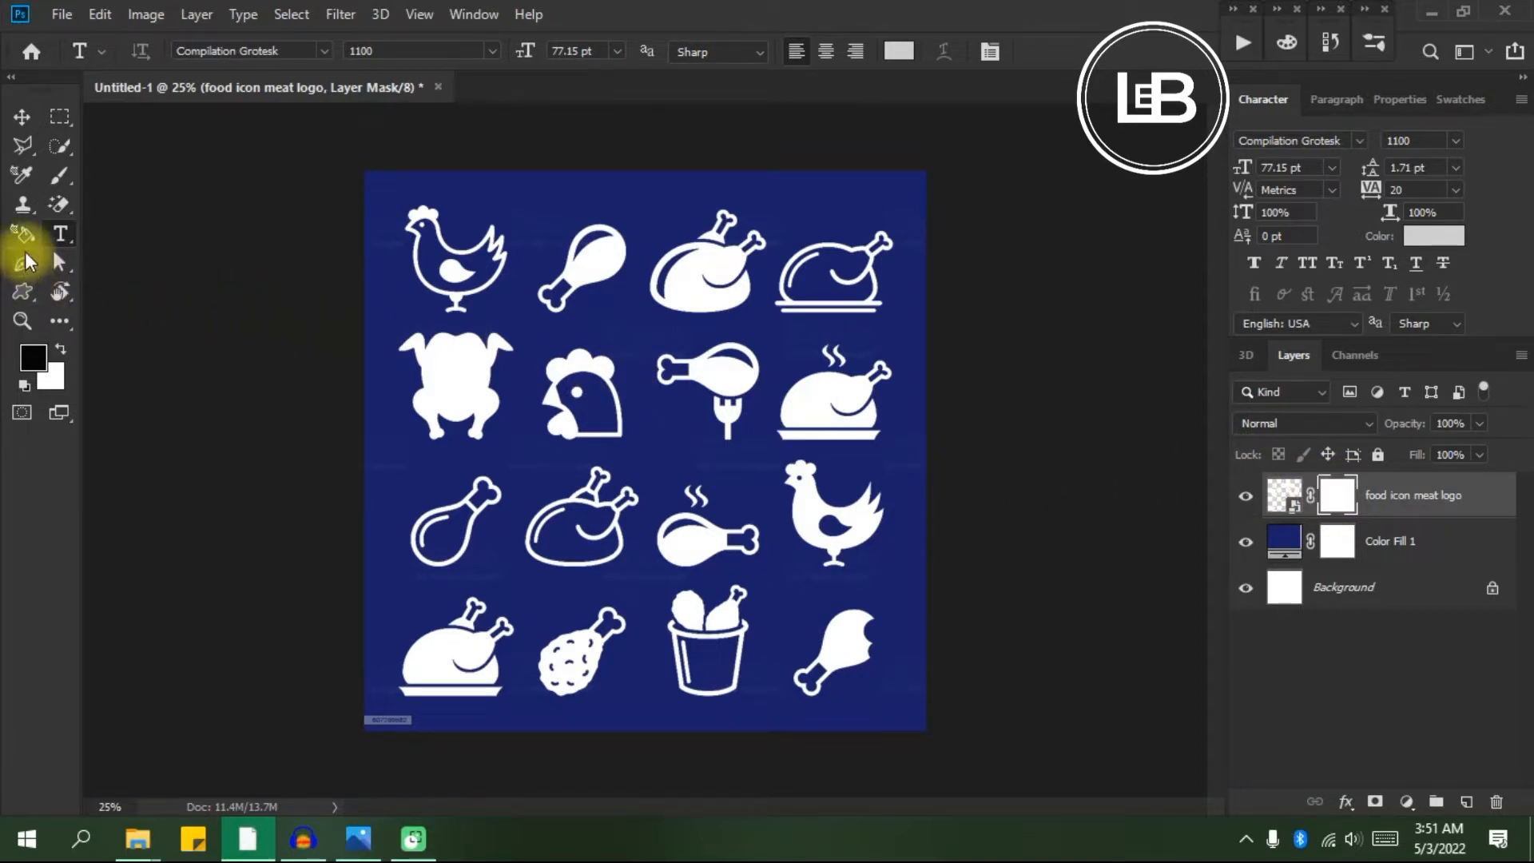
left_click(54, 177)
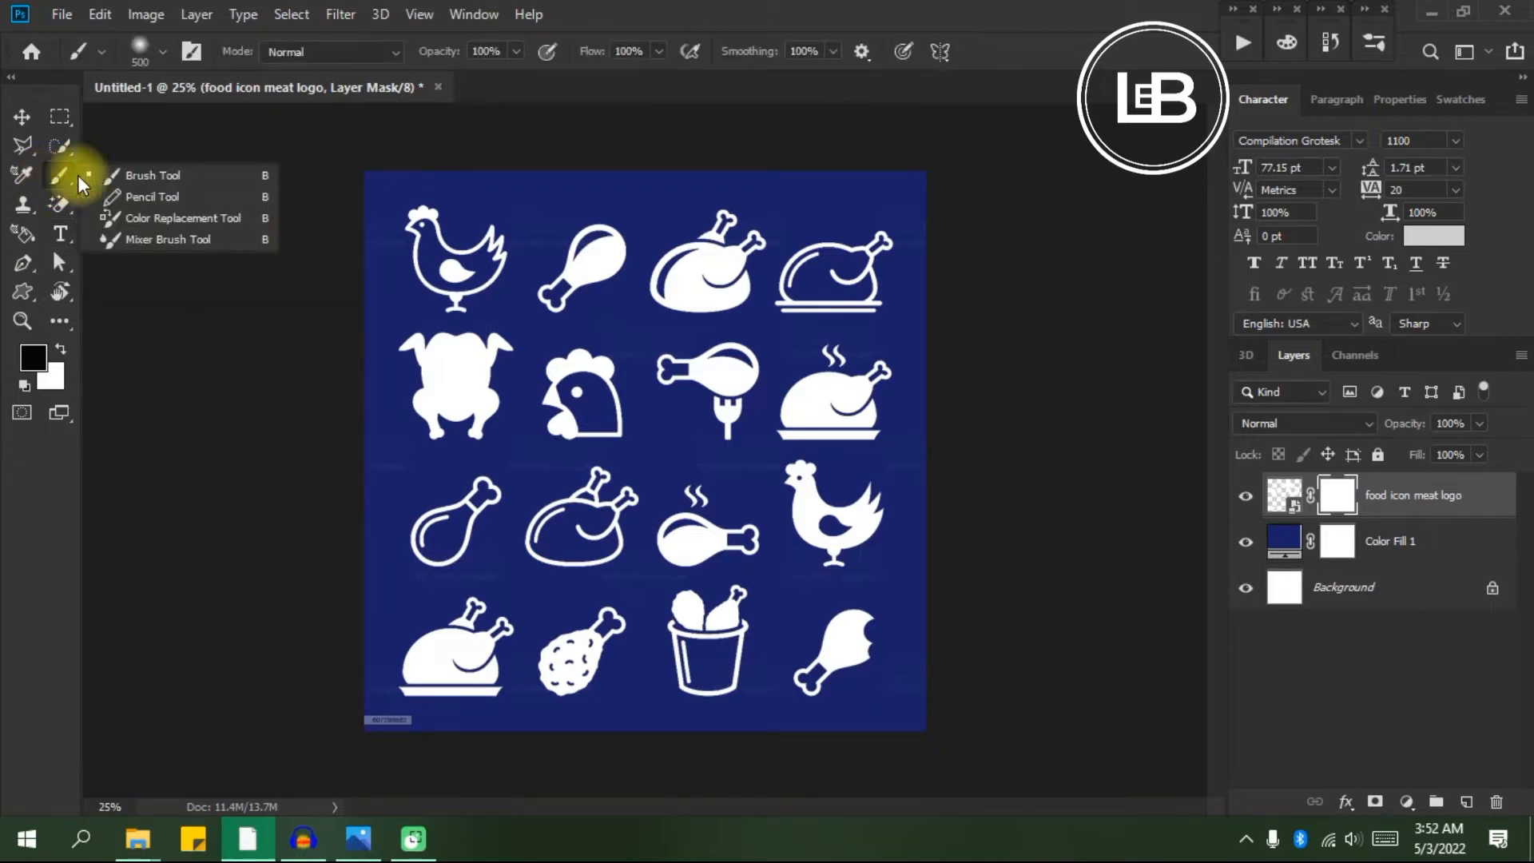
left_click(152, 175)
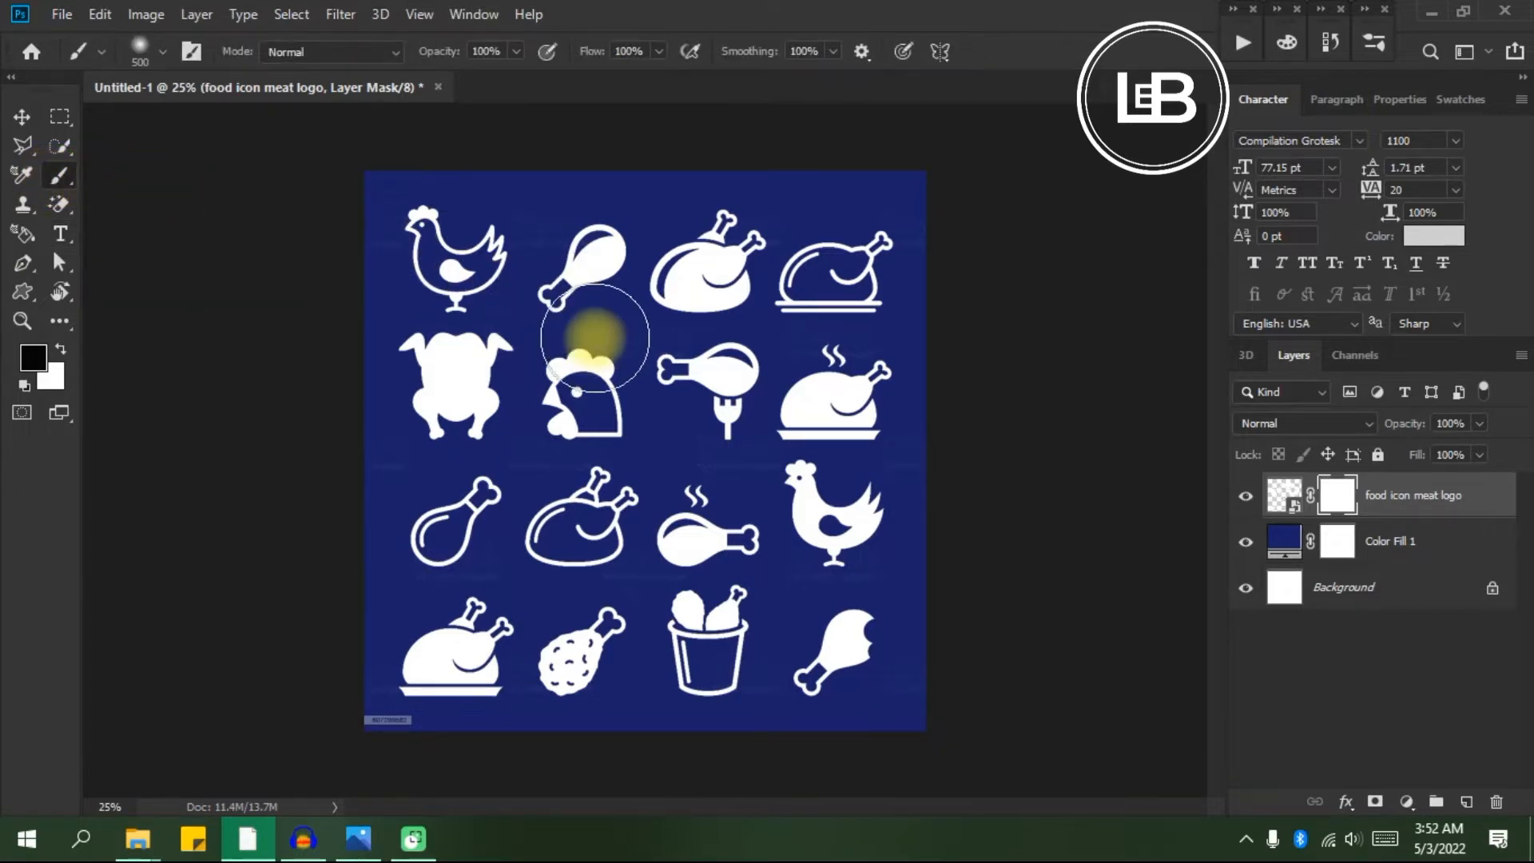
left_click(163, 53)
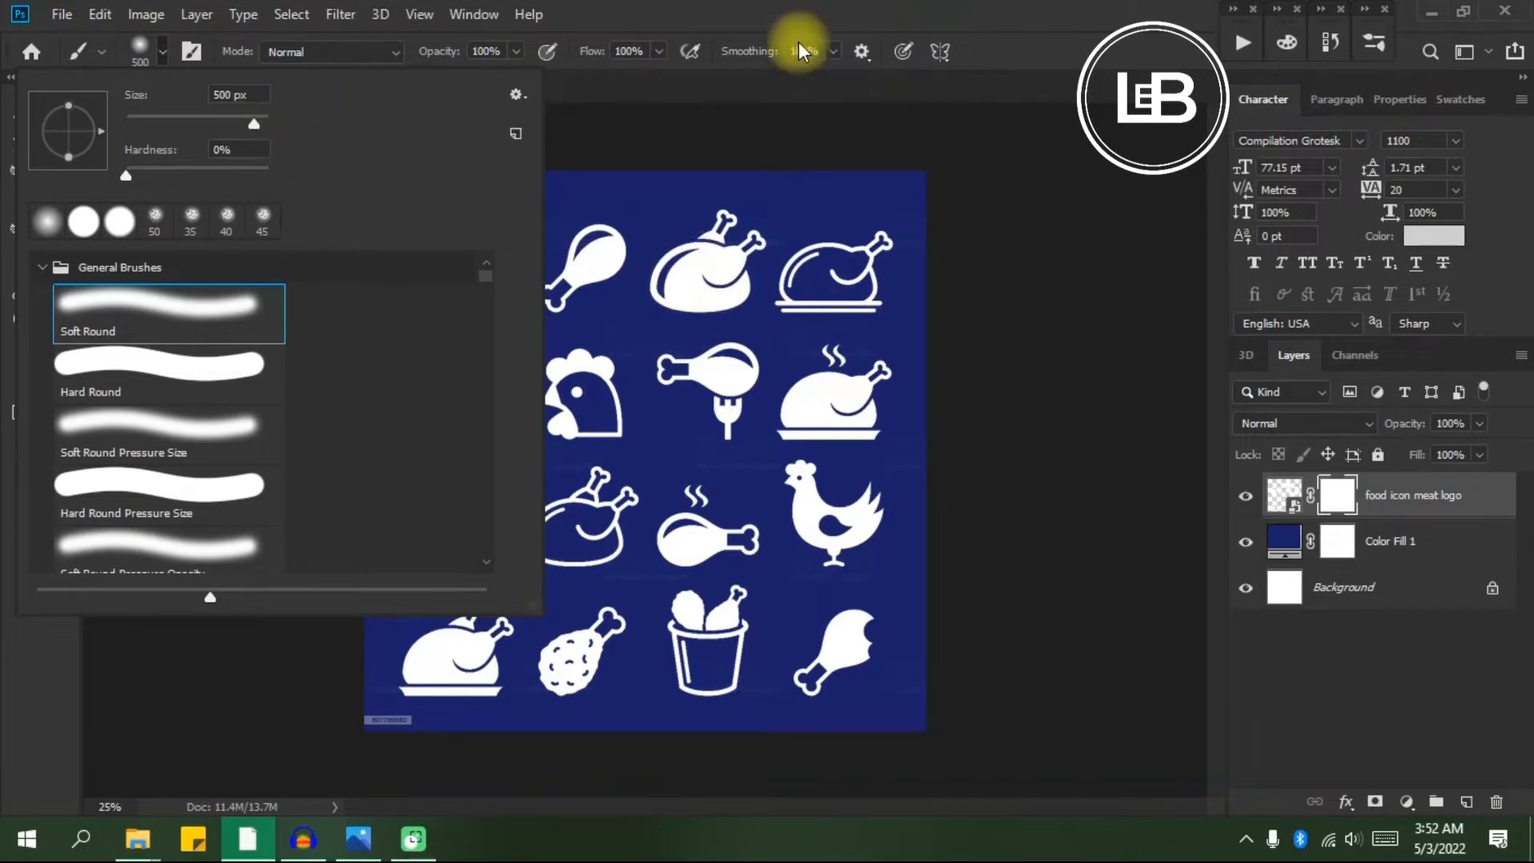
left_click(824, 4)
Set the brush size to 1100 px and paint black on the mask across the top row of food icons.
key("bracketleft")
key("bracketleft")
key("bracketleft")
key("bracketleft")
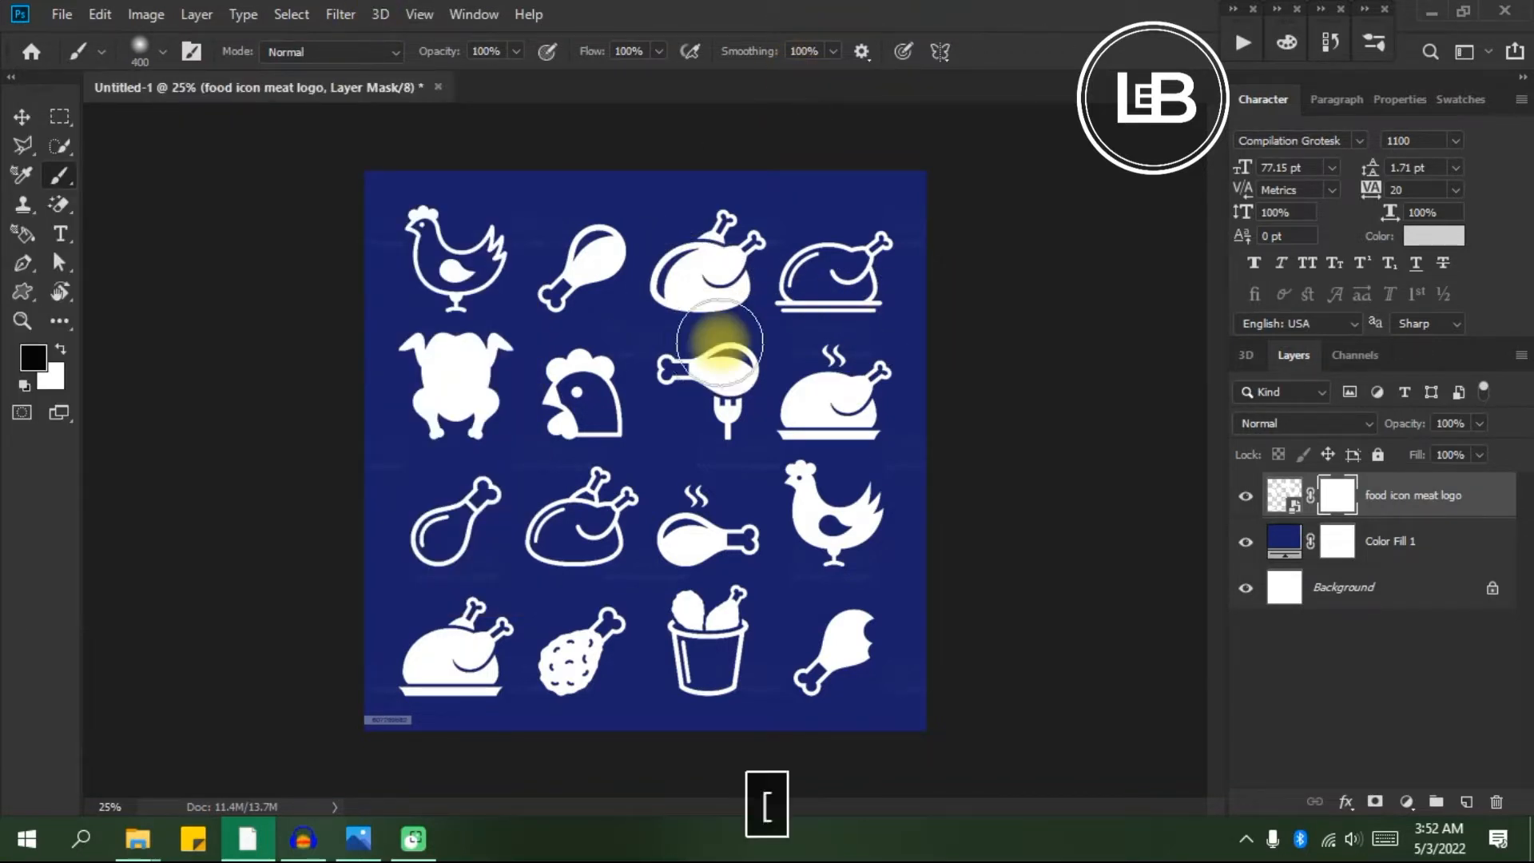
key("bracketright")
key("bracketright")
key("bracketright")
key("bracketright")
key("bracketright")
key("bracketright")
key("bracketright")
key("bracketright")
key("bracketright")
key("bracketright")
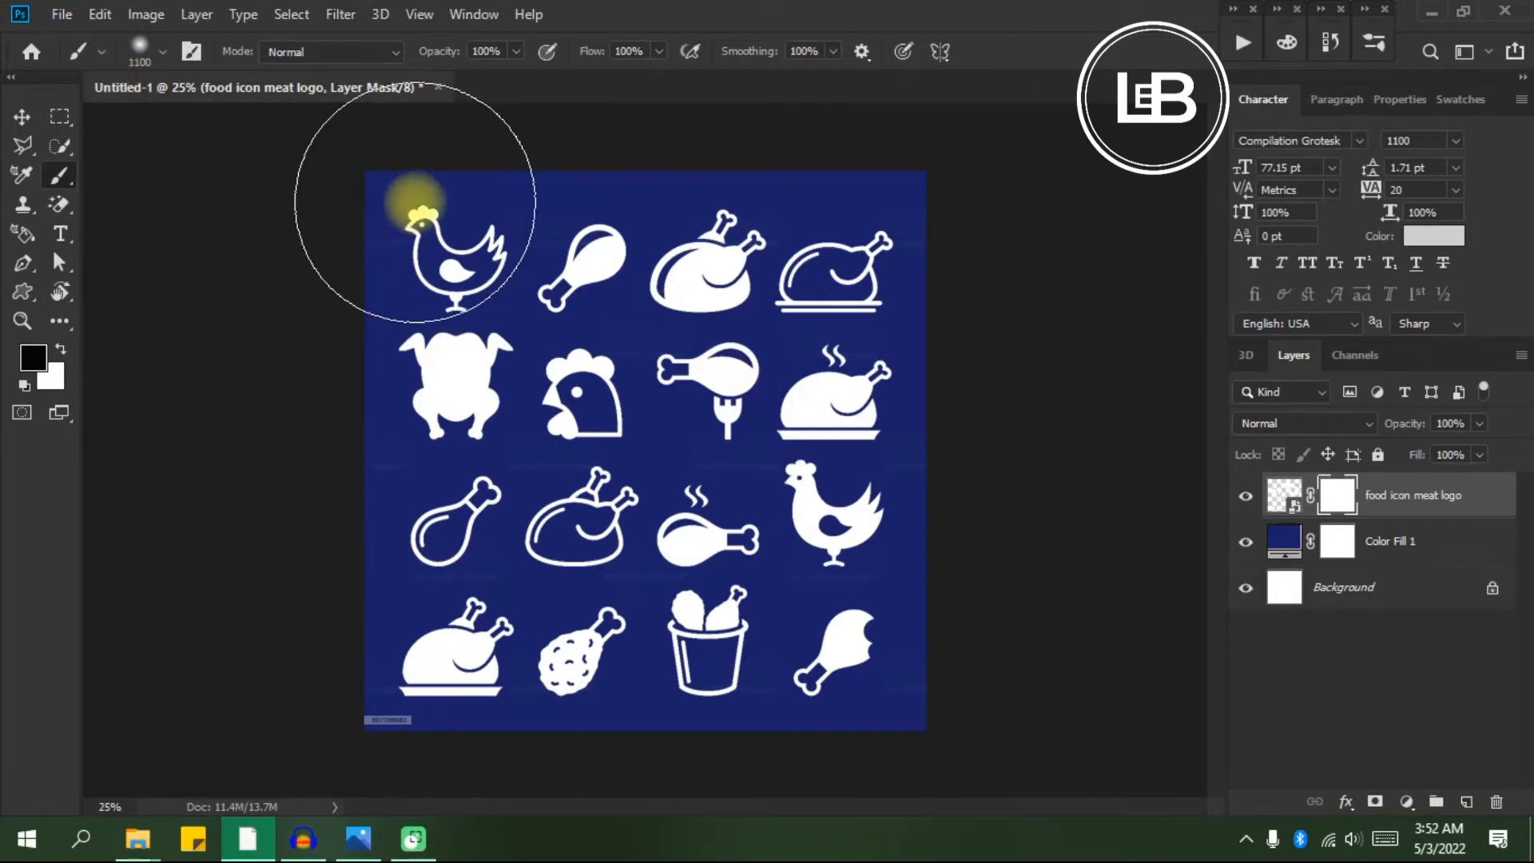
scroll(455, 290, "down", 1)
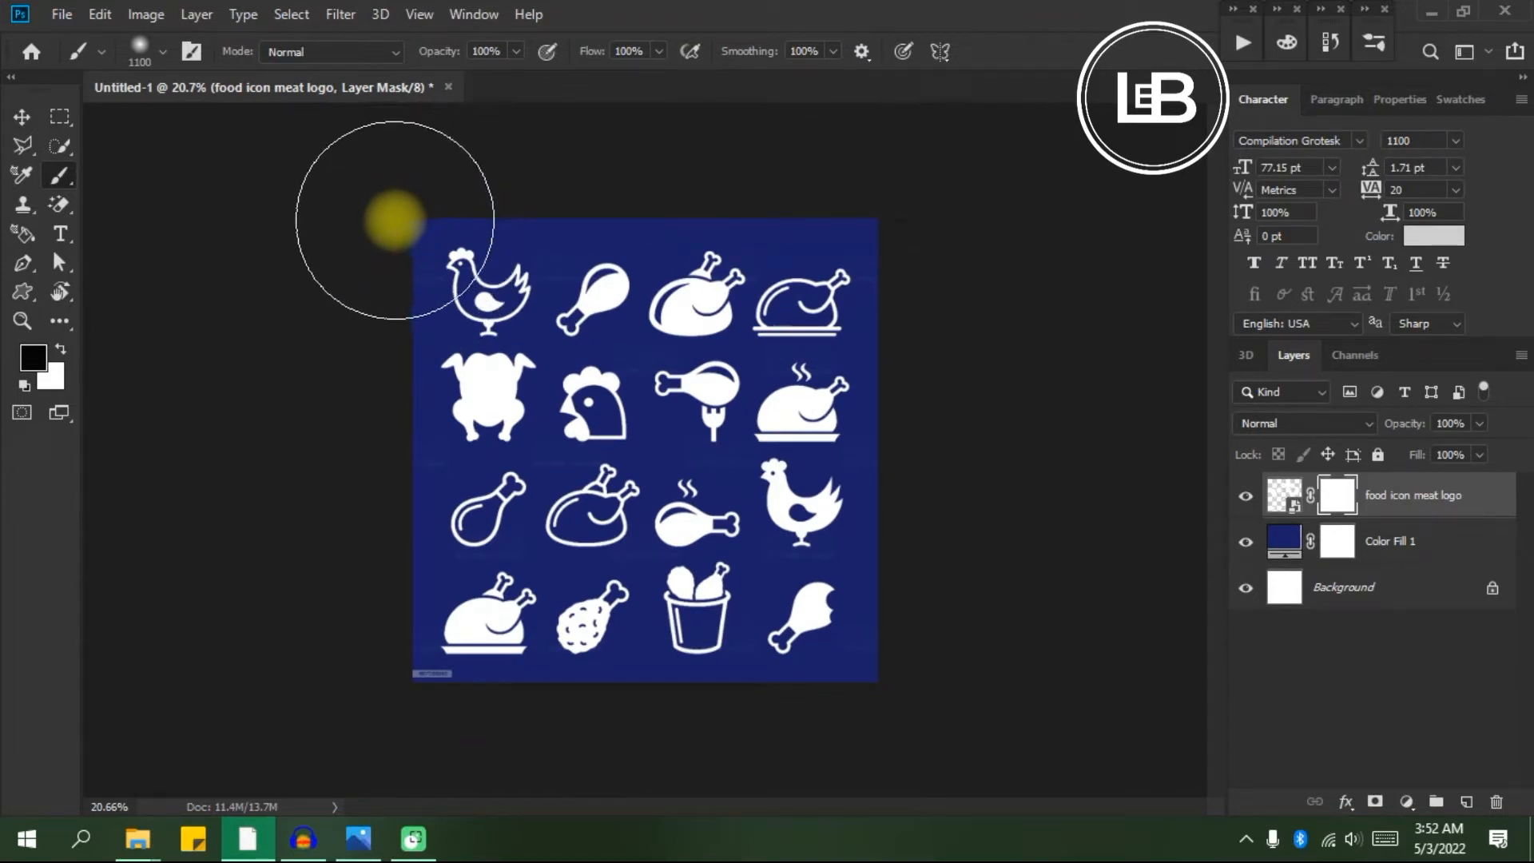
mouse_move(394, 230)
left_mouse_down()
mouse_move(527, 255)
mouse_move(1034, 229)
left_mouse_up()
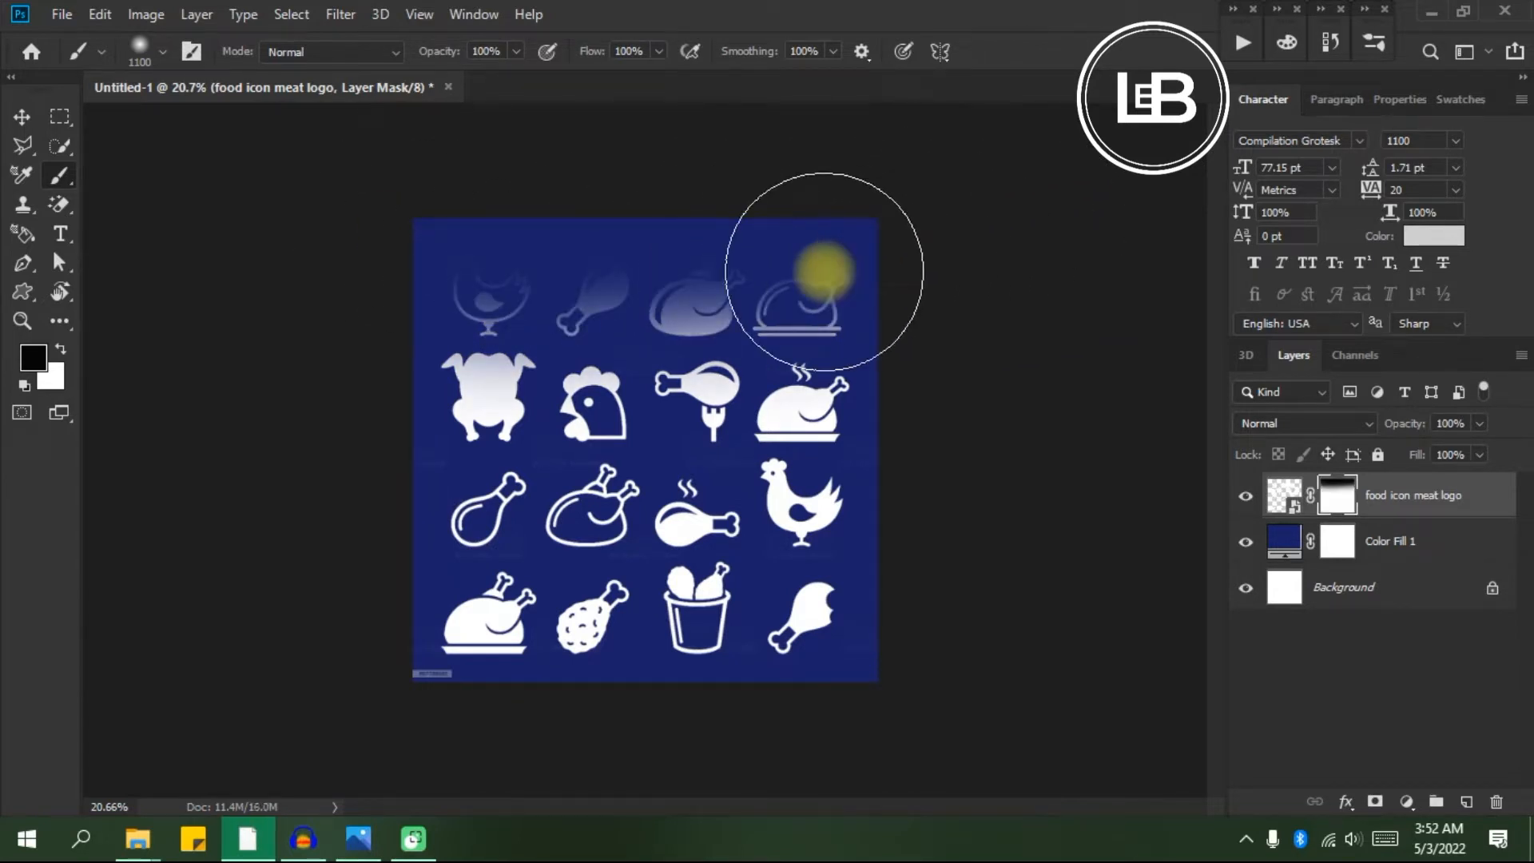
Enlarge the brush to 1400 px and paint the mask again to fade out the upper icons further.
key("bracketright")
key("bracketright")
key("bracketright")
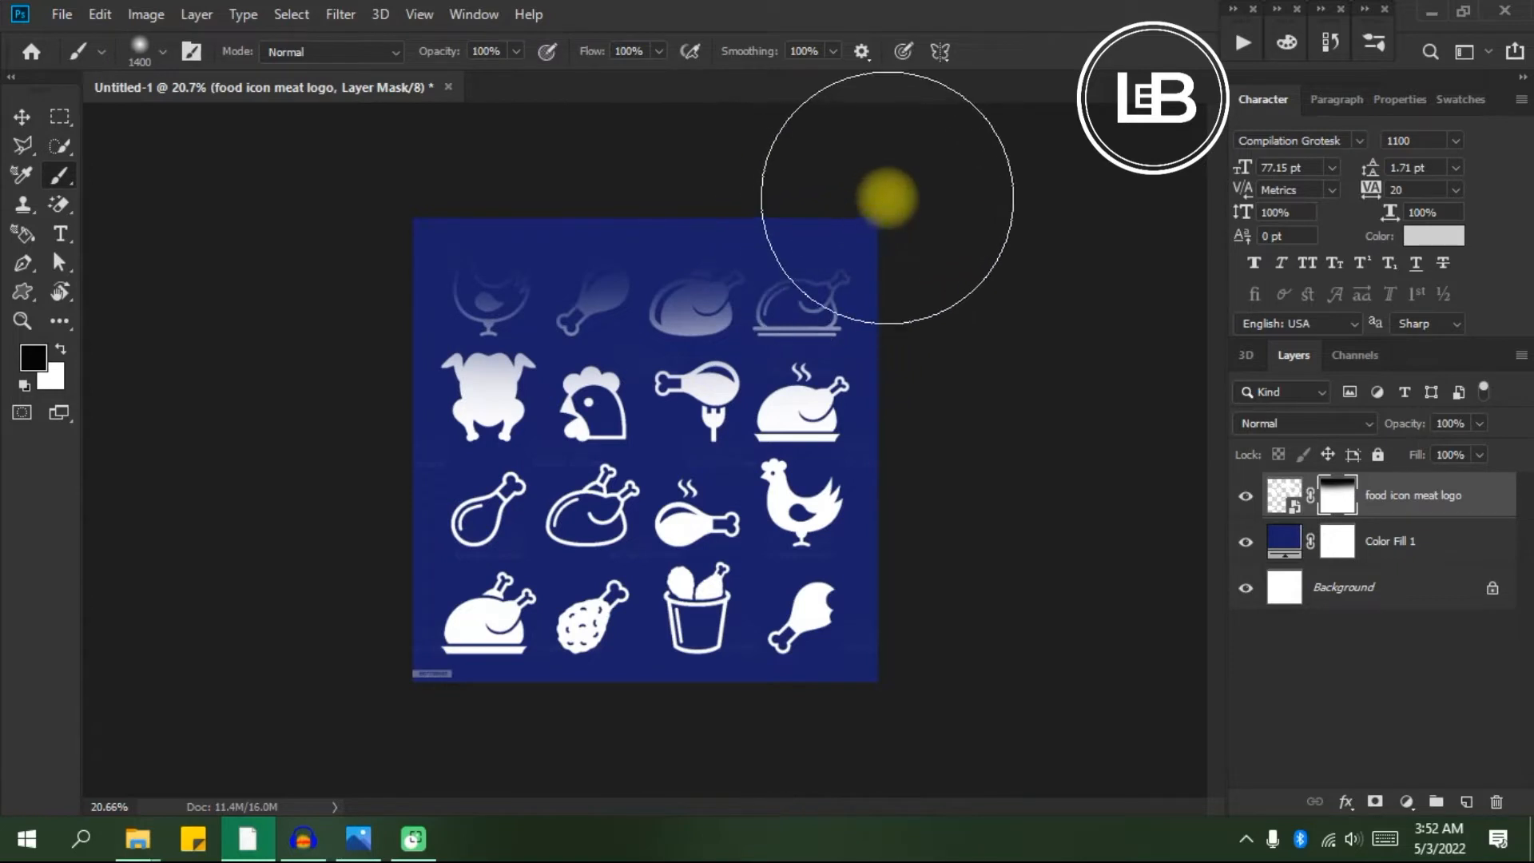
mouse_move(383, 199)
left_mouse_down()
mouse_move(328, 216)
mouse_move(504, 250)
mouse_move(808, 257)
mouse_move(969, 239)
mouse_move(770, 232)
mouse_move(527, 285)
left_mouse_up()
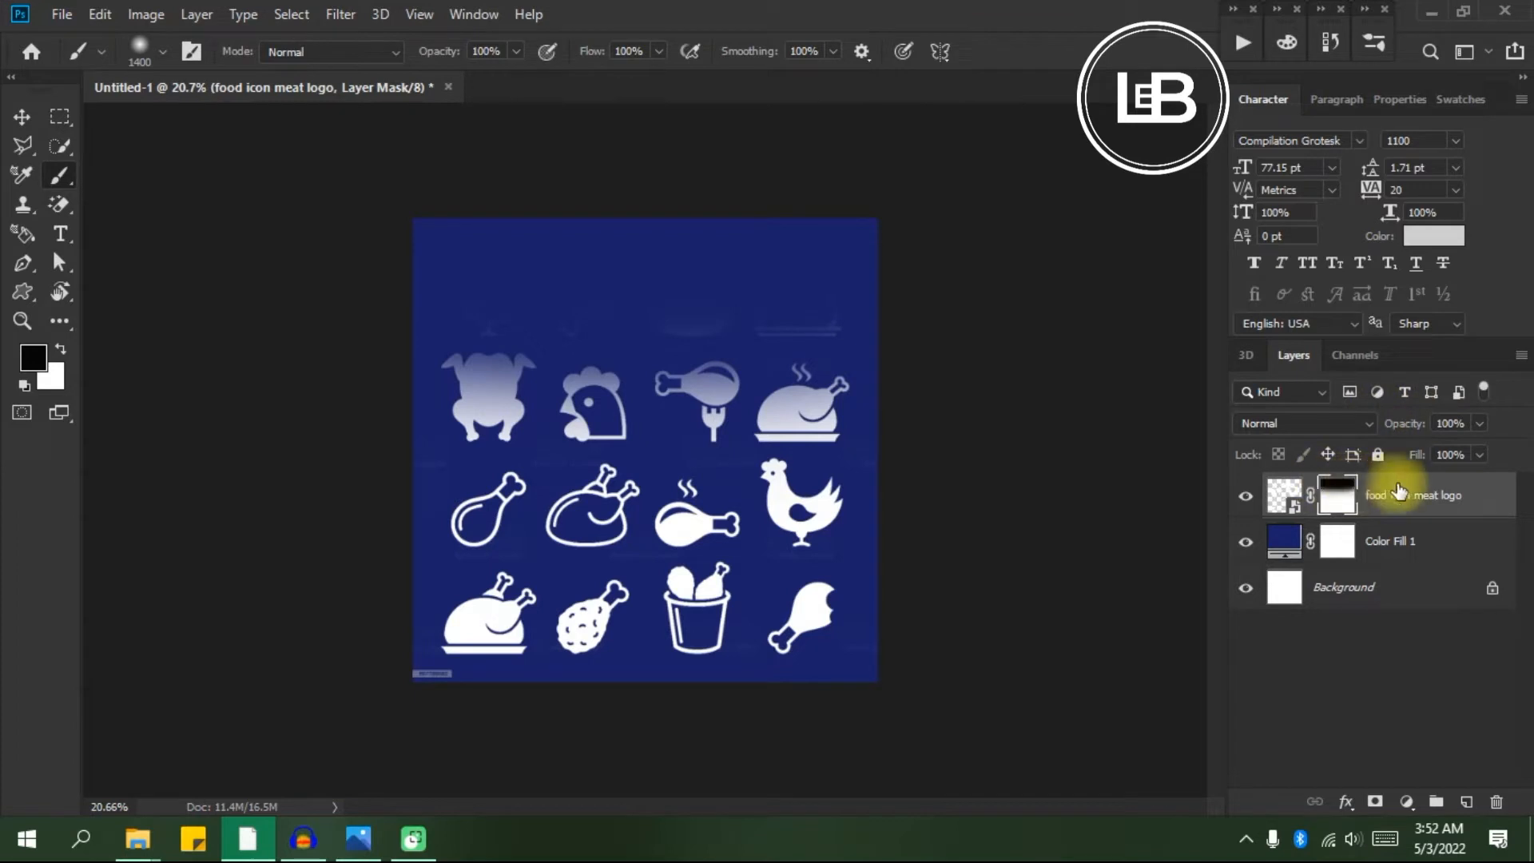
Set the food icon meat logo layer's opacity to 5%.
mouse_move(1417, 435)
left_mouse_down()
mouse_move(1398, 420)
mouse_move(1404, 431)
left_mouse_up()
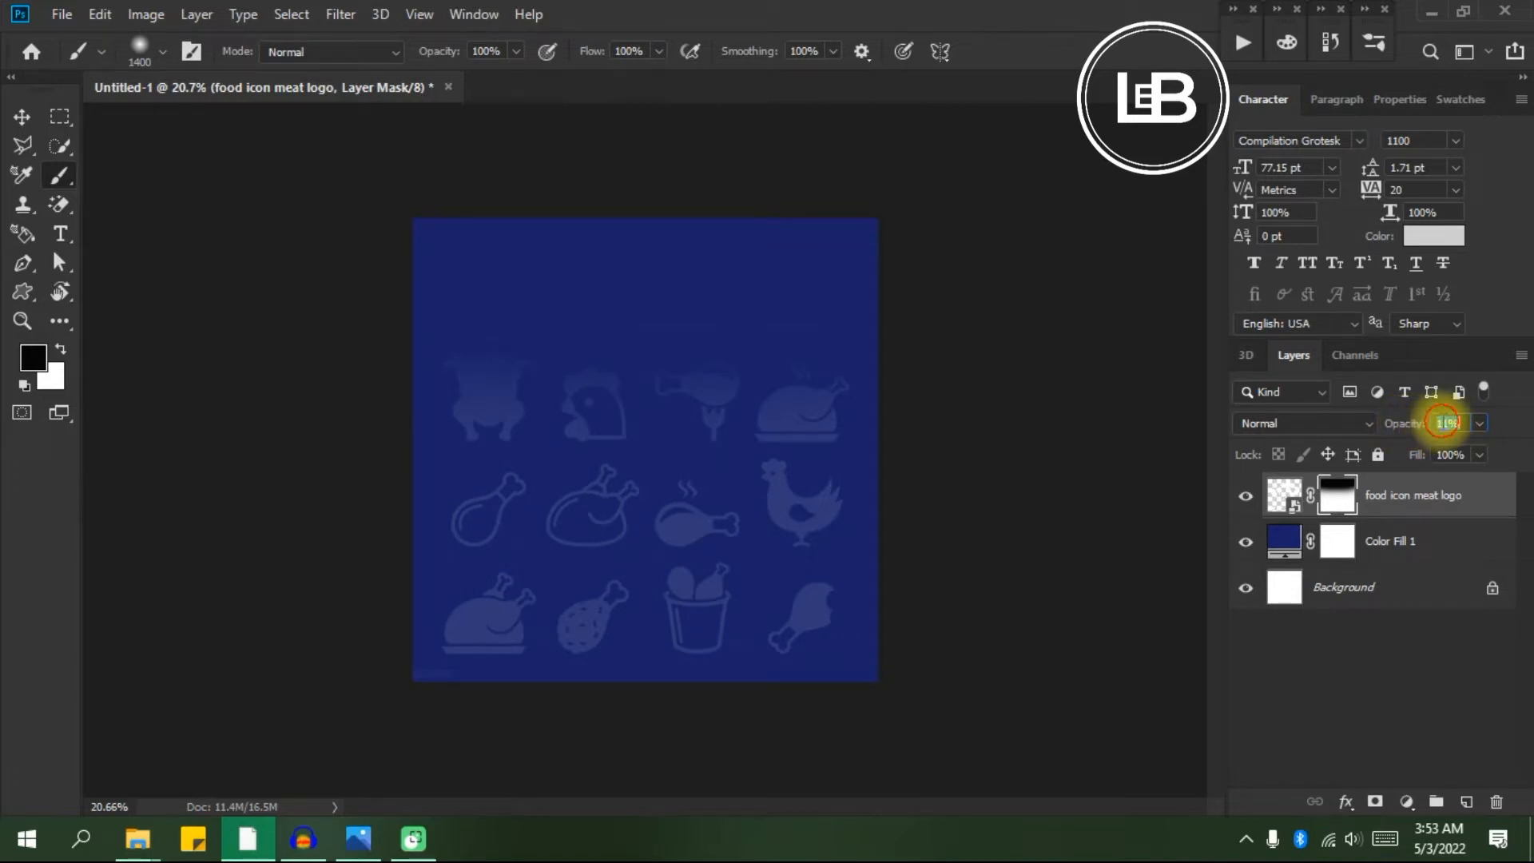
type("5")
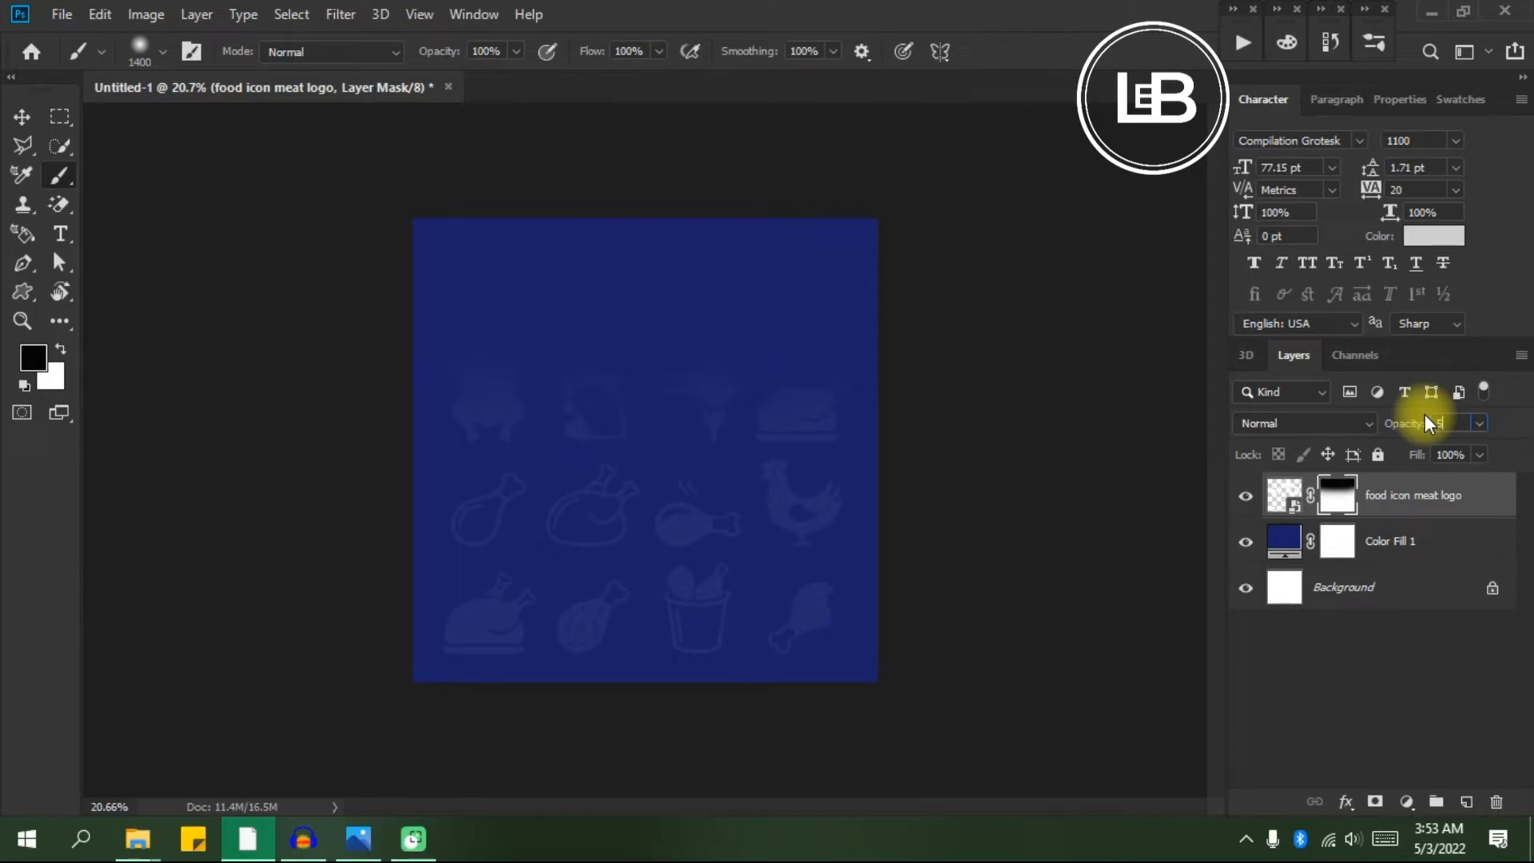
key("Return")
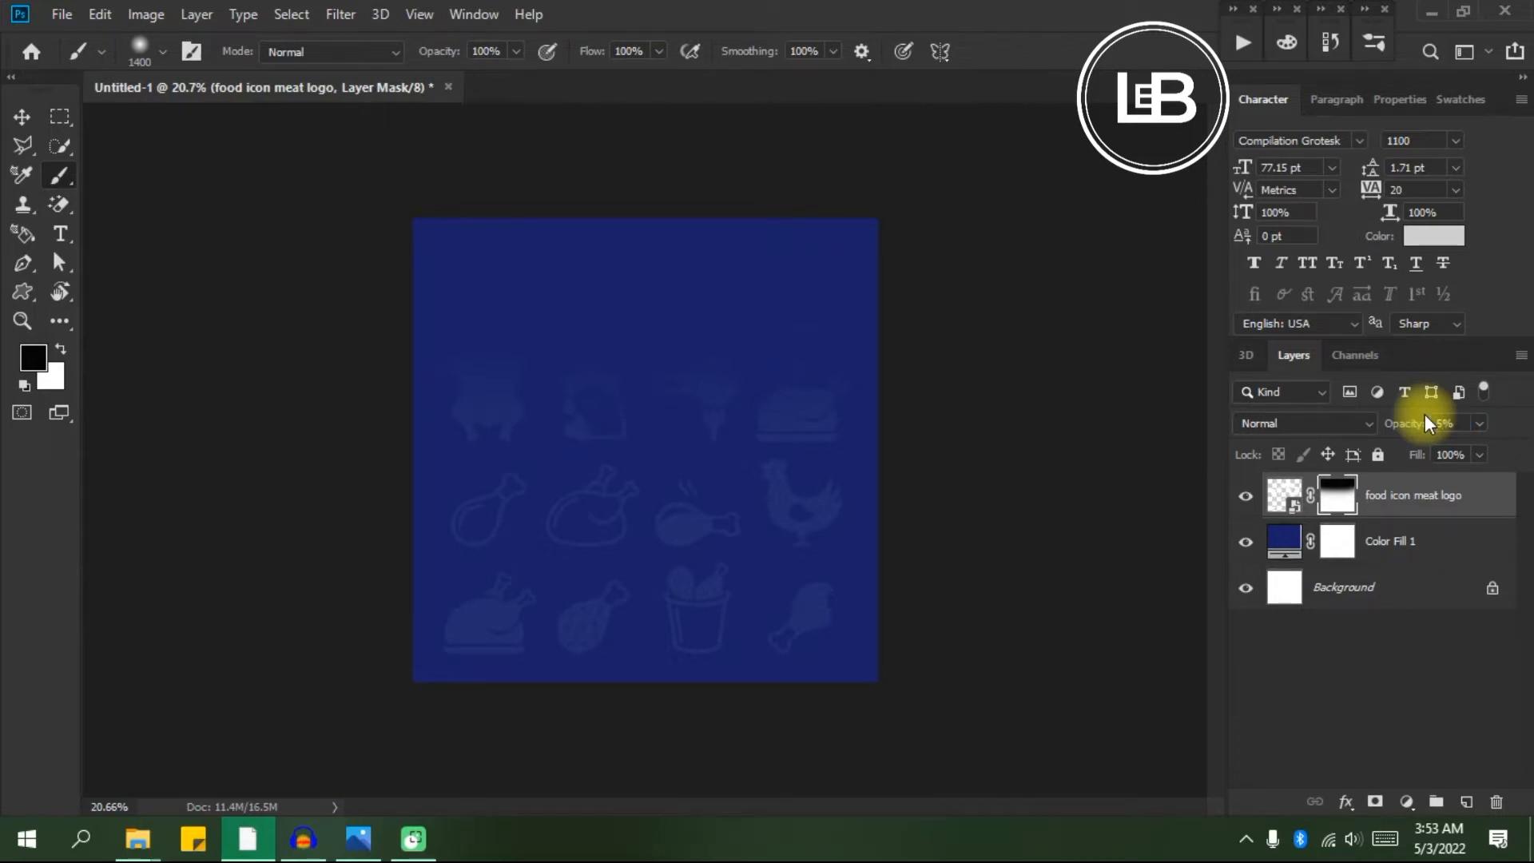
Start a horizontal text layer in the upper part of the canvas and check the headline in the sample flyer image.
left_click(62, 239)
left_click(132, 235)
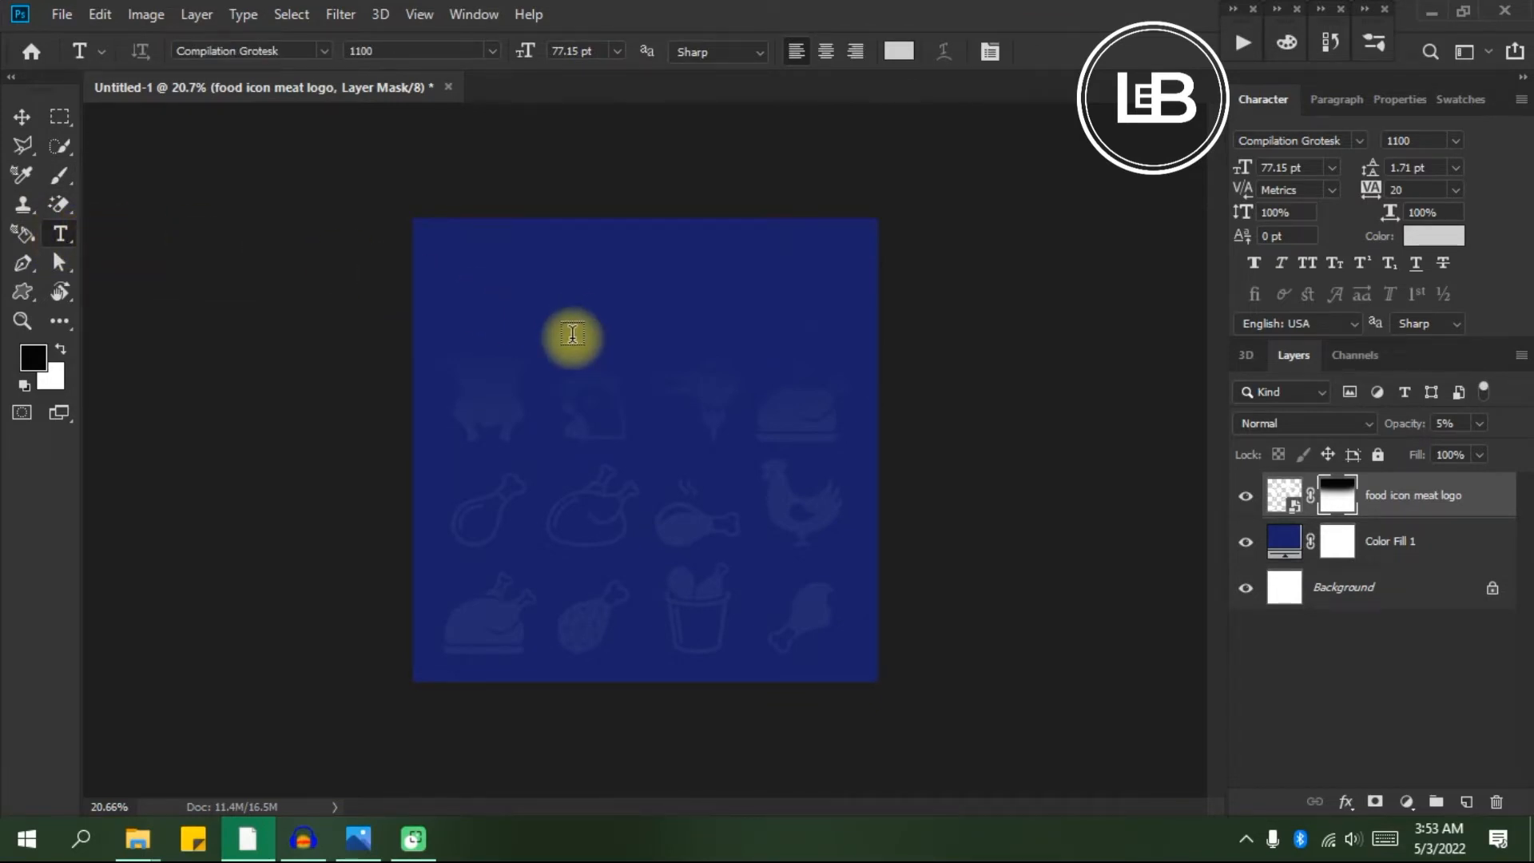
left_click(563, 322)
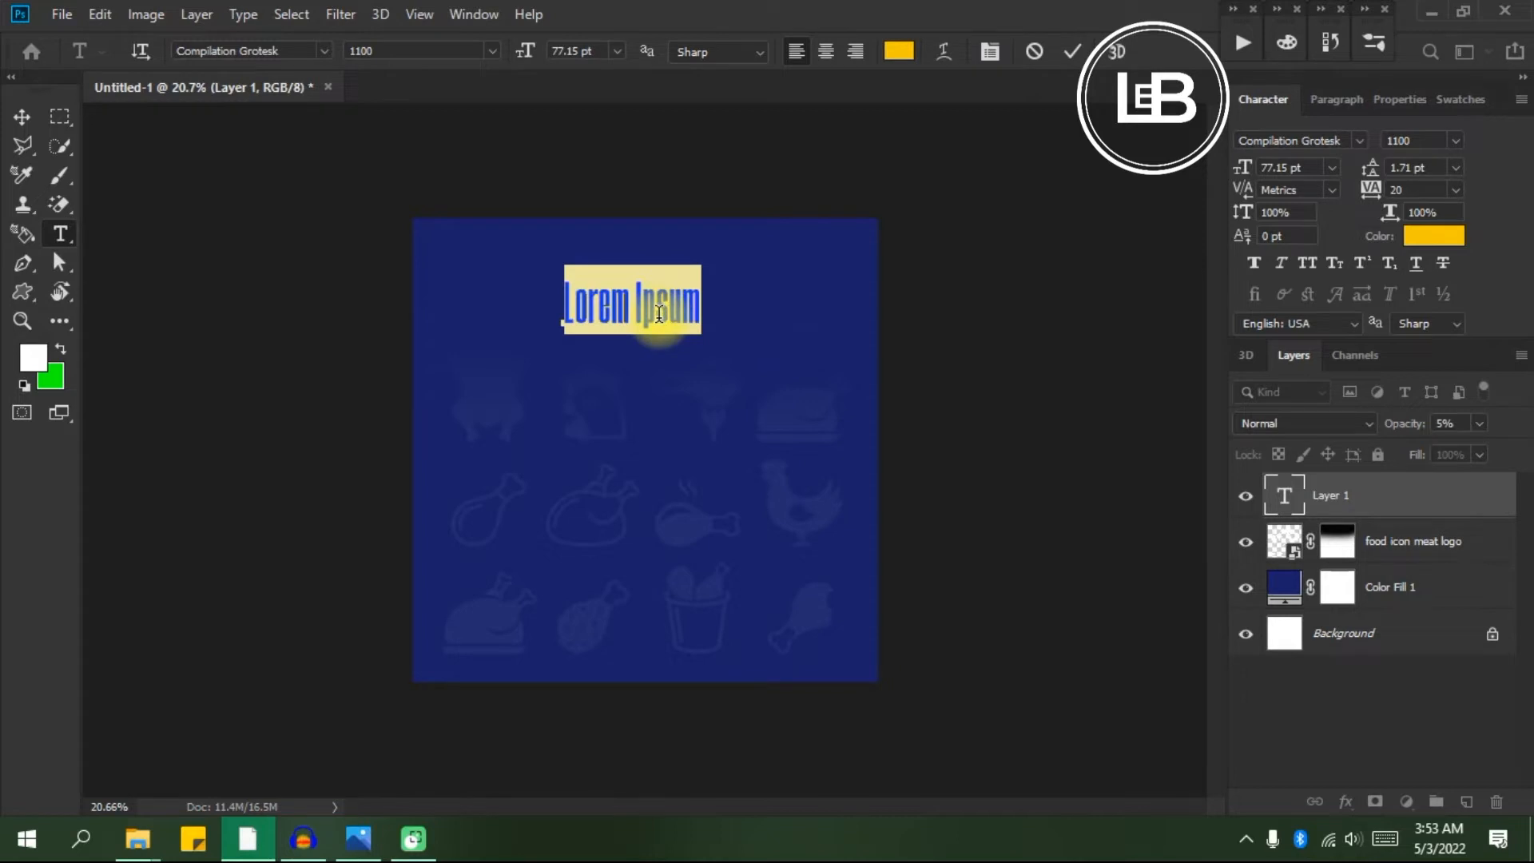
key("alt+Tab")
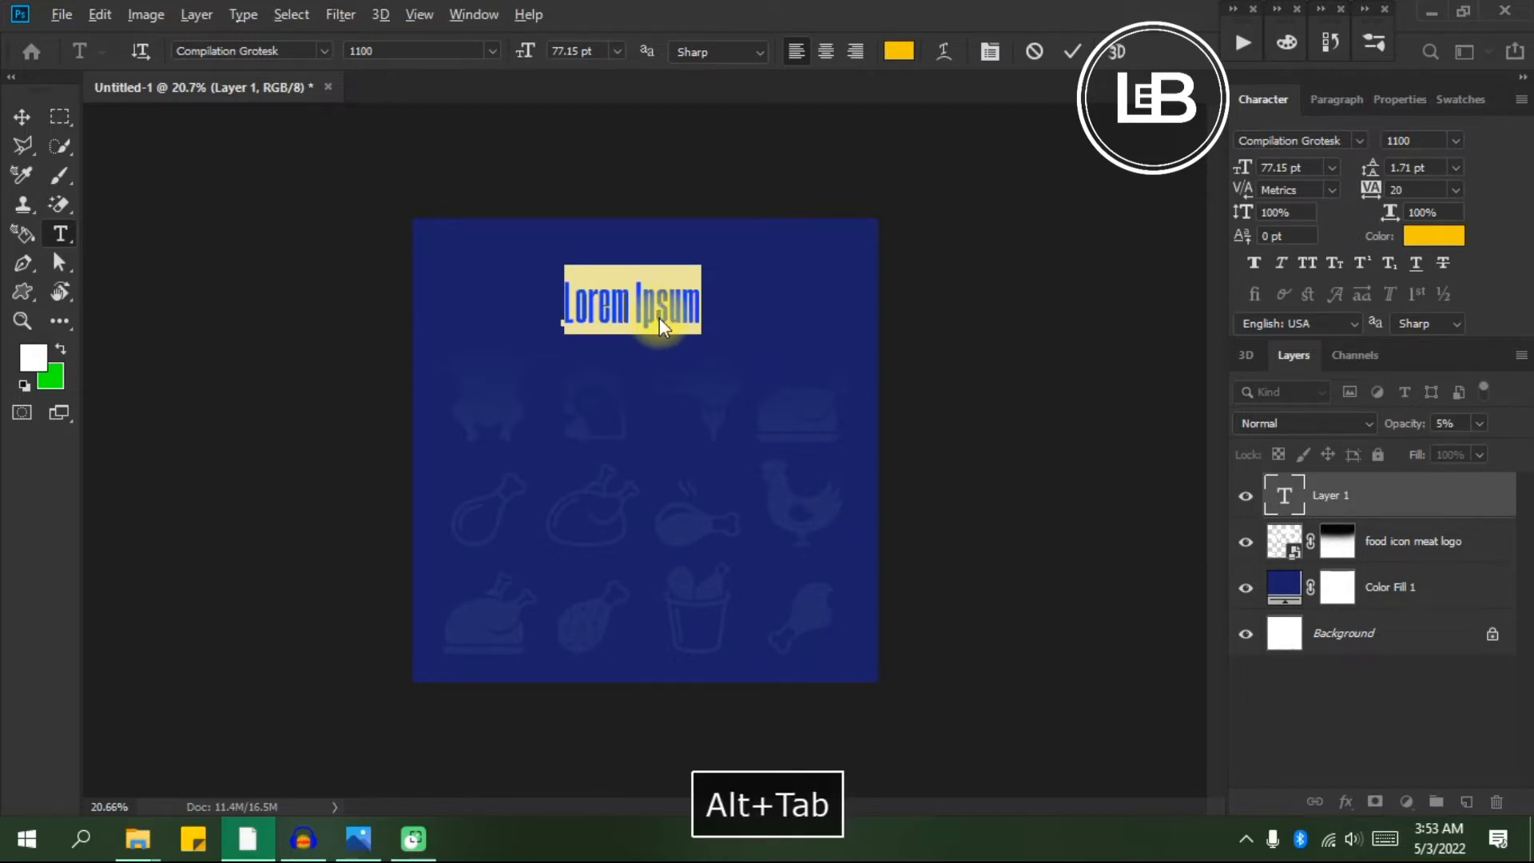
key("alt+Tab")
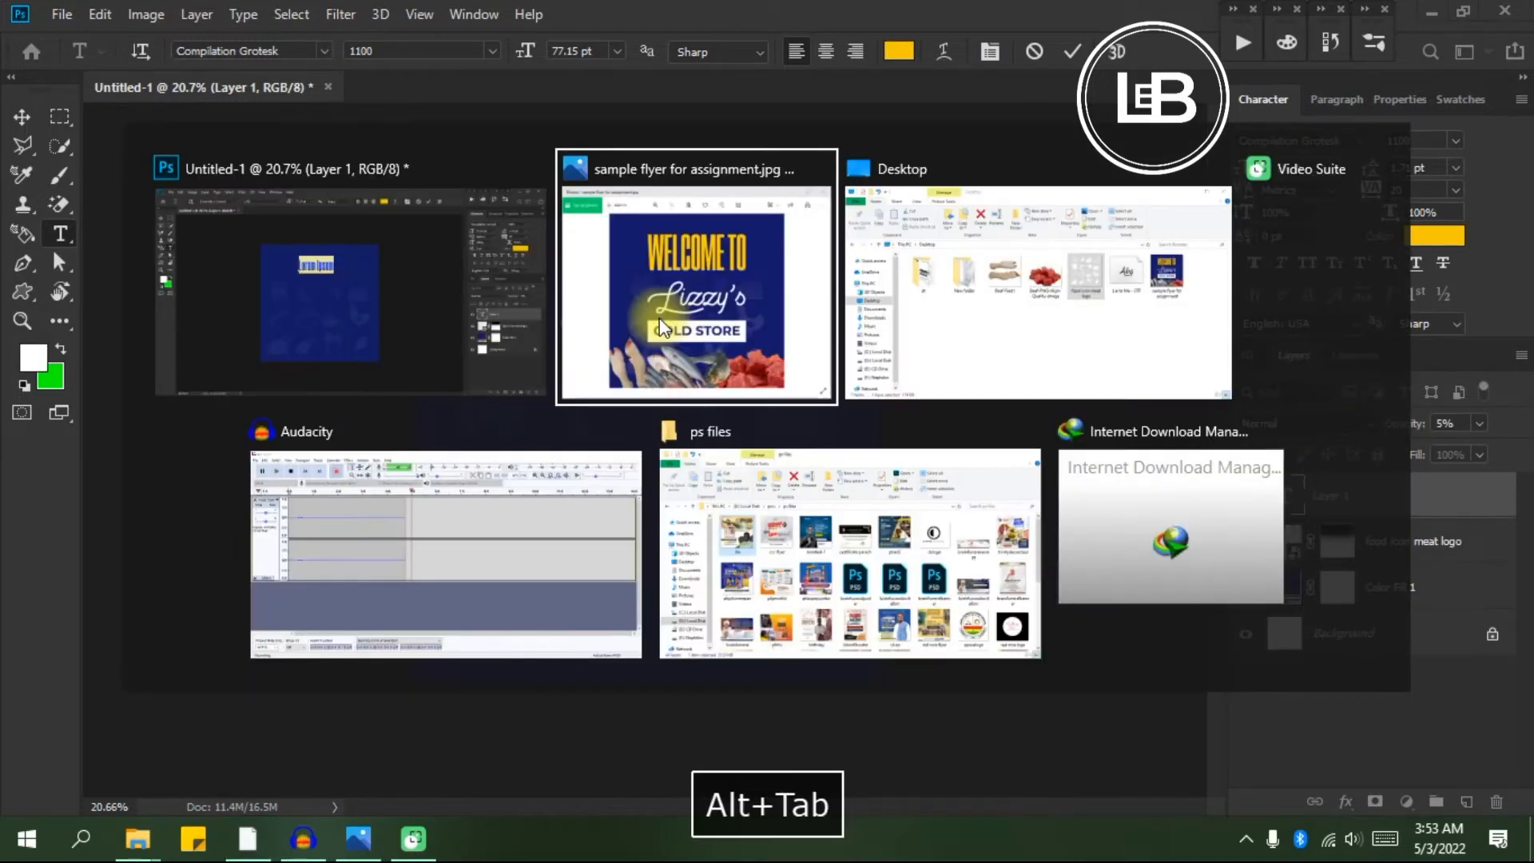
left_click(661, 326)
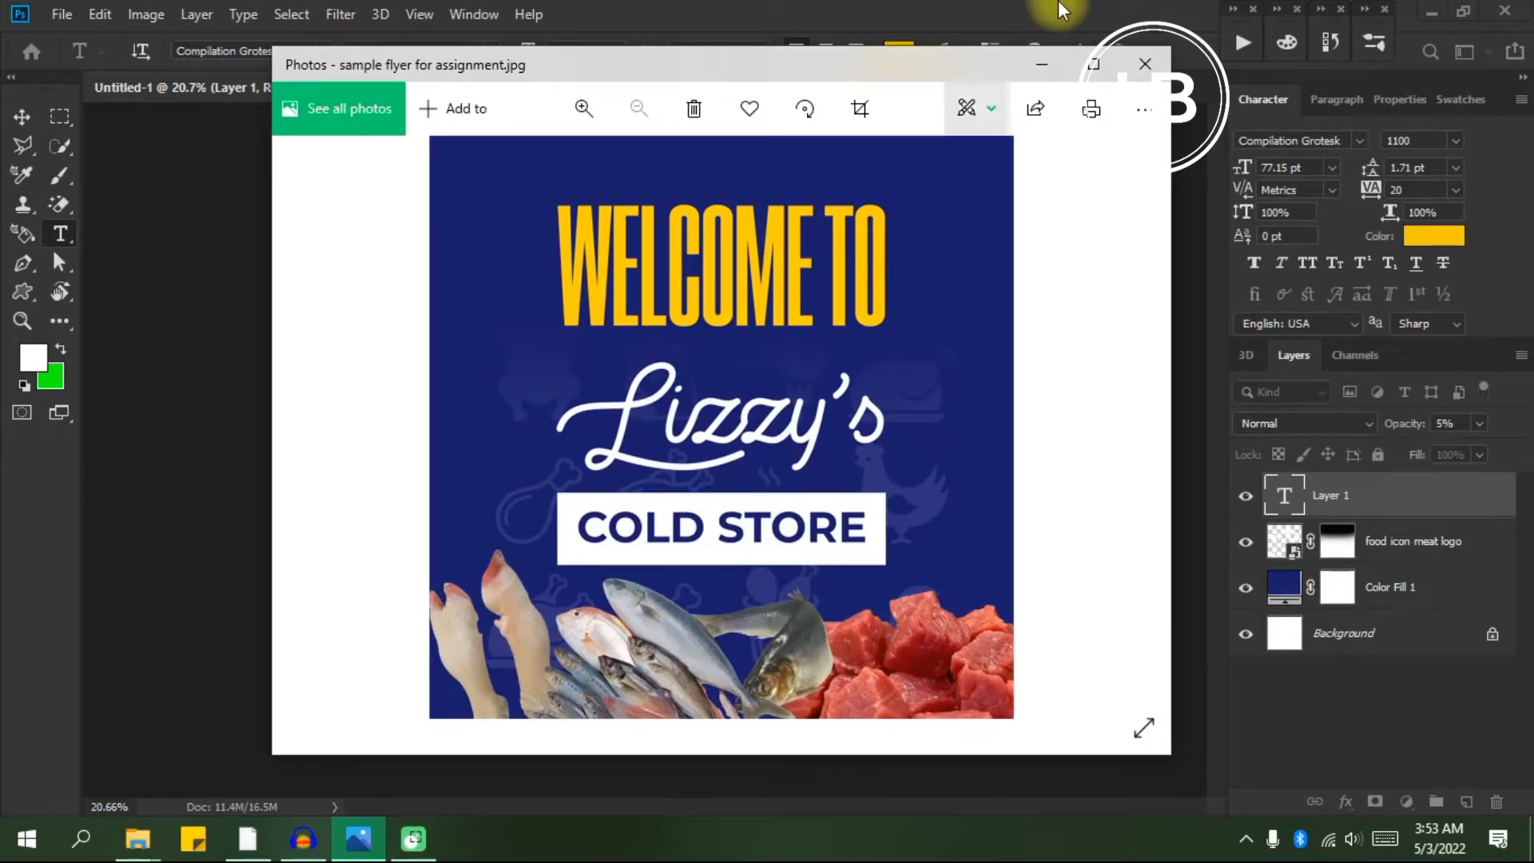
left_click(1041, 64)
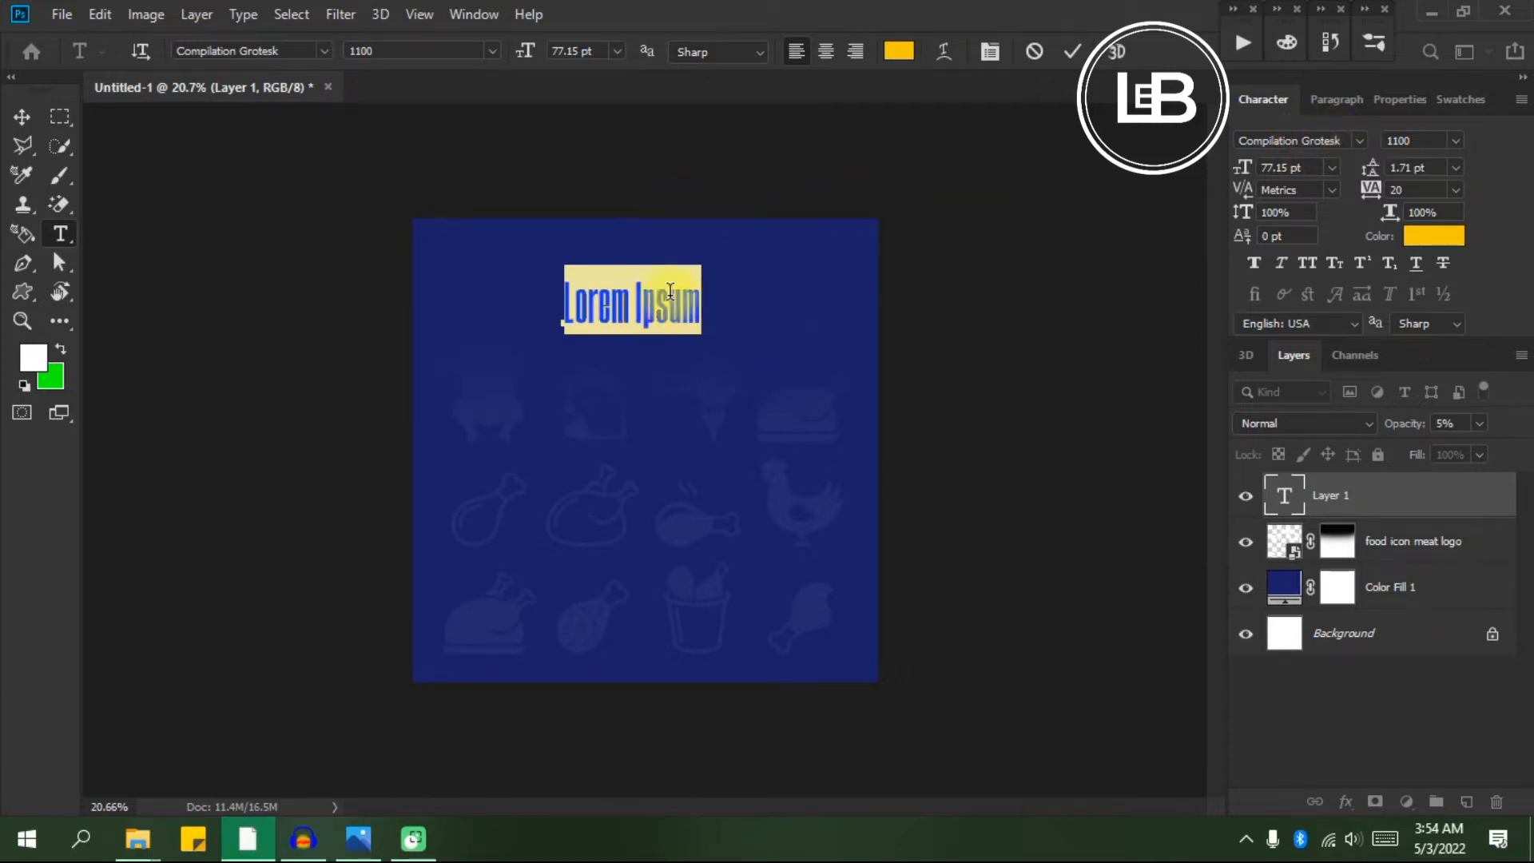
Confirm the text colour as yellow f3c701 and replace the placeholder text with "welcome to".
left_click(644, 328)
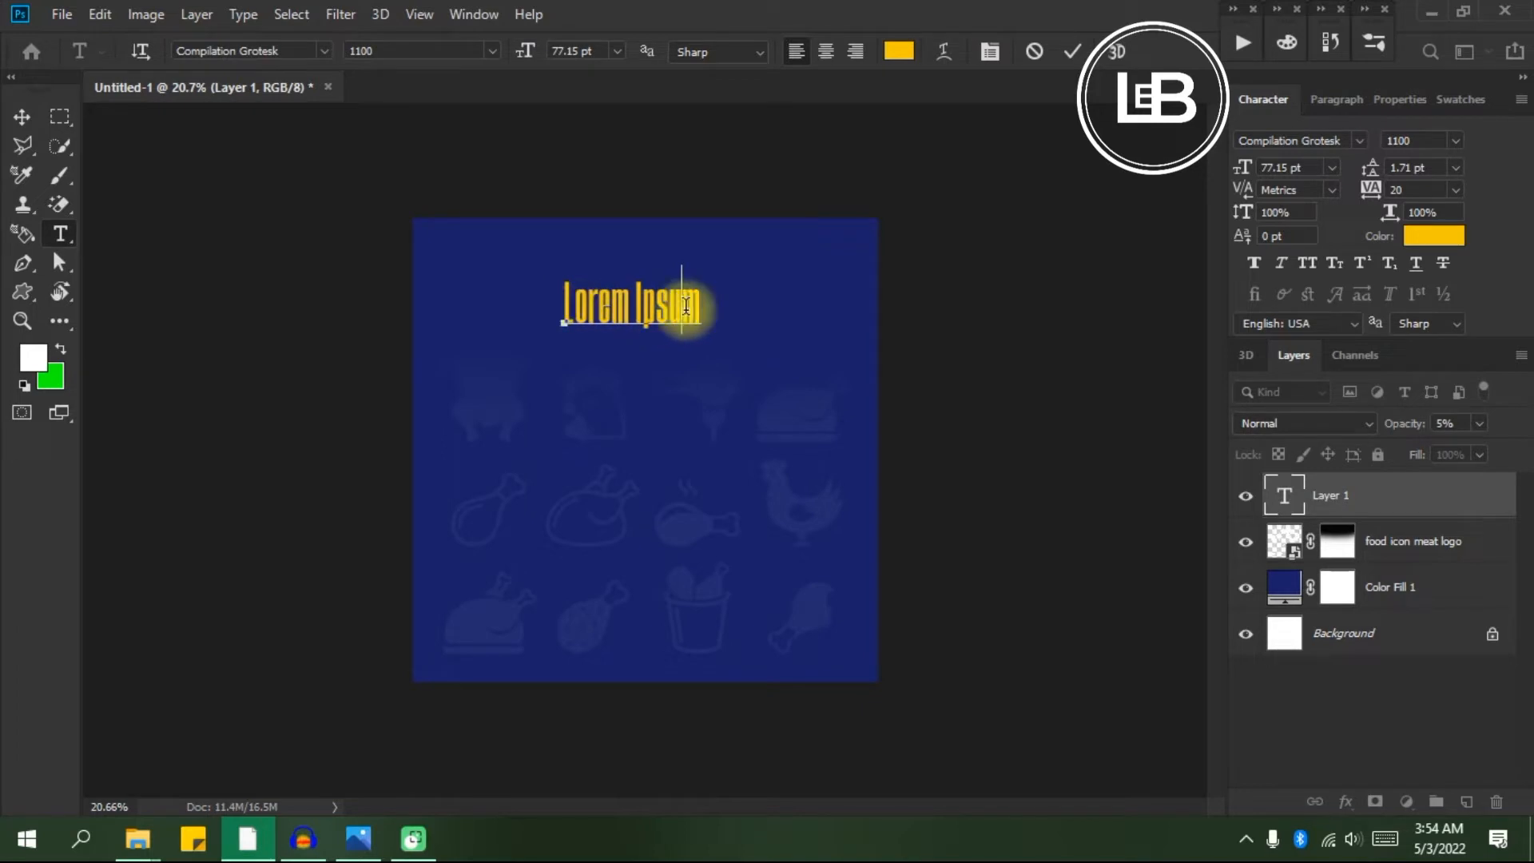
left_click(1434, 235)
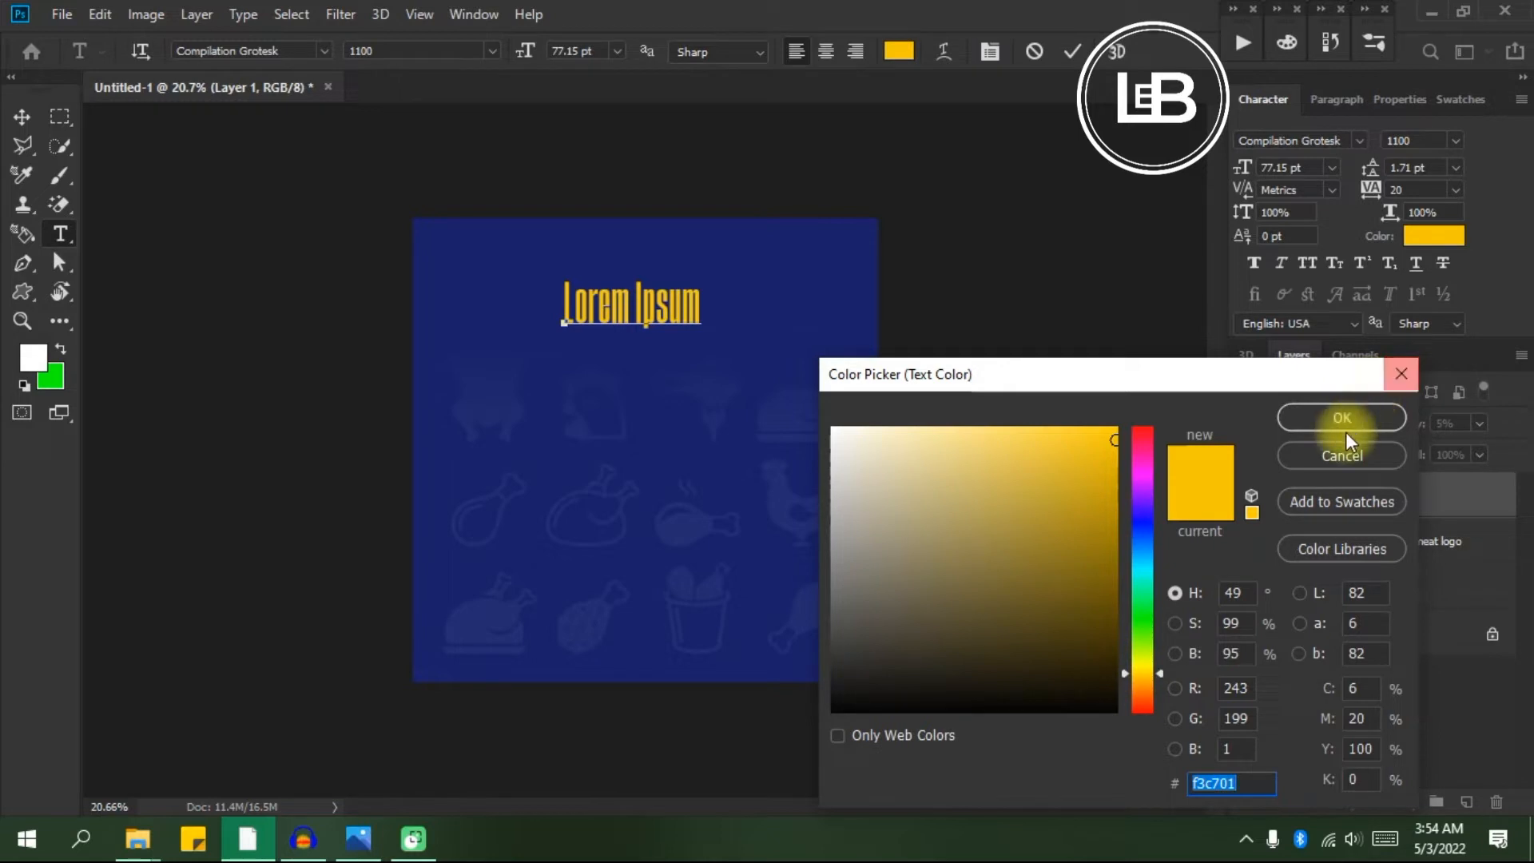
left_click(1356, 414)
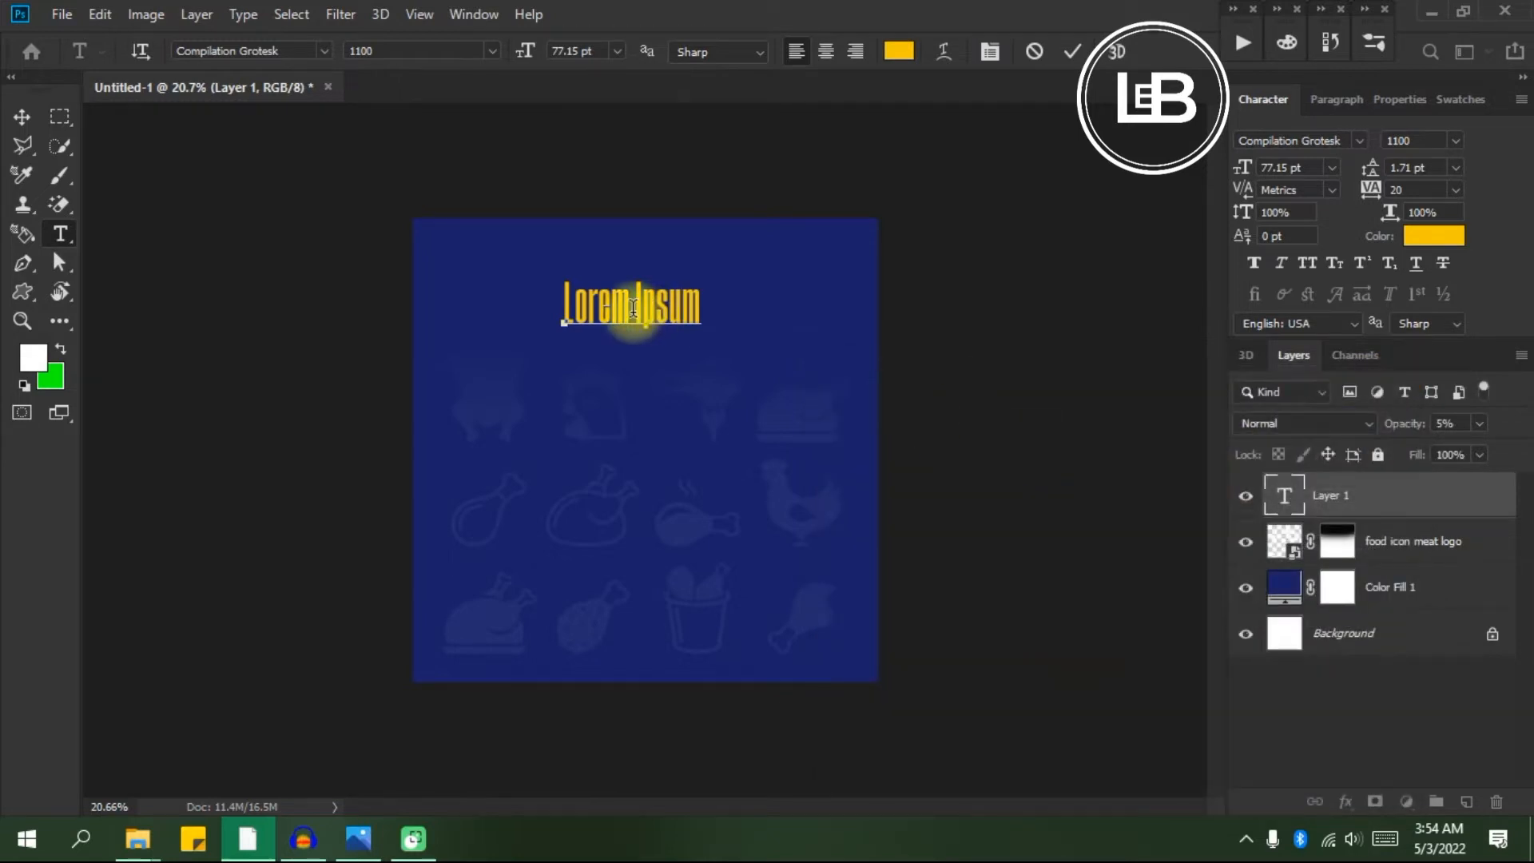
left_click_drag(707, 304, 553, 328)
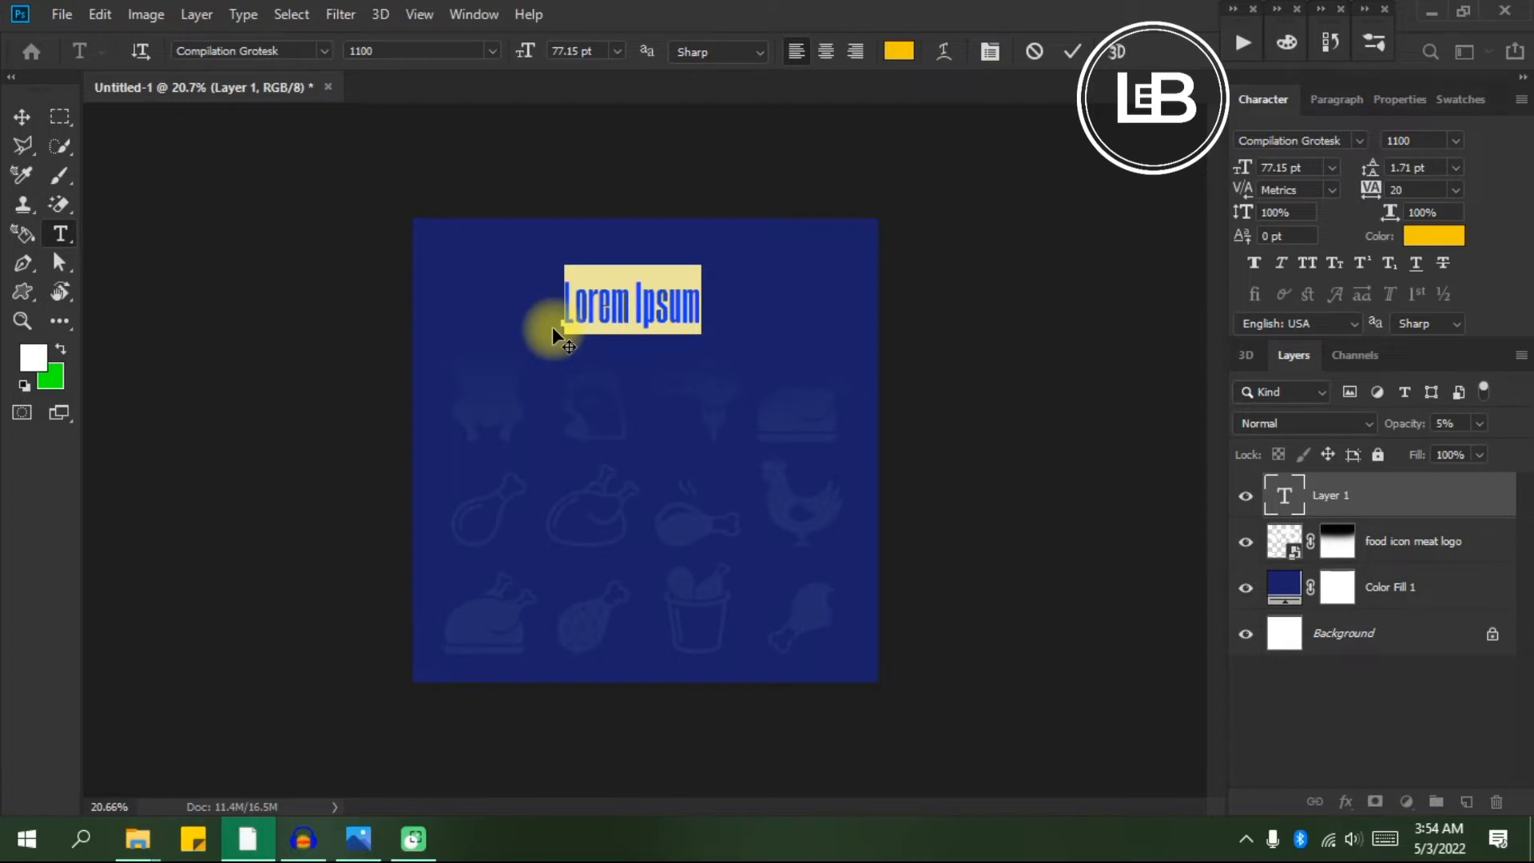
type("welco")
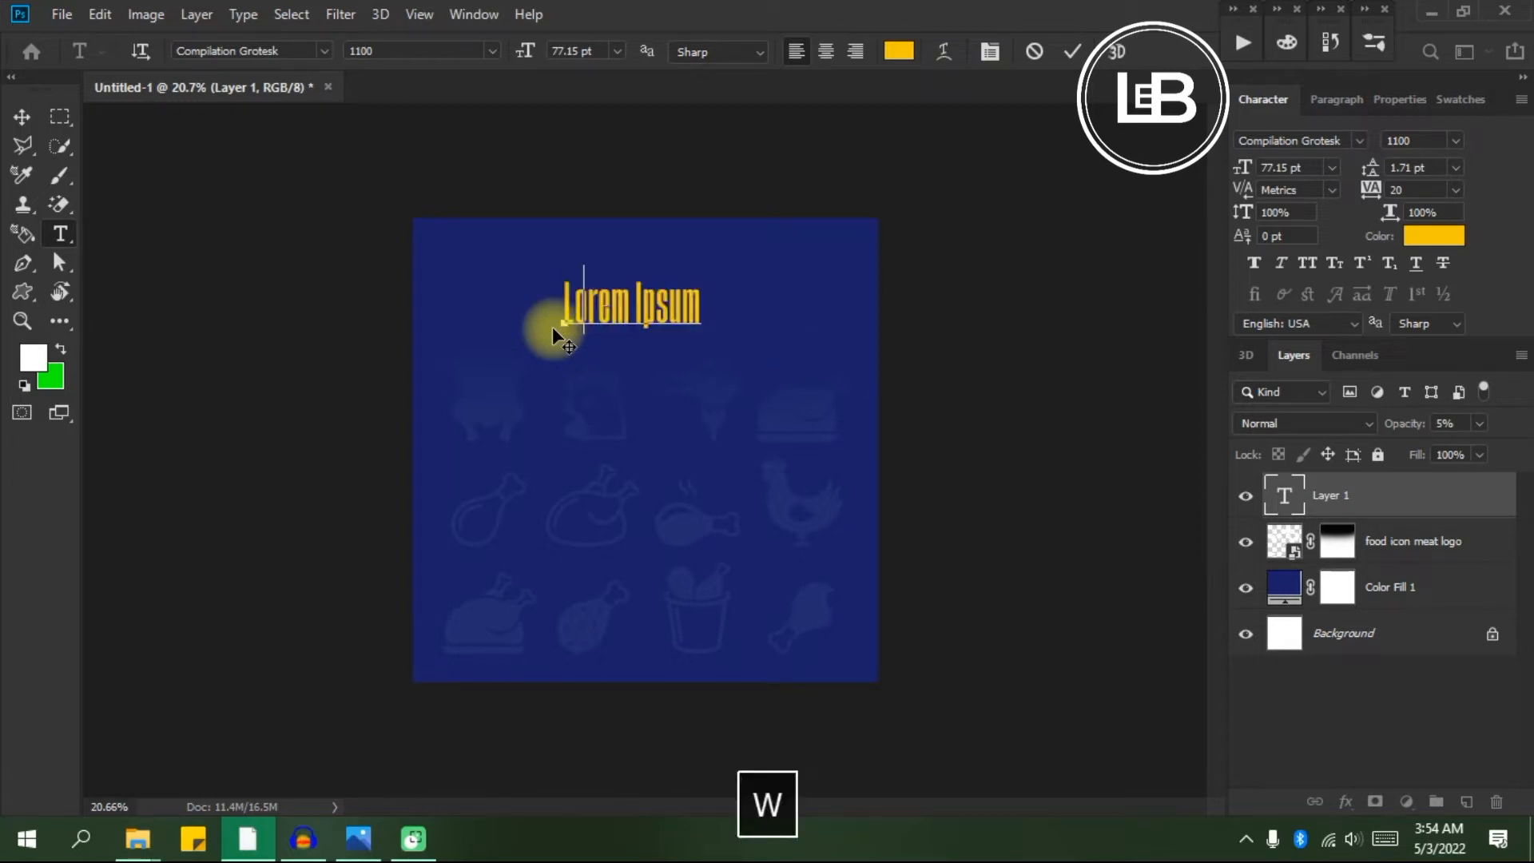
type("me to")
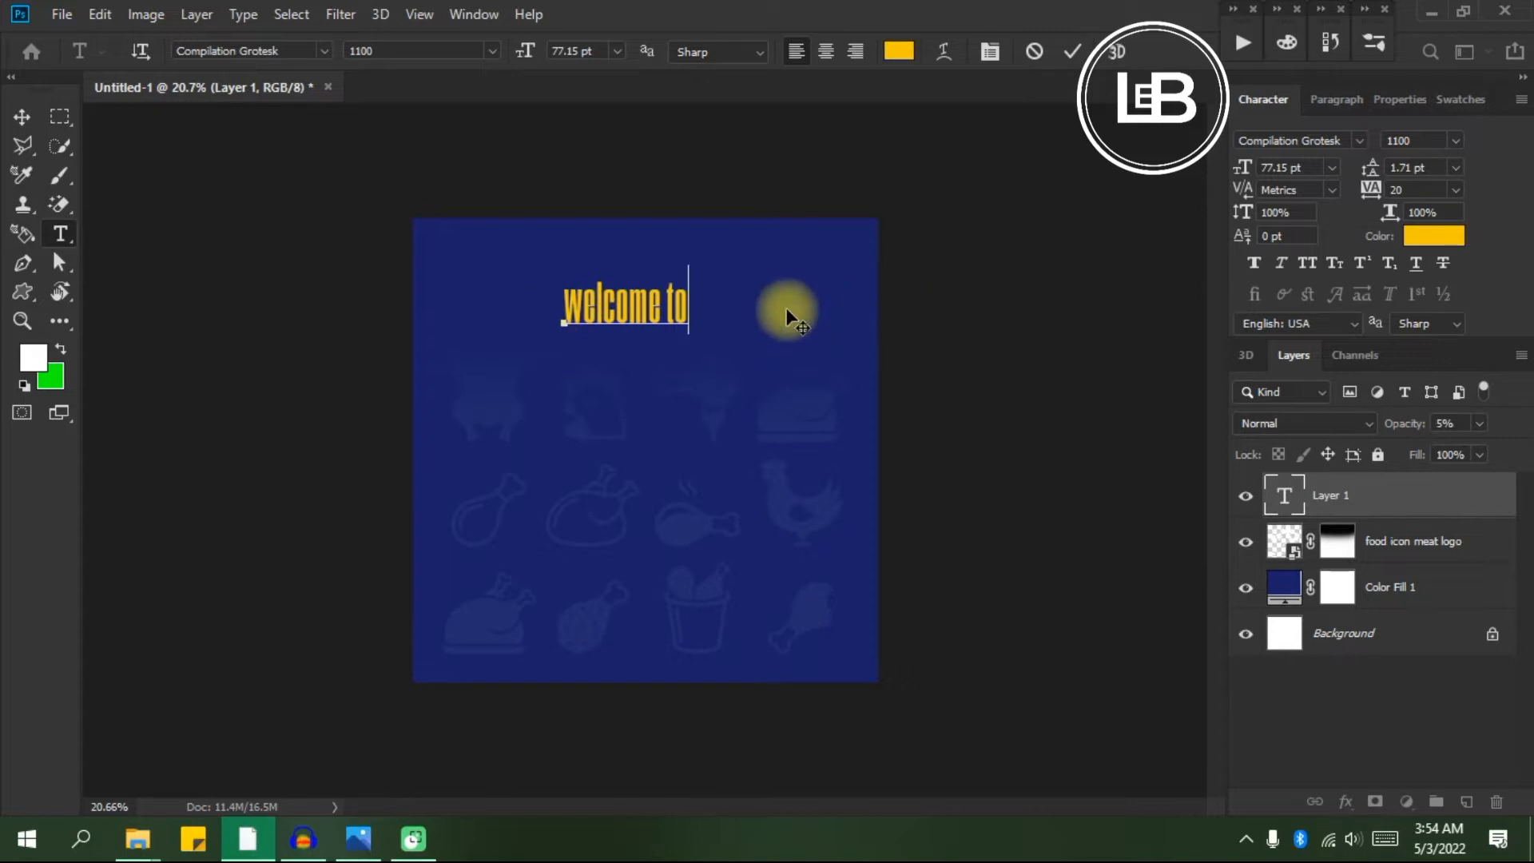
Set the "welcome to" headline in All Caps and enlarge it to about 146 pt.
left_click_drag(691, 306, 559, 323)
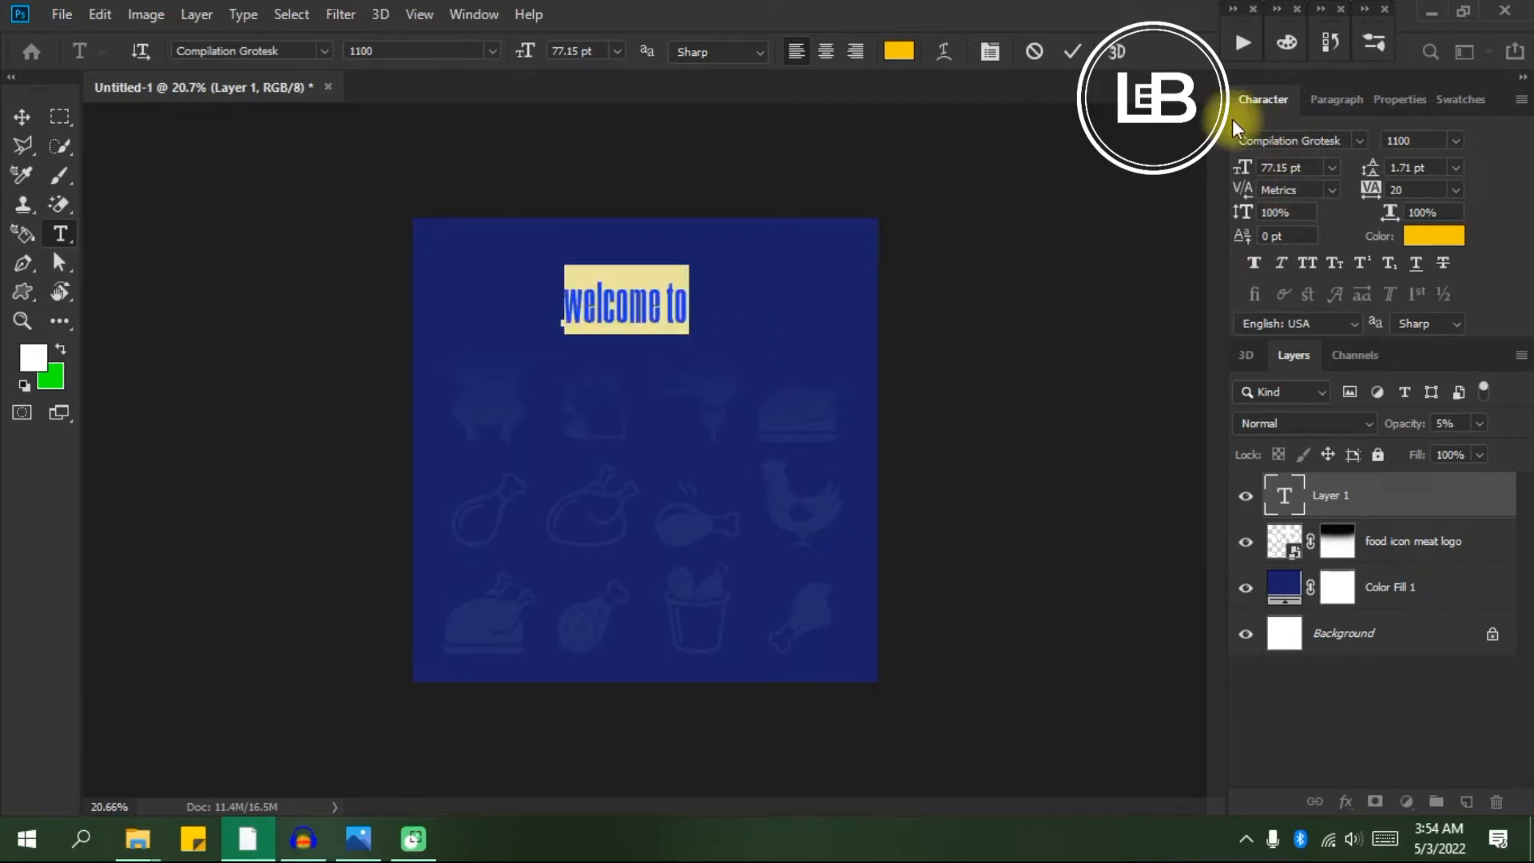
left_click(1307, 270)
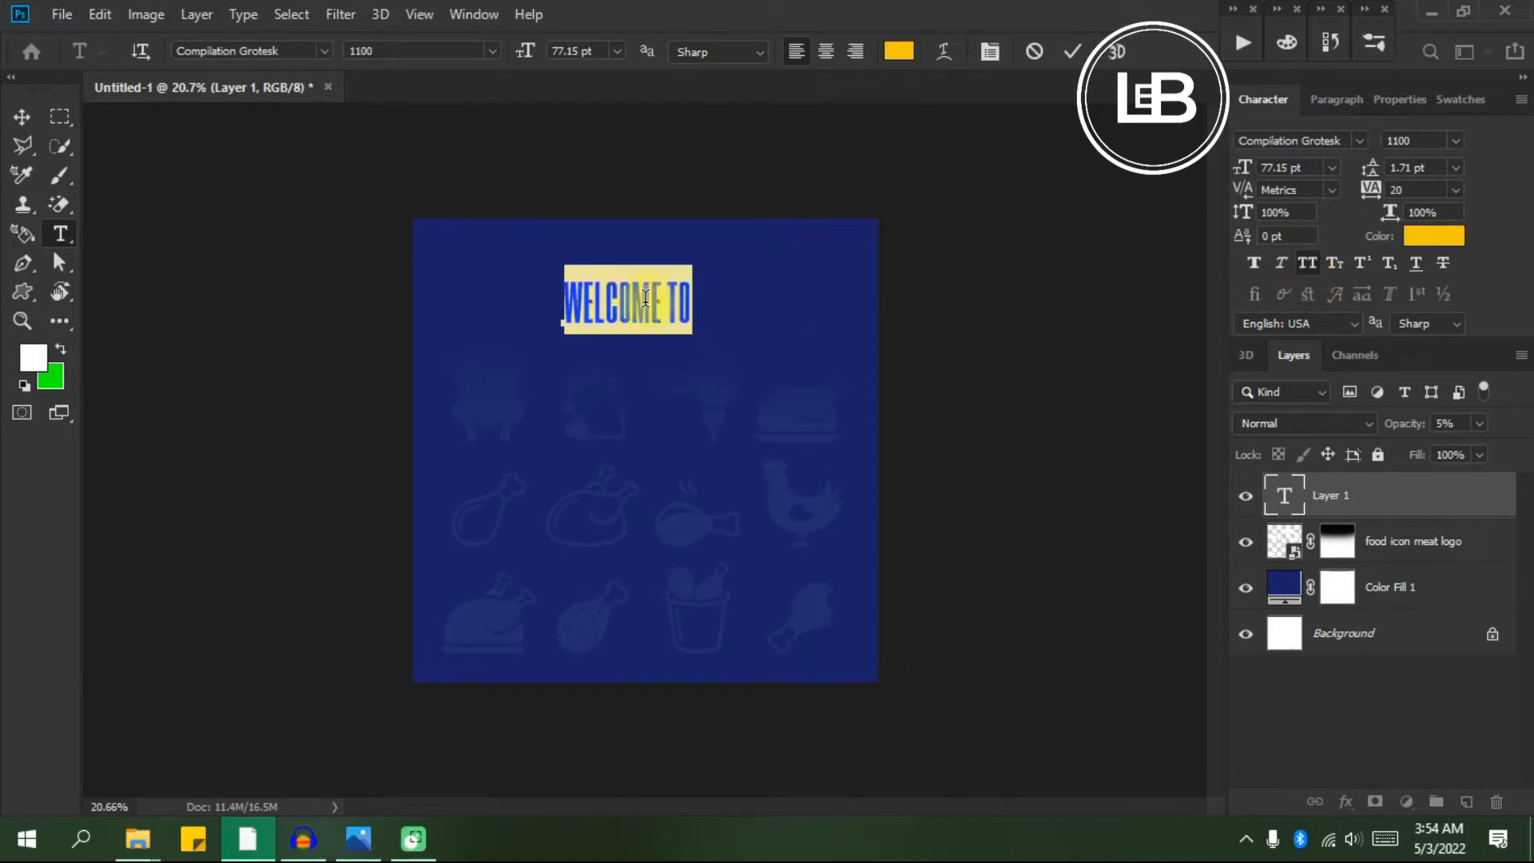
key("ctrl")
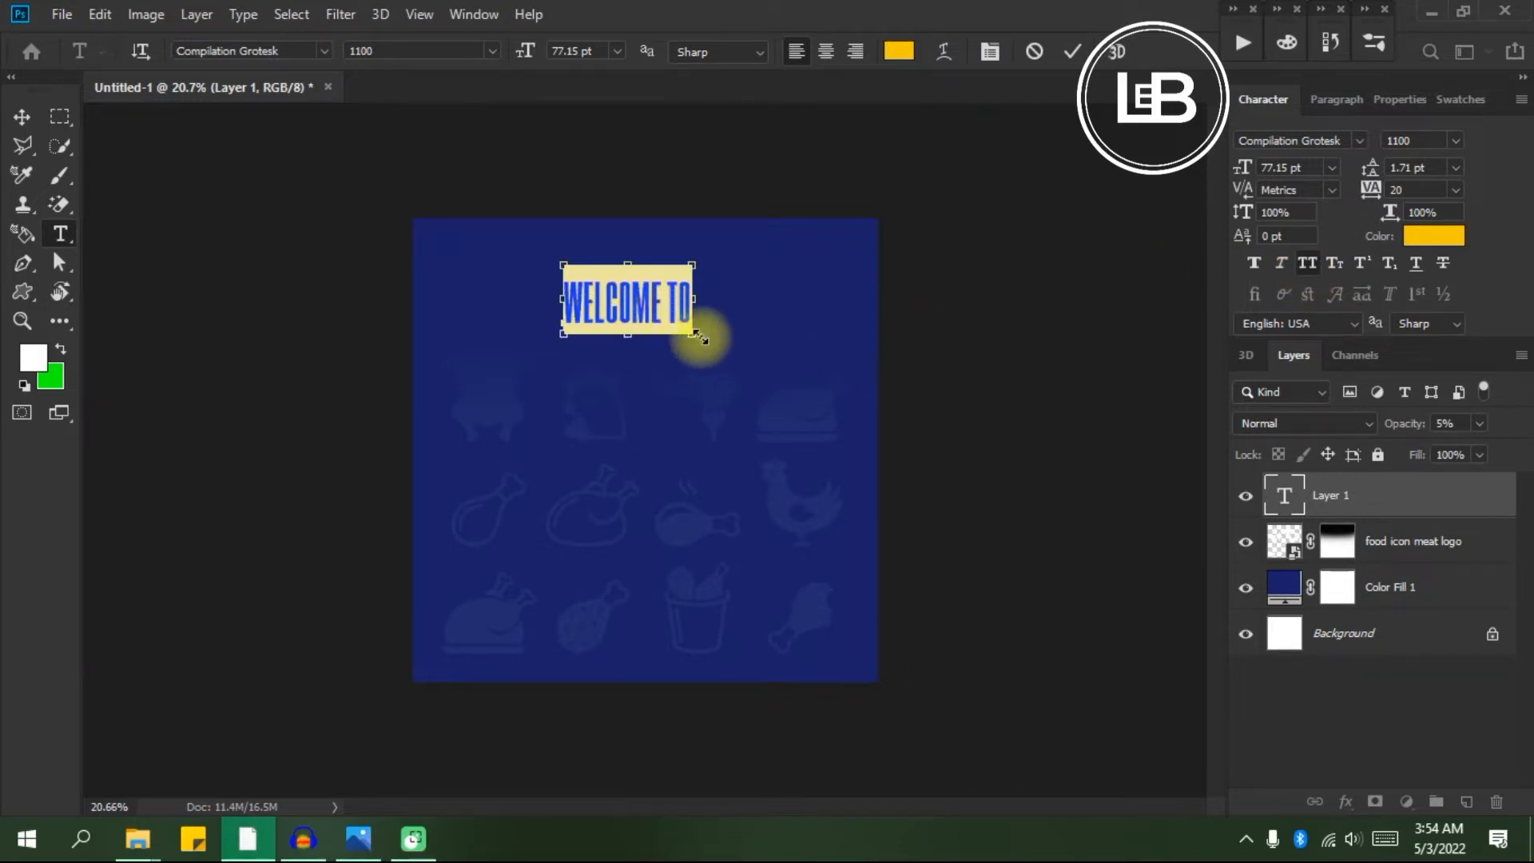
left_click_drag(702, 328, 764, 422)
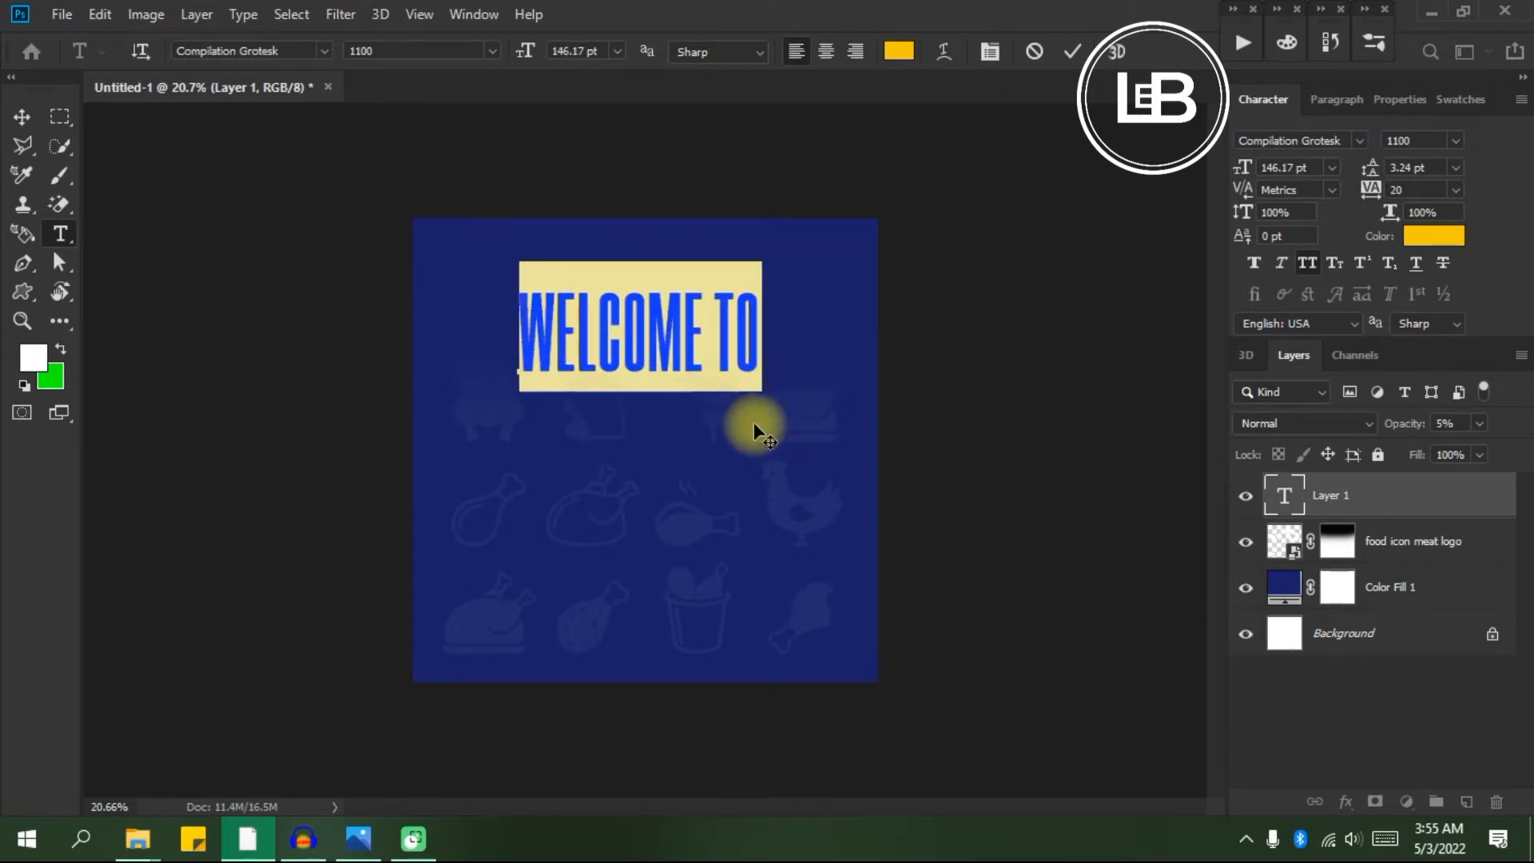
left_click(1072, 54)
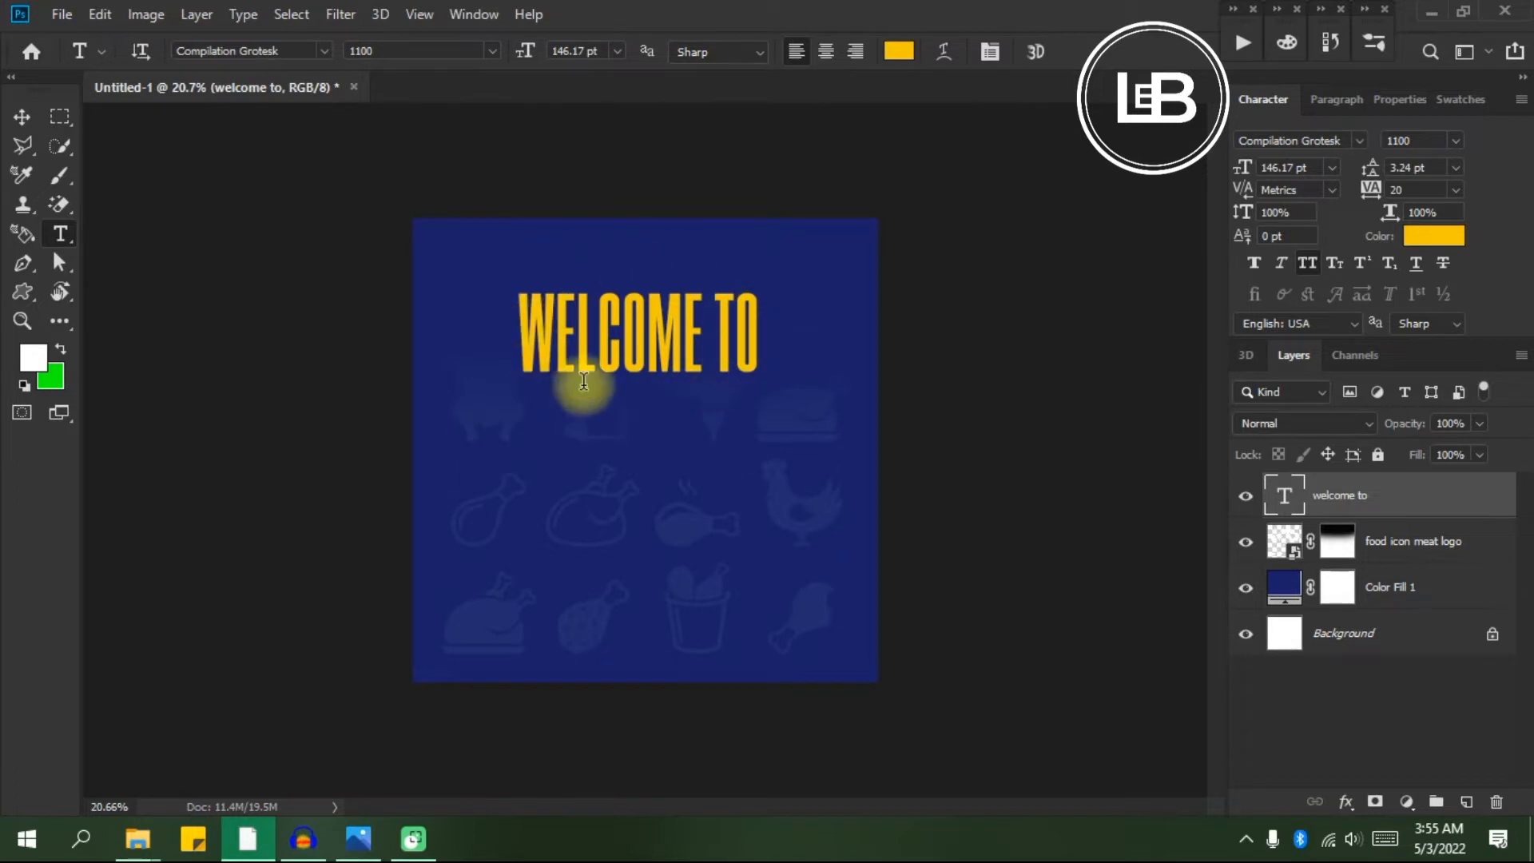
Centre the WELCOME TO headline horizontally on the canvas by aligning it to a full-canvas selection, and deselect.
left_click(30, 119)
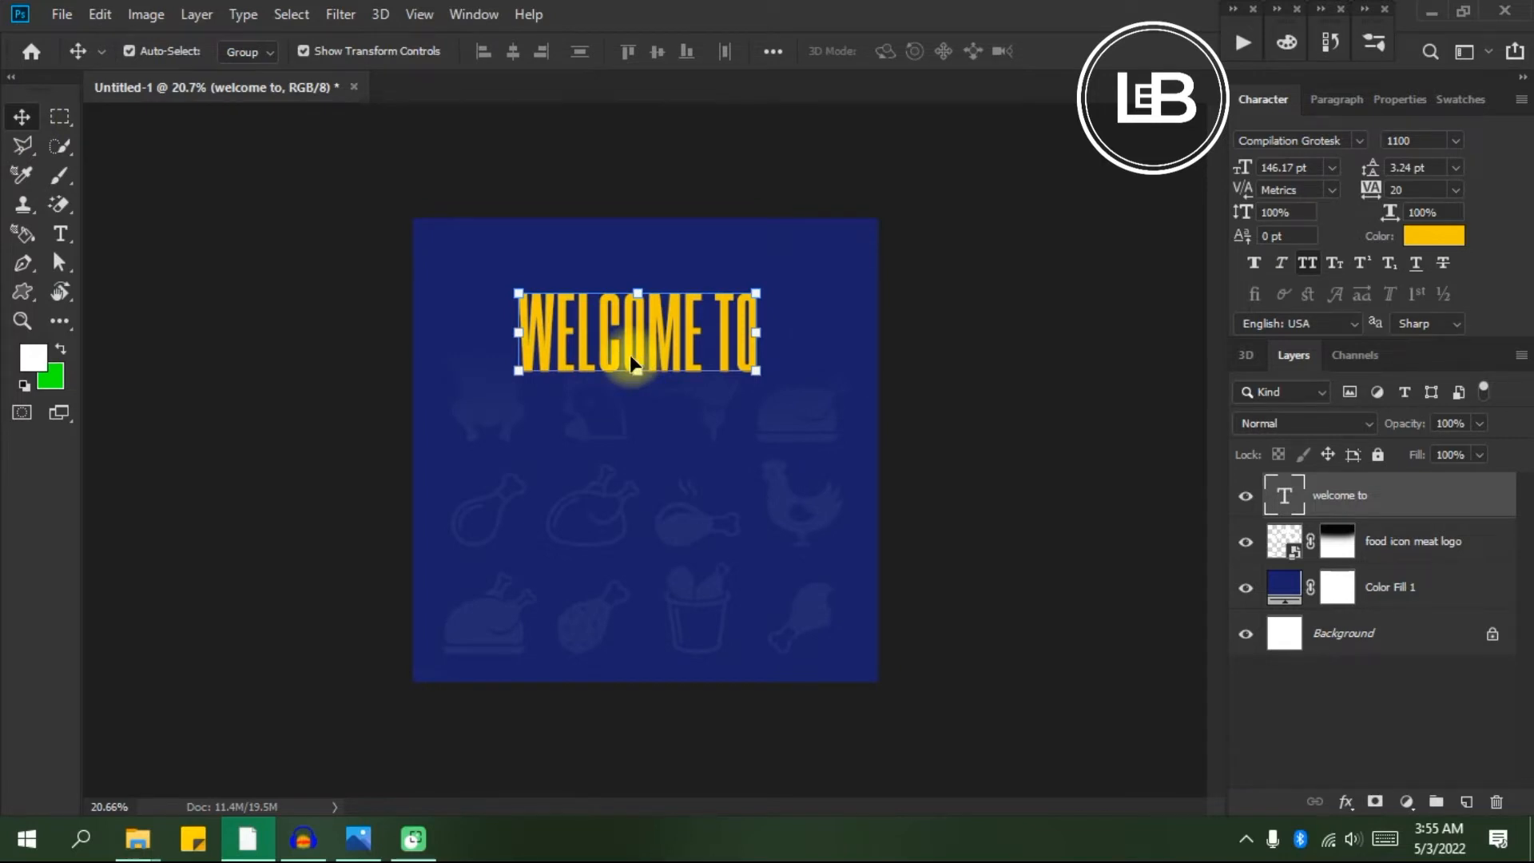
left_click(292, 14)
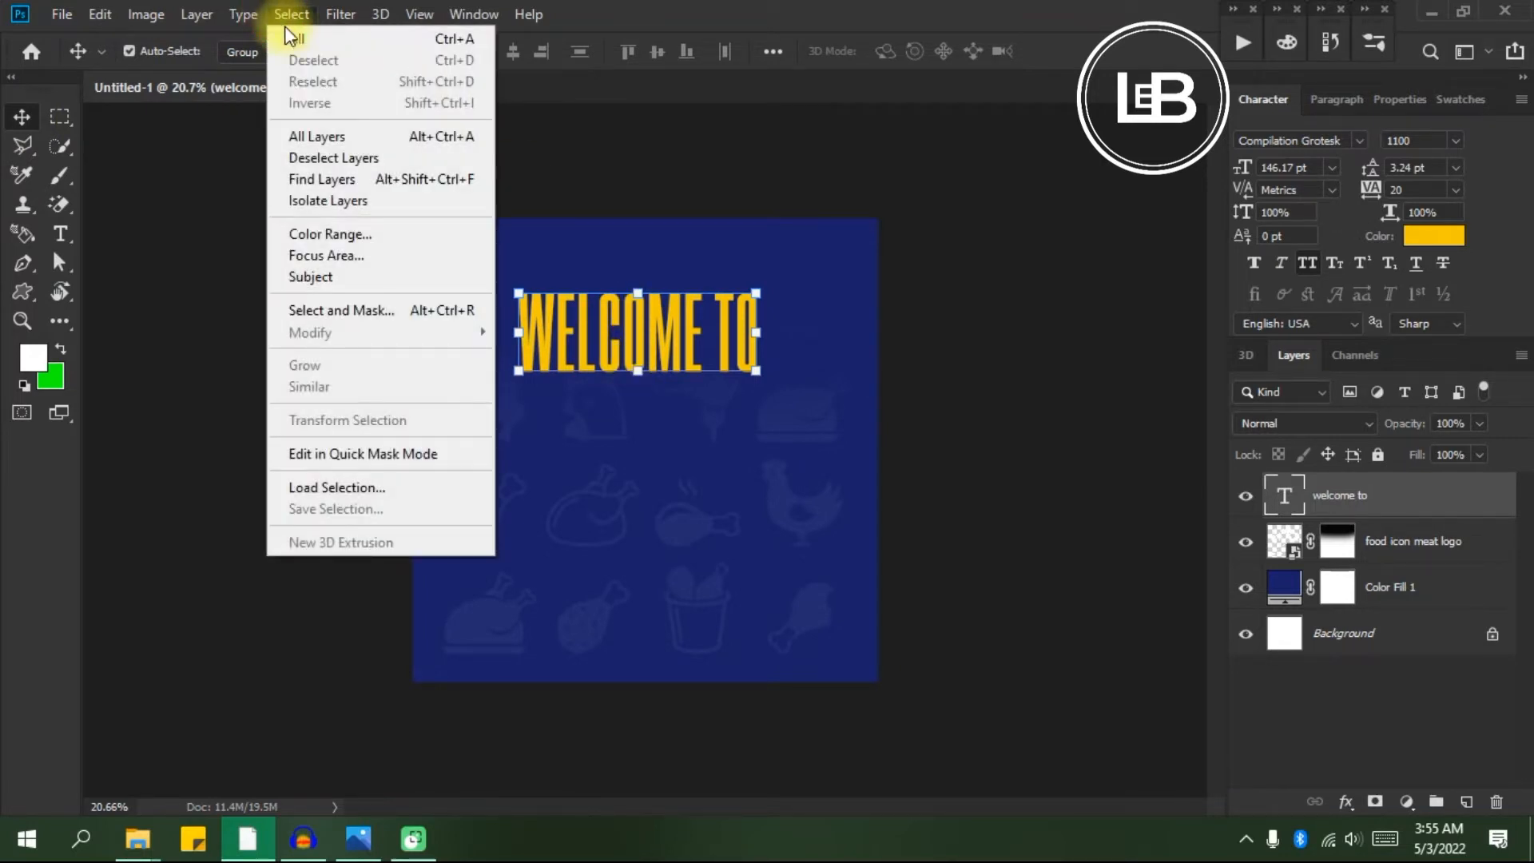
left_click(296, 37)
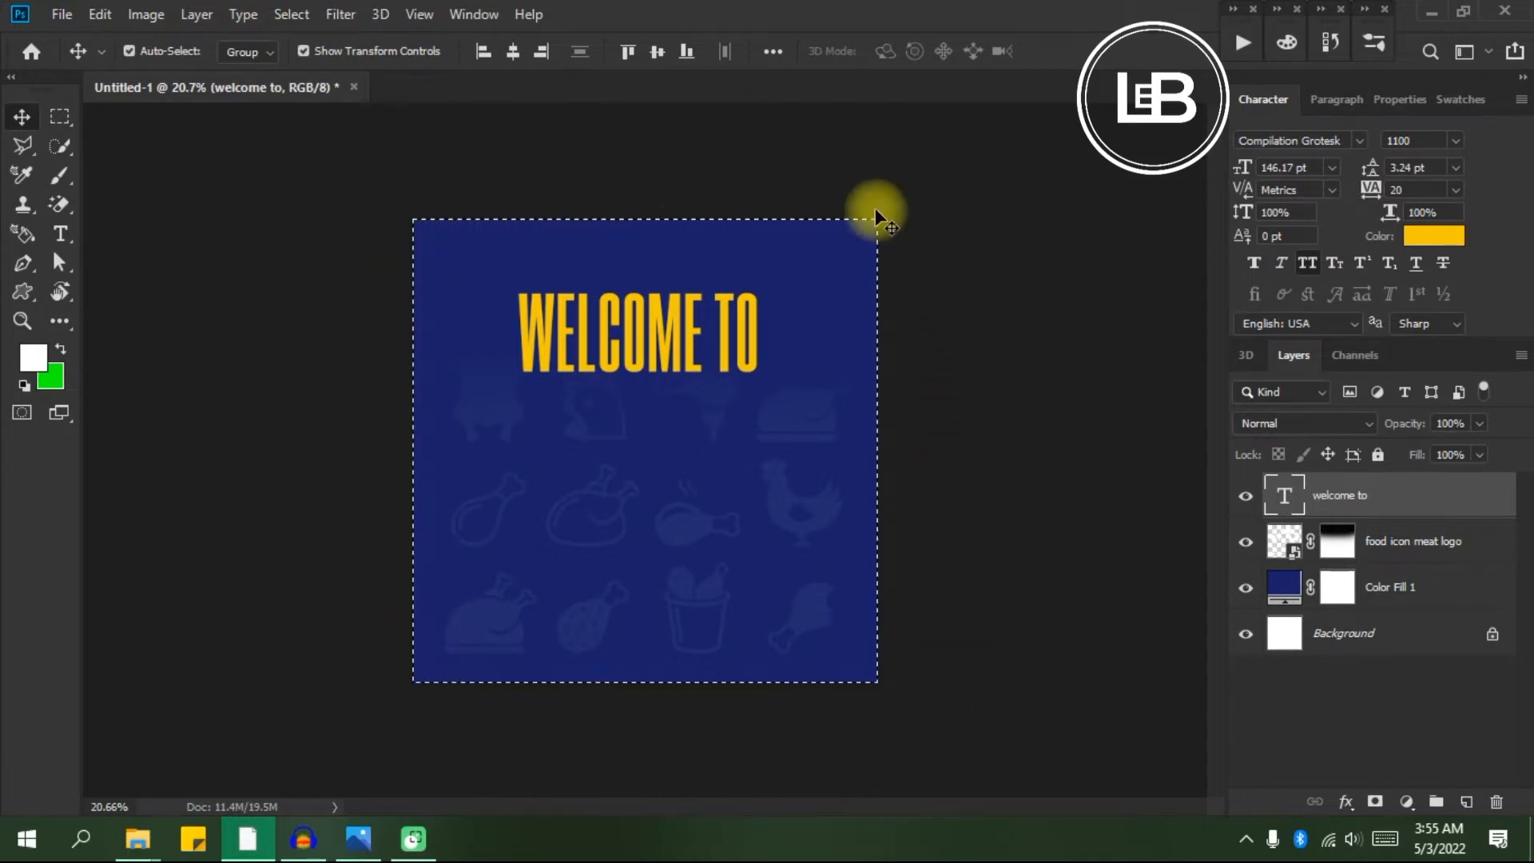
left_click(512, 53)
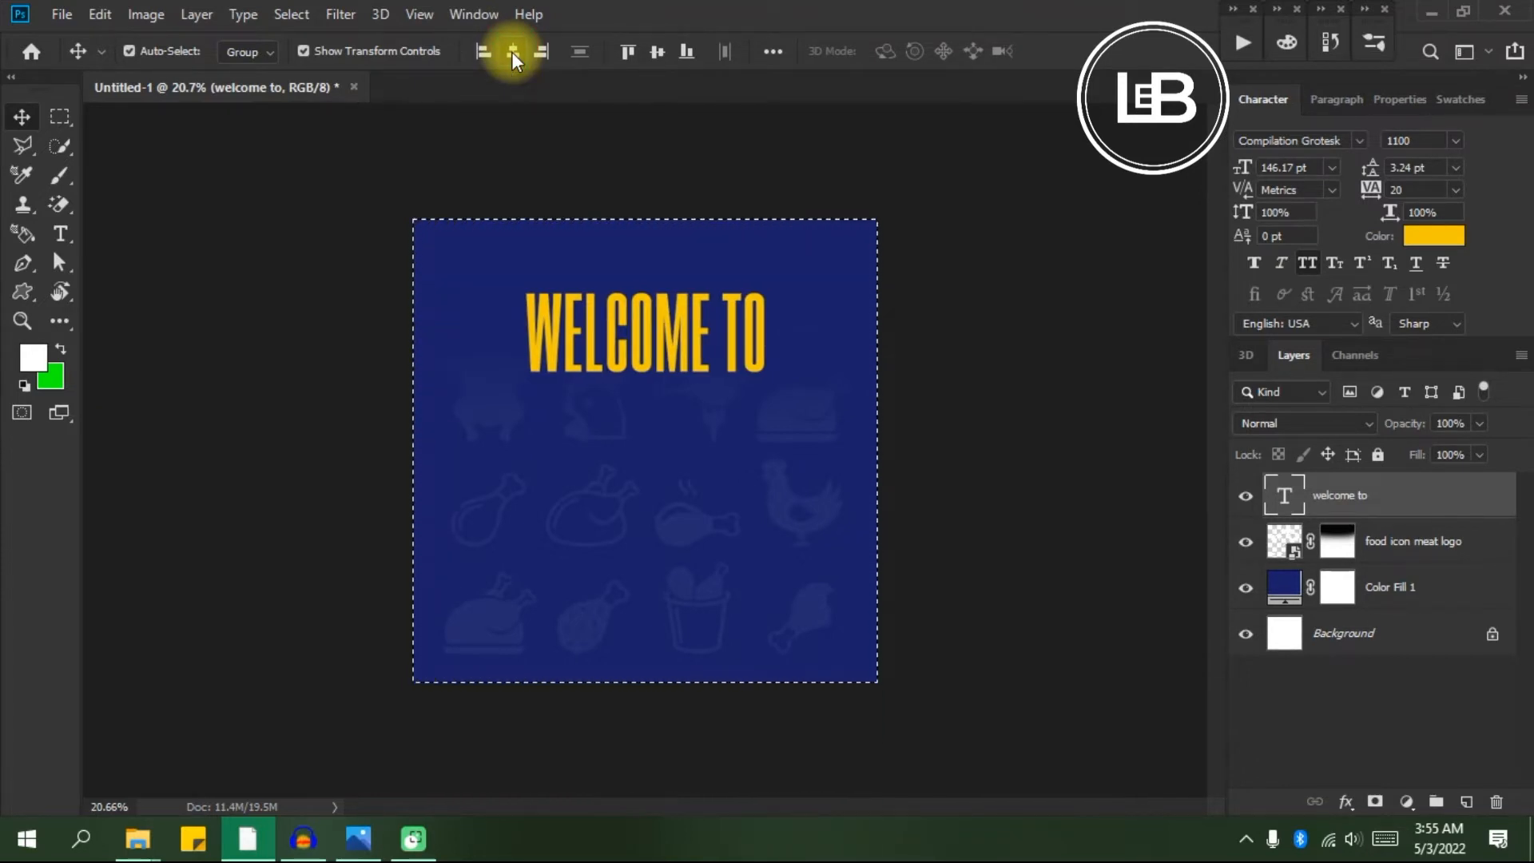
left_click(291, 15)
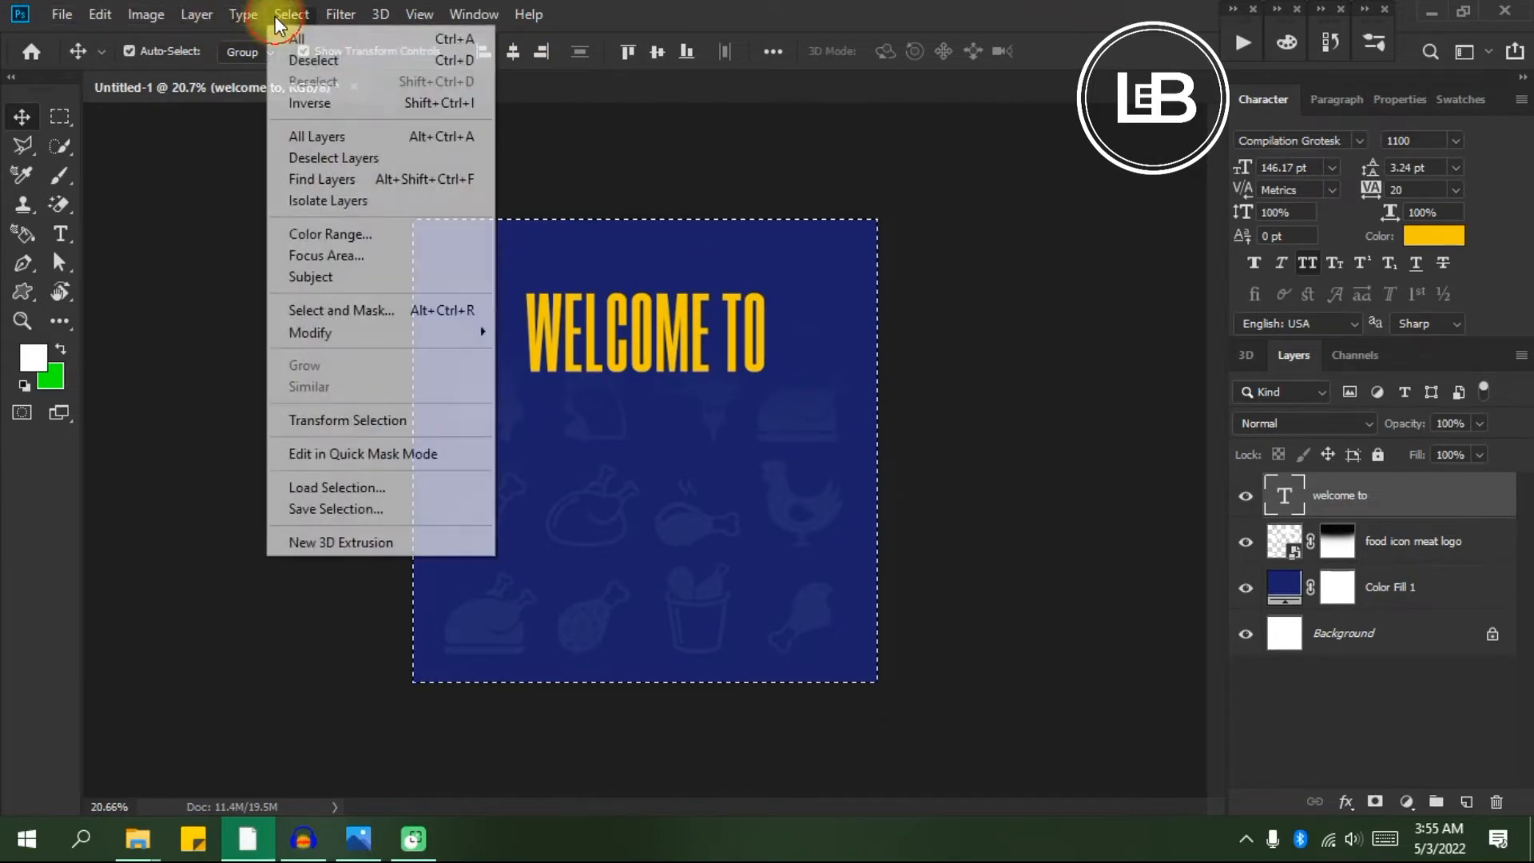
left_click(304, 62)
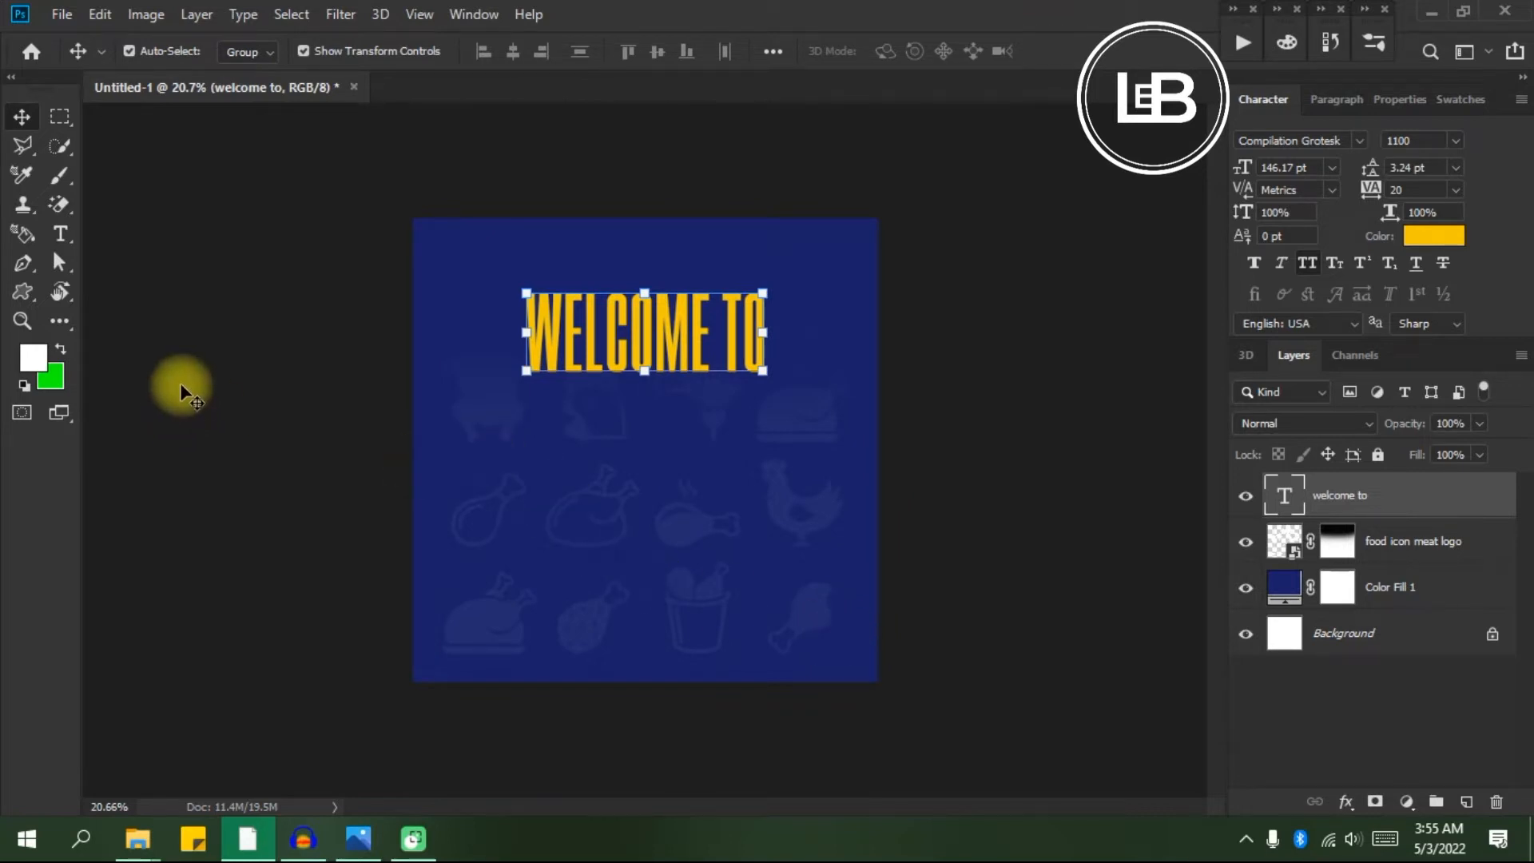
Show the rulers around the canvas.
key("ctrl+r")
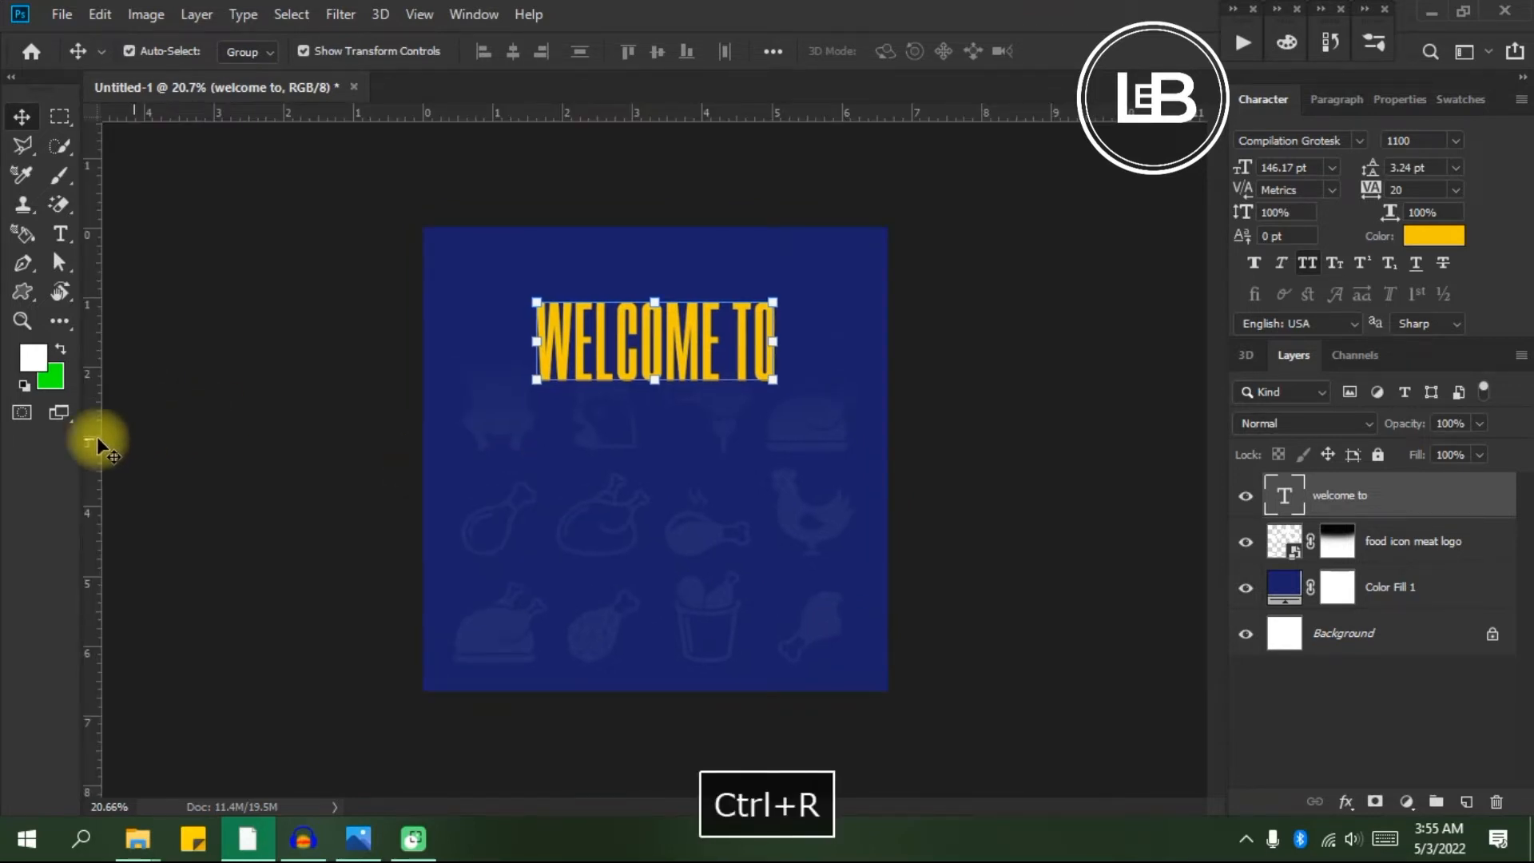
key("ctrl+r")
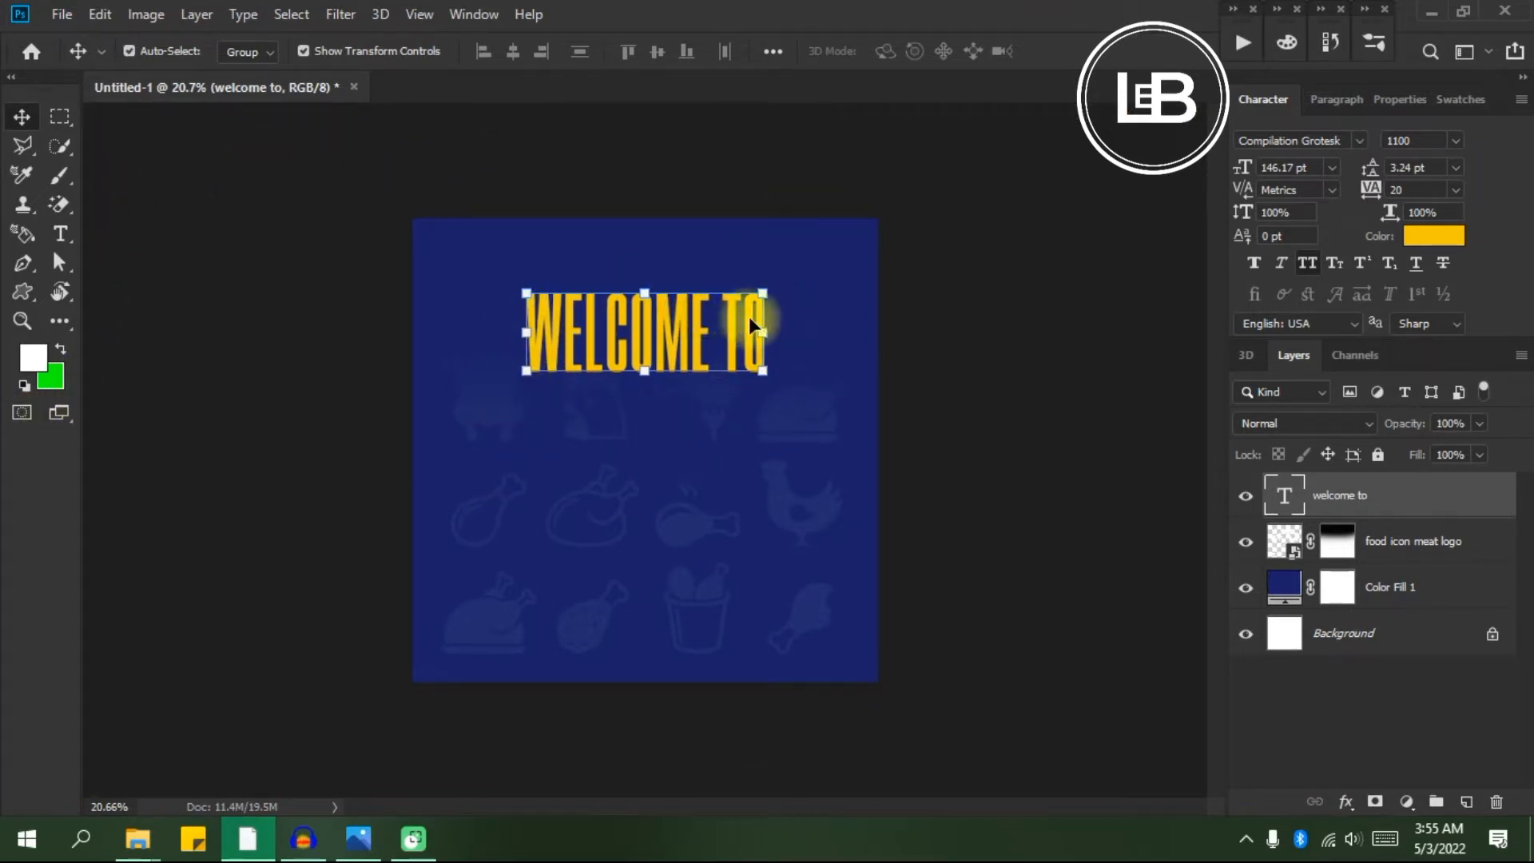
left_click(416, 14)
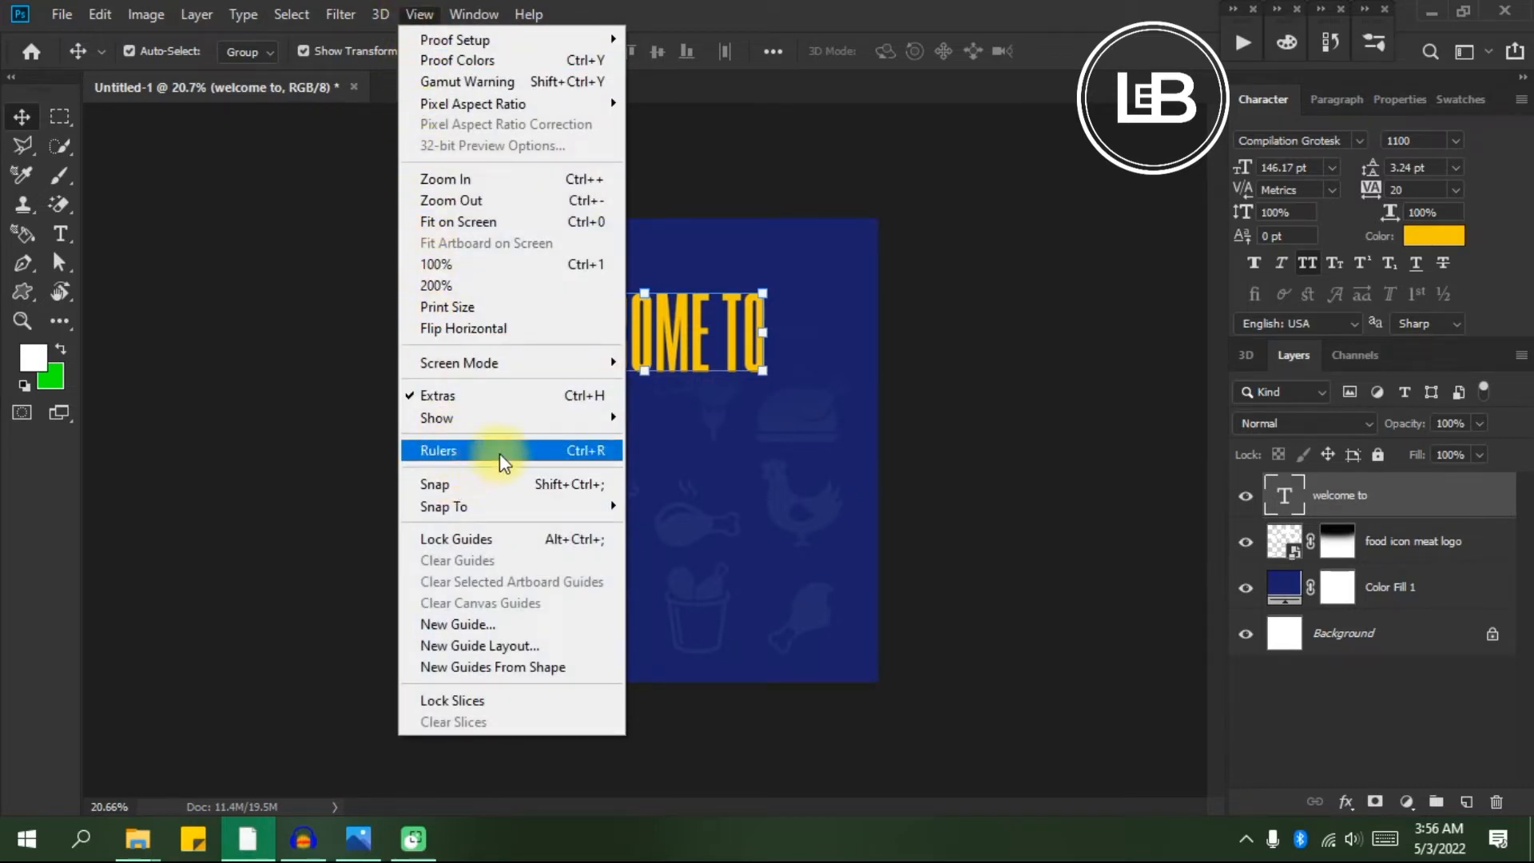
left_click(588, 451)
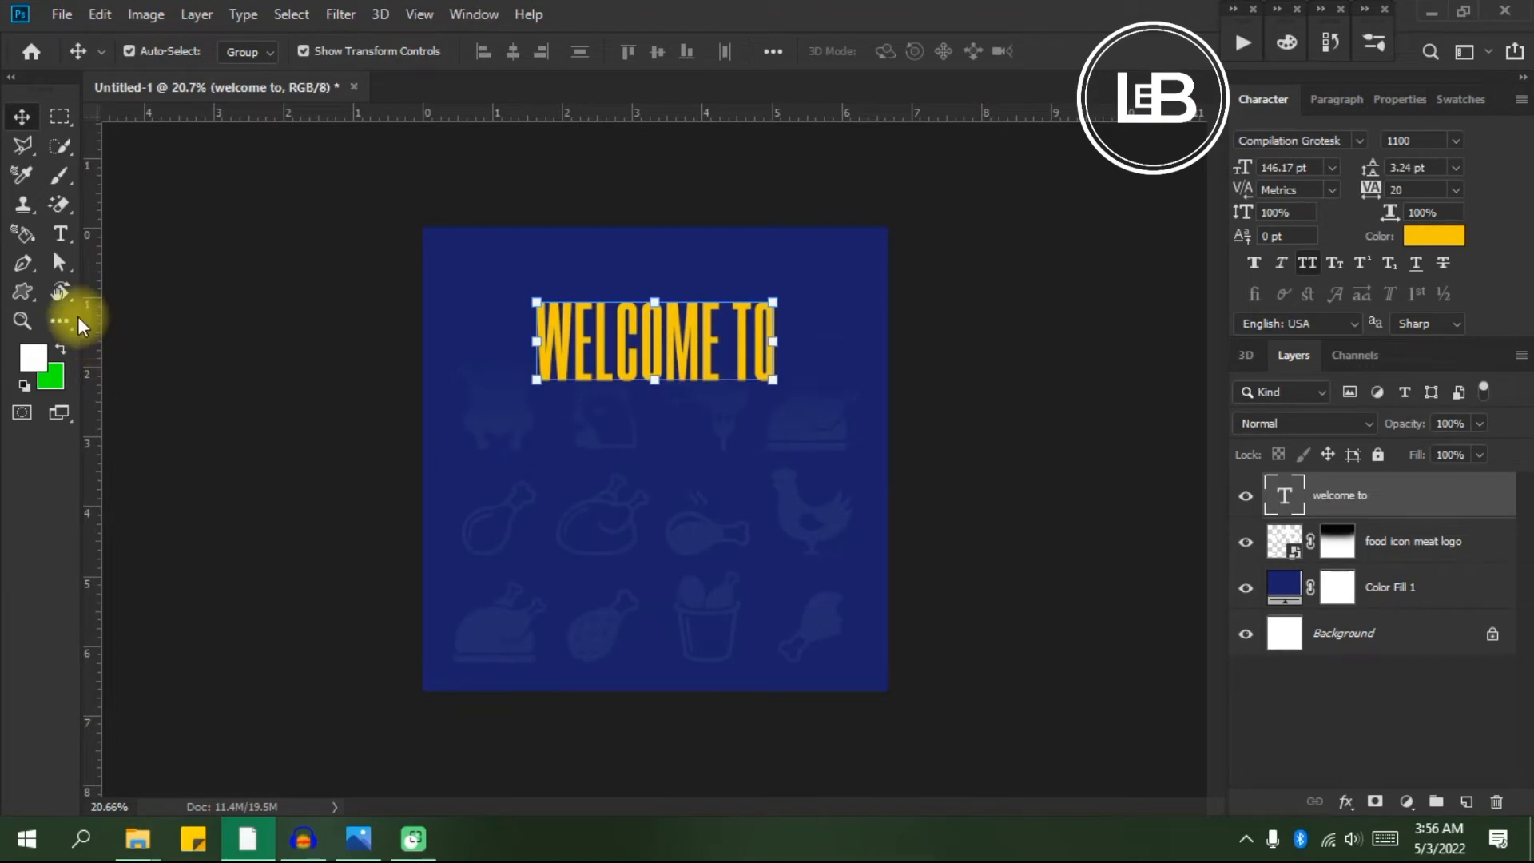
Place vertical guides at the left and right edges of the WELCOME TO headline.
left_click_drag(88, 317, 537, 354)
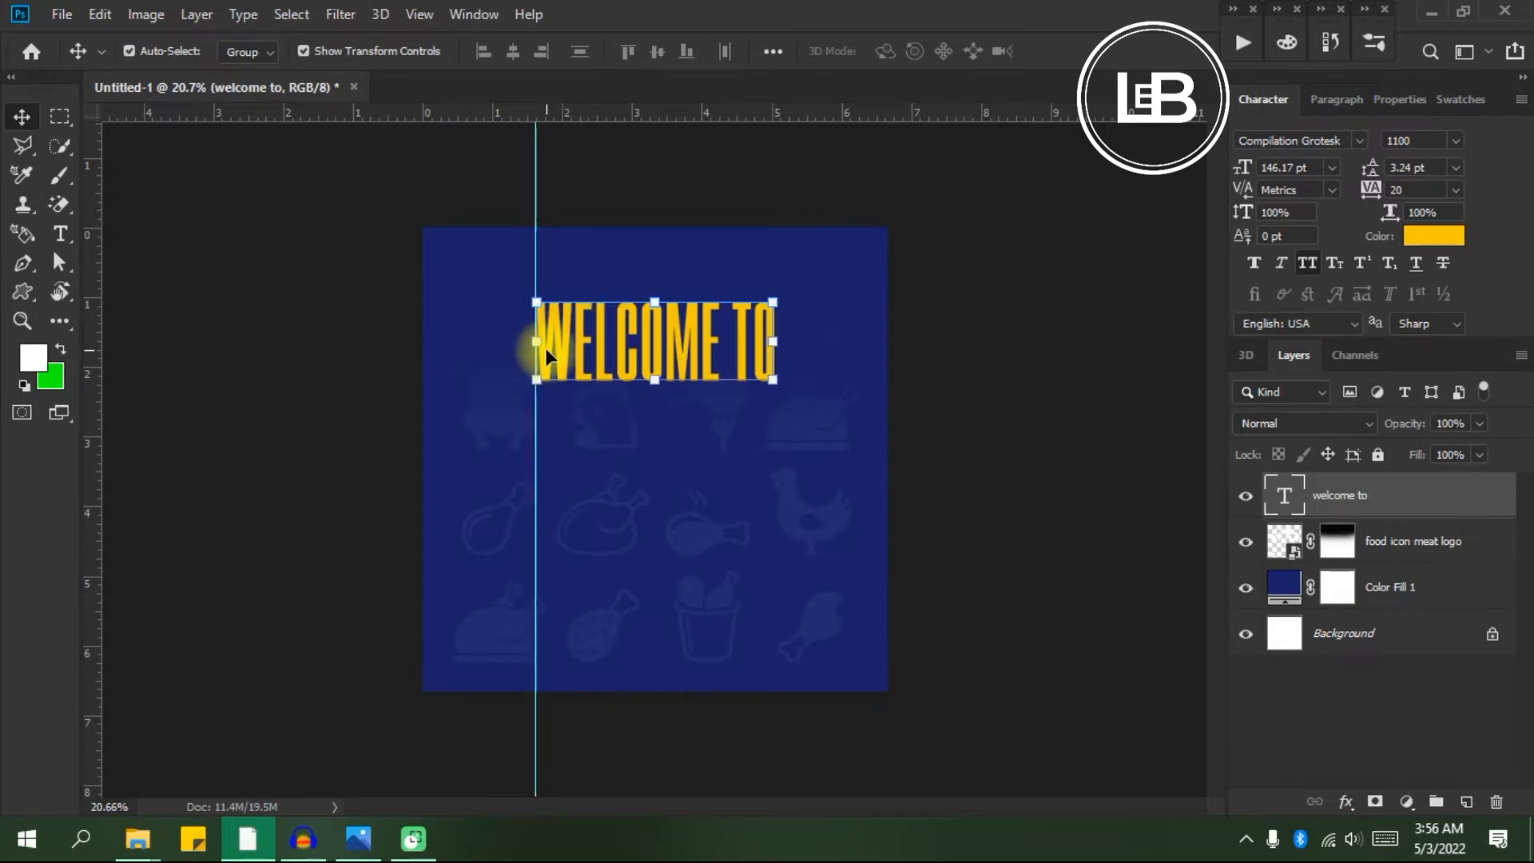
scroll(545, 348, "up", 3)
scroll(523, 231, "up", 4)
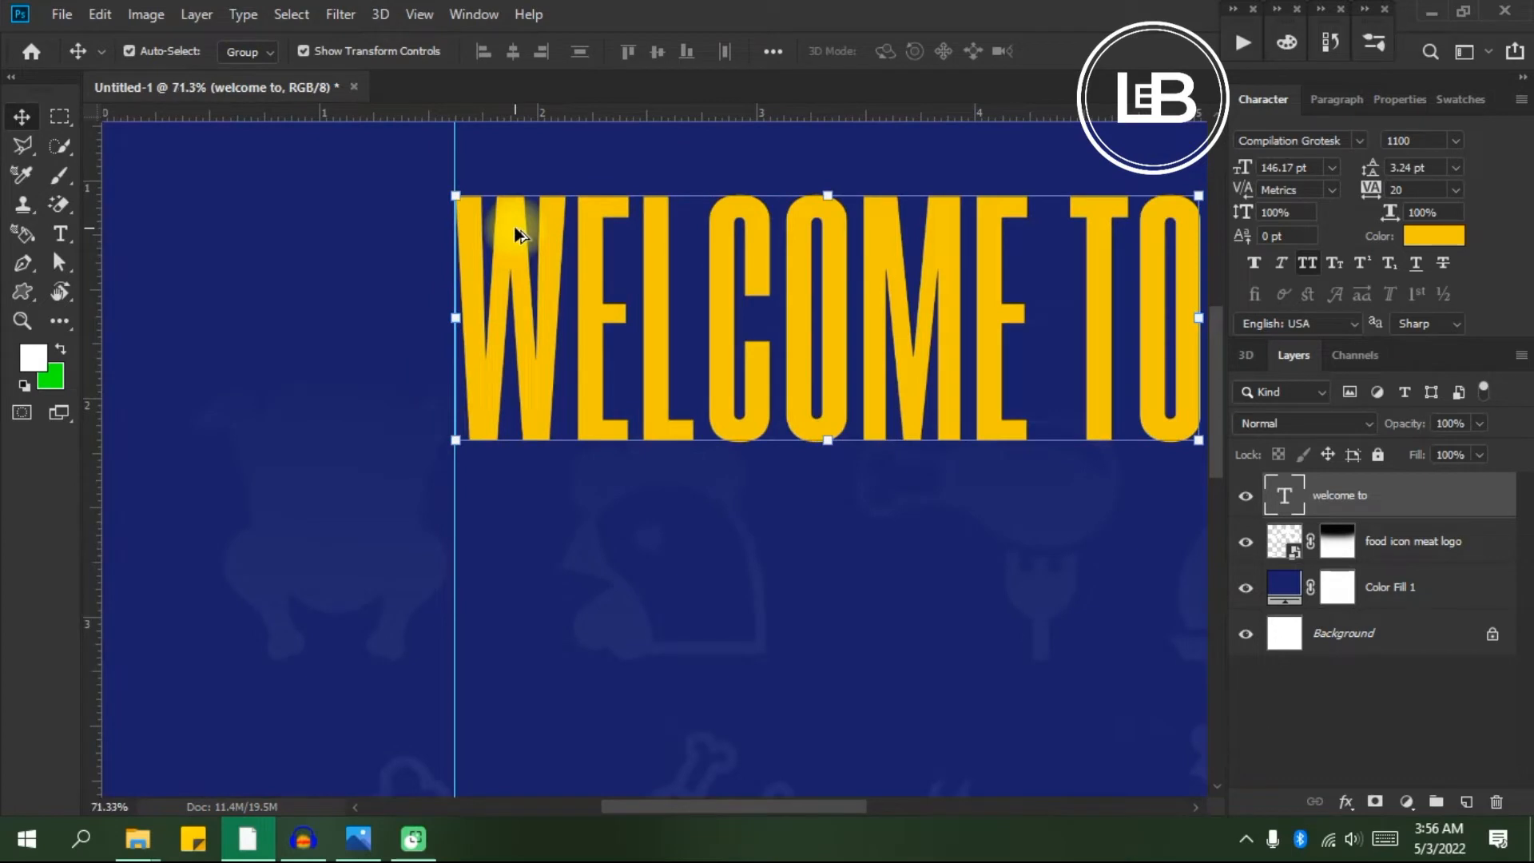
scroll(509, 261, "down", 2)
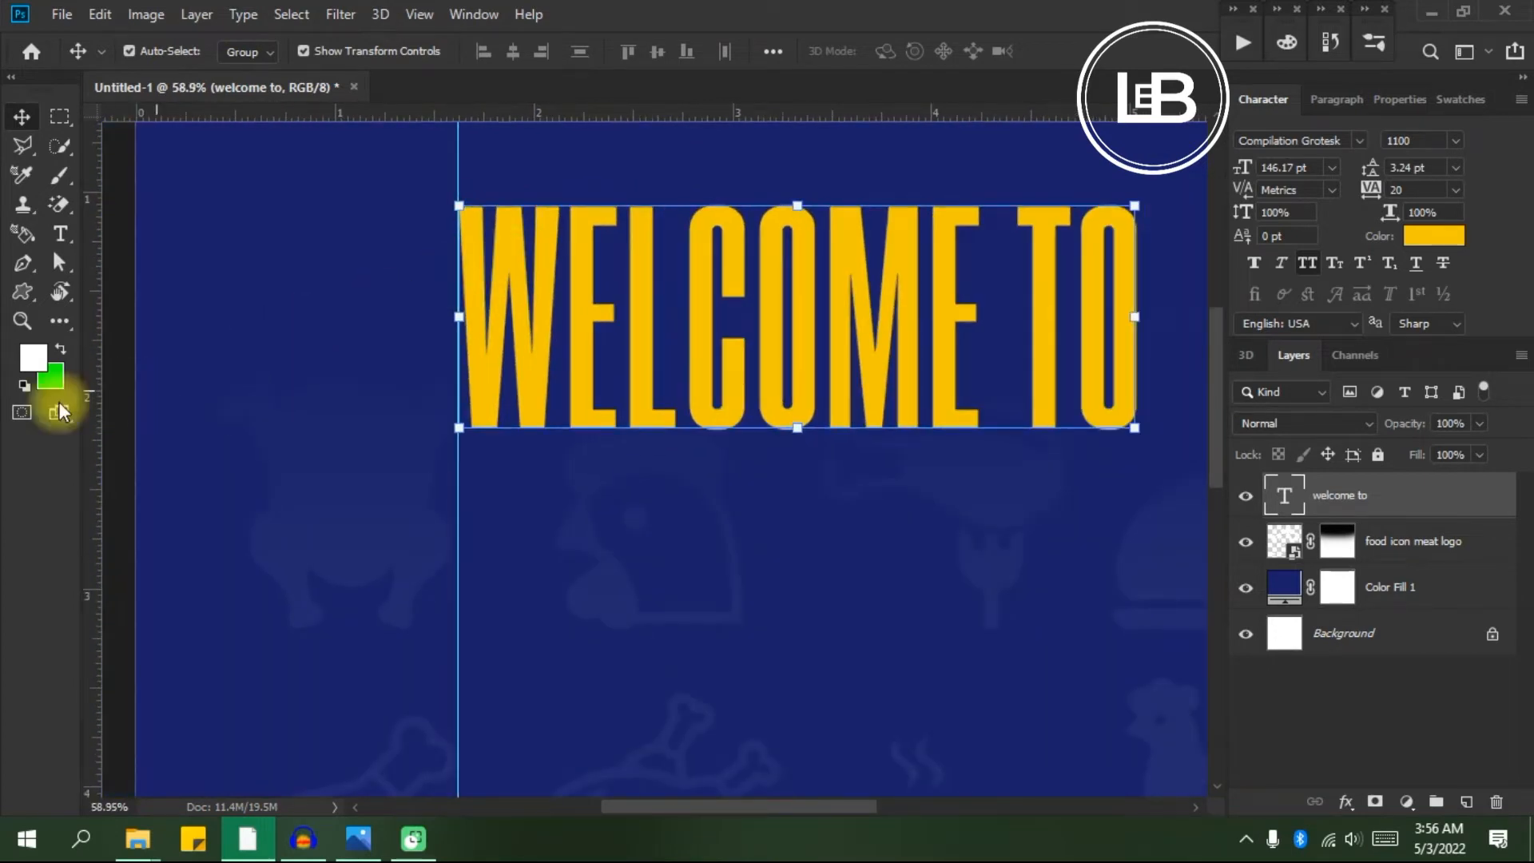
left_click_drag(94, 396, 1137, 478)
scroll(751, 535, "down", 4)
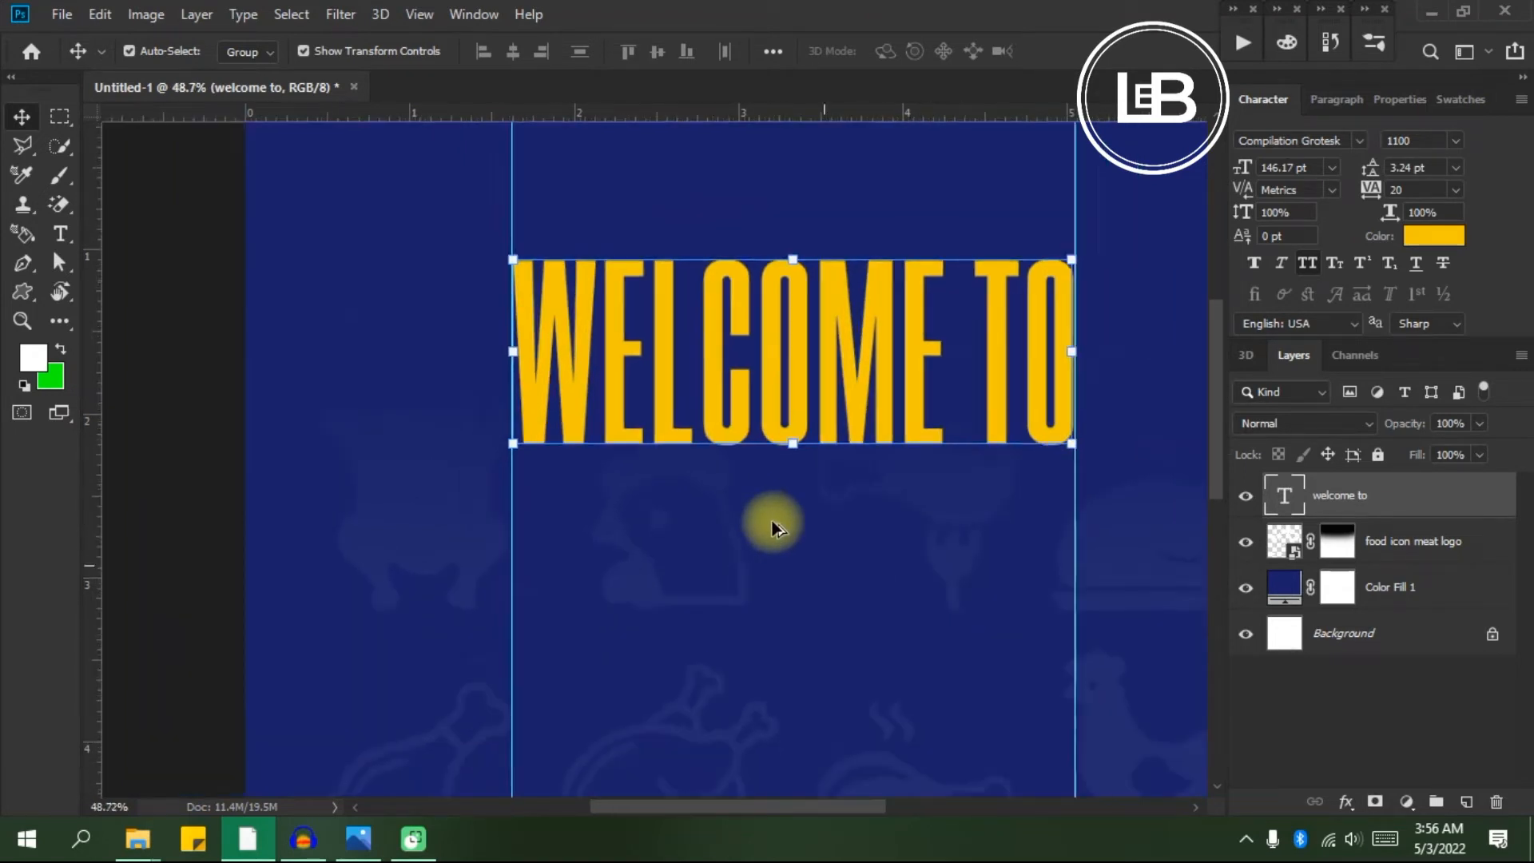
scroll(773, 527, "down", 1)
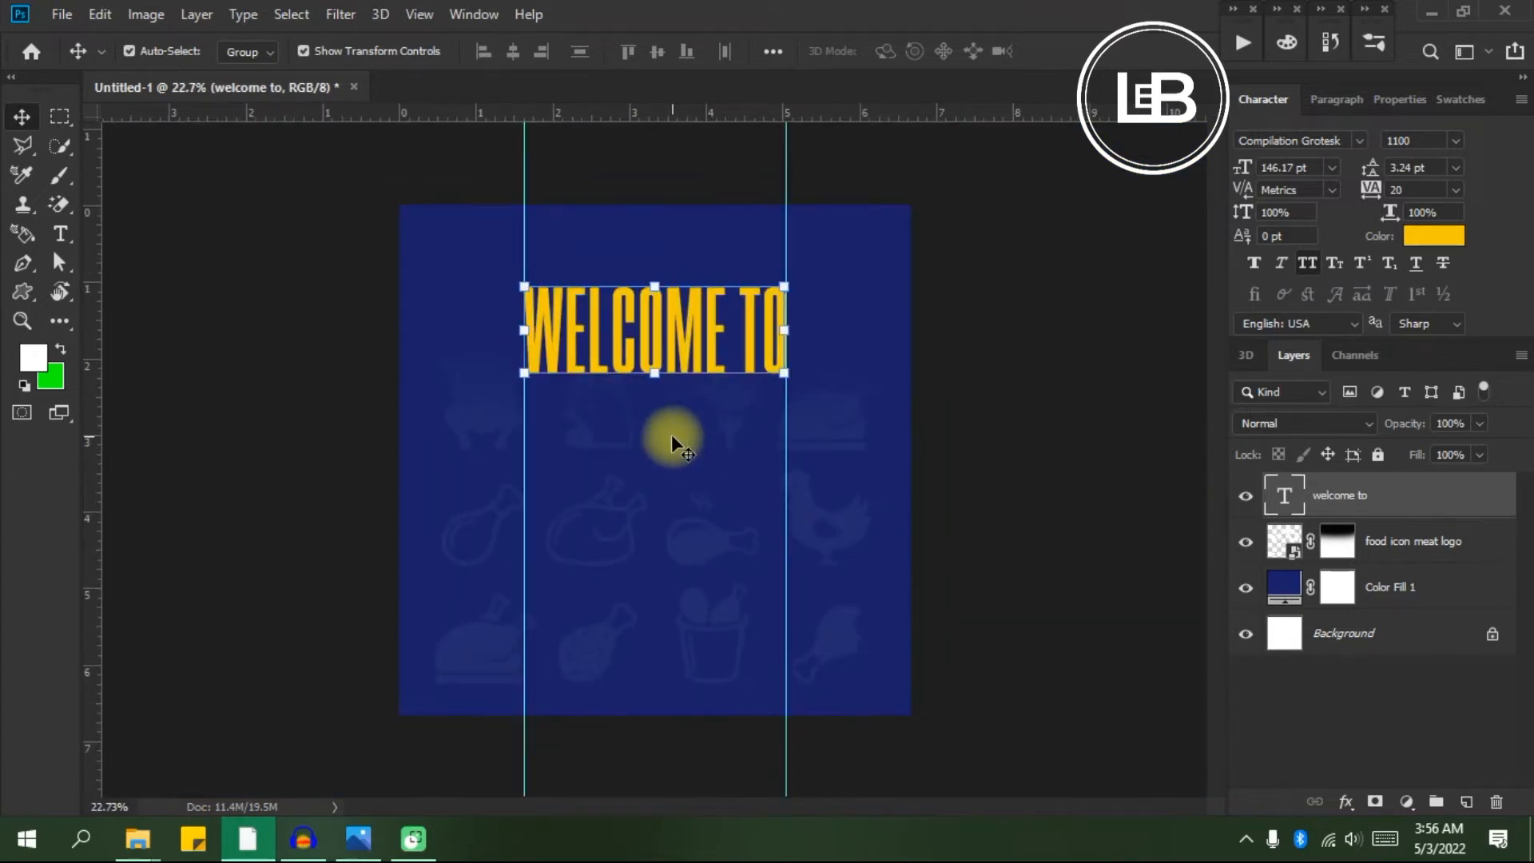
Check the sample flyer and add a new text line reading LIZZY'S below the WELCOME TO headline.
key("alt+Tab")
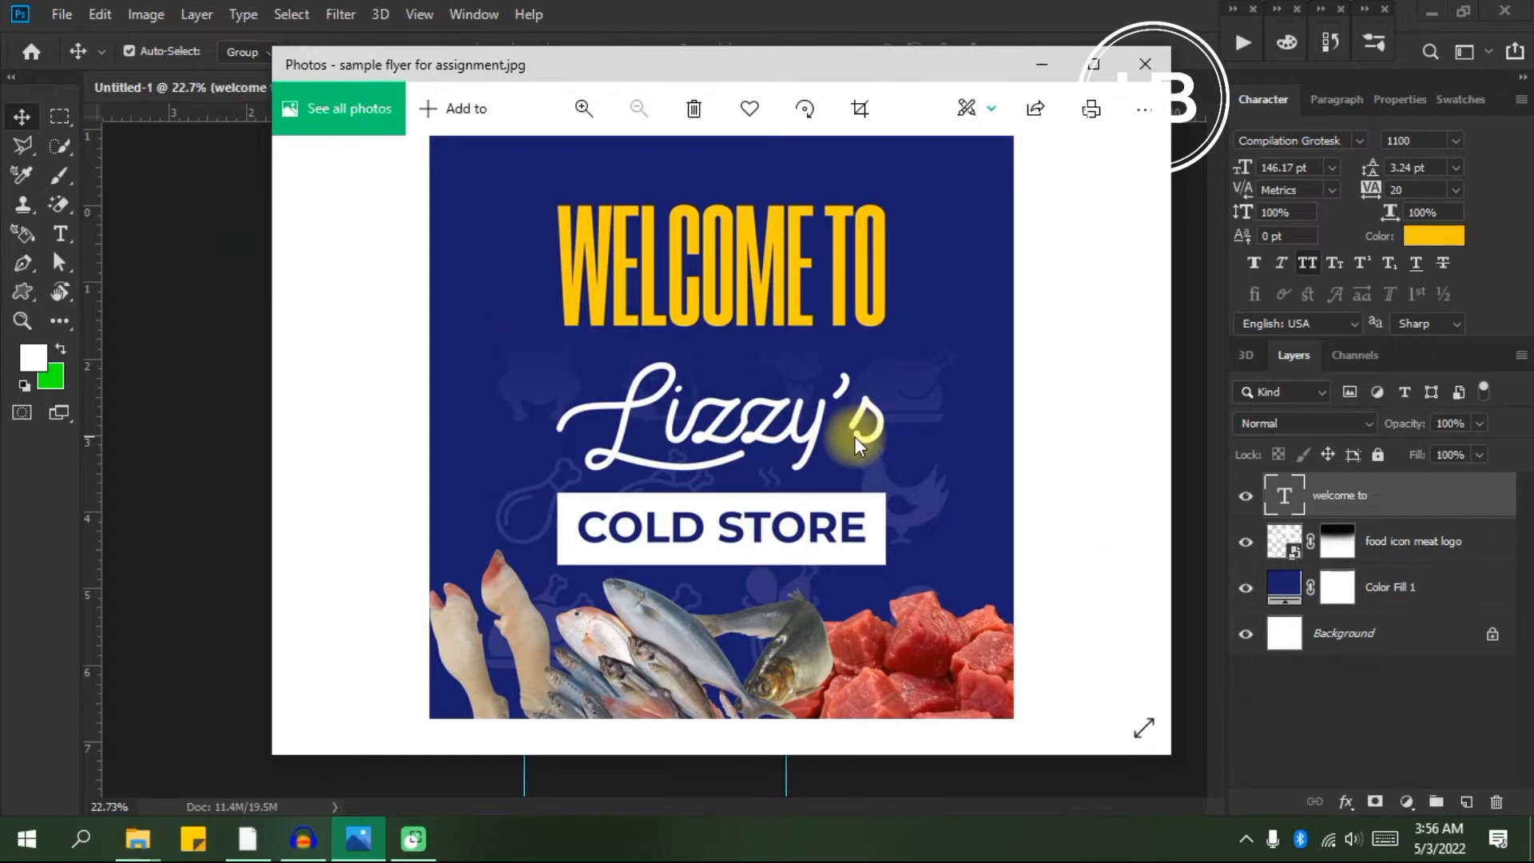
key("alt+Tab")
key("space")
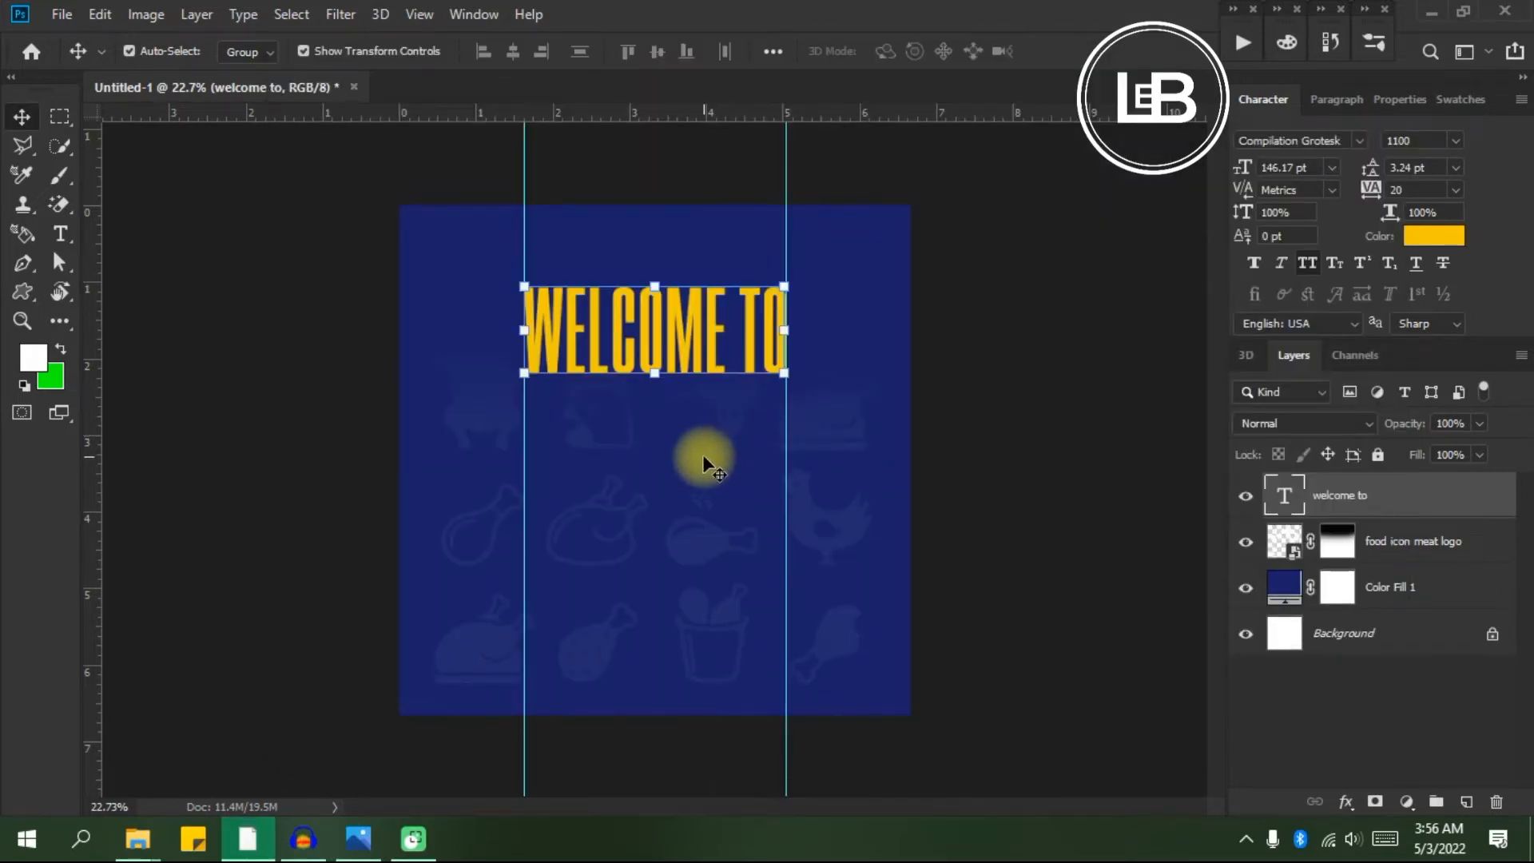
right_click(58, 238)
left_click(164, 233)
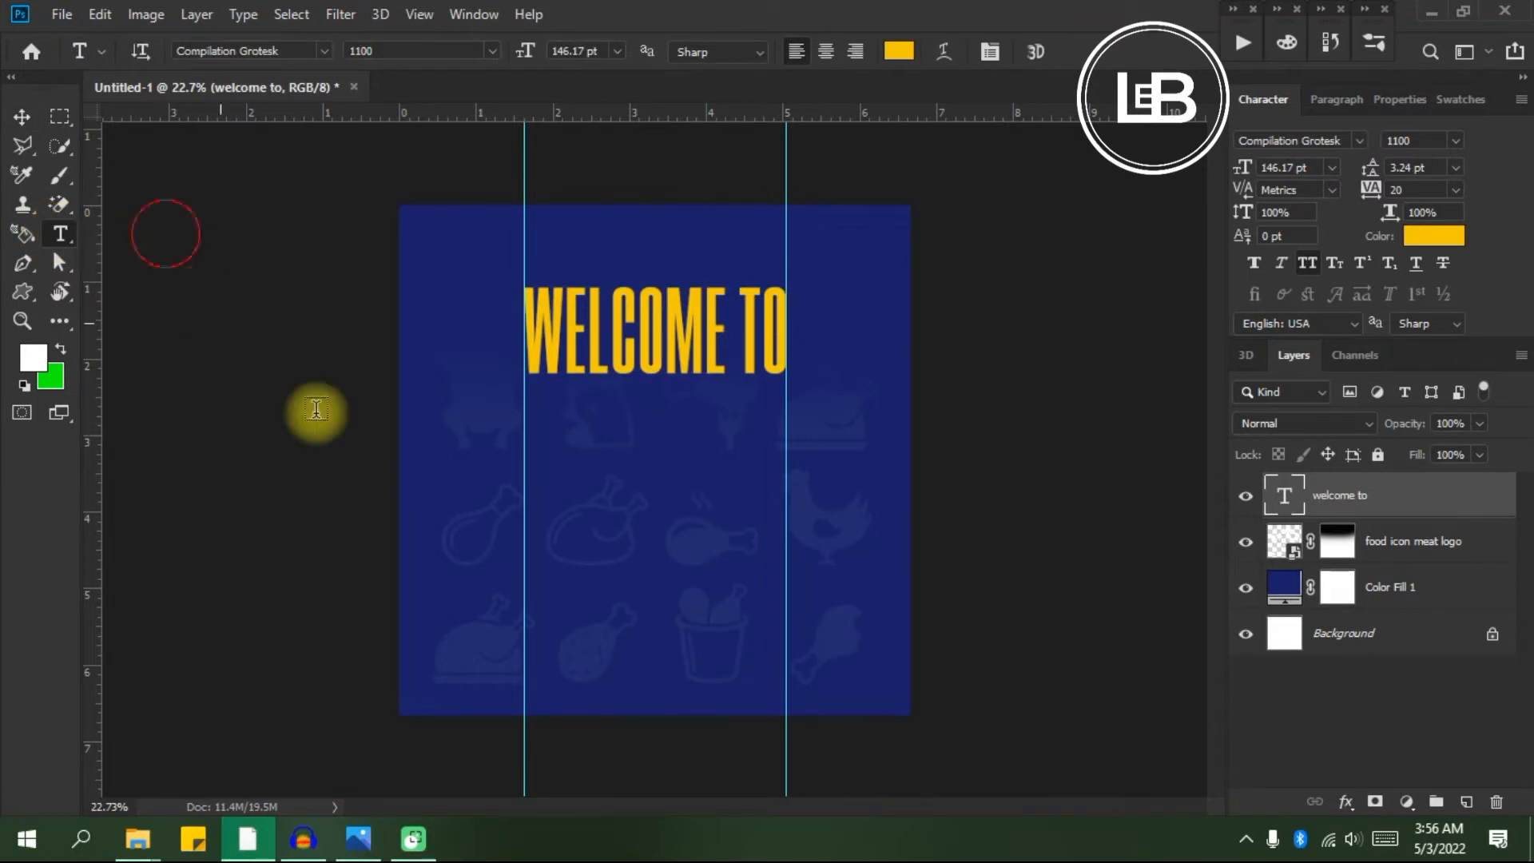
left_click(566, 467)
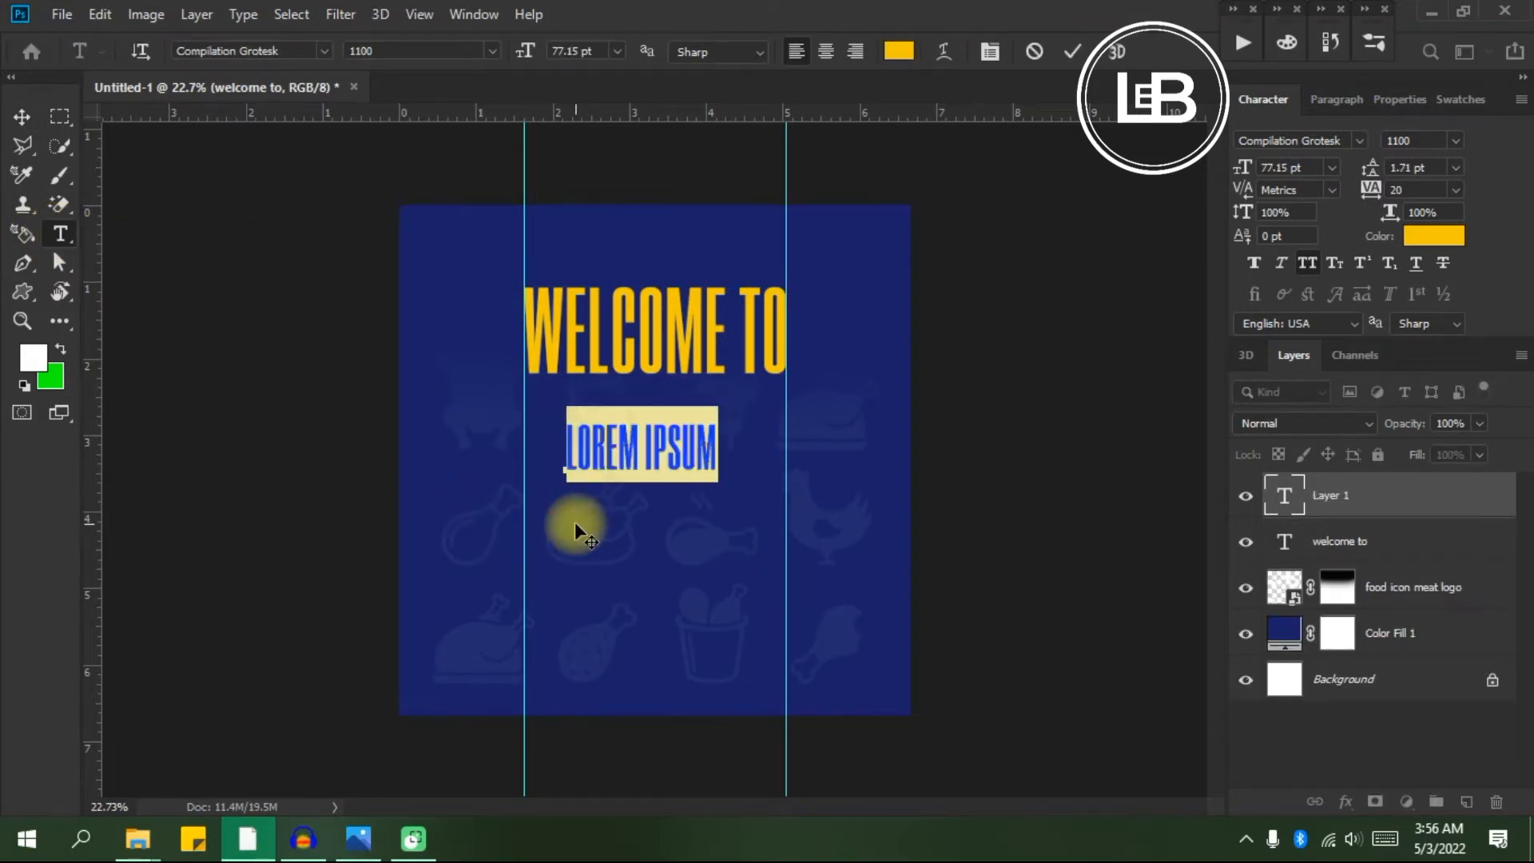
type("LI")
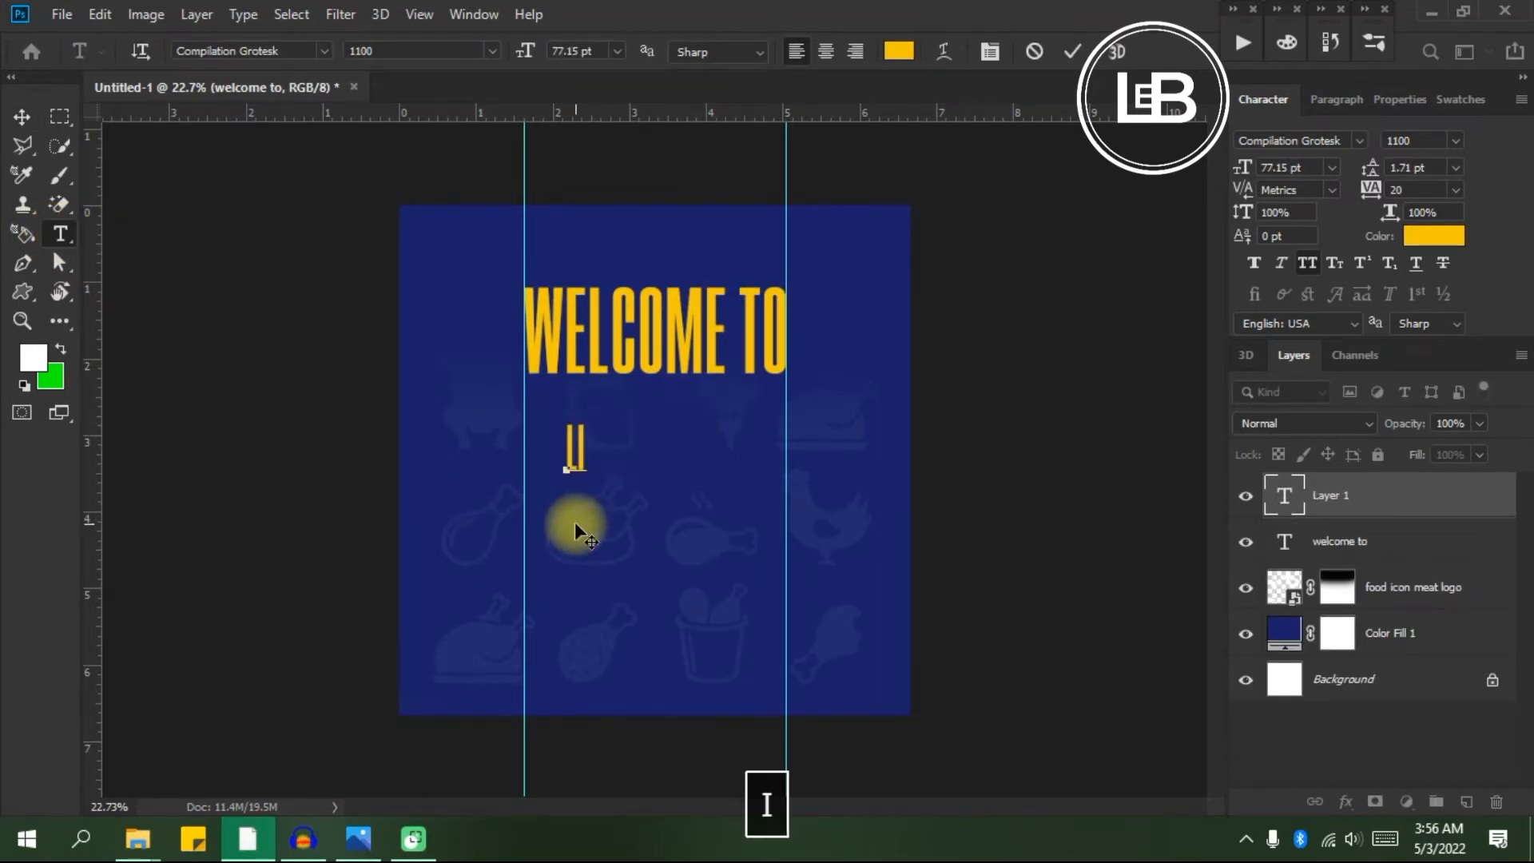
type("ZZY")
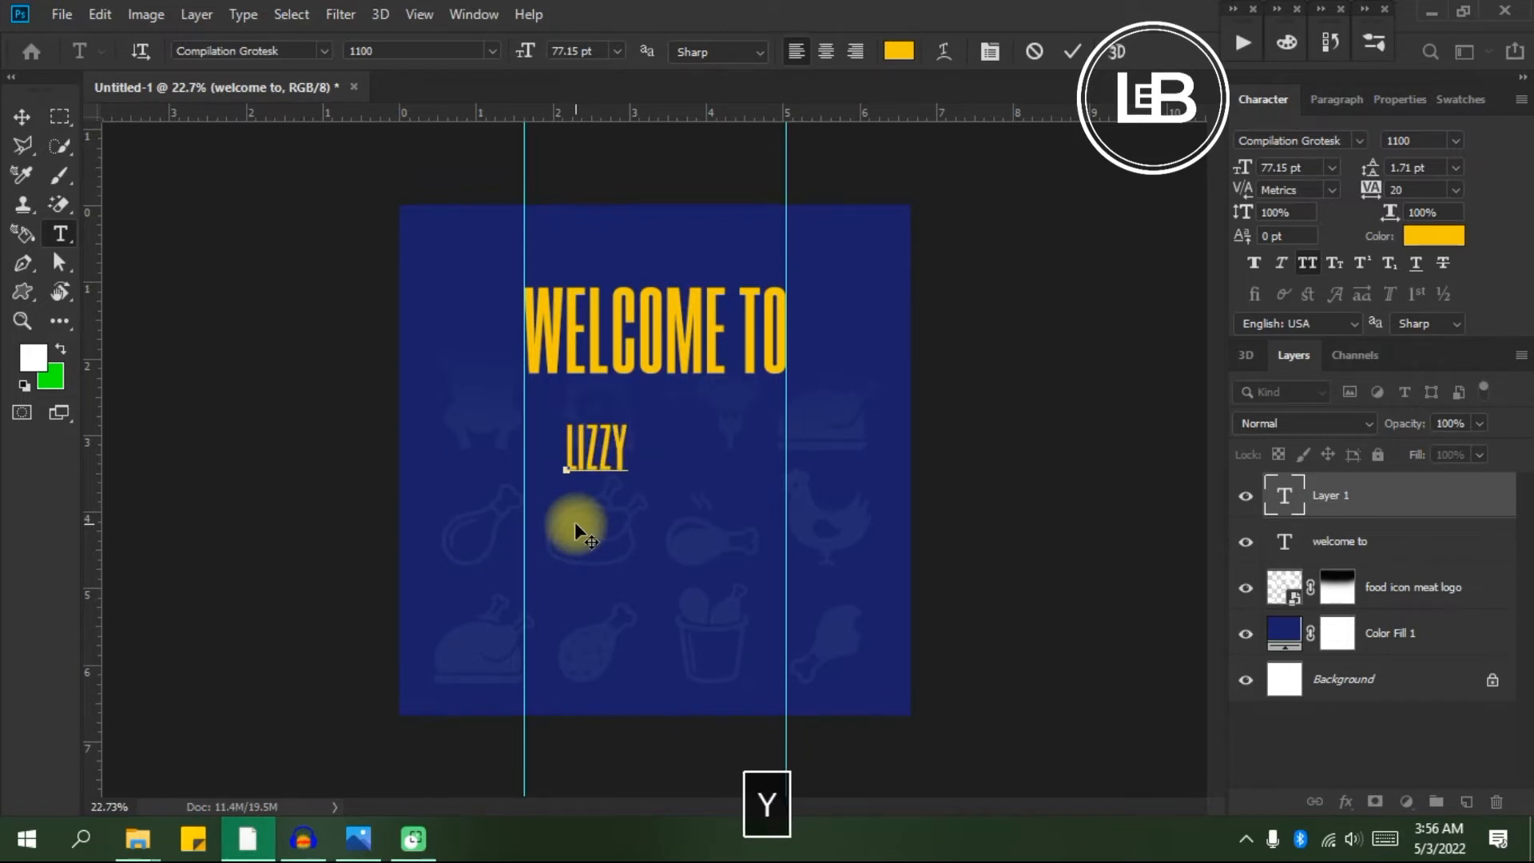
type("'S")
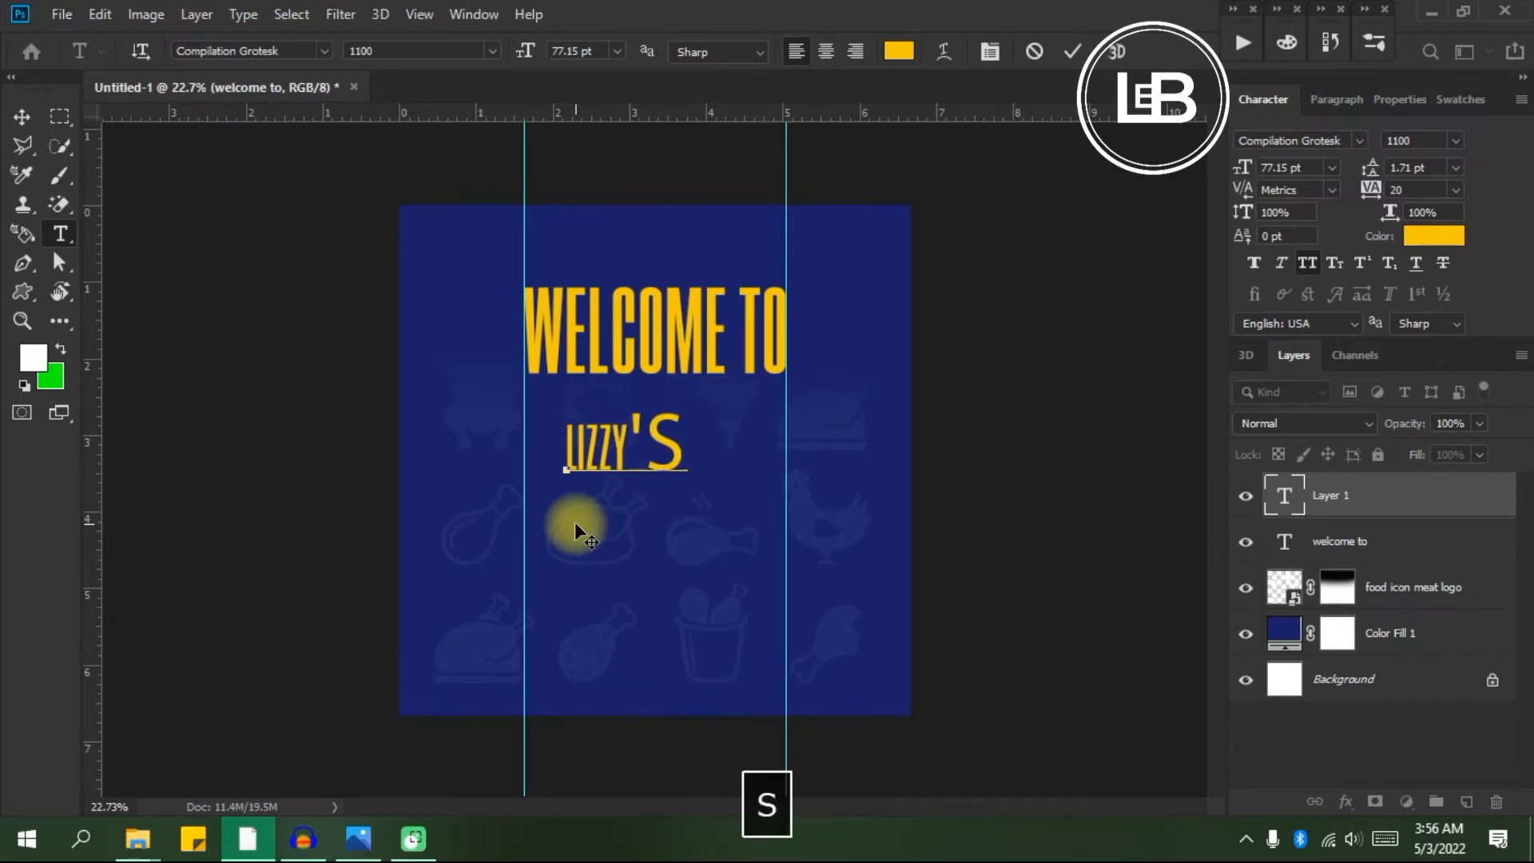
Set all of the LIZZY'S text in the Lie to Me Regular font, matching the script lettering of the sample flyer.
key("ctrl+a")
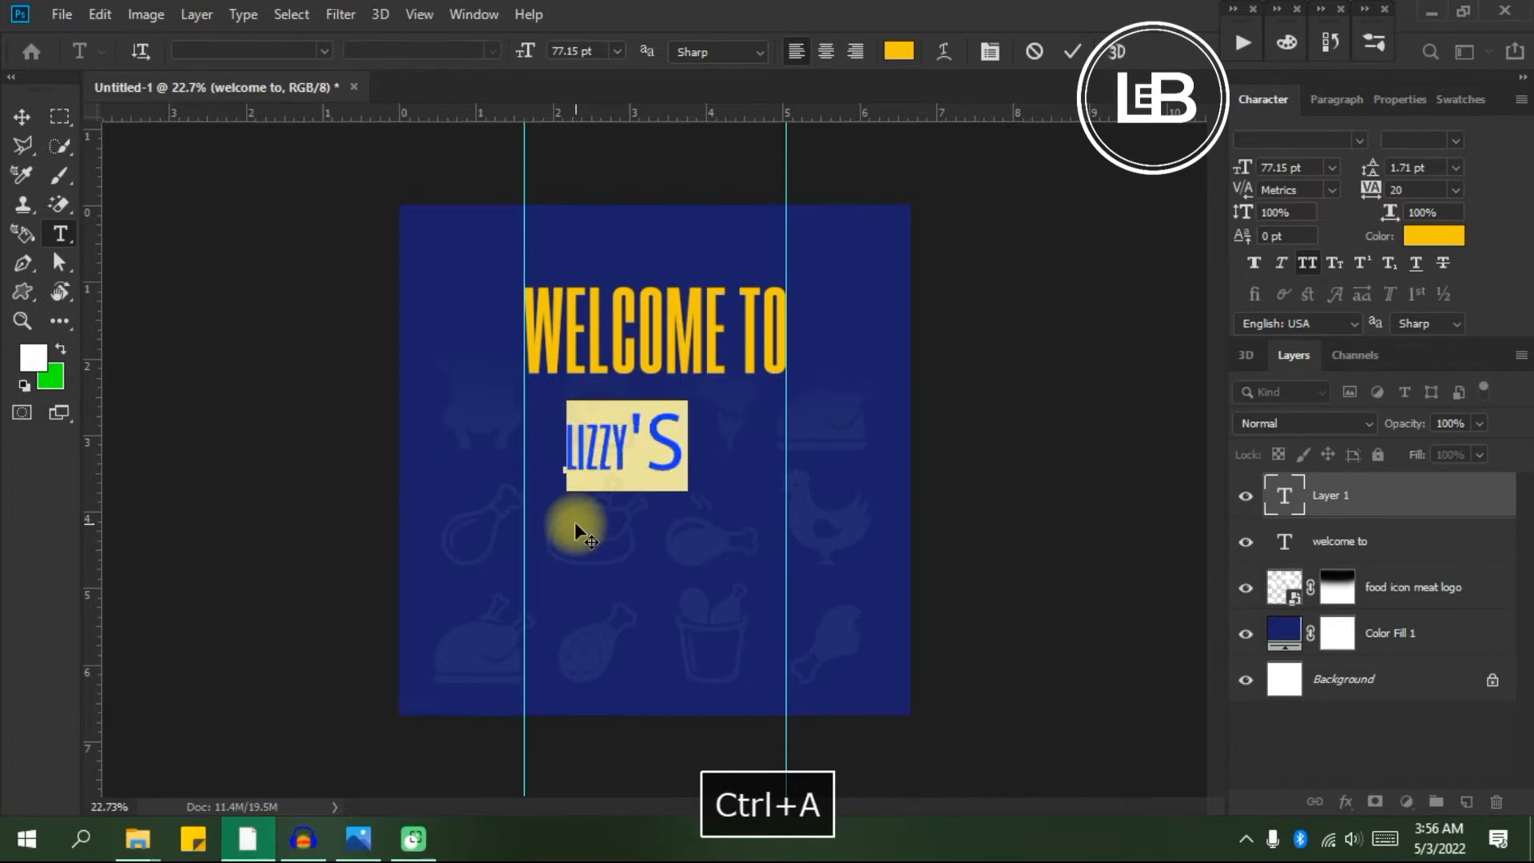
key("alt+Tab")
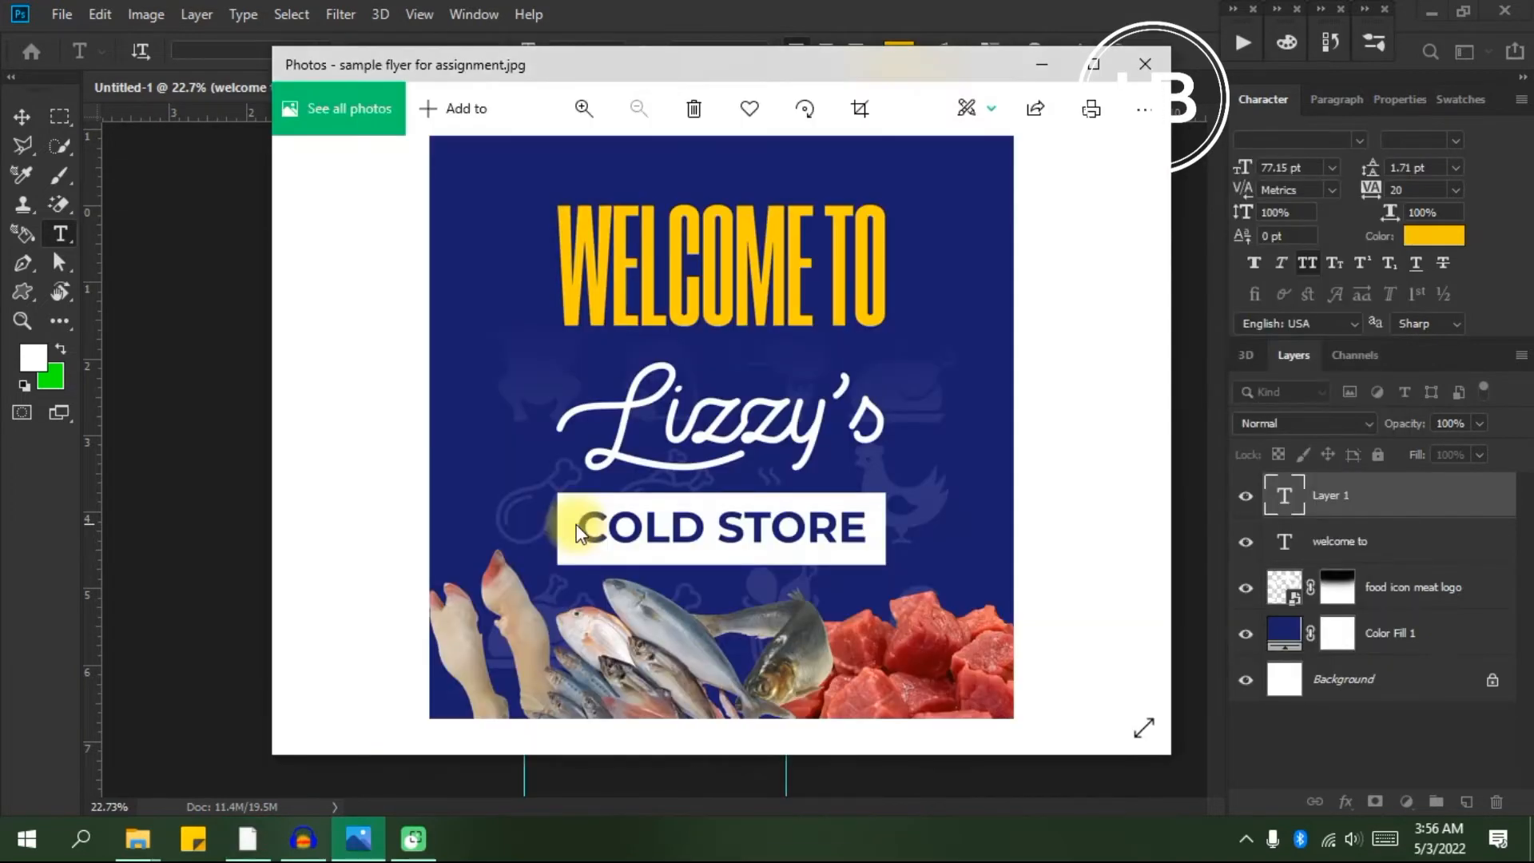
key("space")
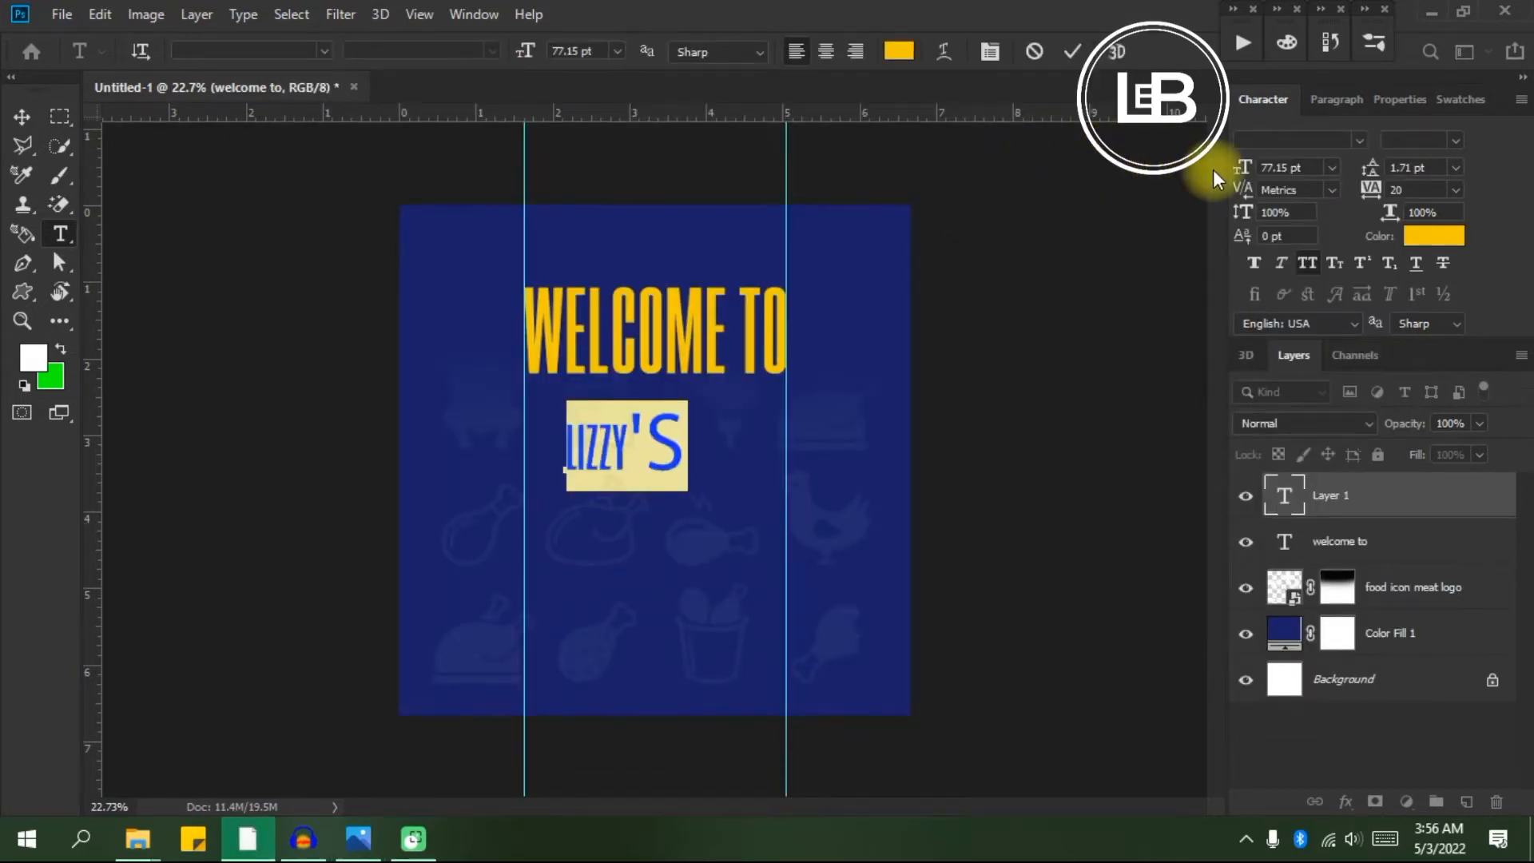
type("L")
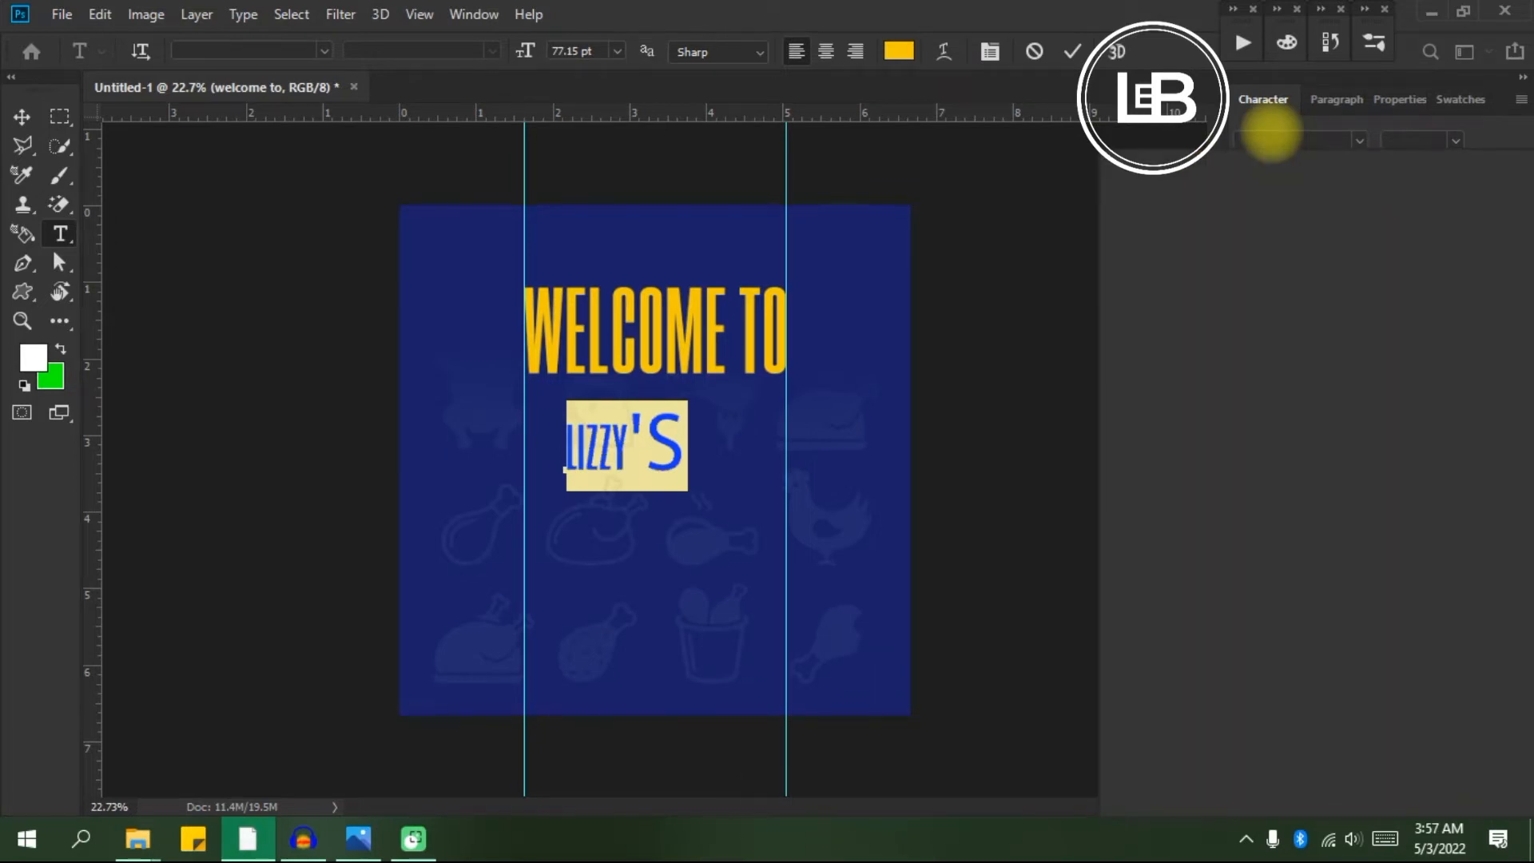
key("space")
type("to Me")
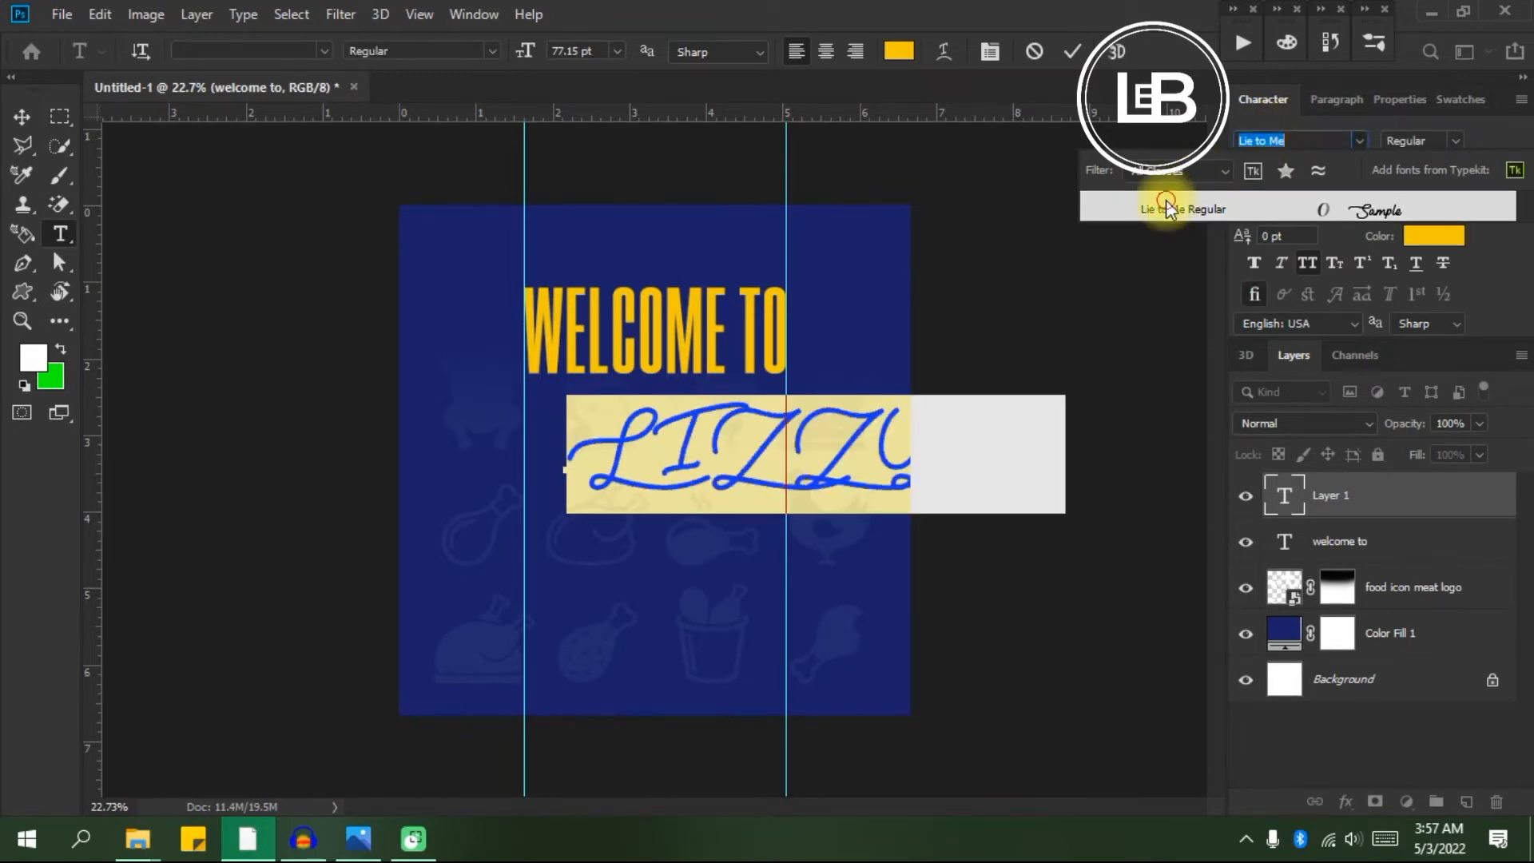
left_click(1167, 205)
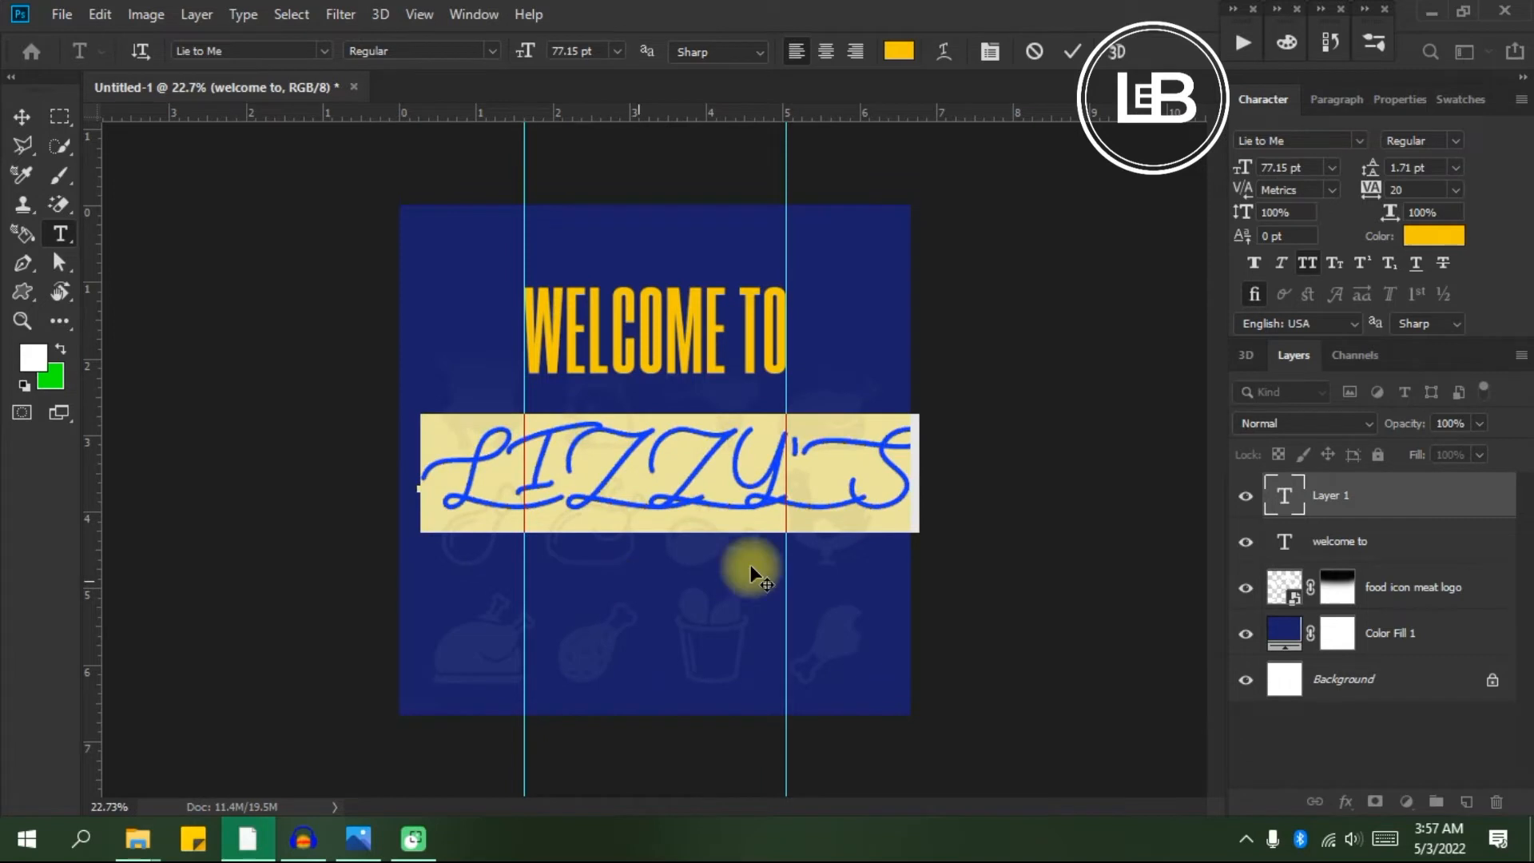
Turn off All Caps for the script text and retype its first letter as a capital, making it read "Lizzy's".
left_click(1303, 257)
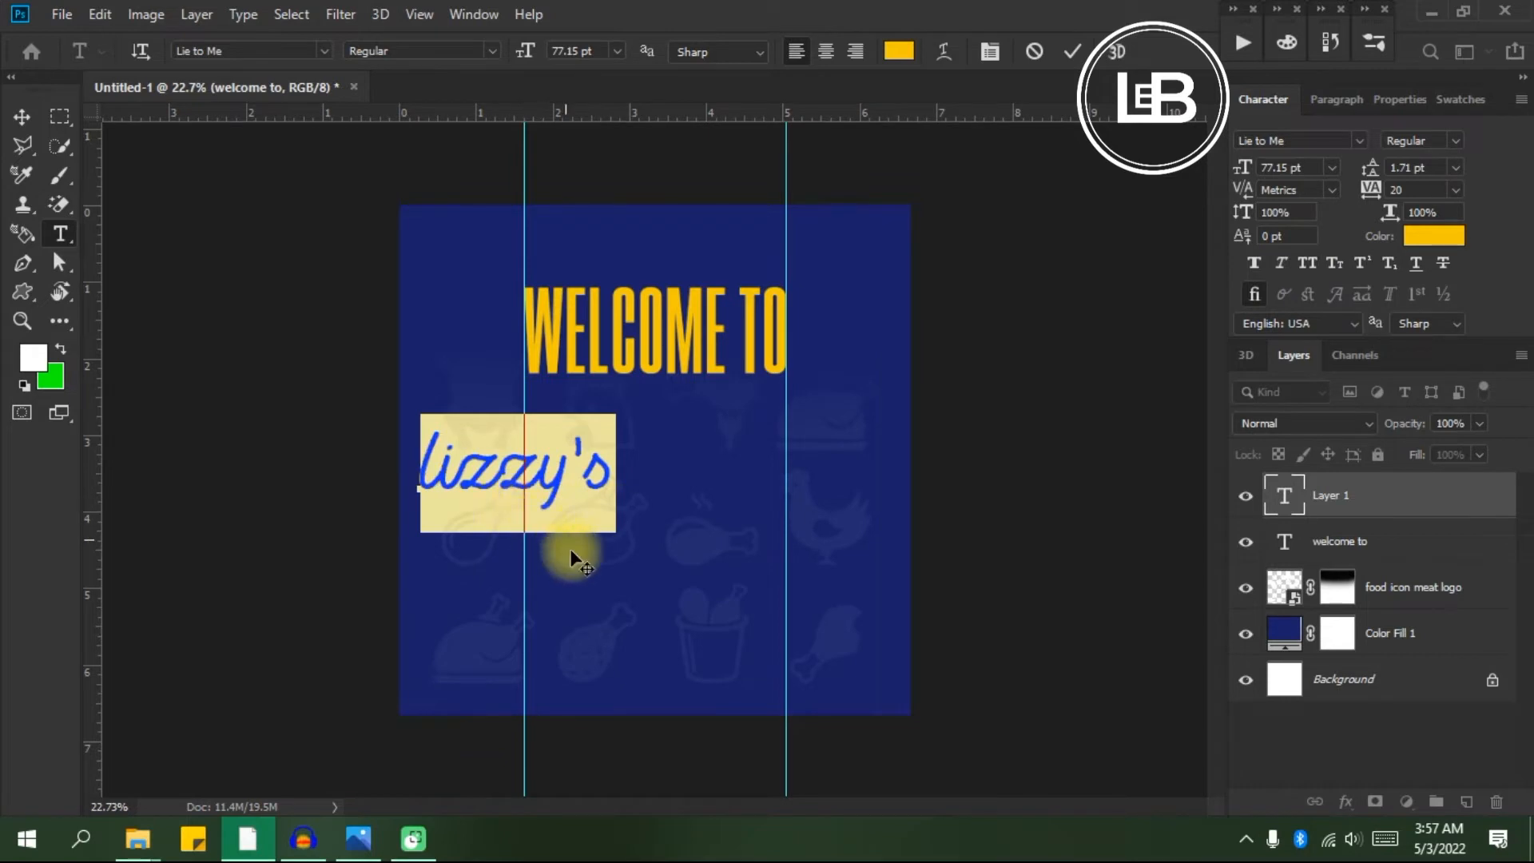
left_click_drag(687, 581, 763, 561)
left_click(603, 473)
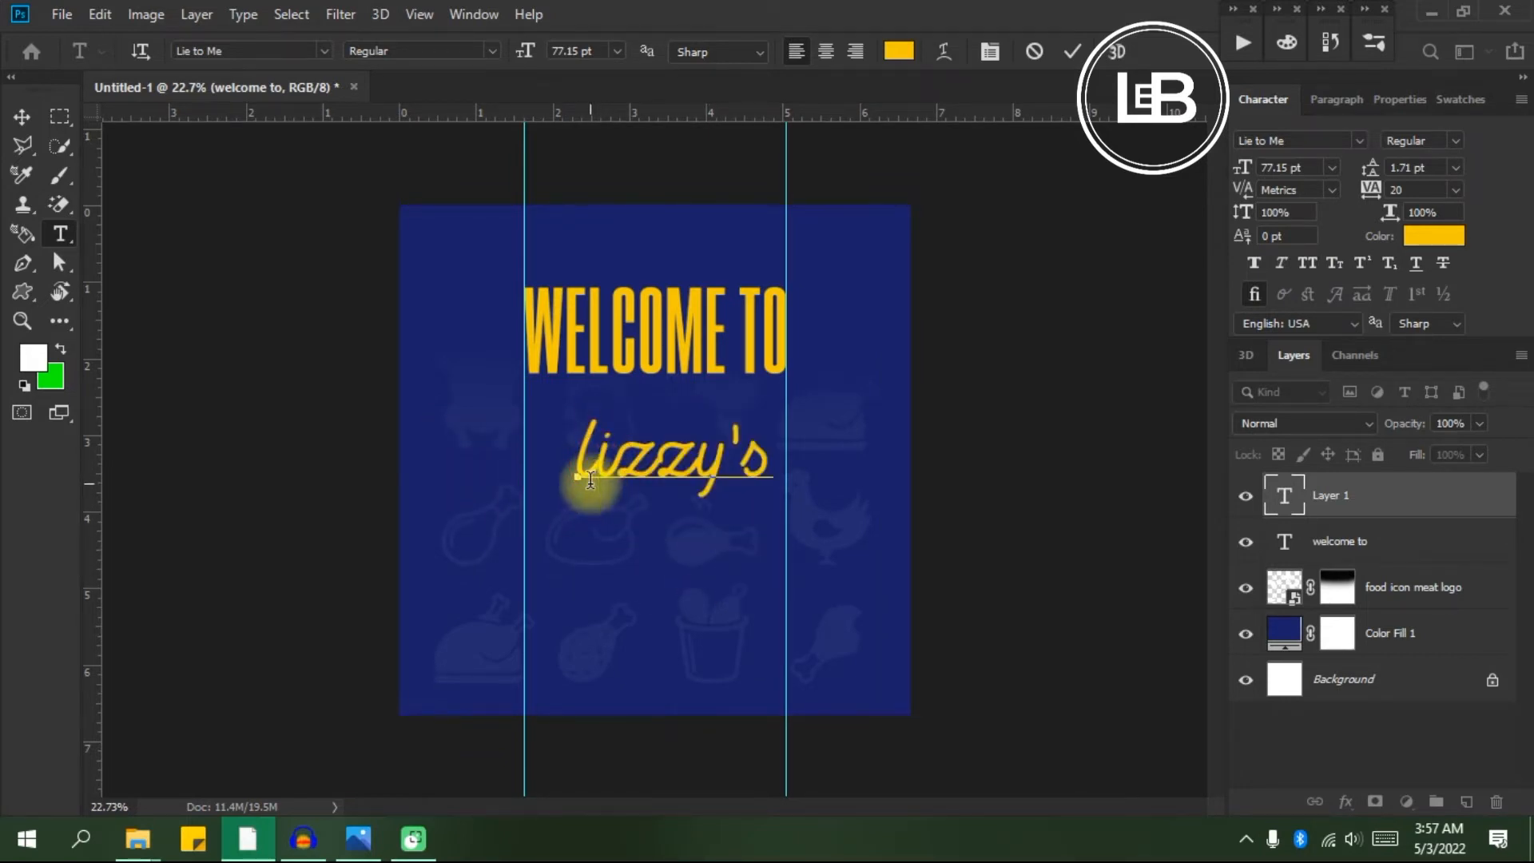
key("BackSpace")
type("L")
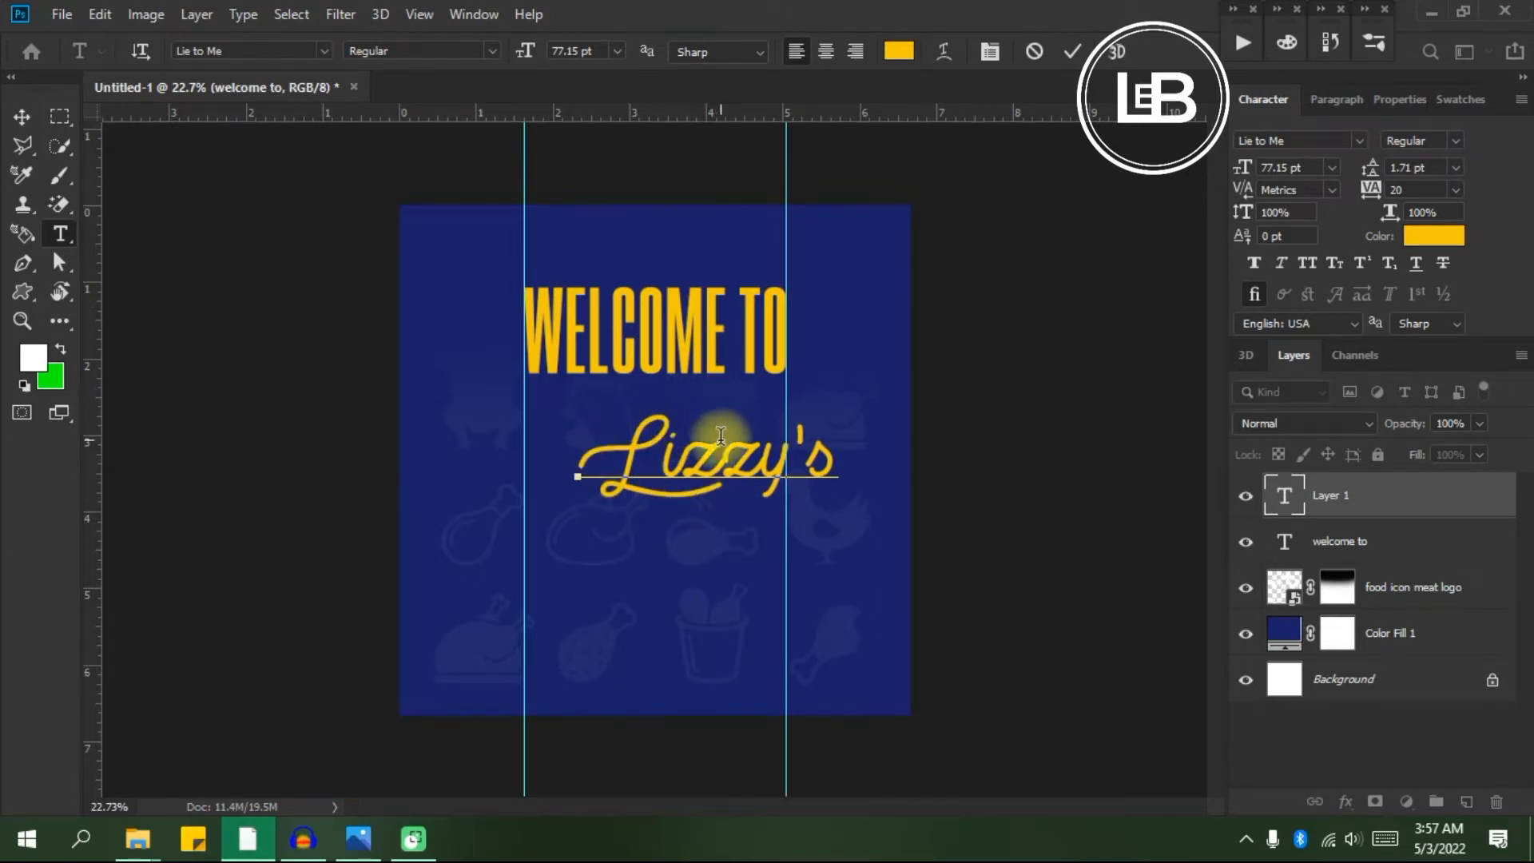
Colour the whole Lizzy's text white (ffffff).
double_click(787, 449)
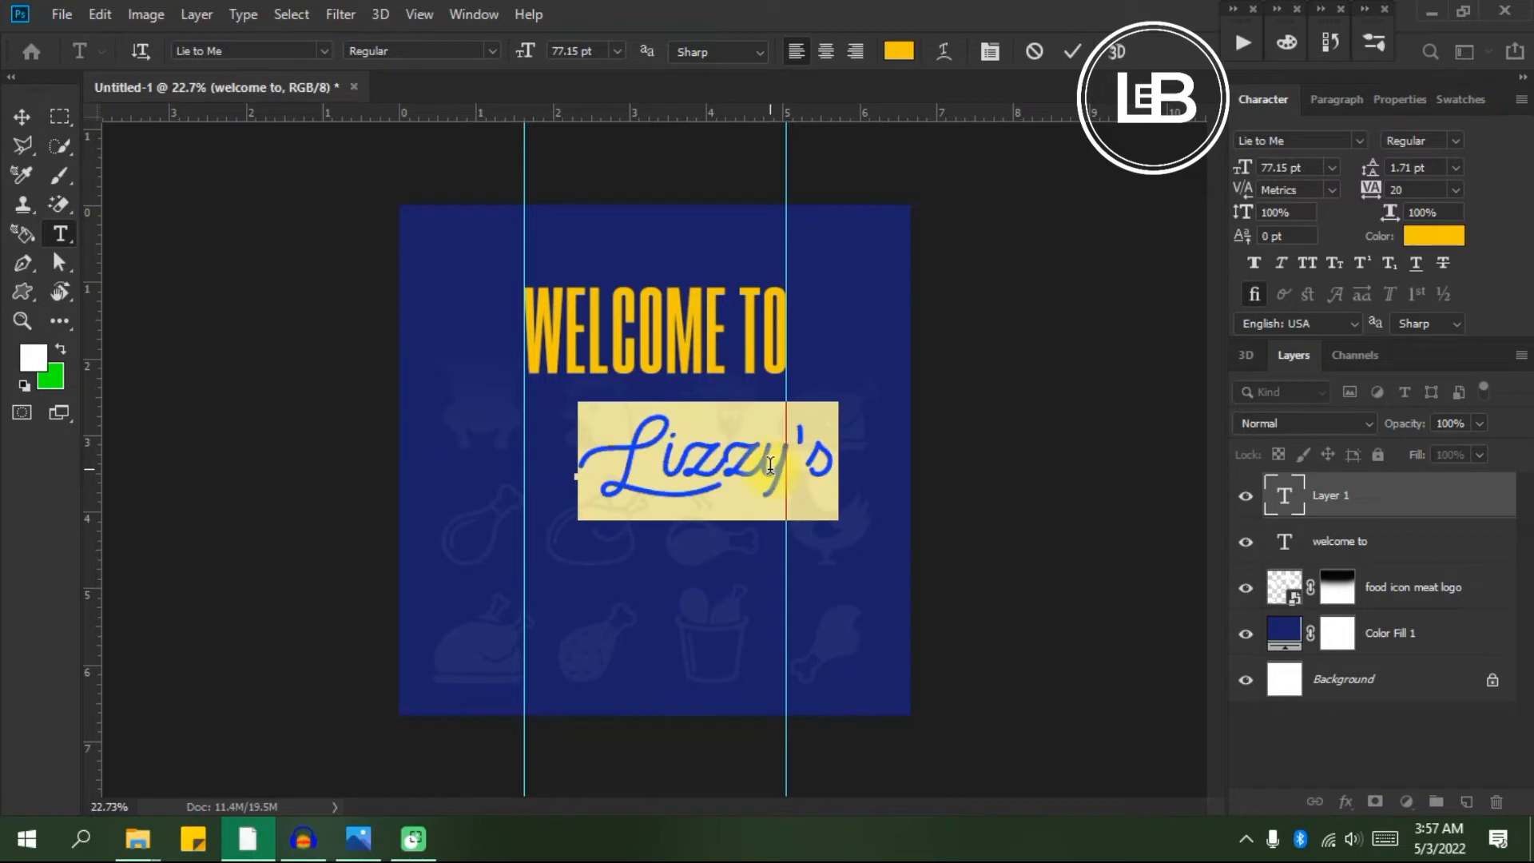
left_click(1433, 238)
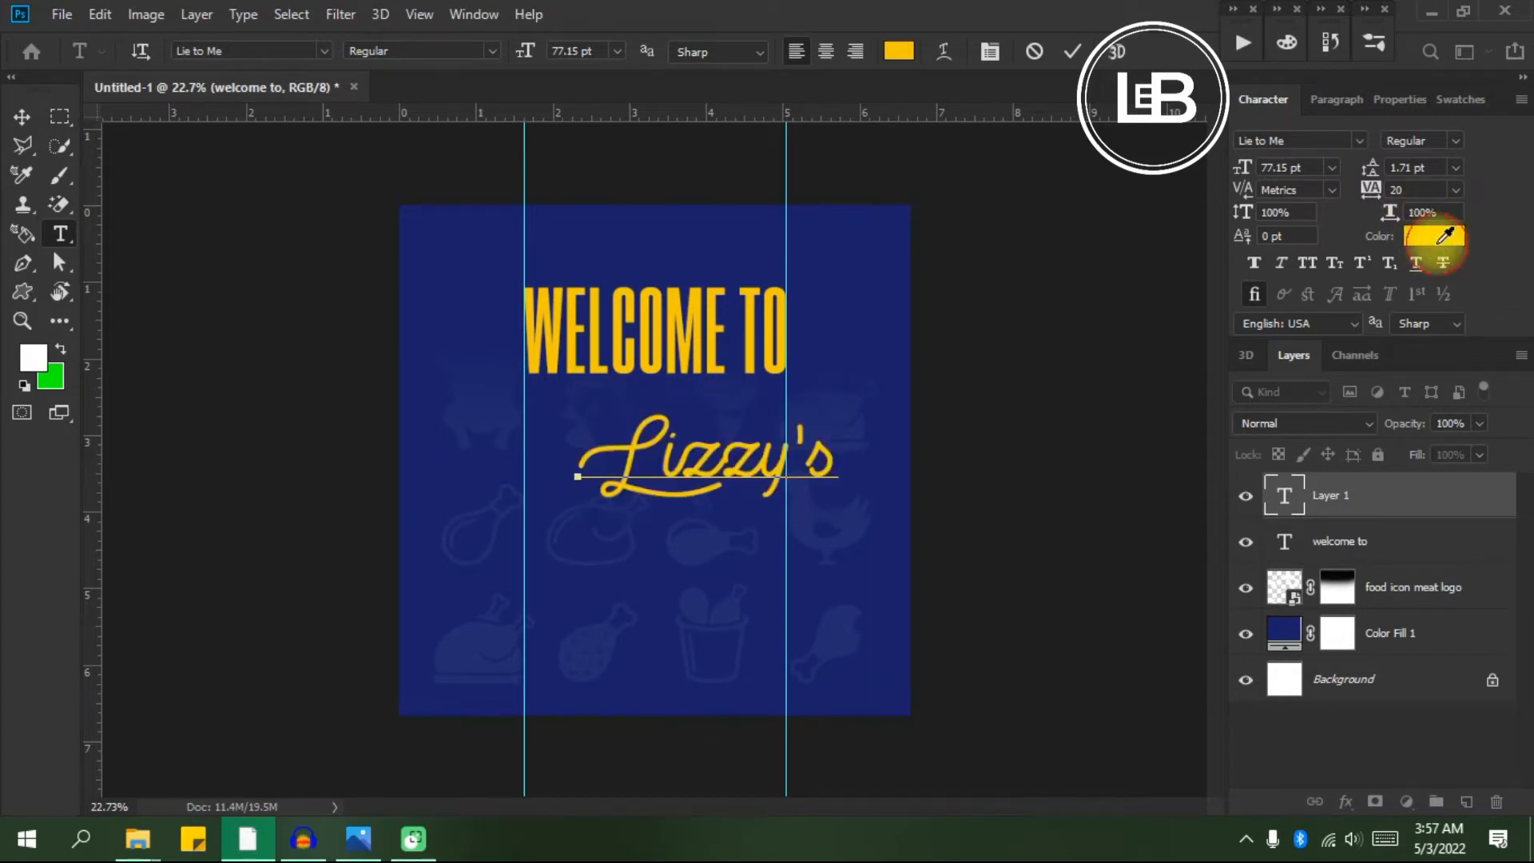
left_click_drag(982, 486, 748, 362)
left_click(1343, 415)
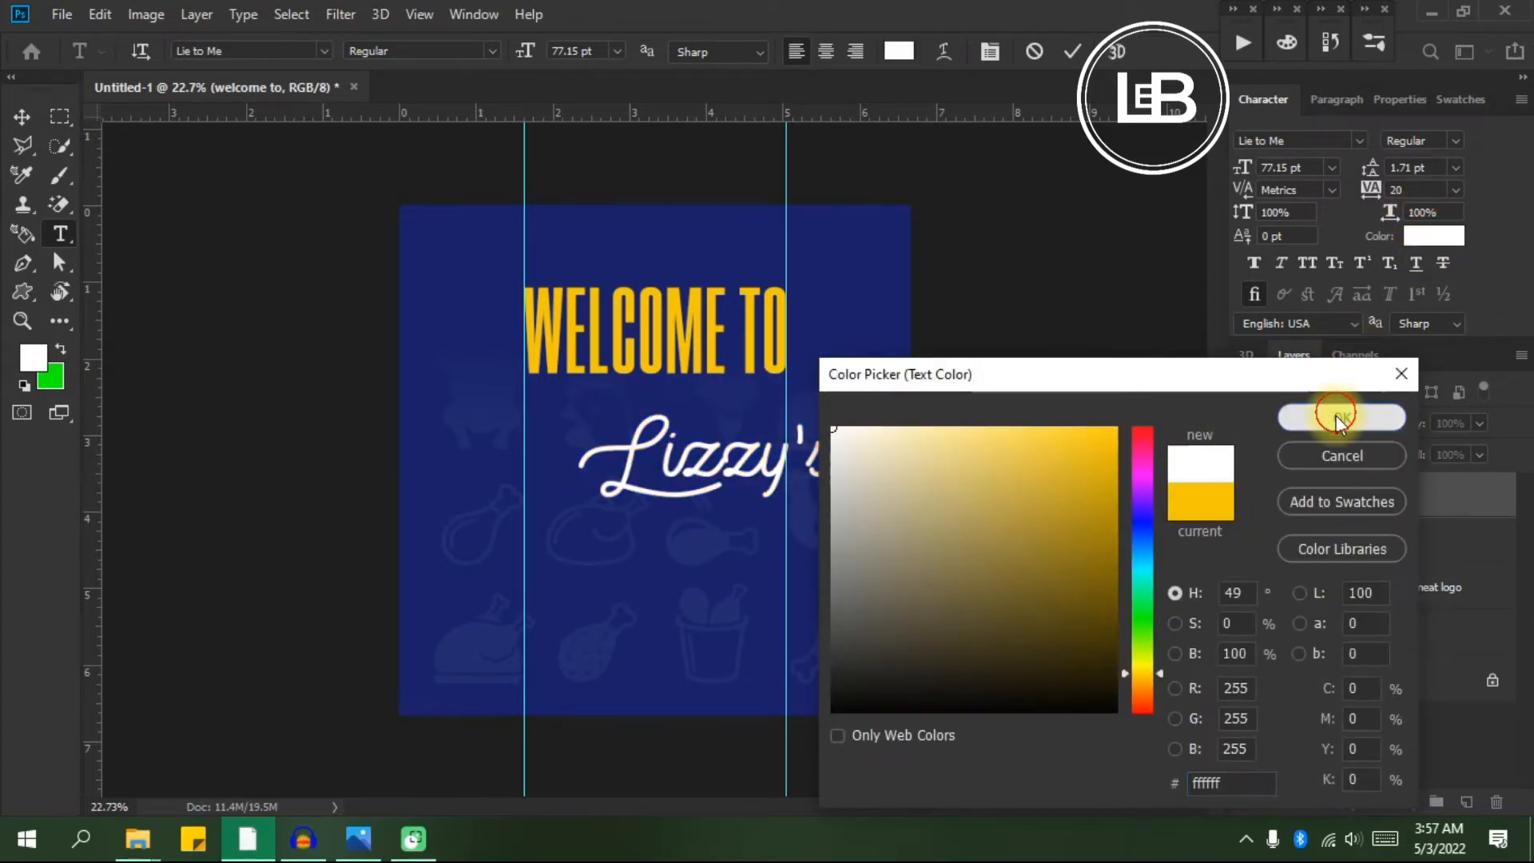
Position the Lizzy's text between the two vertical guides with centred text alignment, and commit it.
left_click_drag(779, 547, 733, 550)
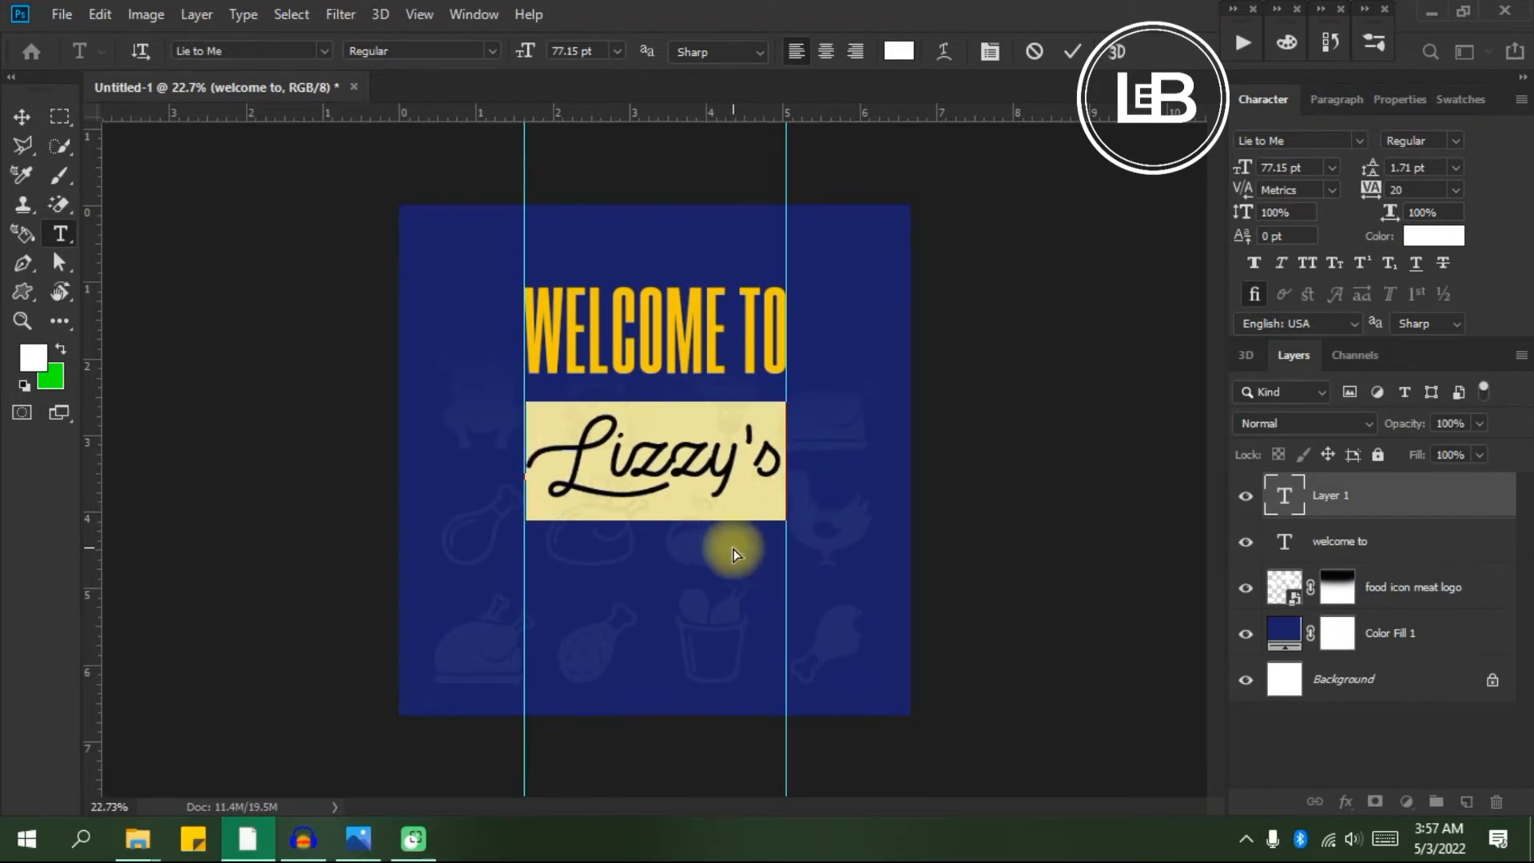
left_click(822, 55)
left_click_drag(540, 586, 676, 588)
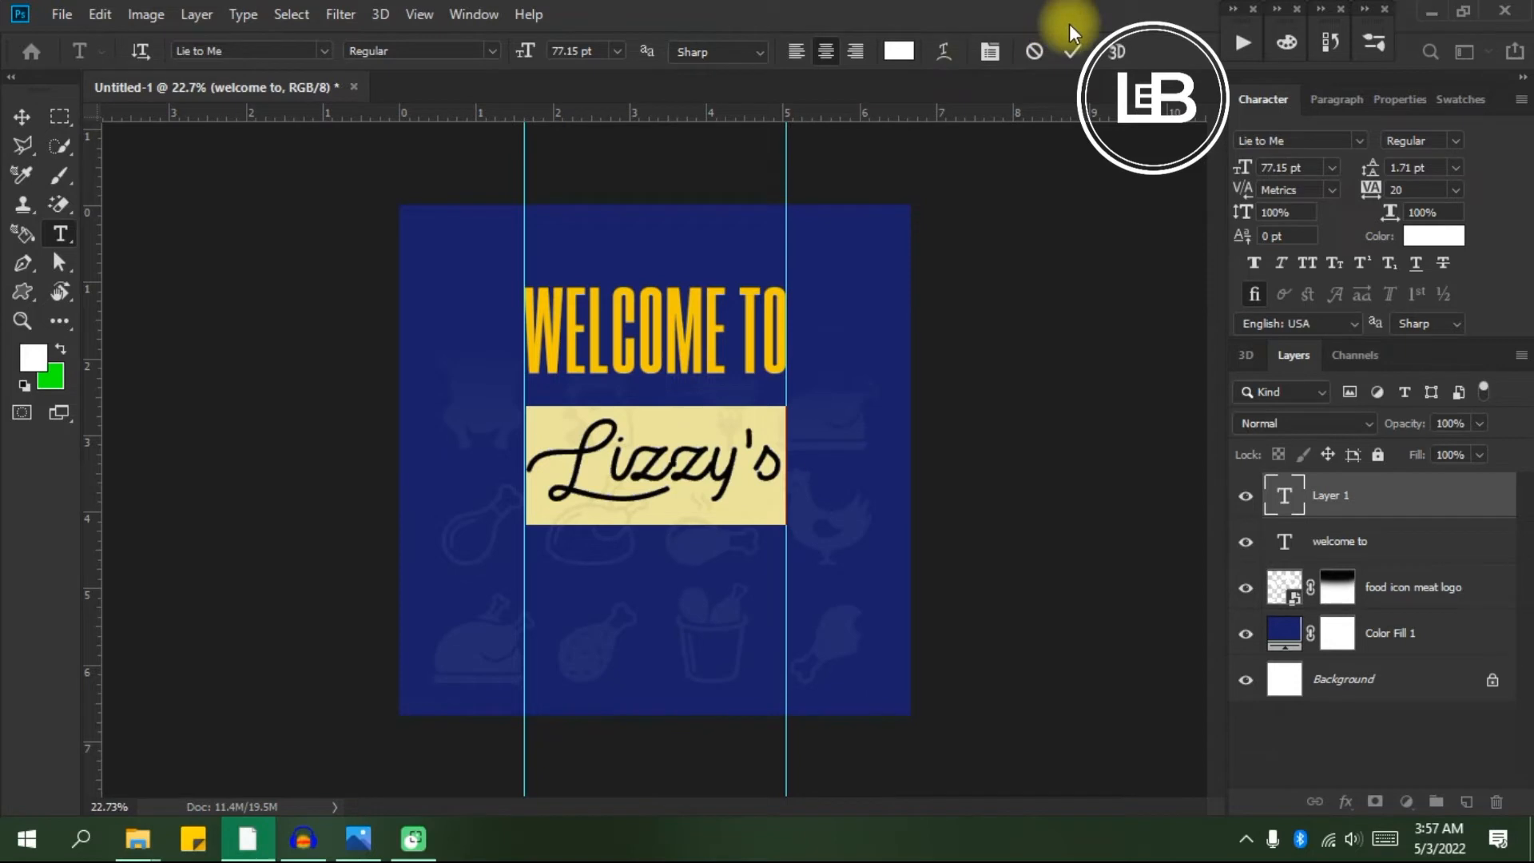
left_click(1075, 53)
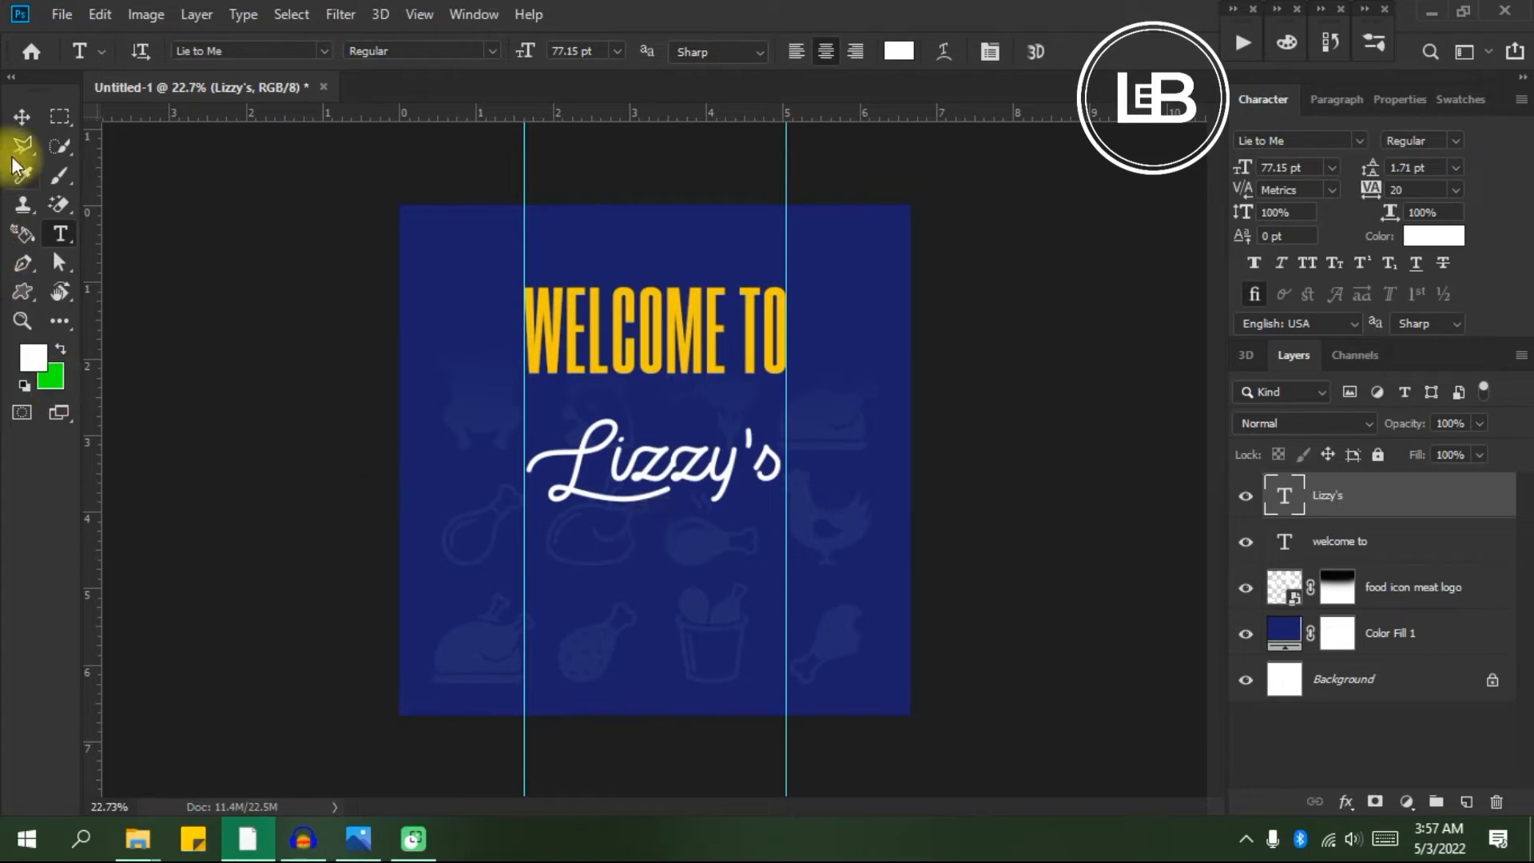
Move the Lizzy's text slightly up toward the headline and centre it horizontally against a full-canvas selection, leaving nothing selected.
left_click(24, 120)
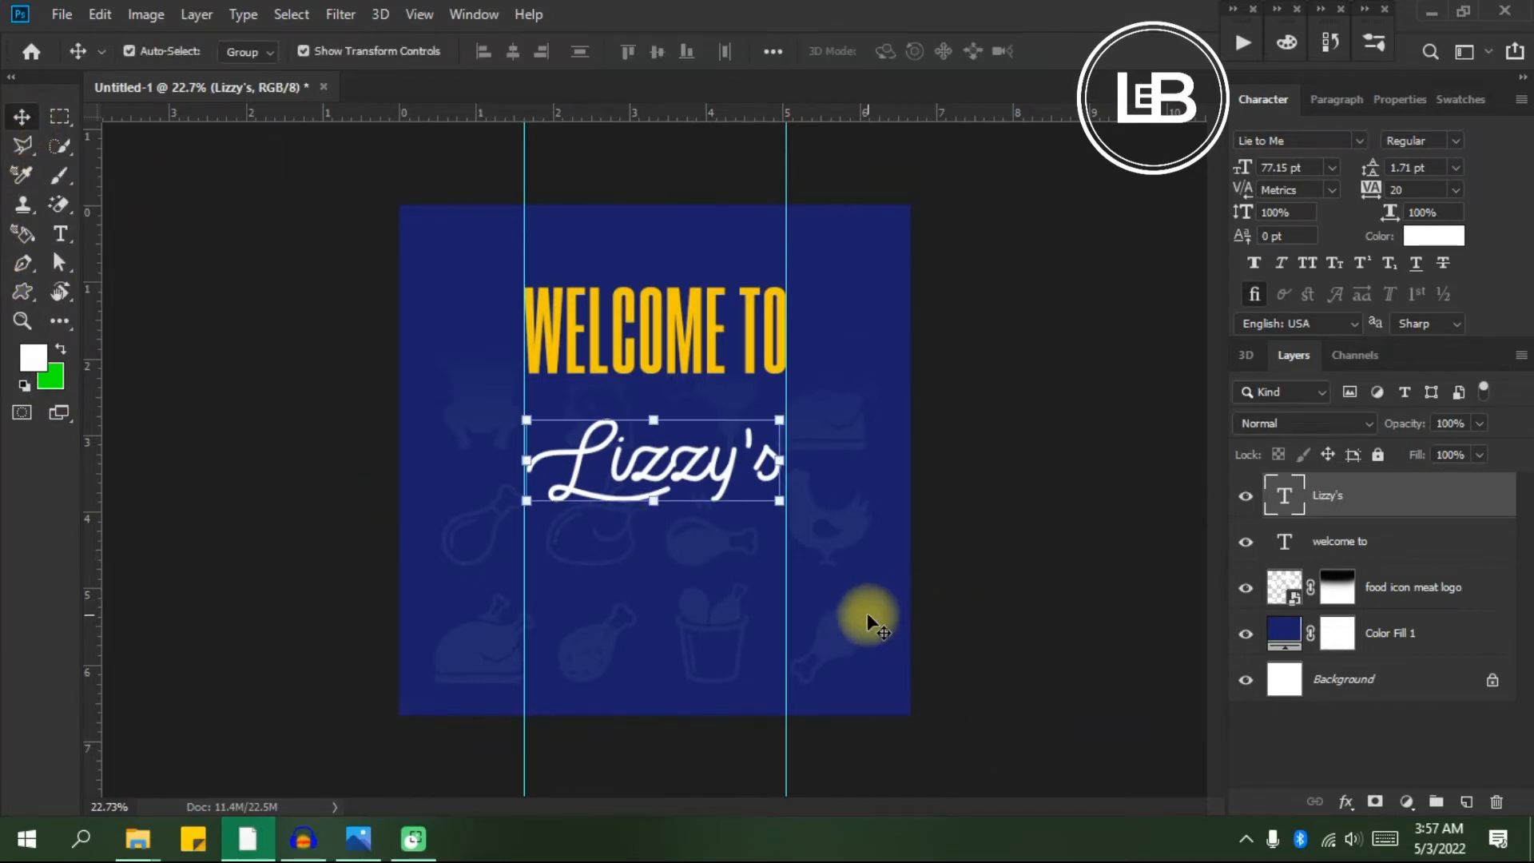
left_click_drag(680, 469, 682, 457)
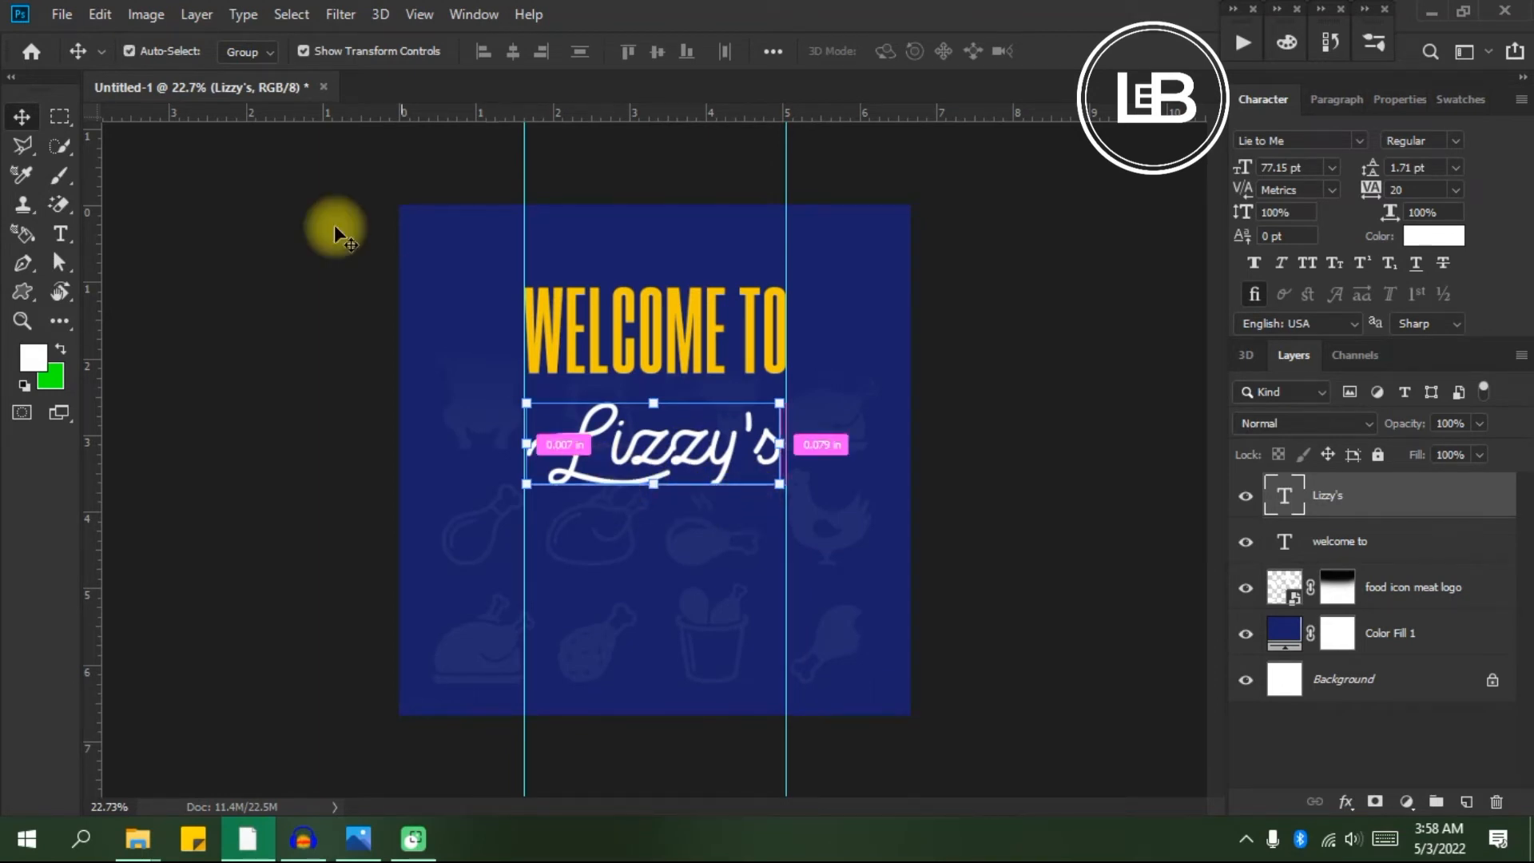
key("ctrl+a")
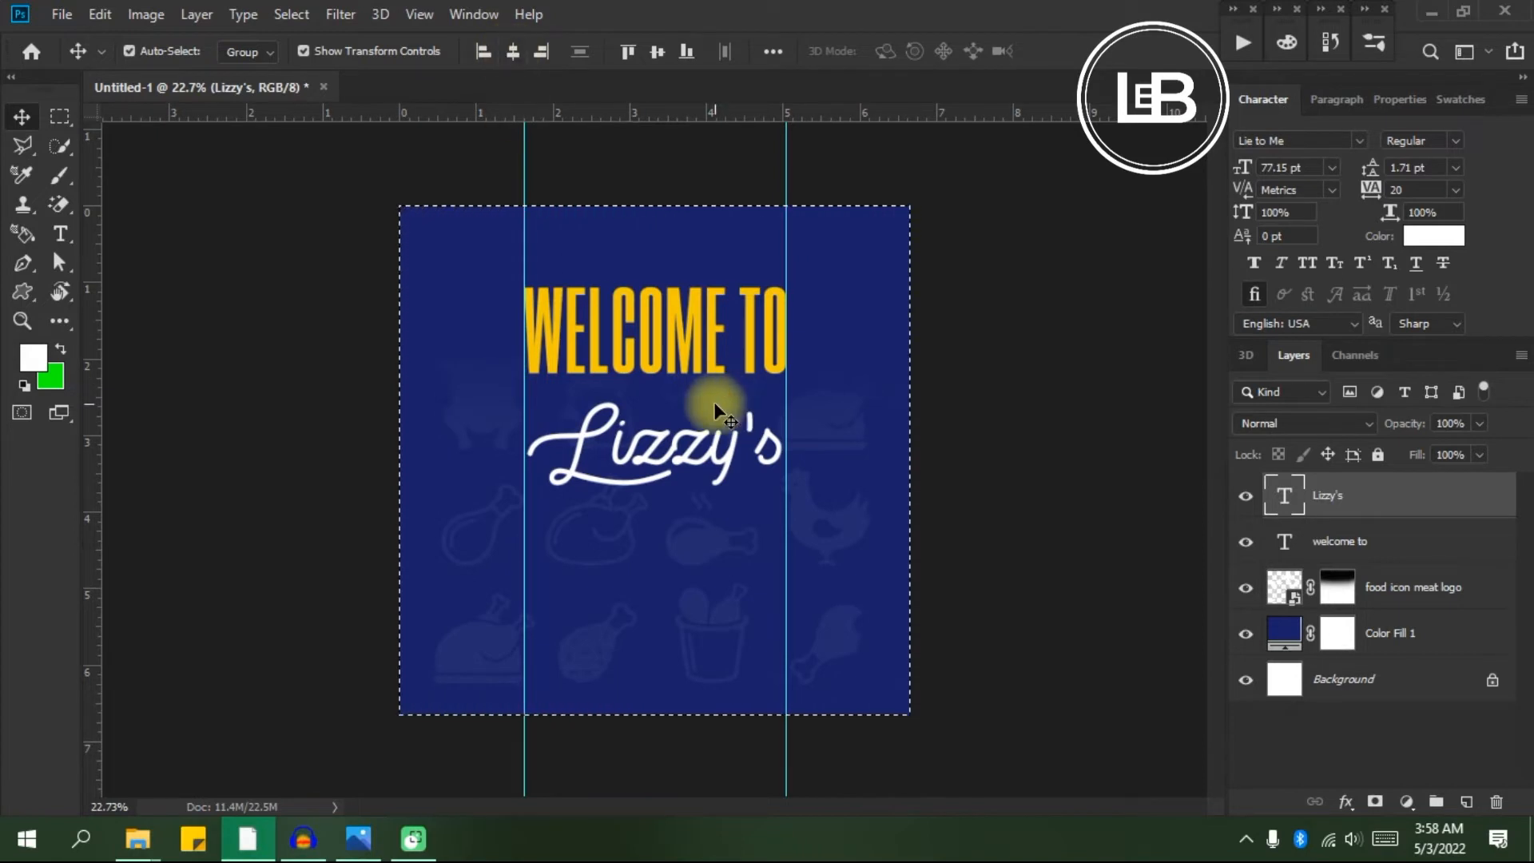
key("ctrl+d")
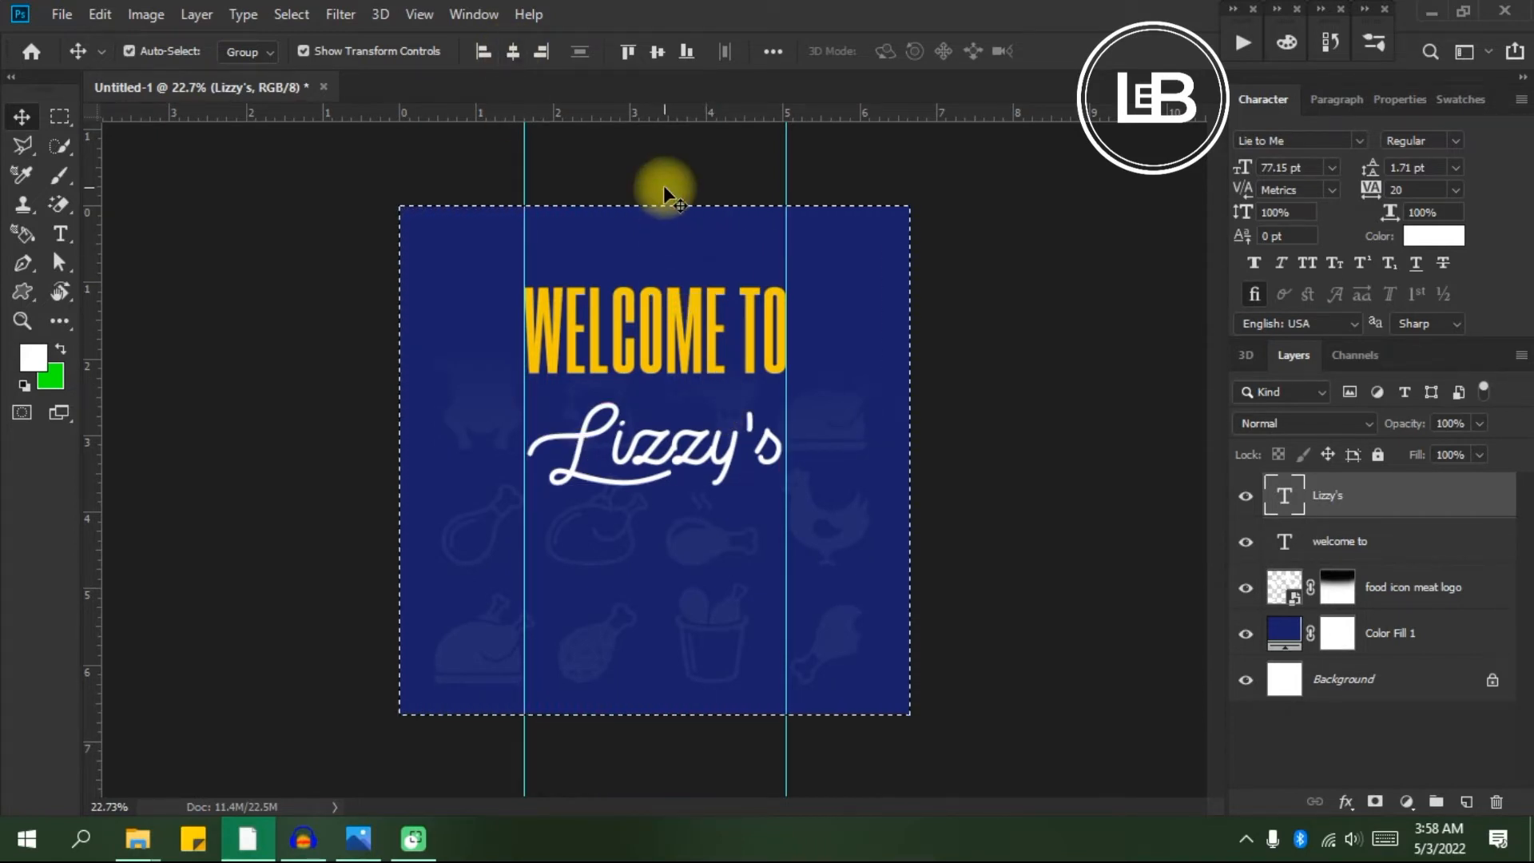
key("ctrl+d")
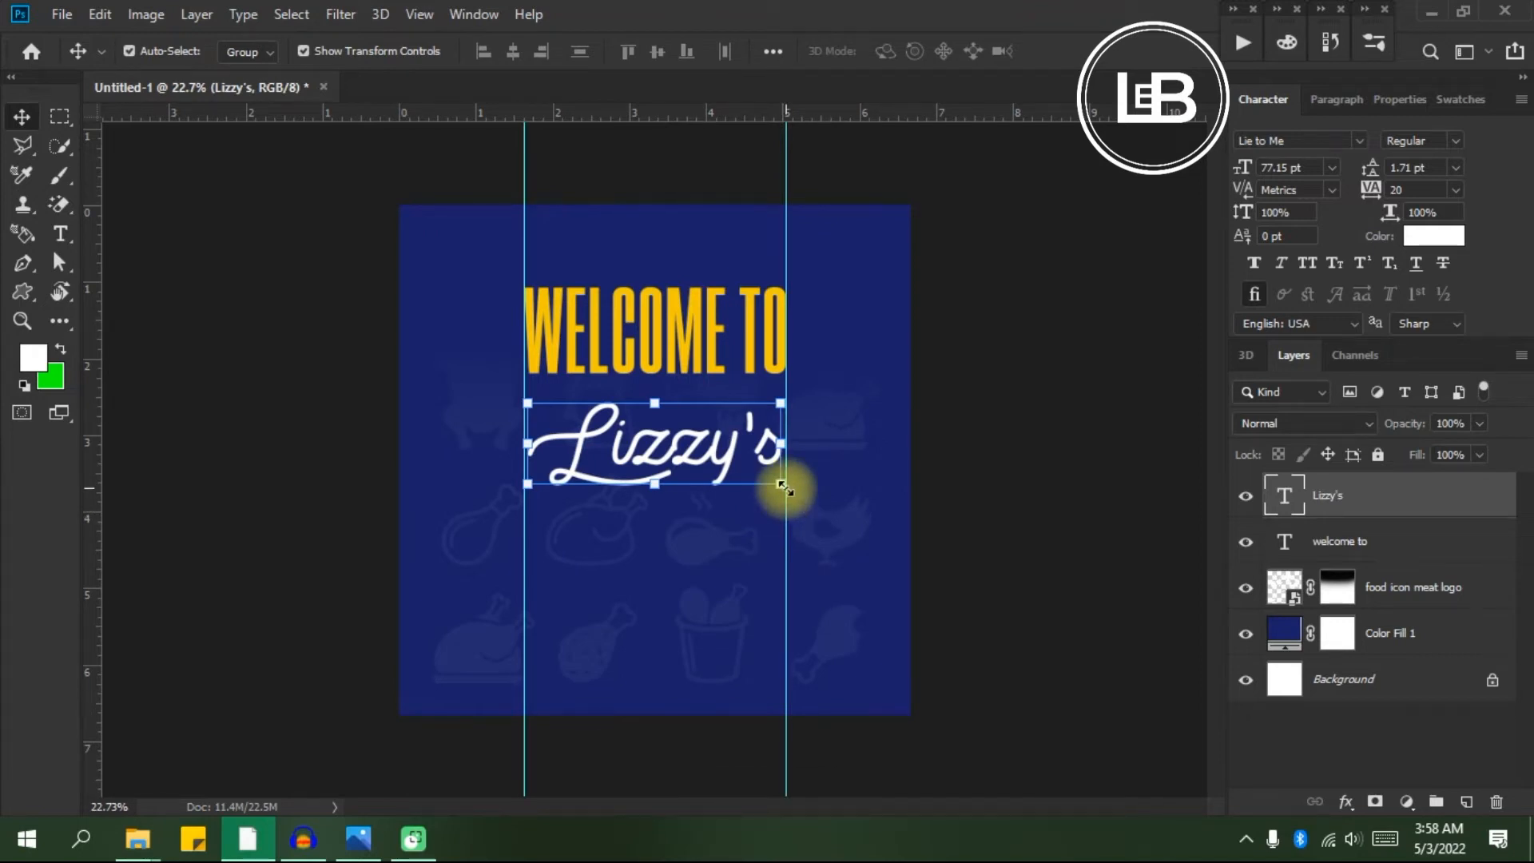
scroll(706, 475, "up", 5)
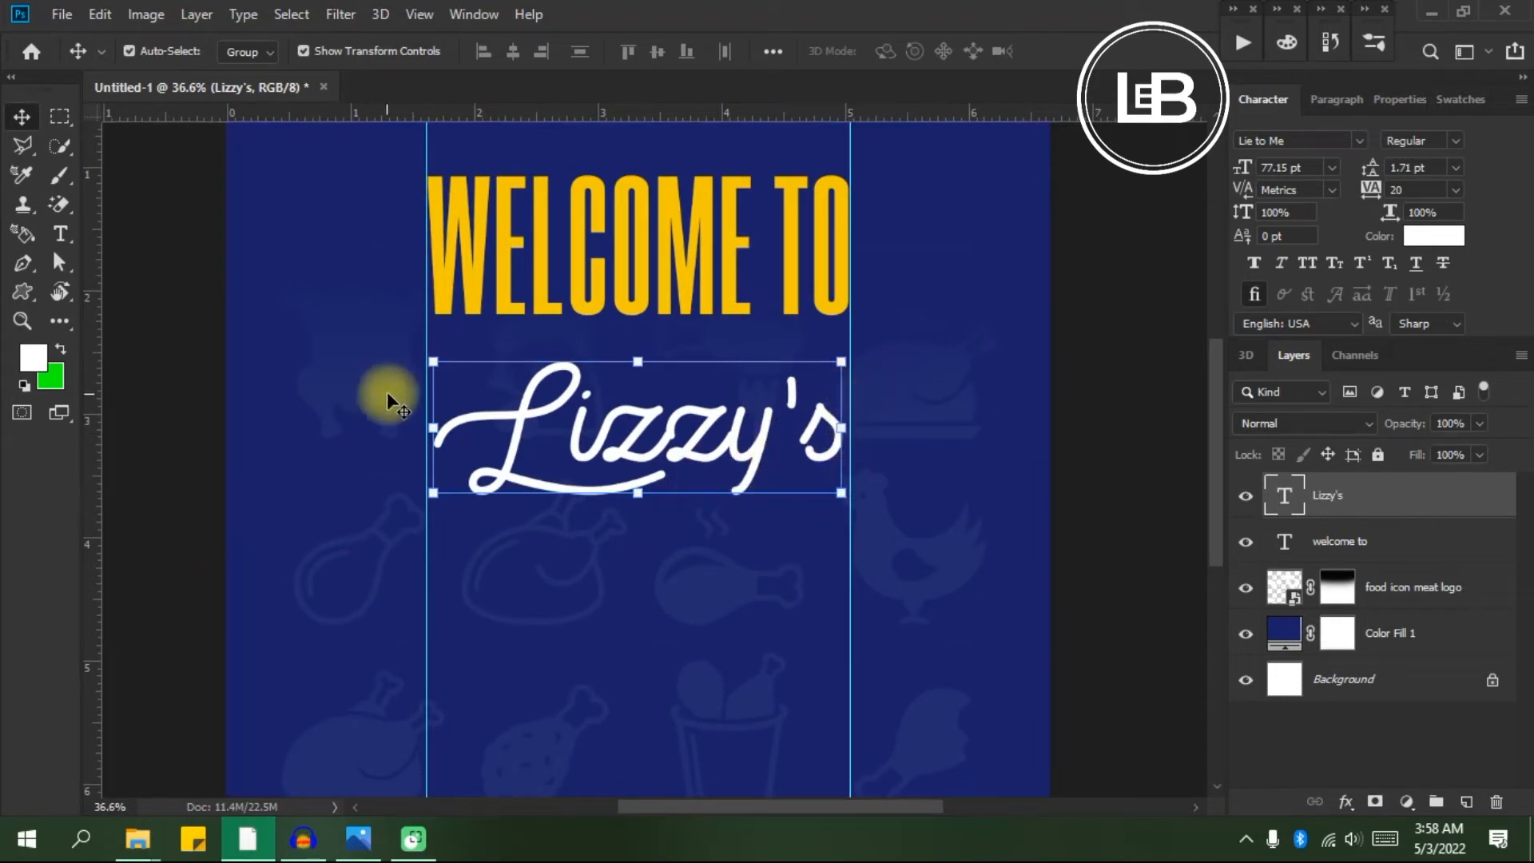
left_click(840, 503)
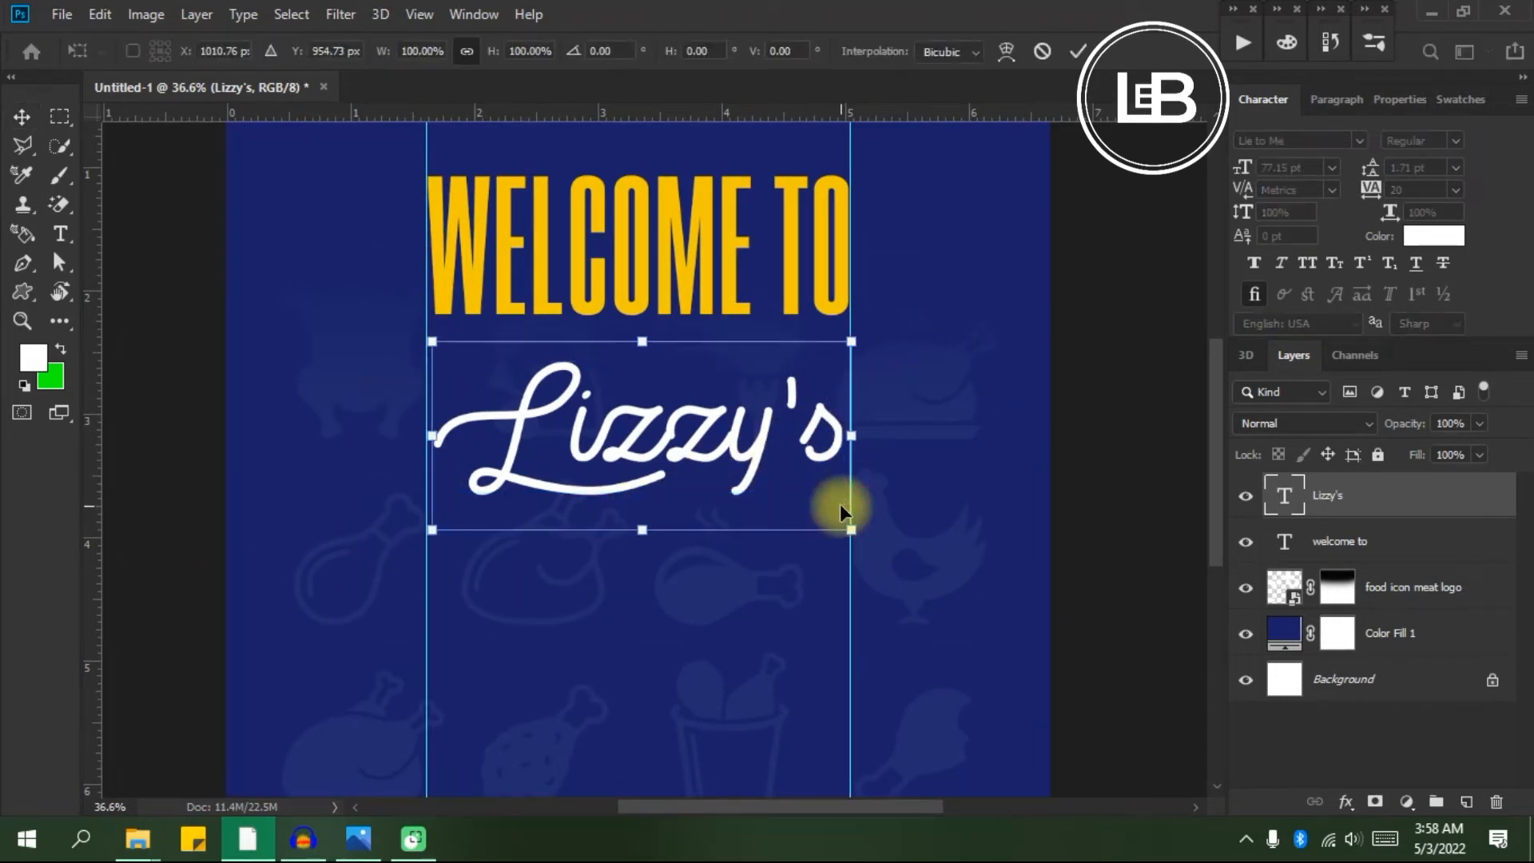
left_click(1043, 52)
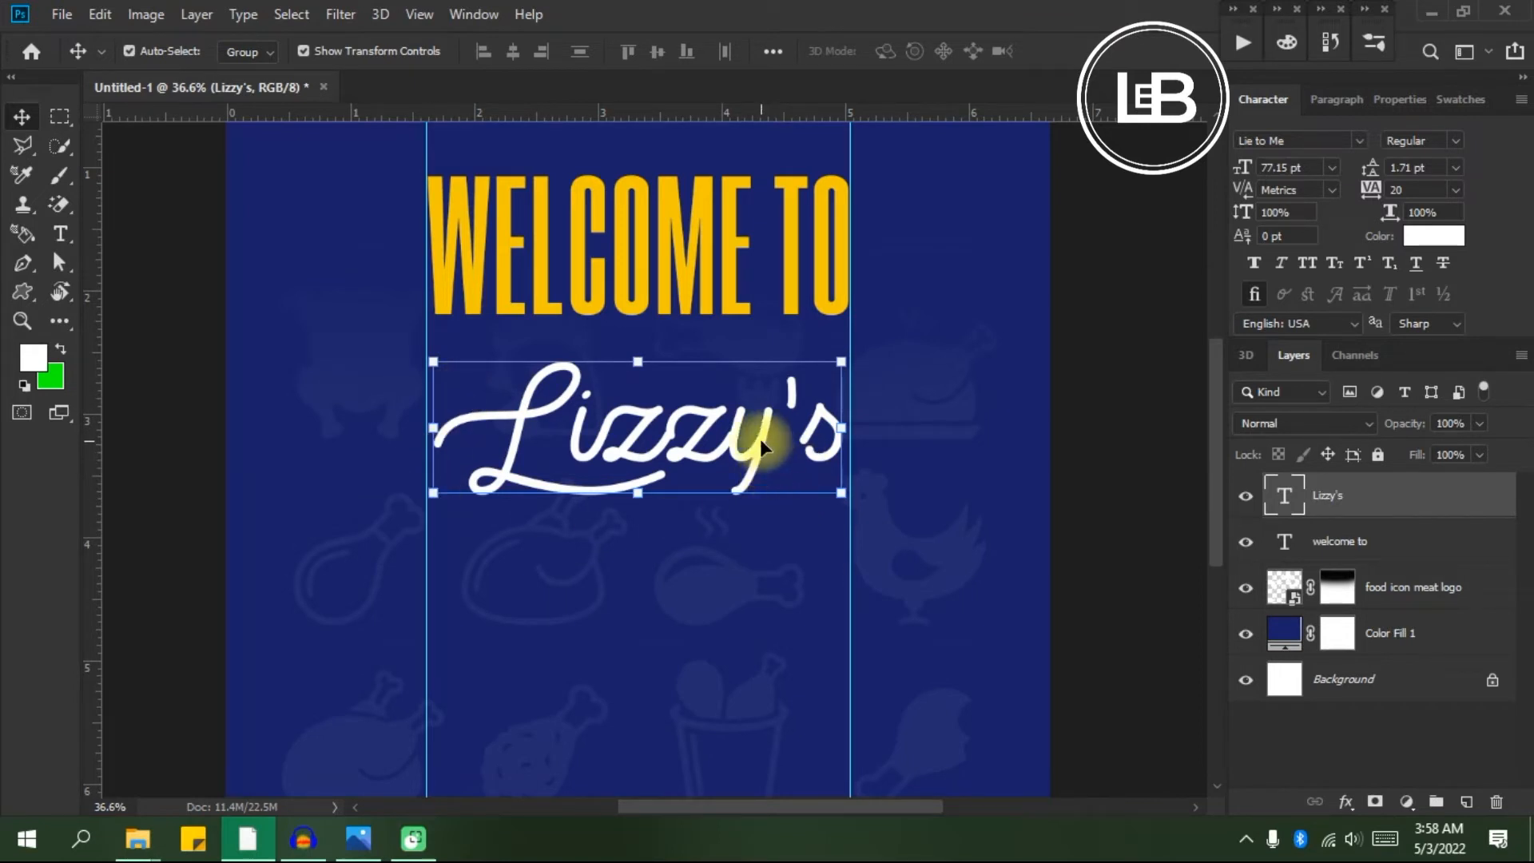
key("ctrl+t")
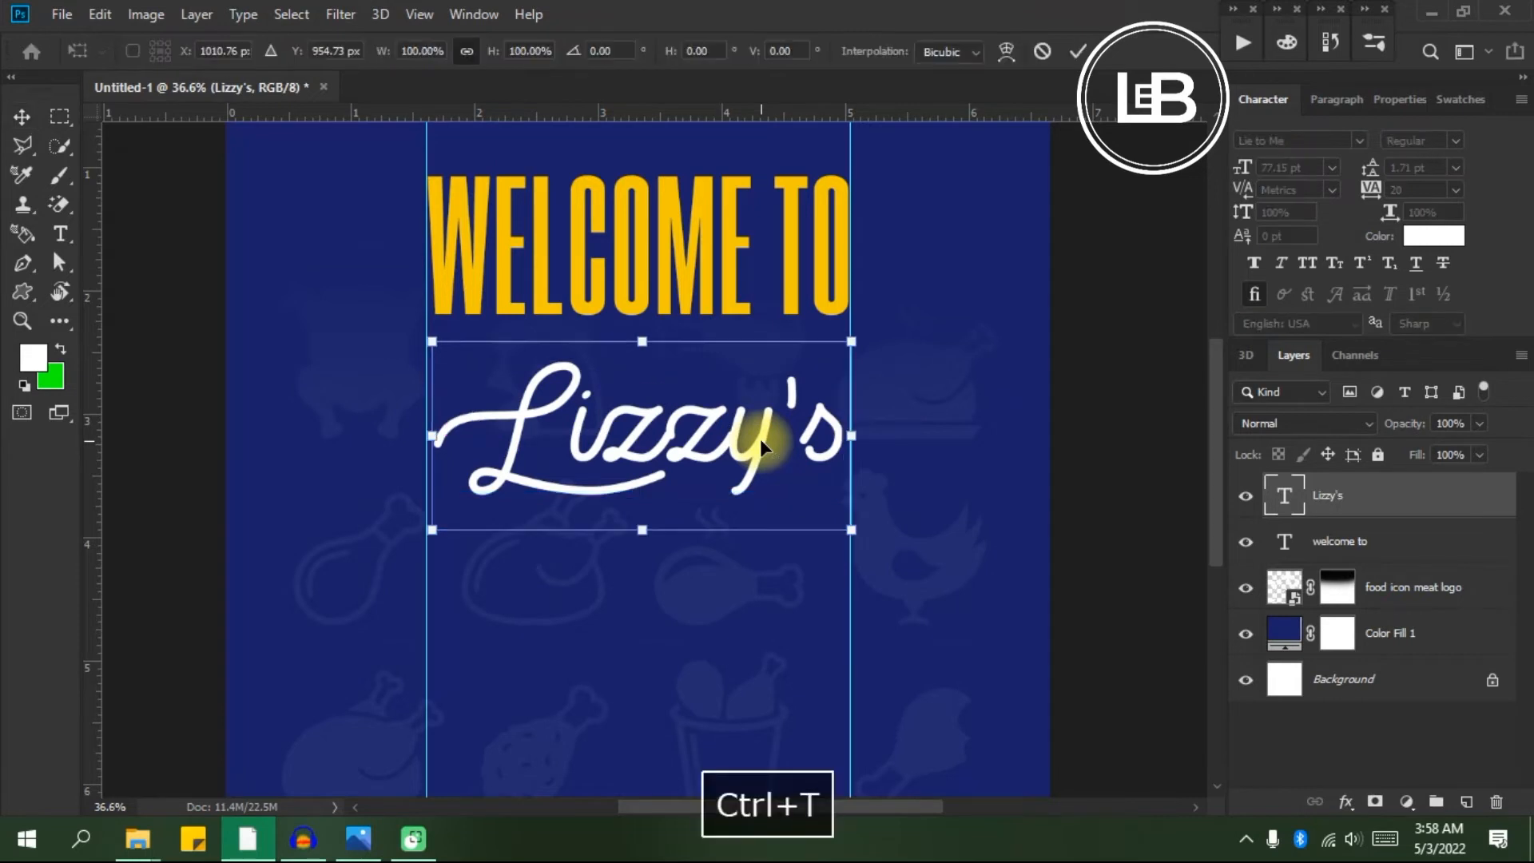
left_click(1043, 49)
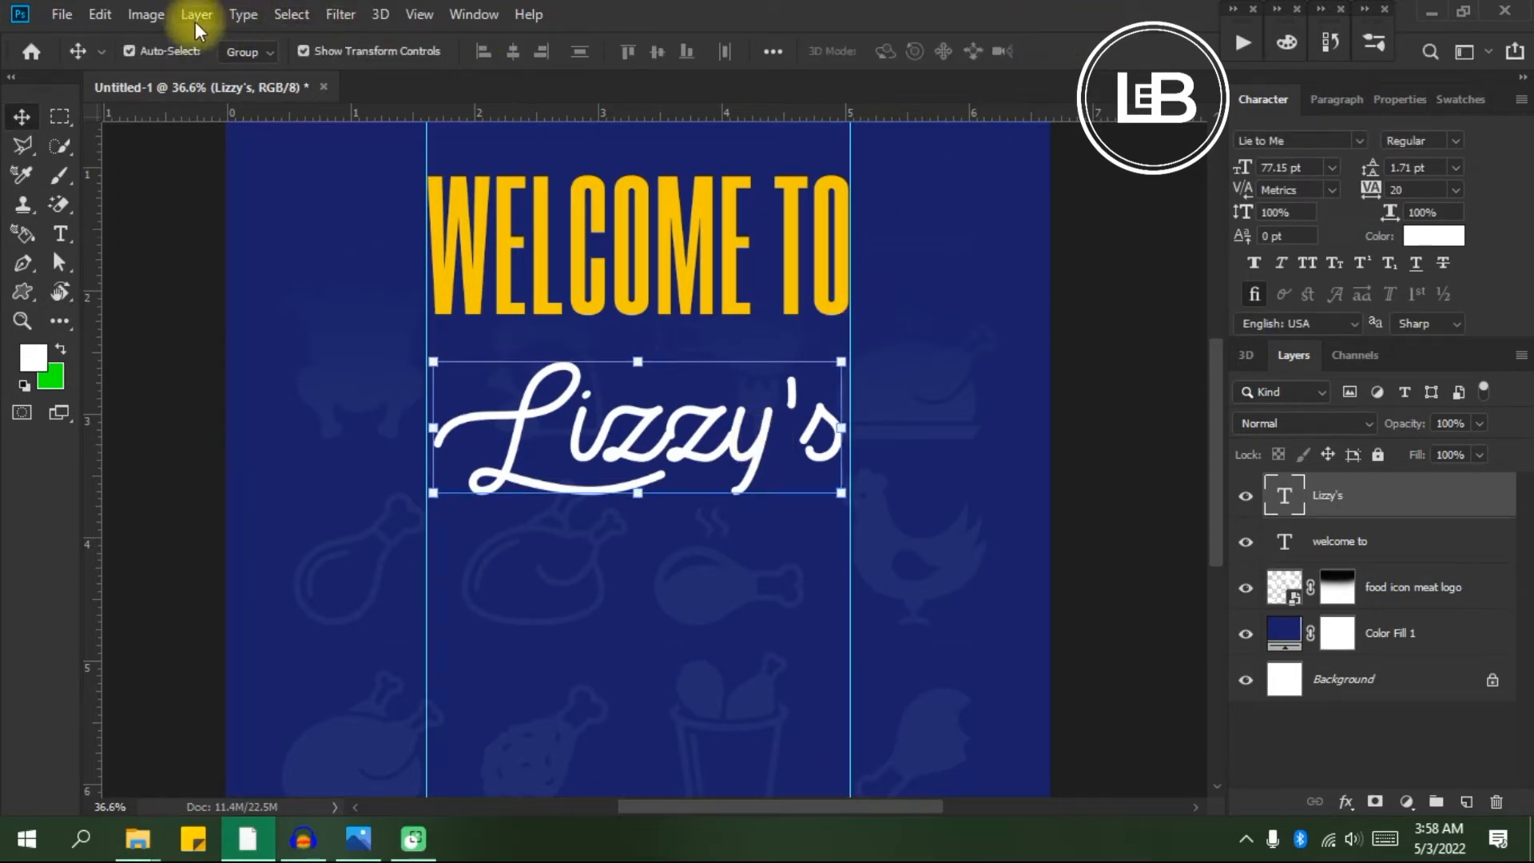
Scale the Lizzy's text up proportionally to 104.20% around its centre so it spans both vertical guides, commit it, and deselect the layer.
left_click(103, 15)
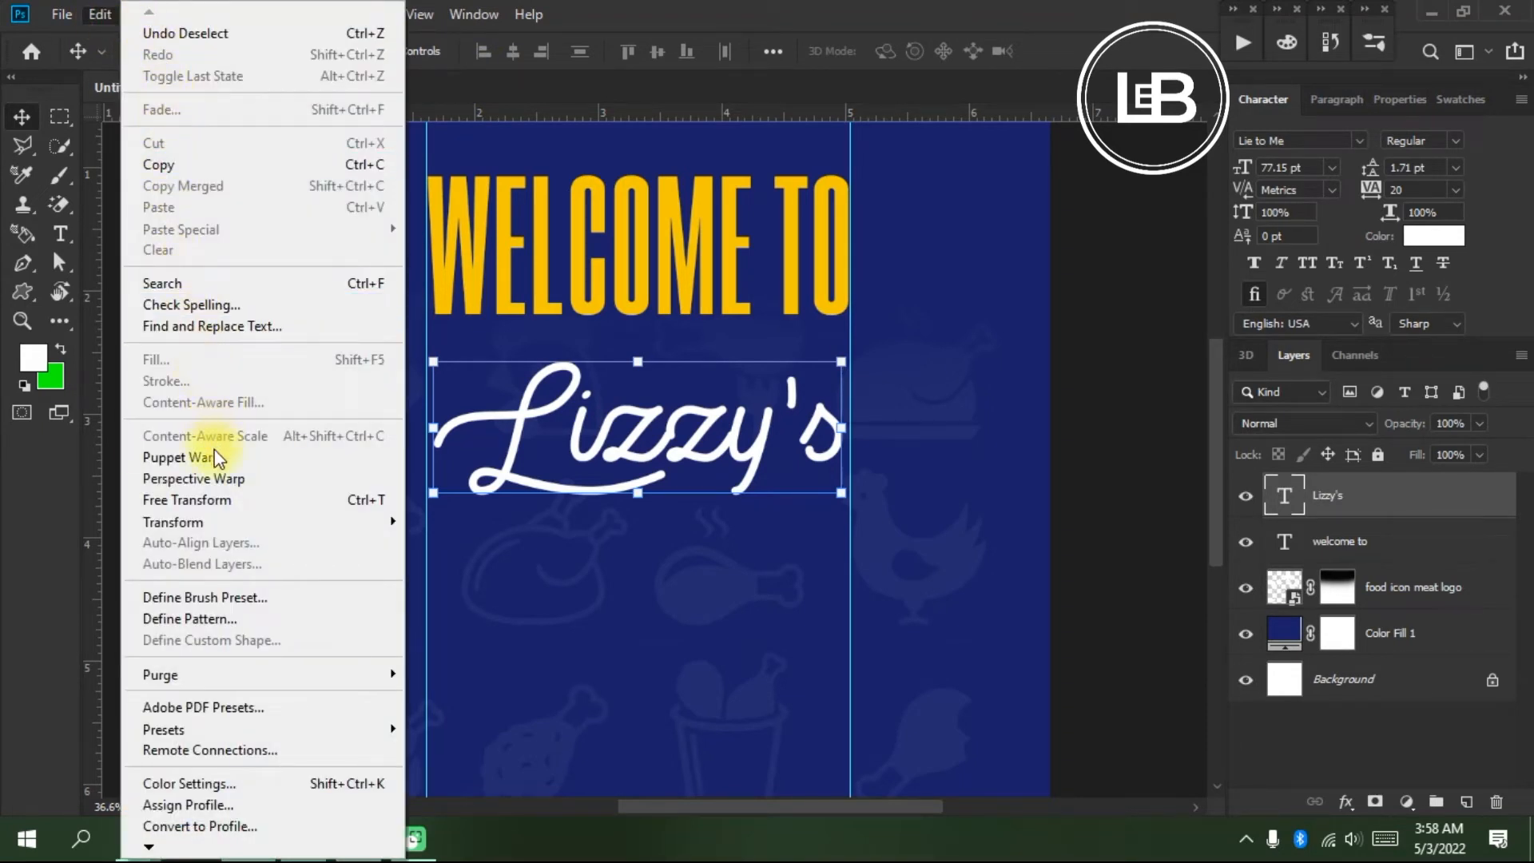
left_click(225, 500)
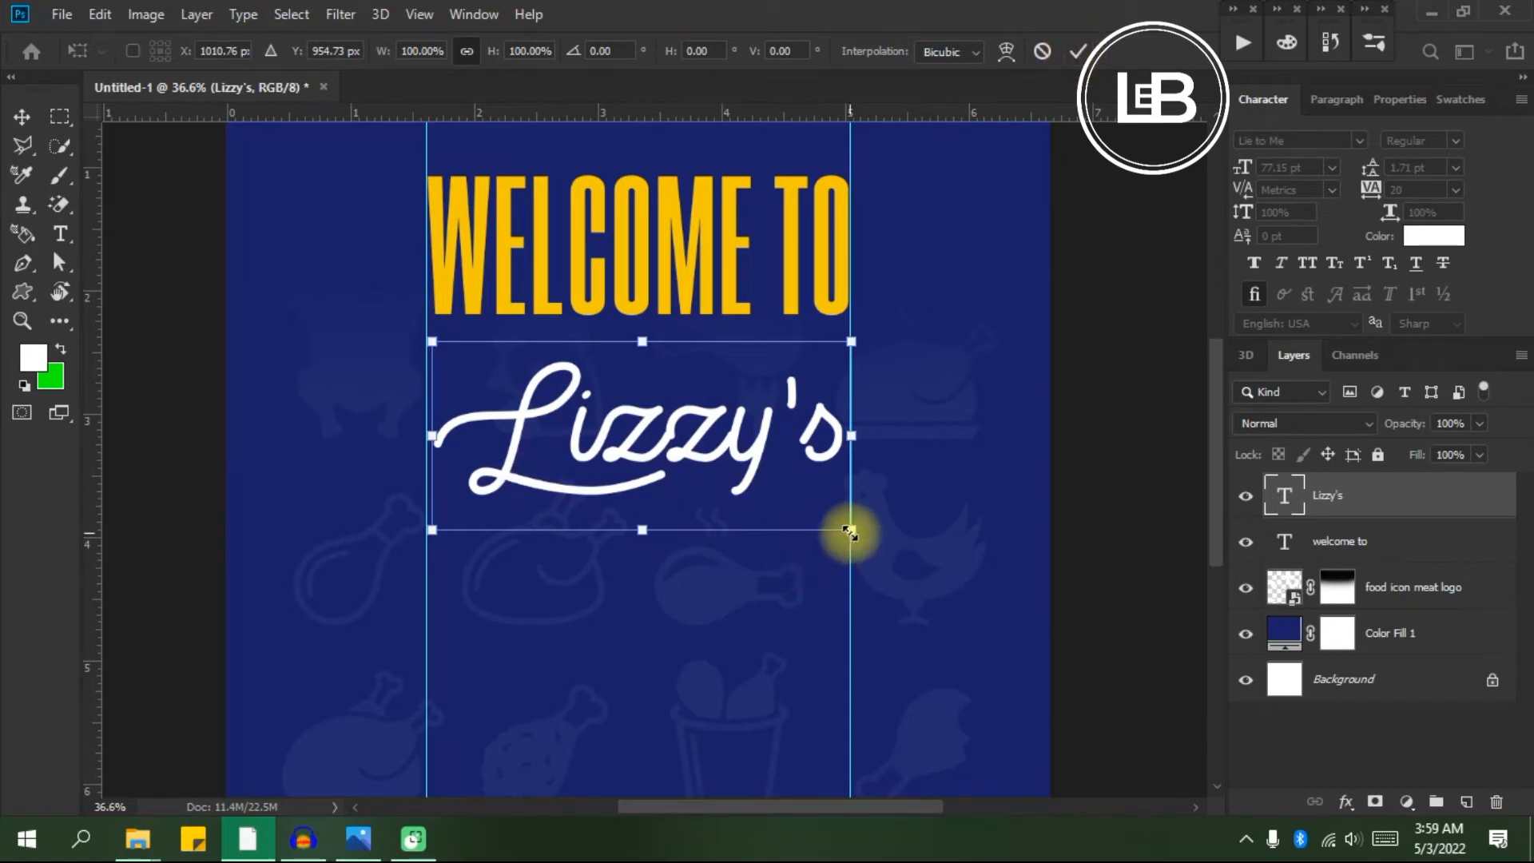
left_click_drag(849, 529, 854, 546)
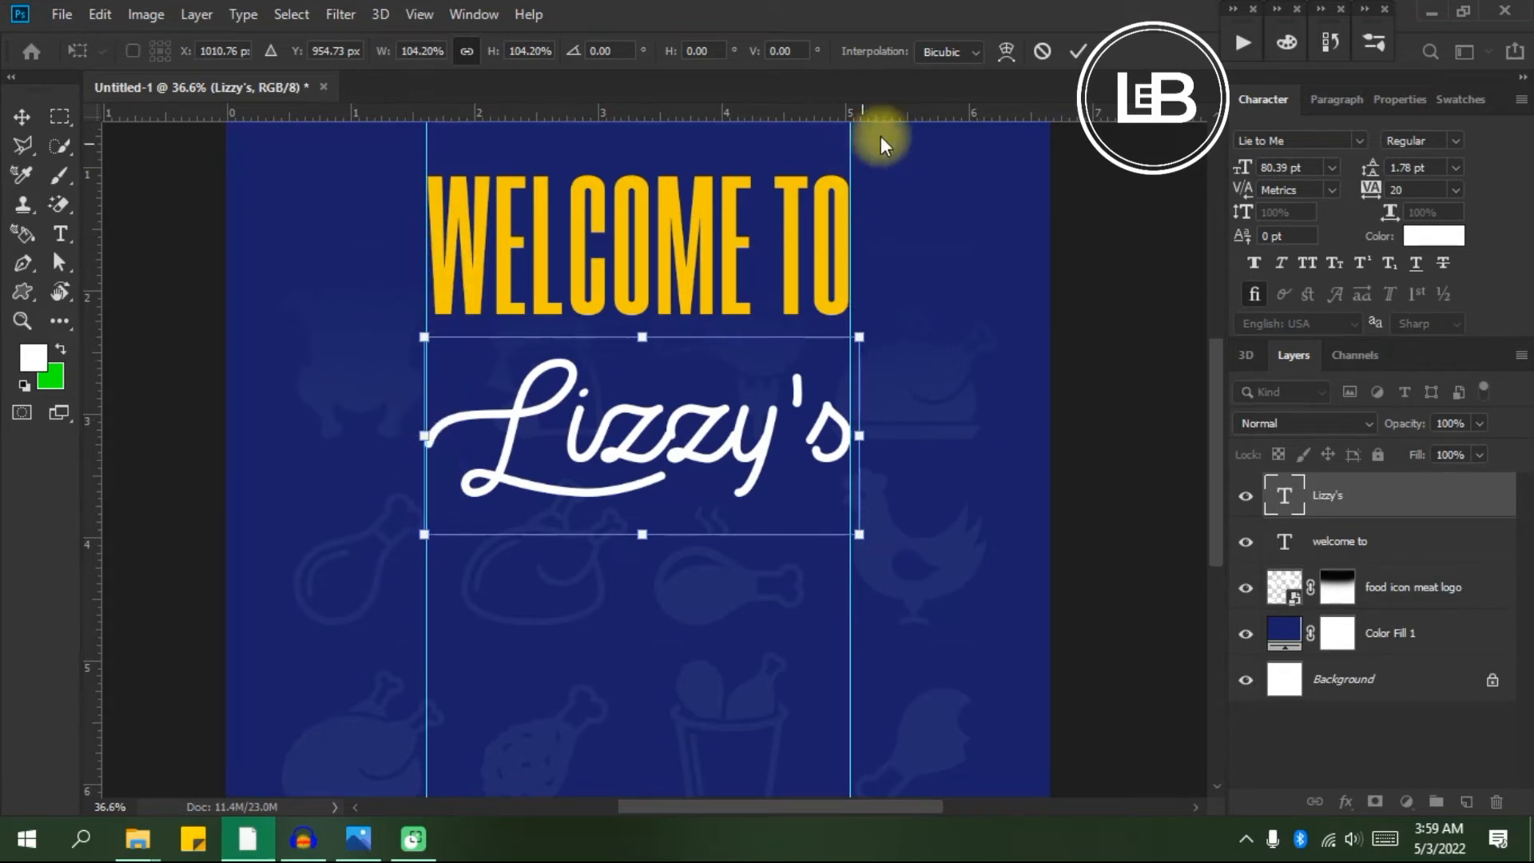
left_click(1079, 53)
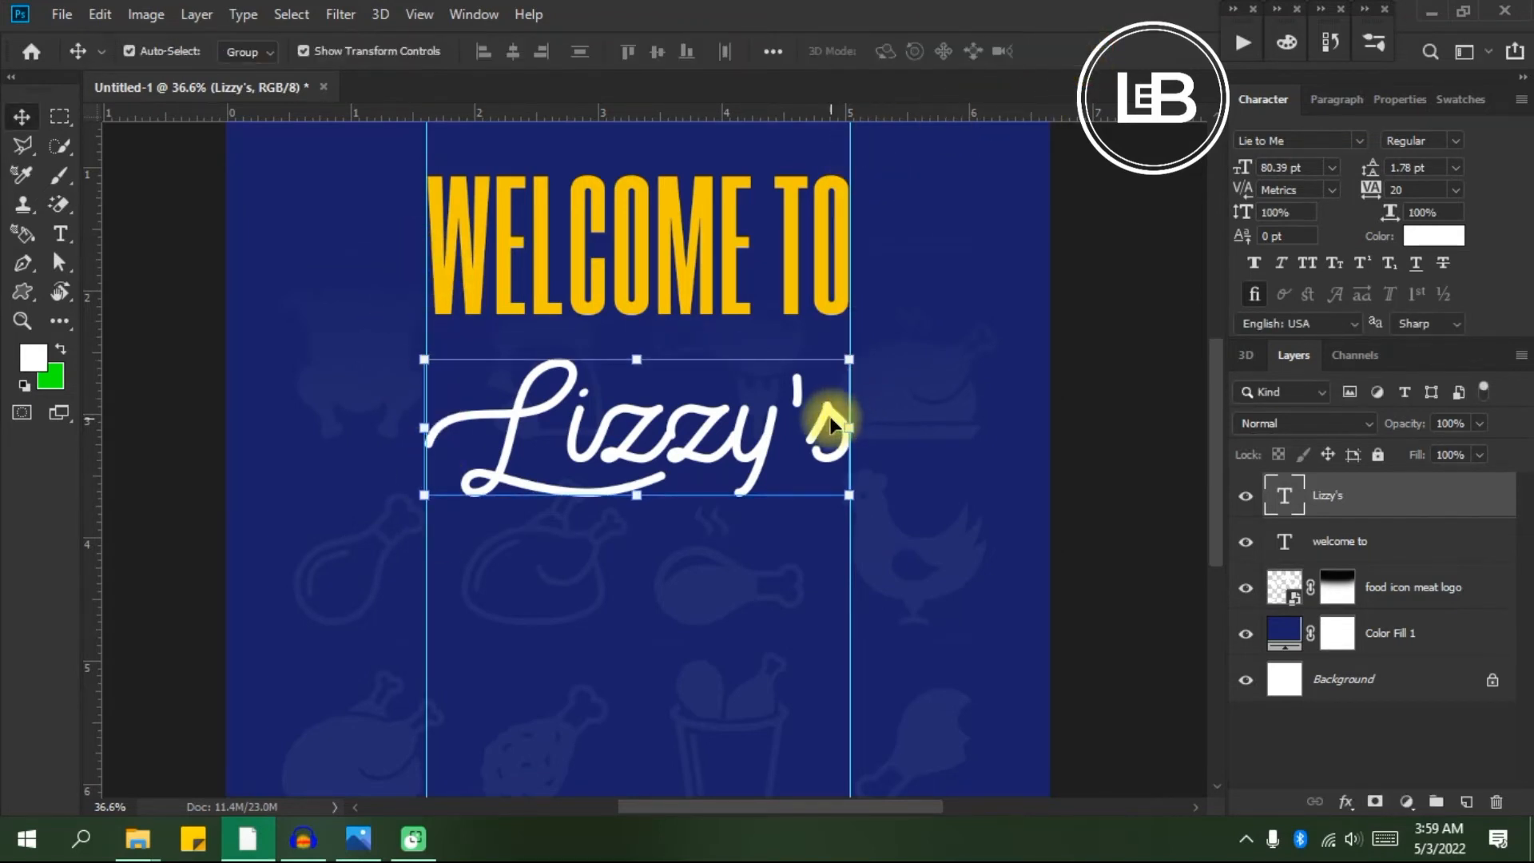
key("ctrl+minus")
key("ctrl+minus")
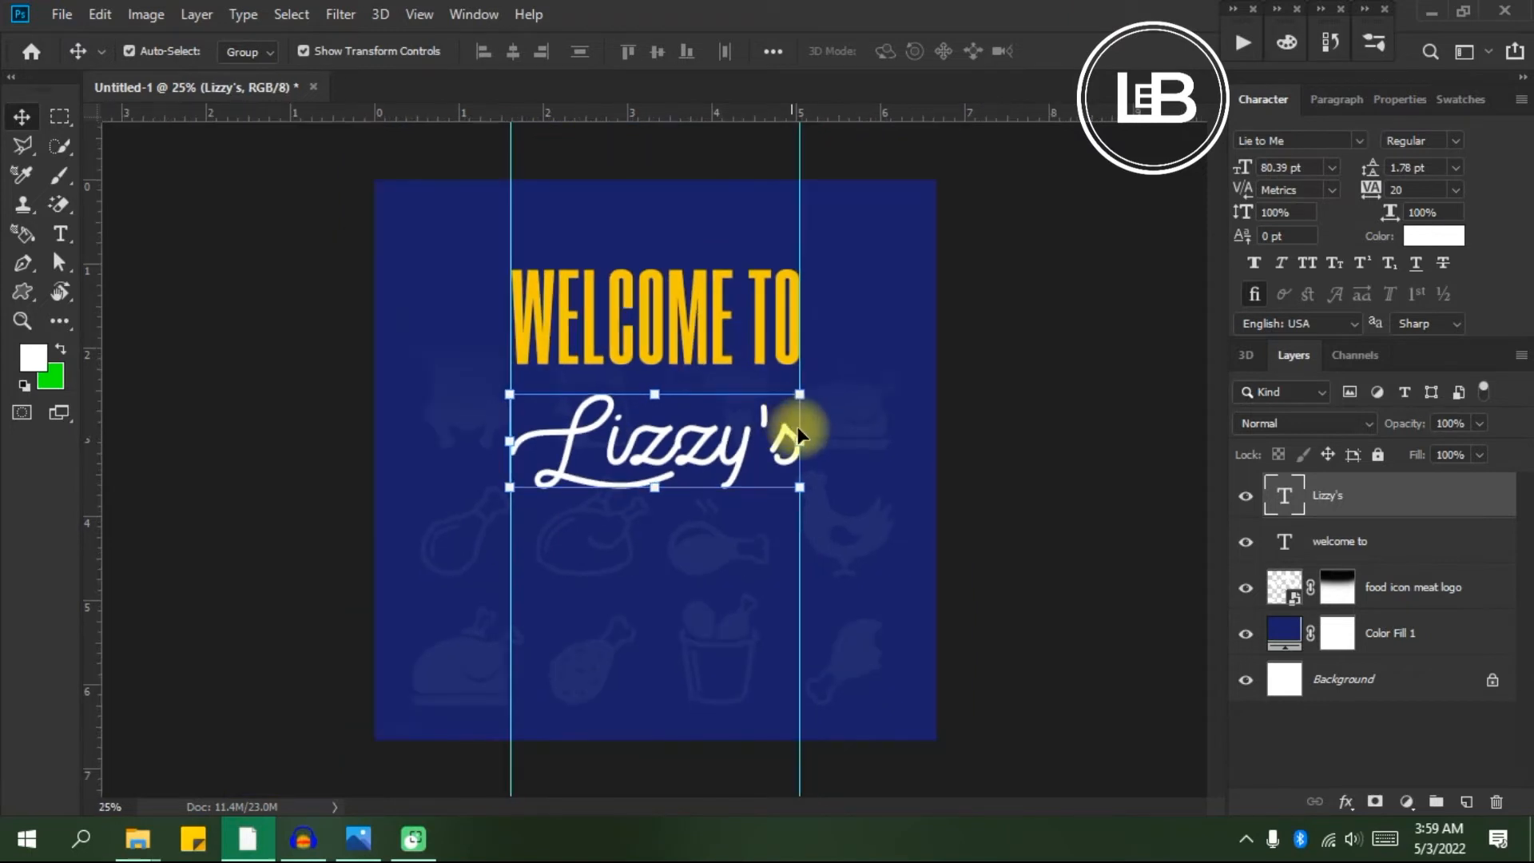
left_click(1023, 463)
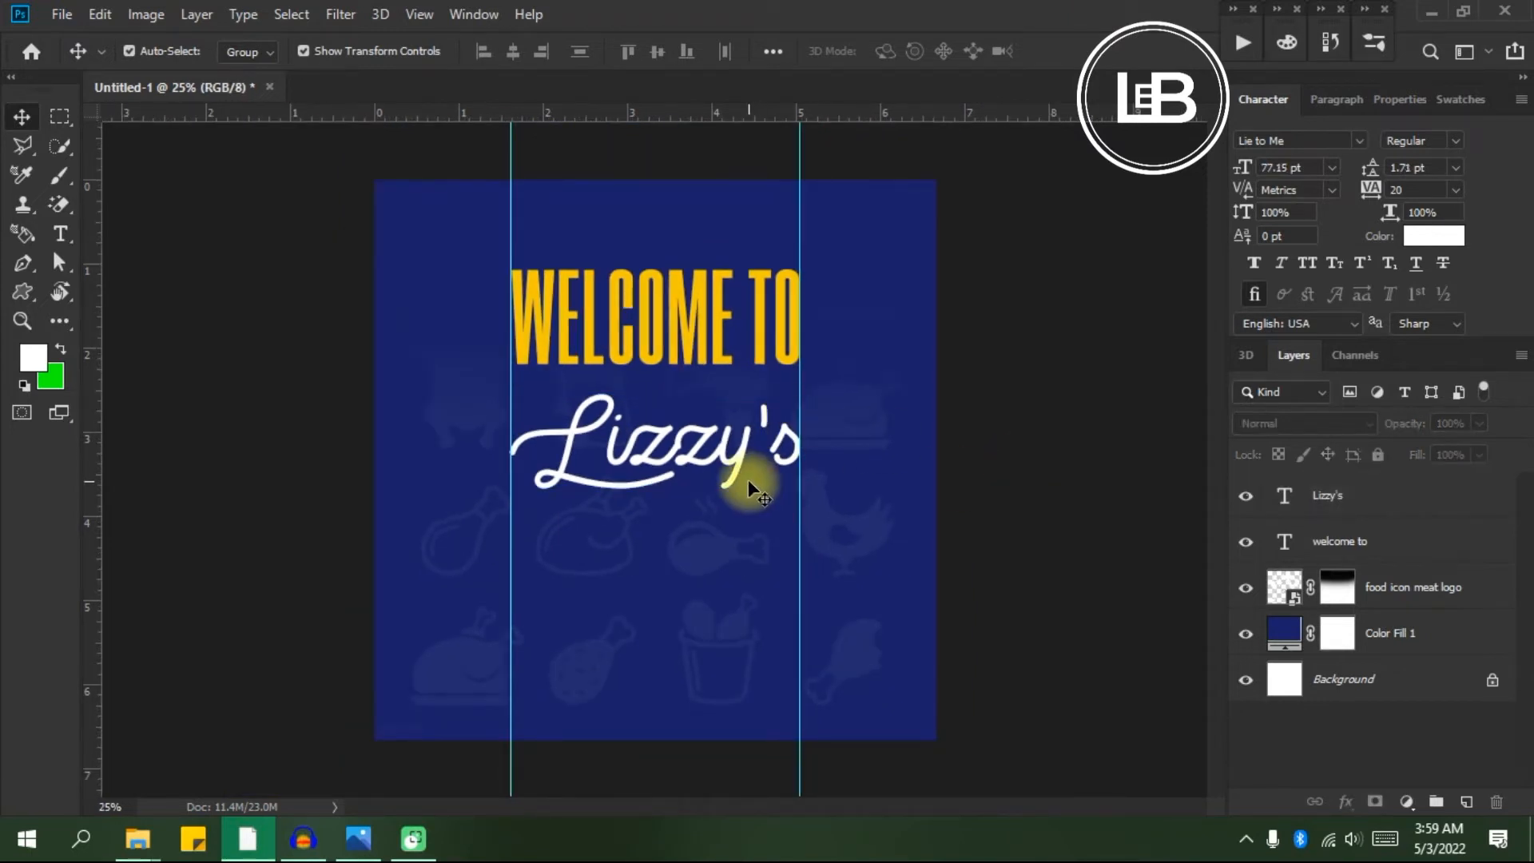
Following the sample flyer, draw a white rectangle about 1026 by 280 px between the two guides, just below the Lizzy's text.
key("alt+Tab")
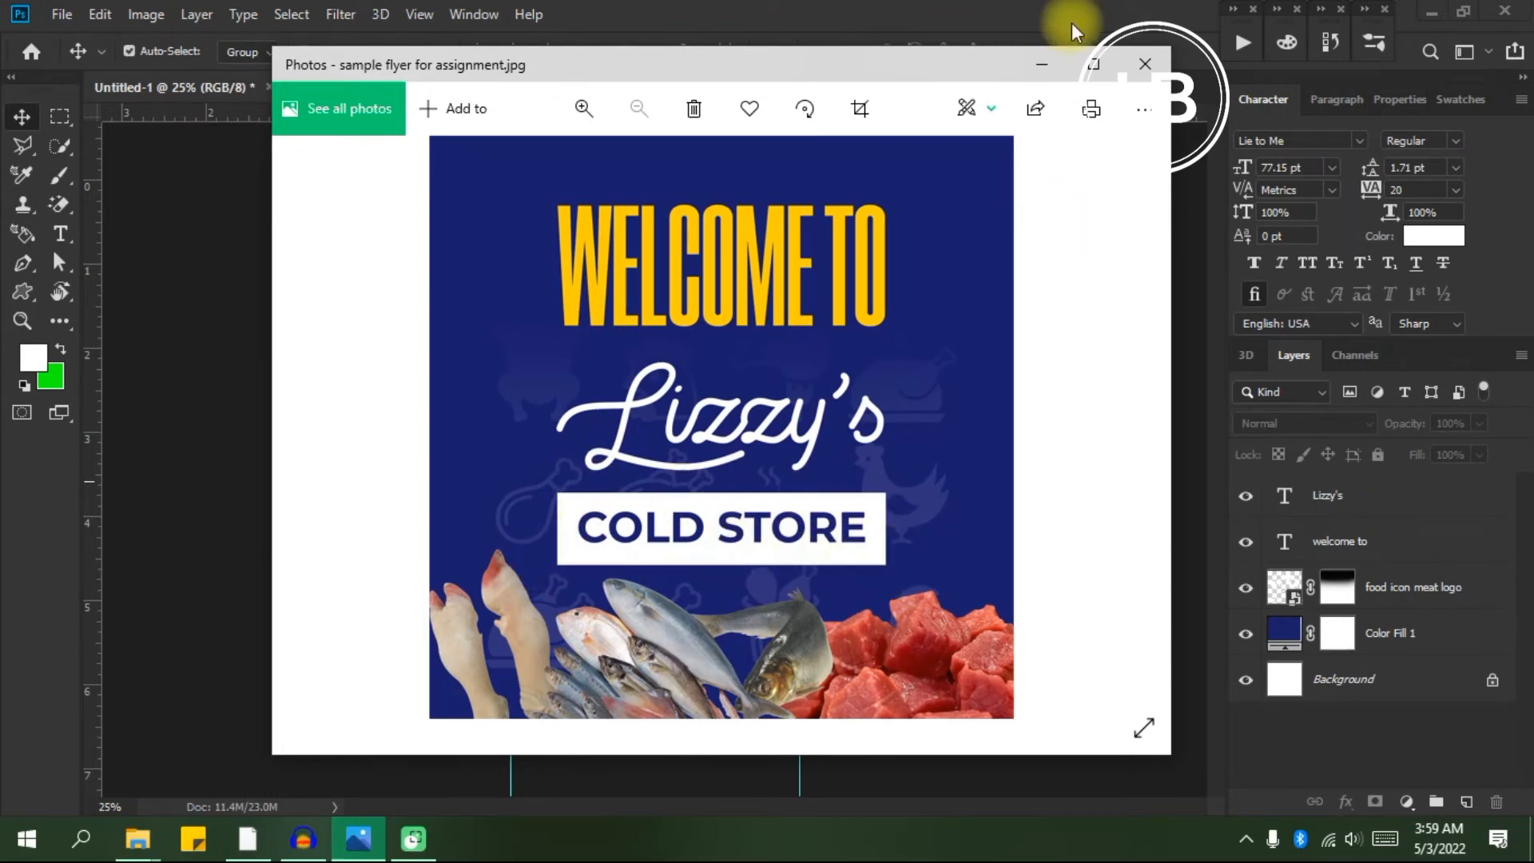
key("alt+Tab")
key("space")
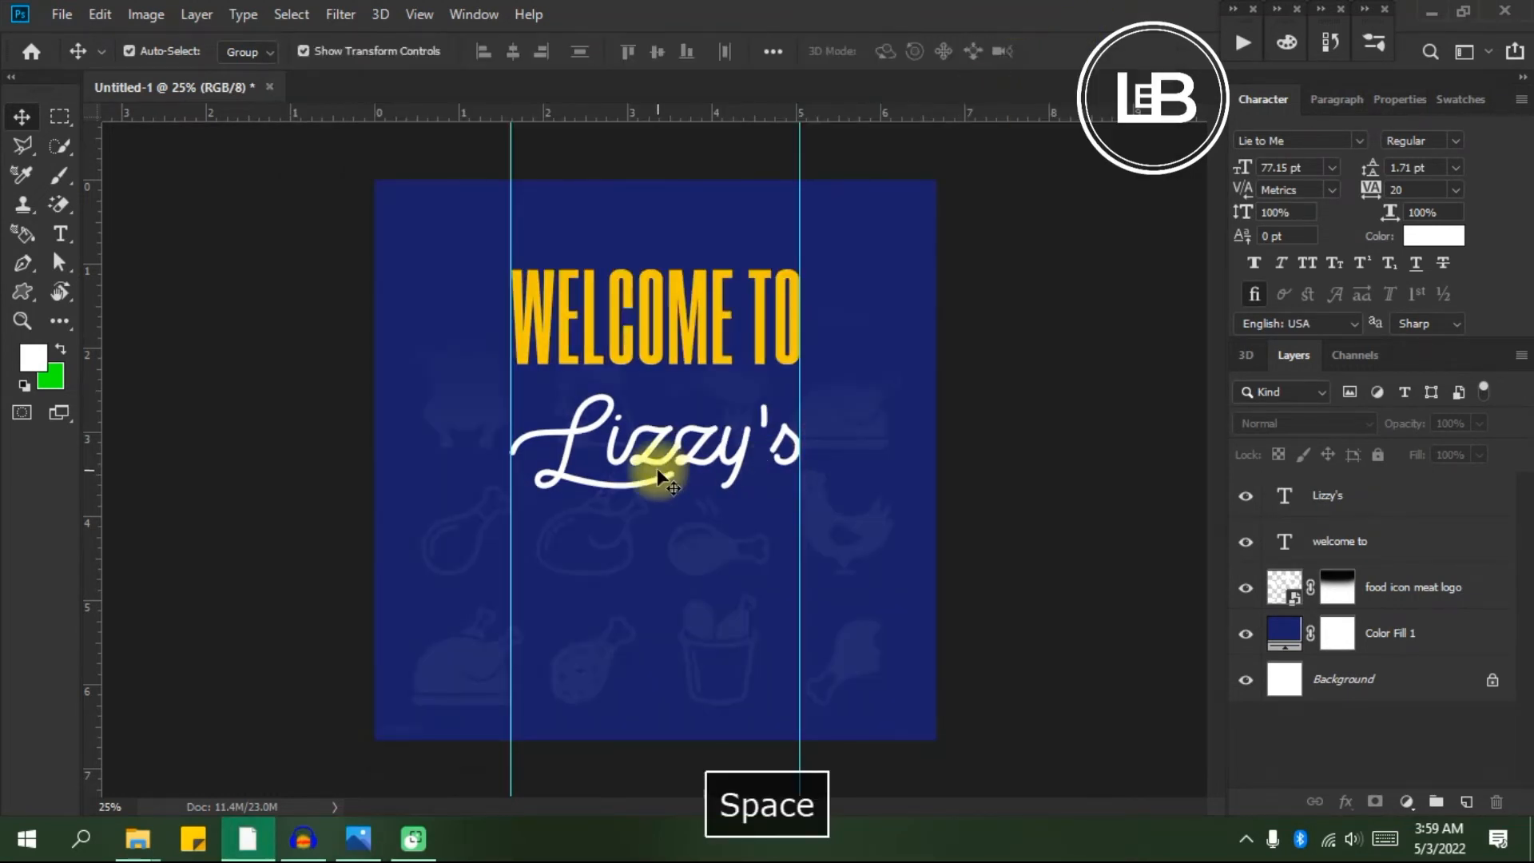
scroll(657, 469, "up", 3)
scroll(620, 480, "down", 1)
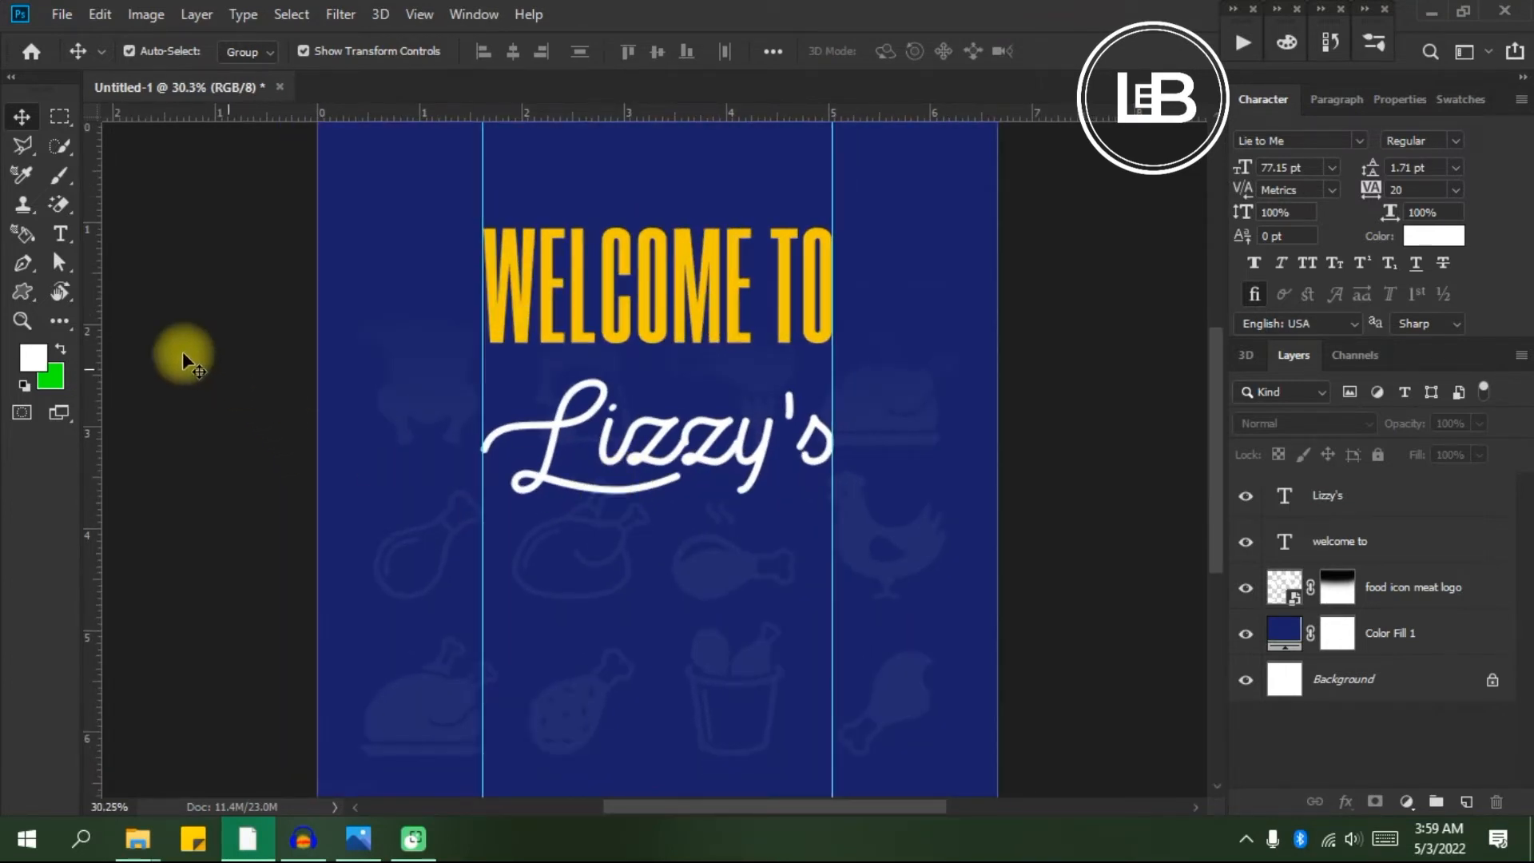
right_click(21, 290)
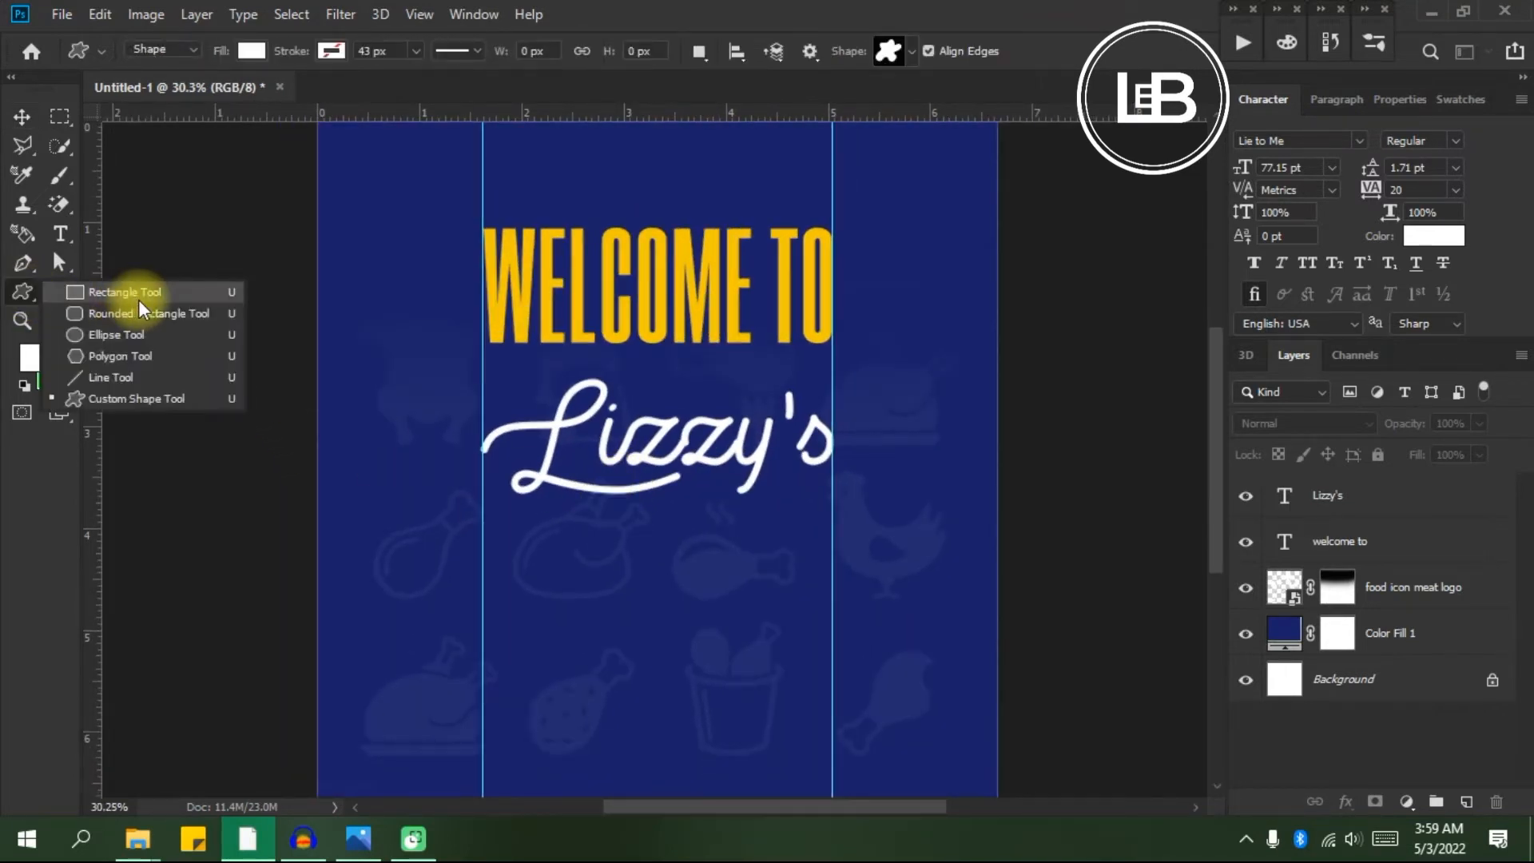
left_click(134, 298)
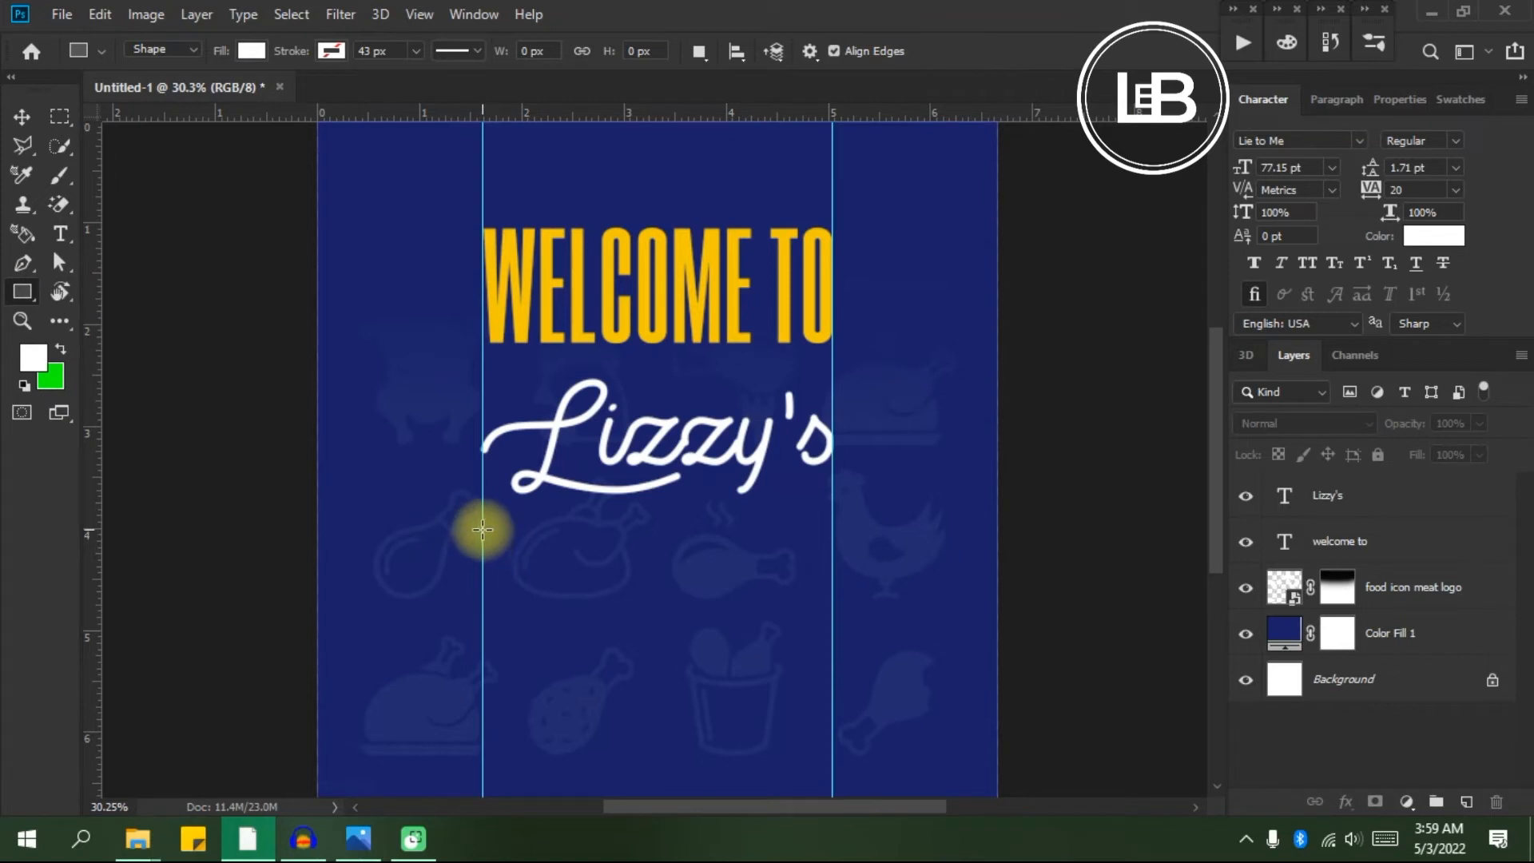
left_click_drag(483, 529, 831, 624)
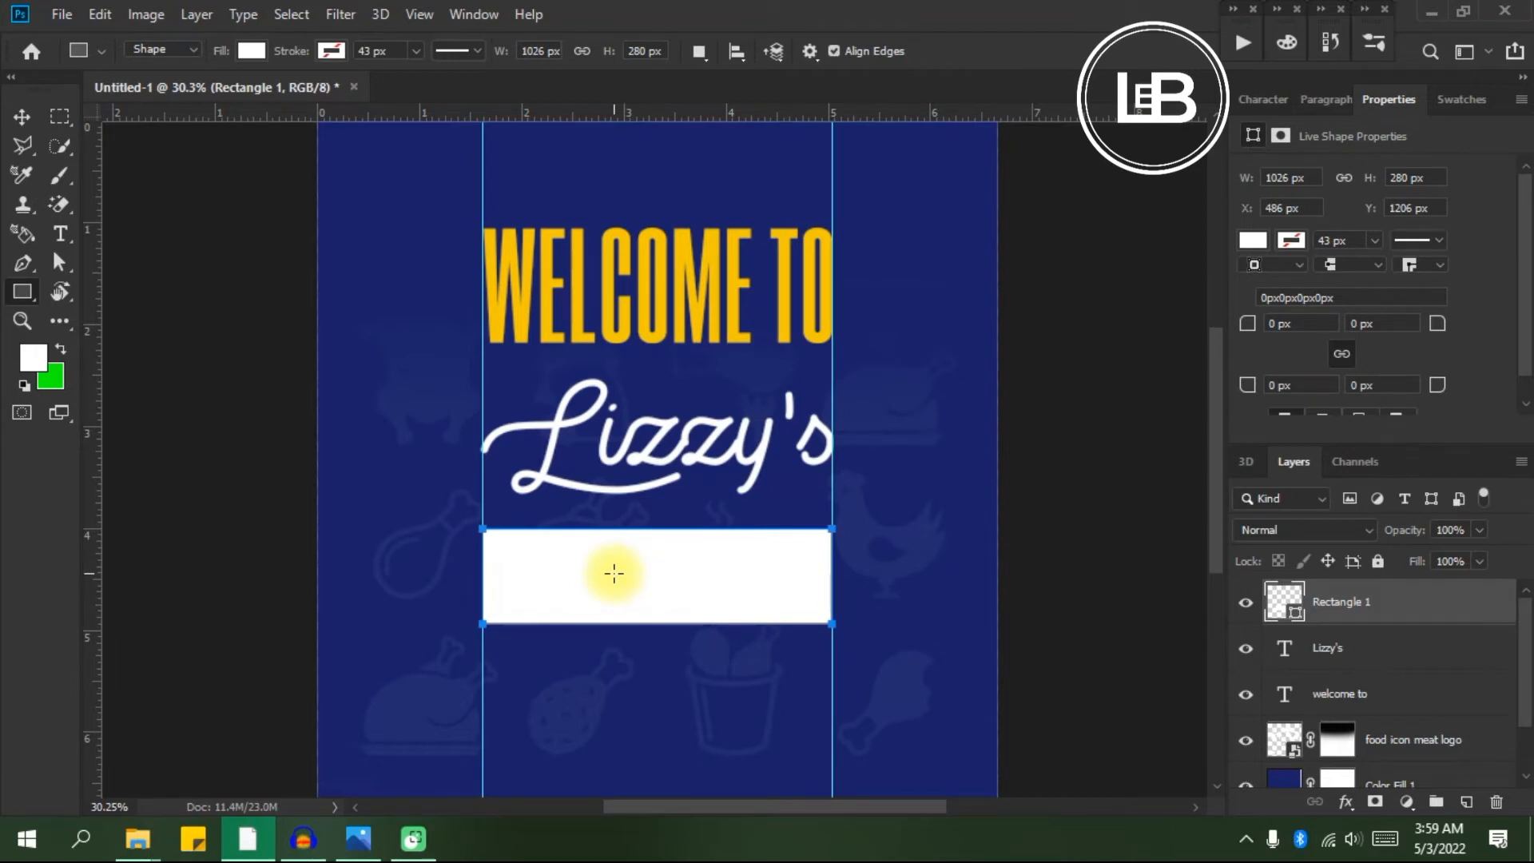
Set the rectangle's fill colour to white (ffffff).
double_click(1280, 605)
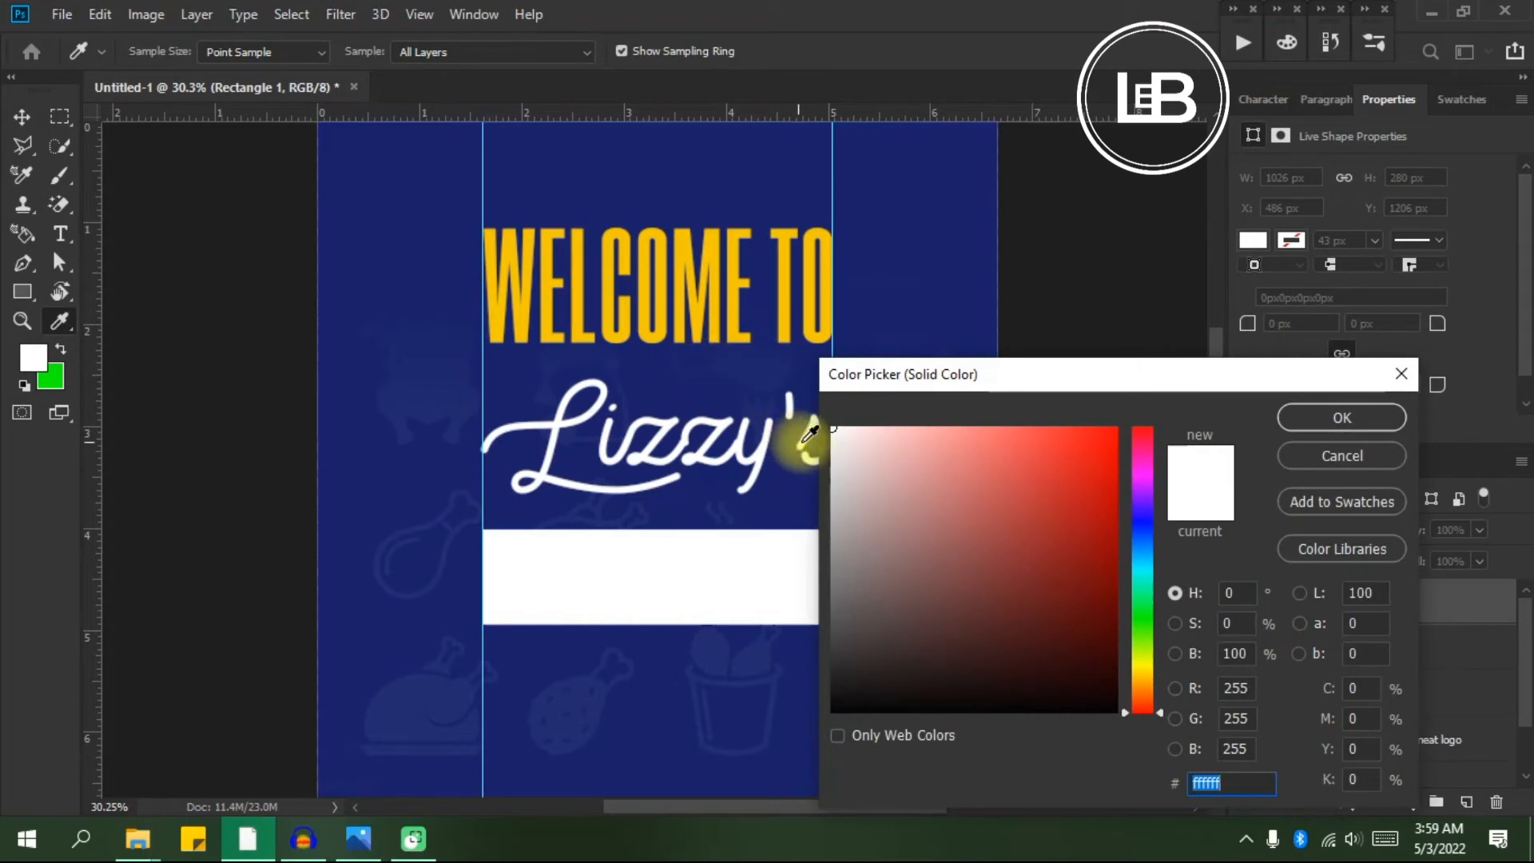
left_click(856, 452)
left_click_drag(840, 449, 834, 429)
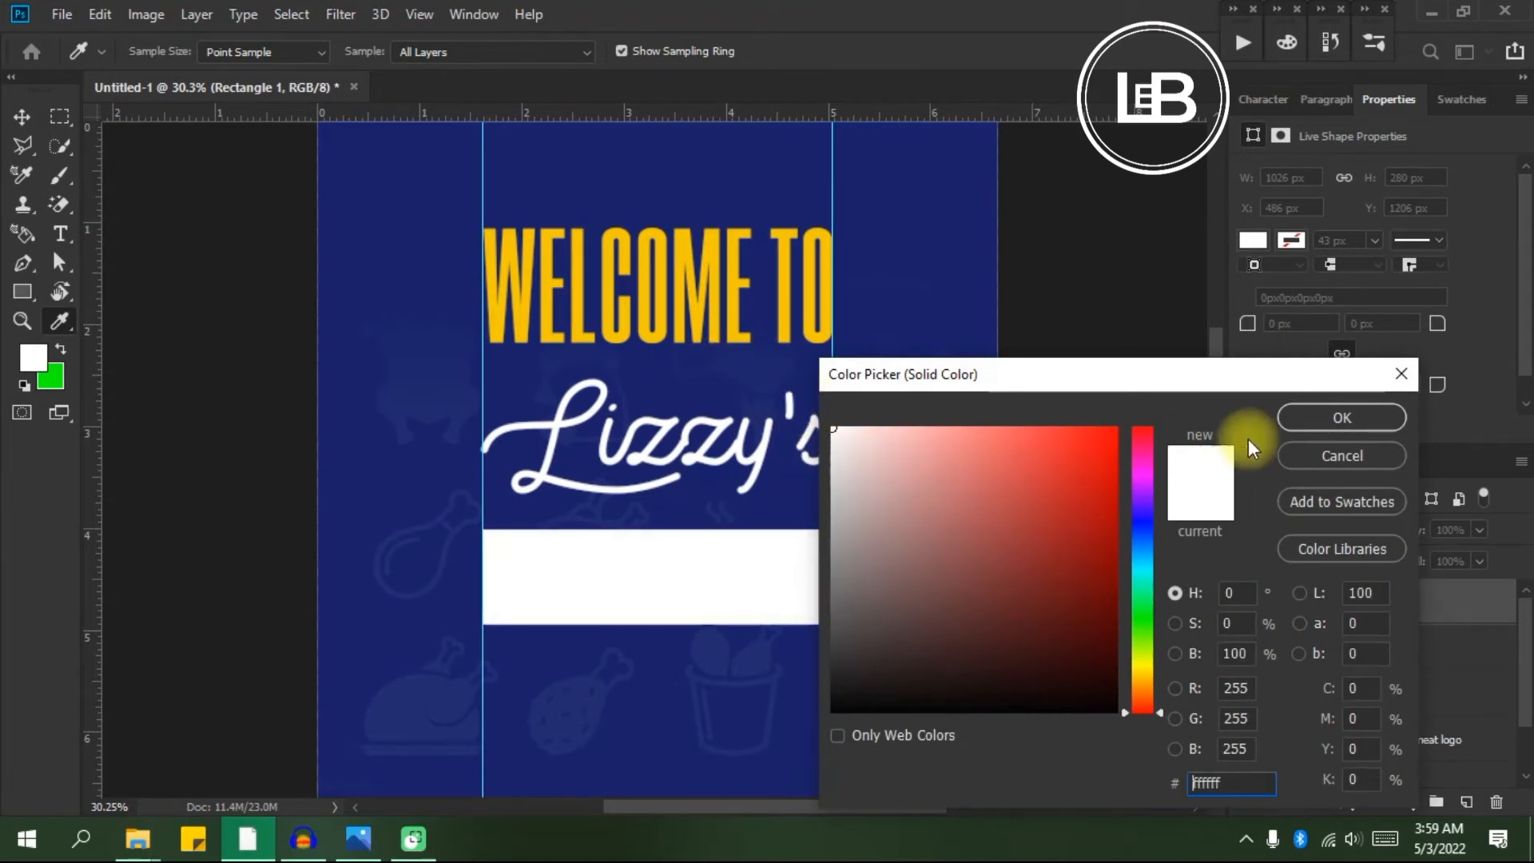
left_click(1323, 418)
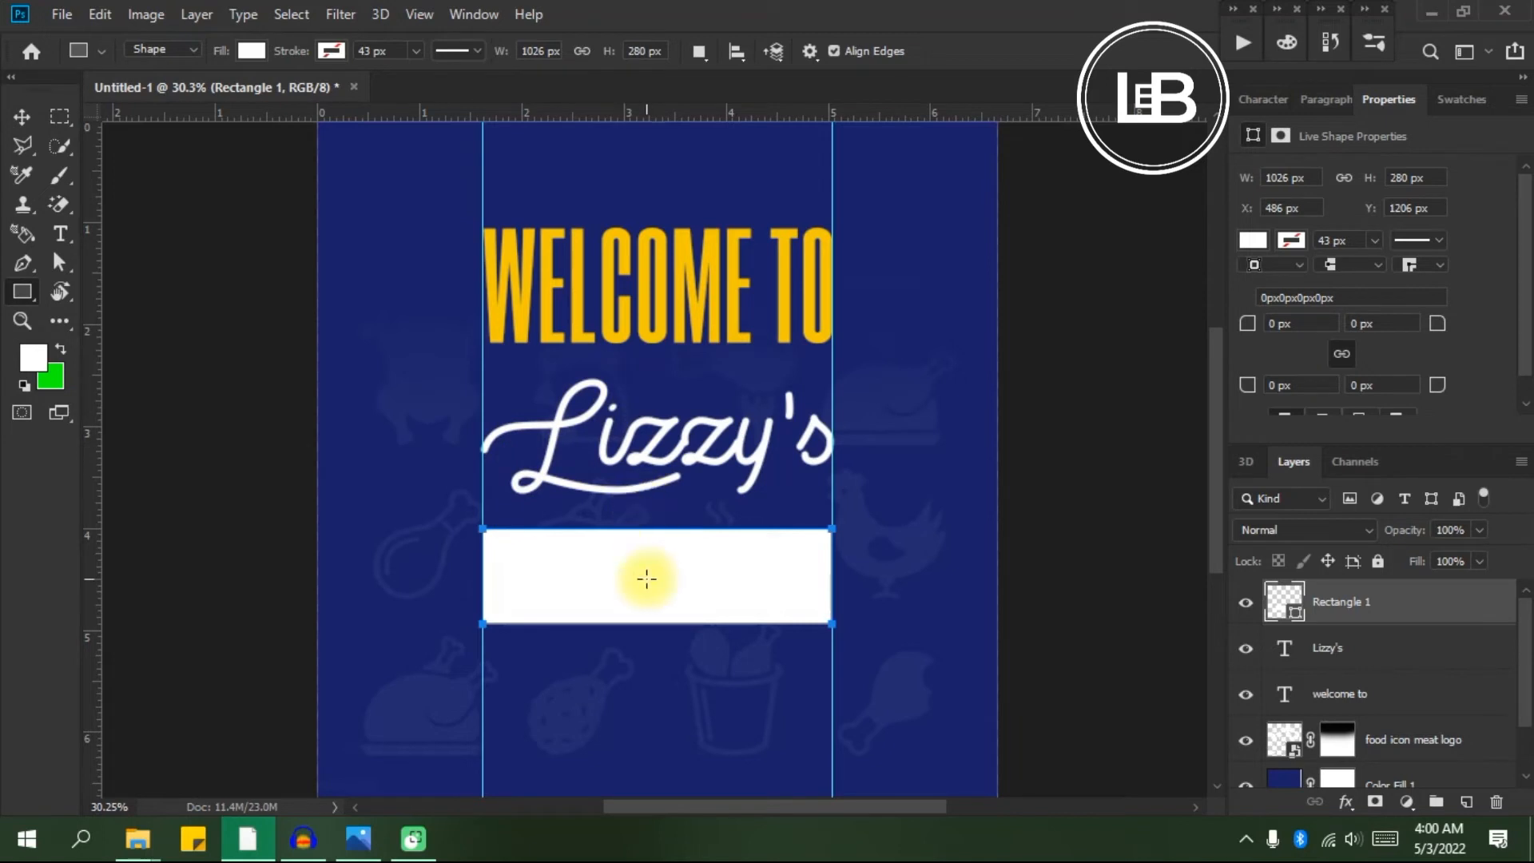
Duplicate the Lizzy's text, move the copy straight down onto the white rectangle, and stack its layer above Rectangle 1.
left_click(1342, 655)
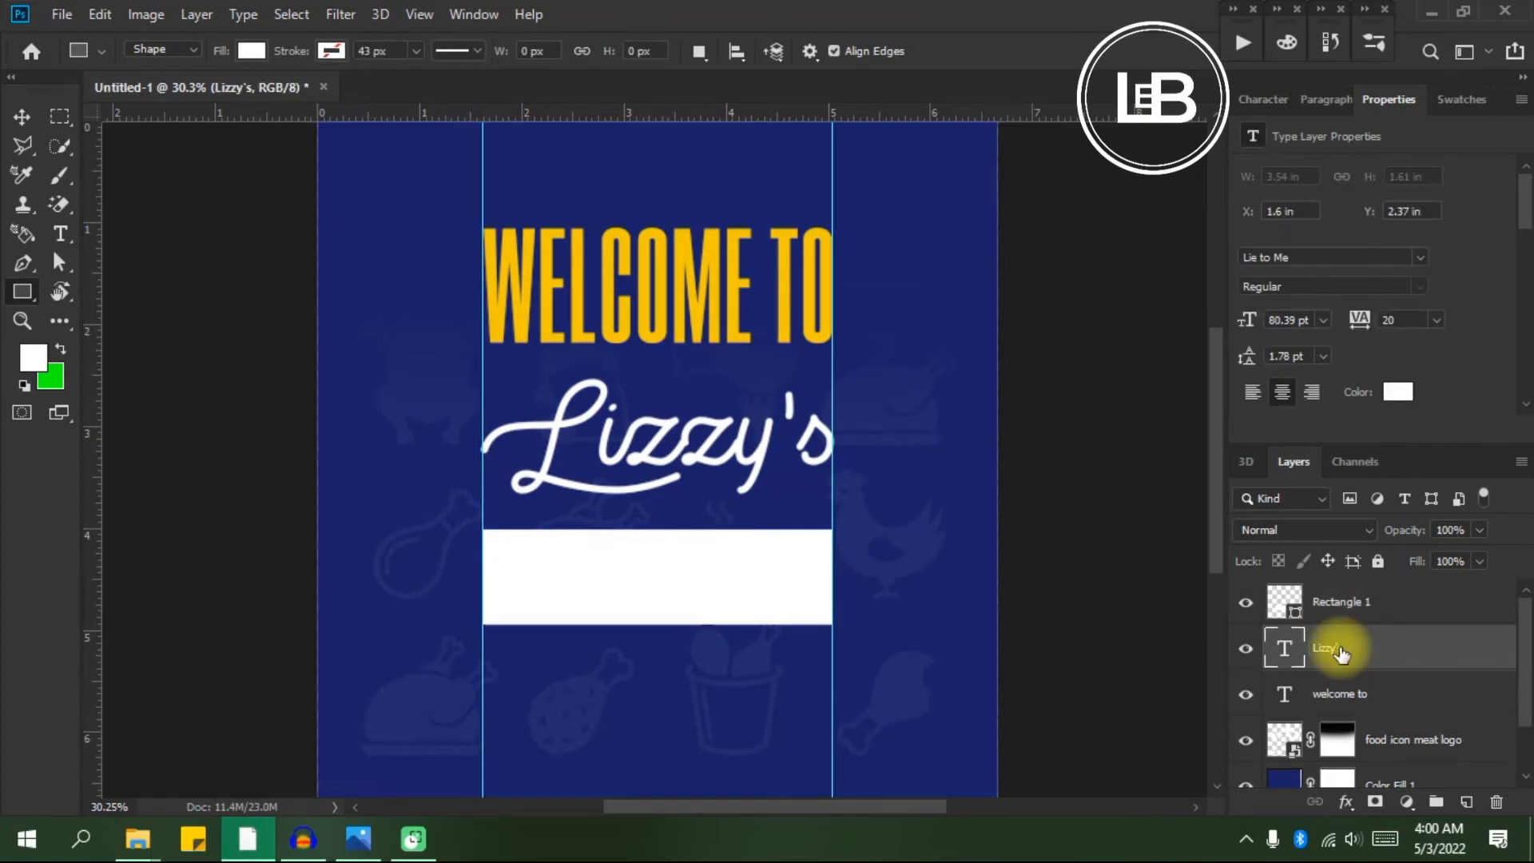
key("ctrl+j")
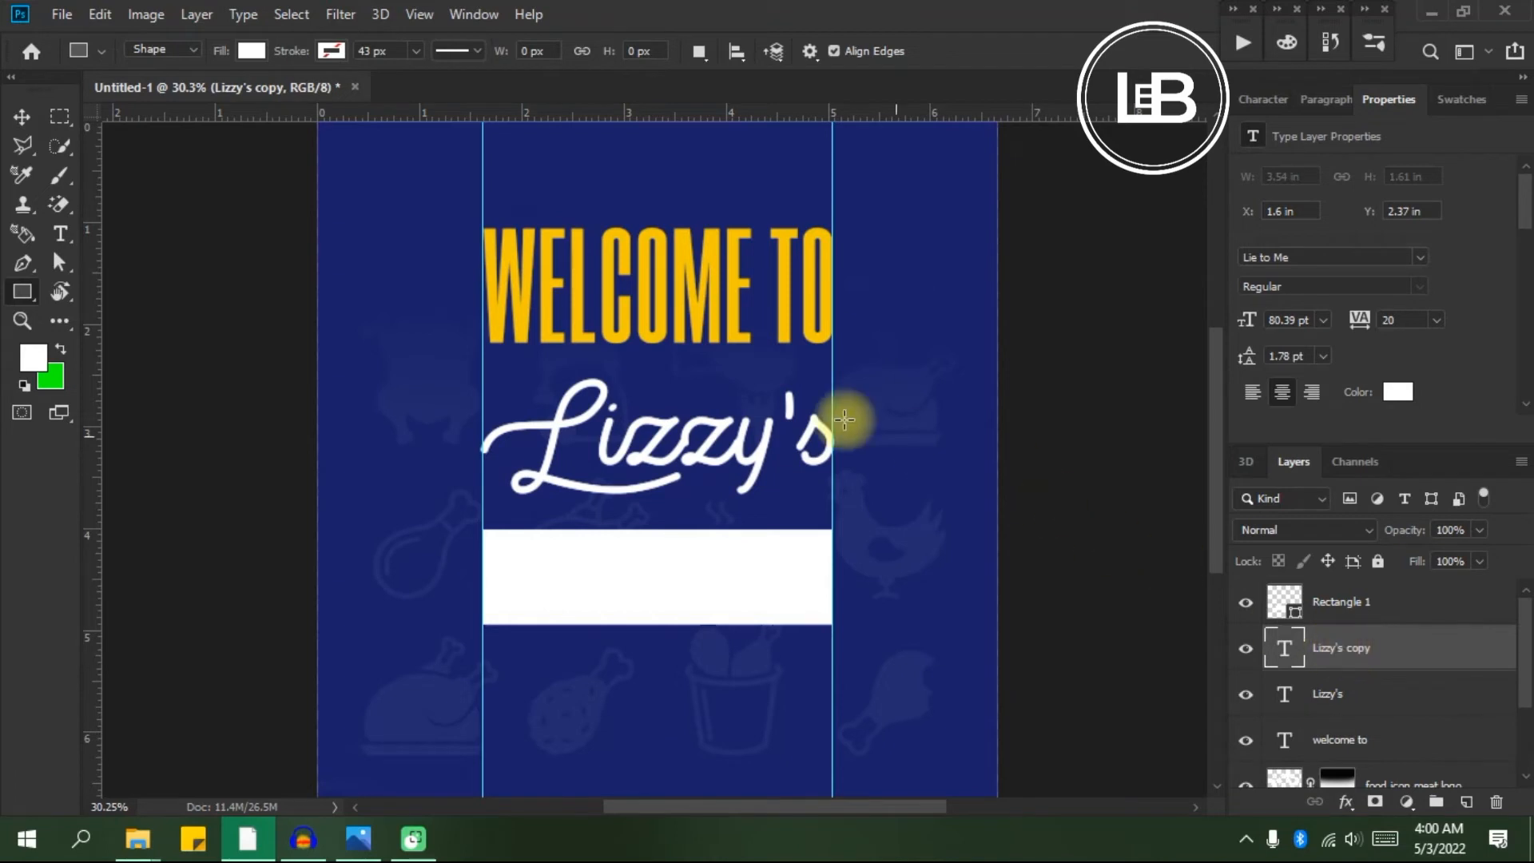
left_click(19, 115)
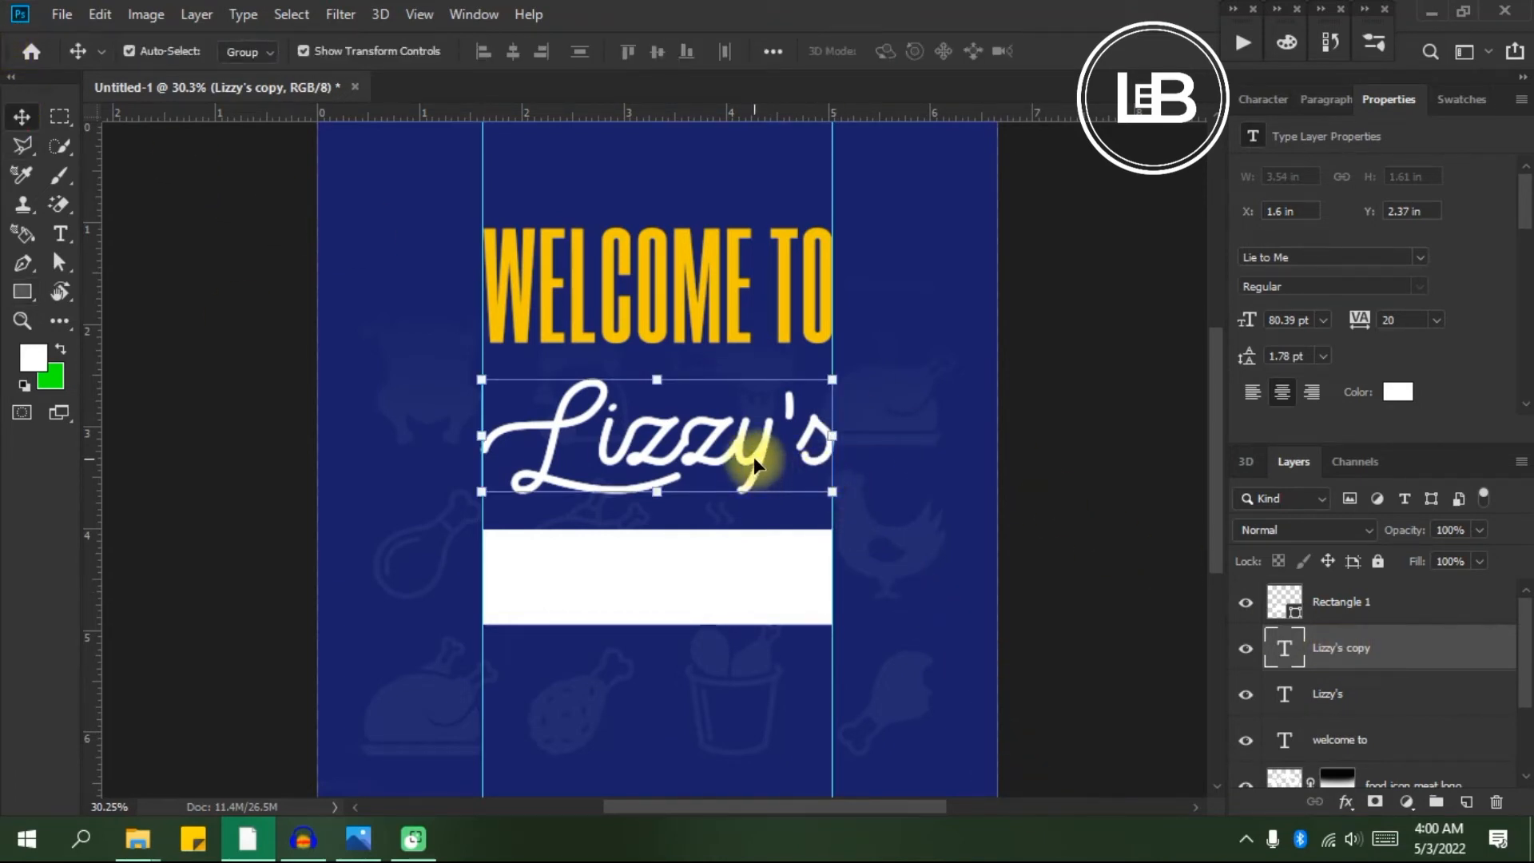
left_click_drag(754, 457, 748, 587)
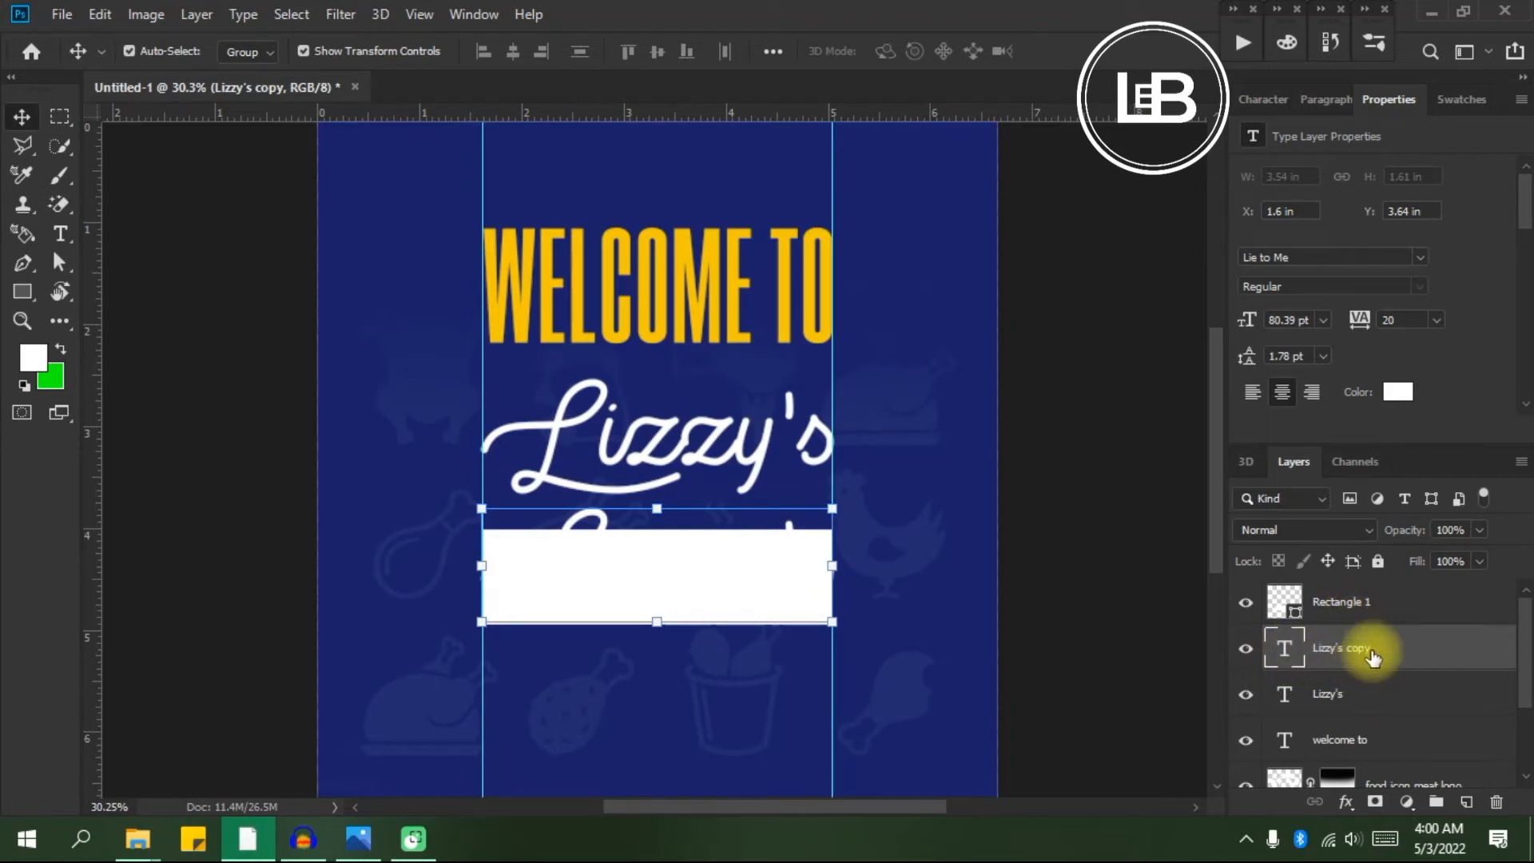
left_click_drag(1372, 656, 1379, 595)
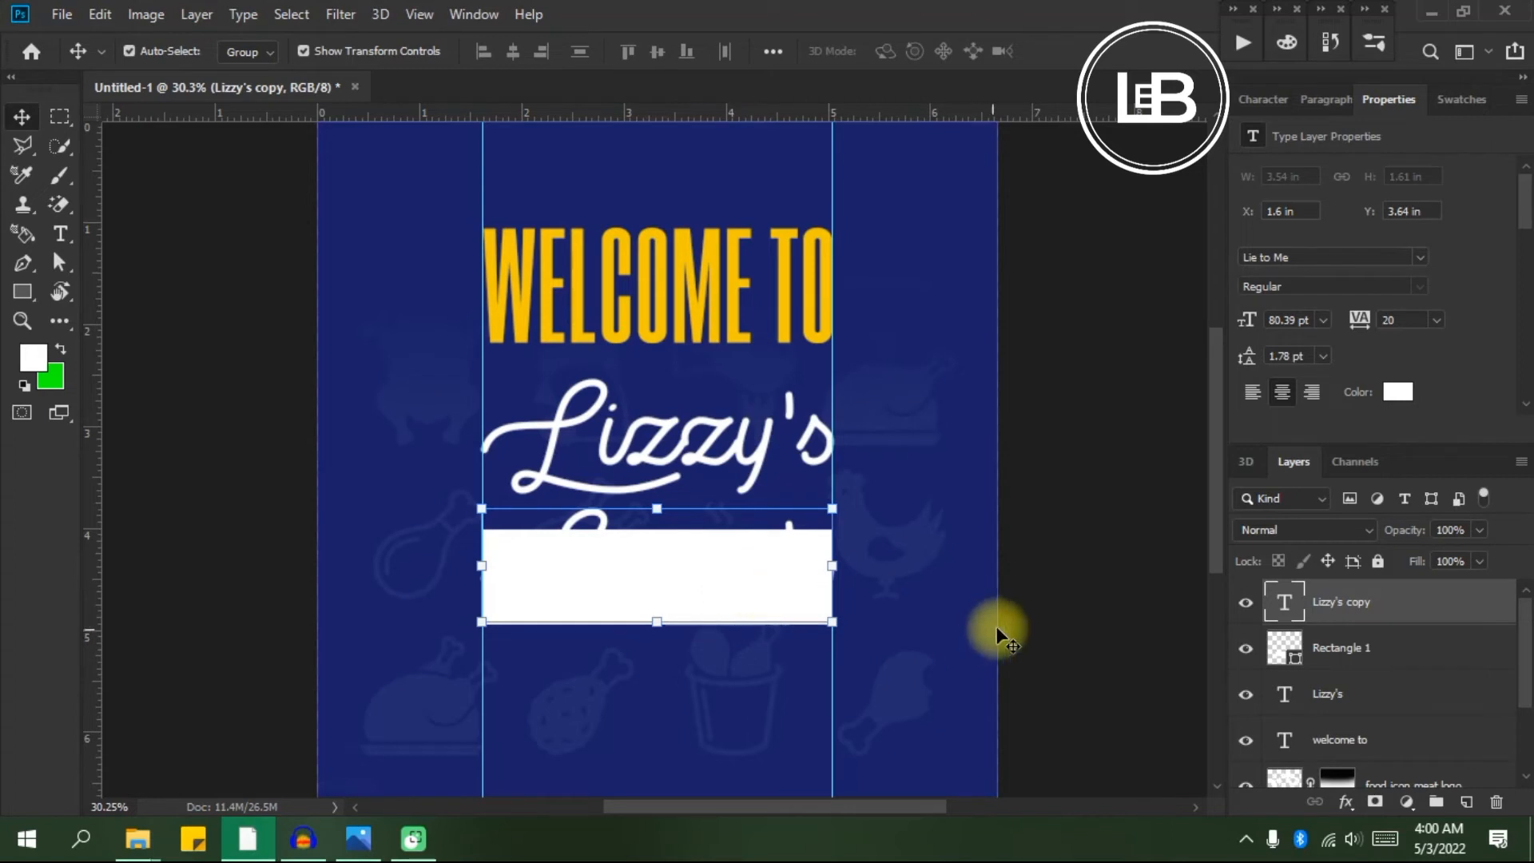
Colour all of the copied Lizzy's text dark blue, sampled from the flyer background.
double_click(1284, 612)
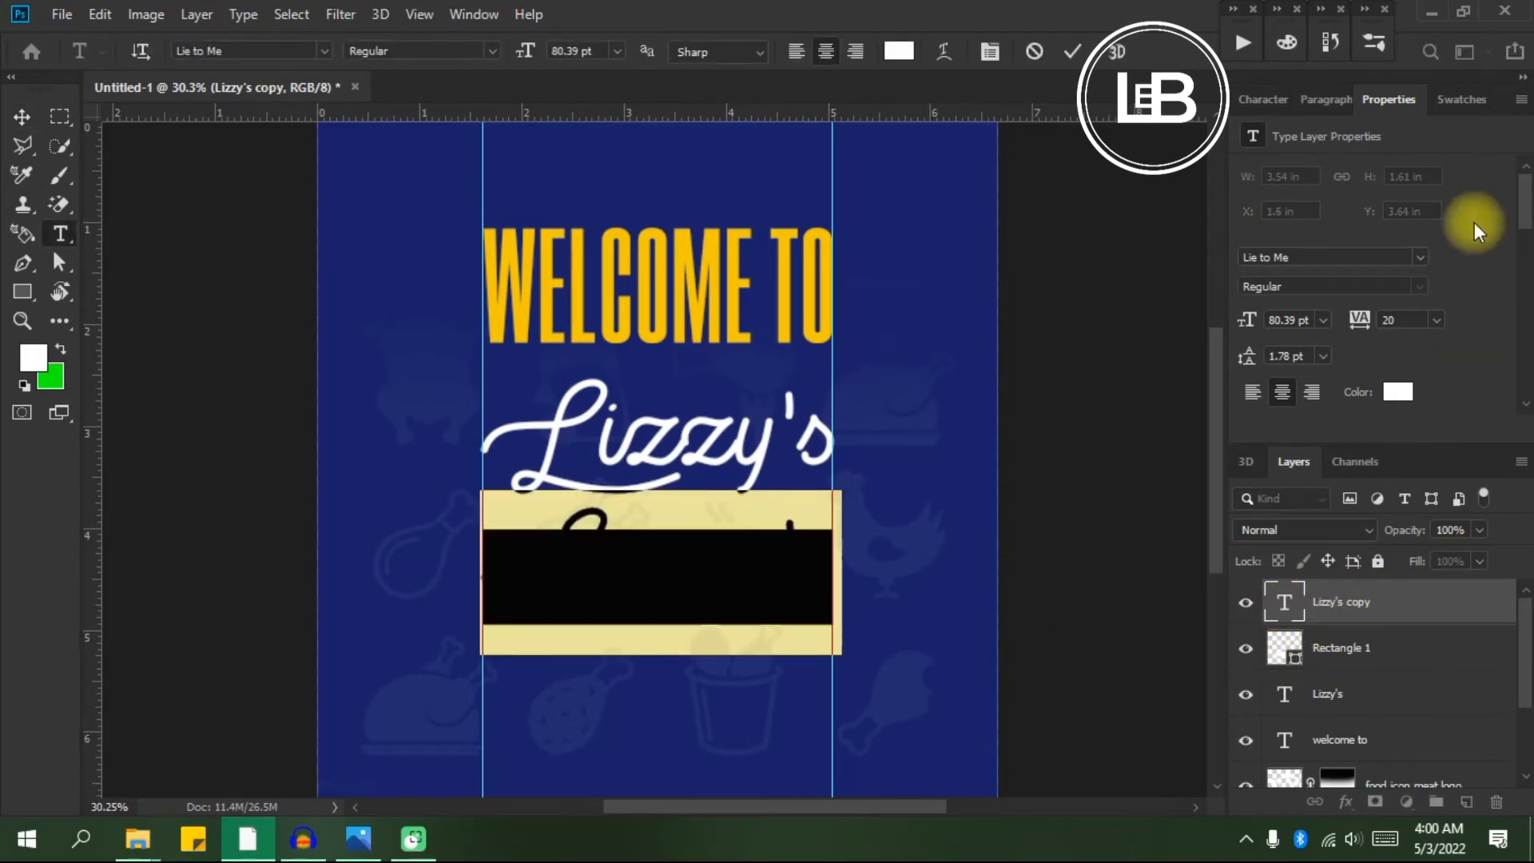
left_click(1274, 99)
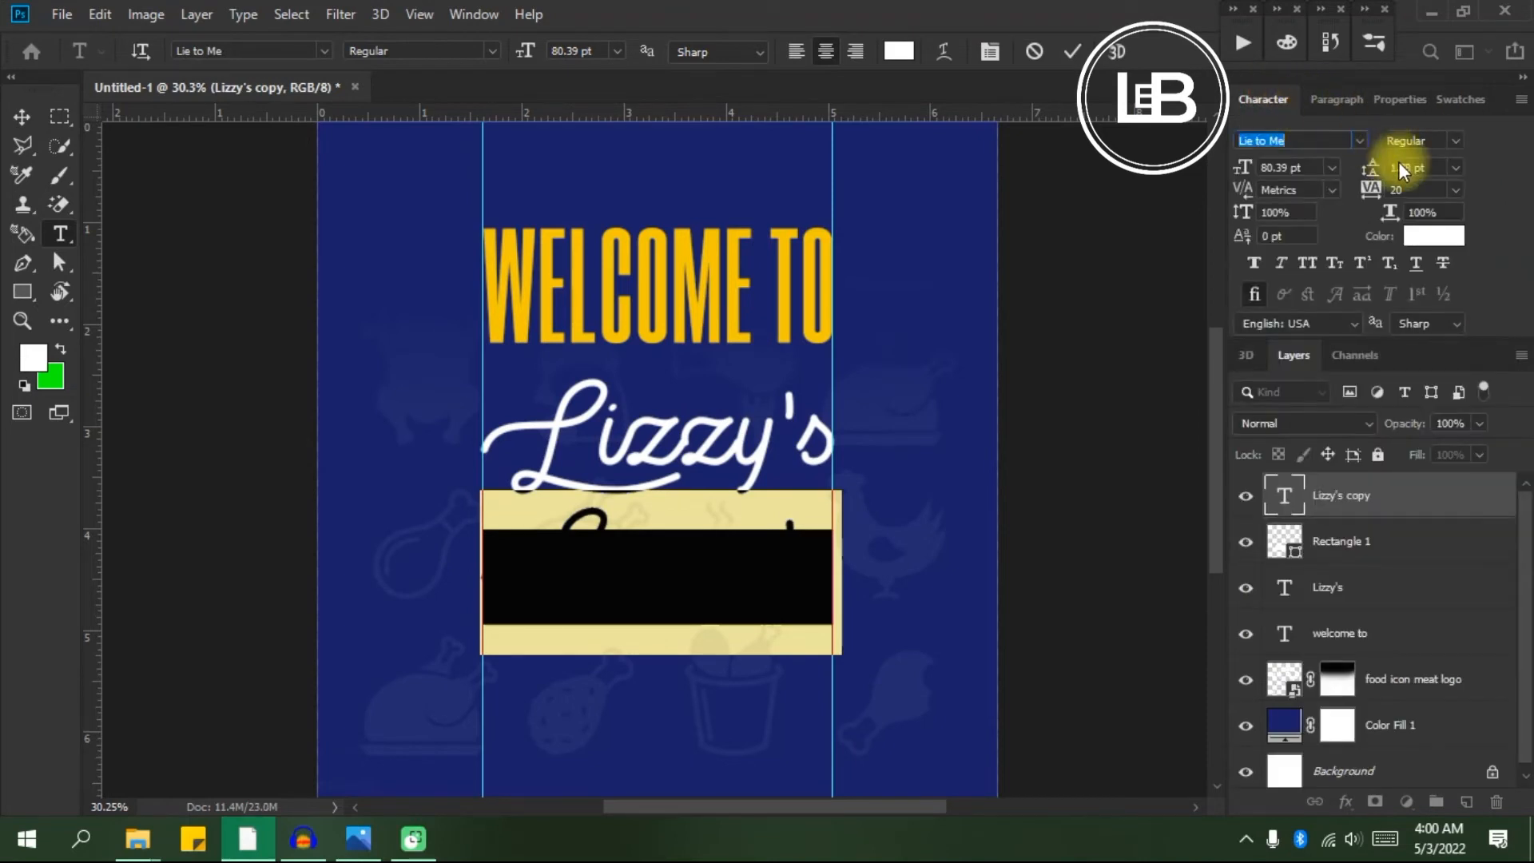
left_click(1431, 235)
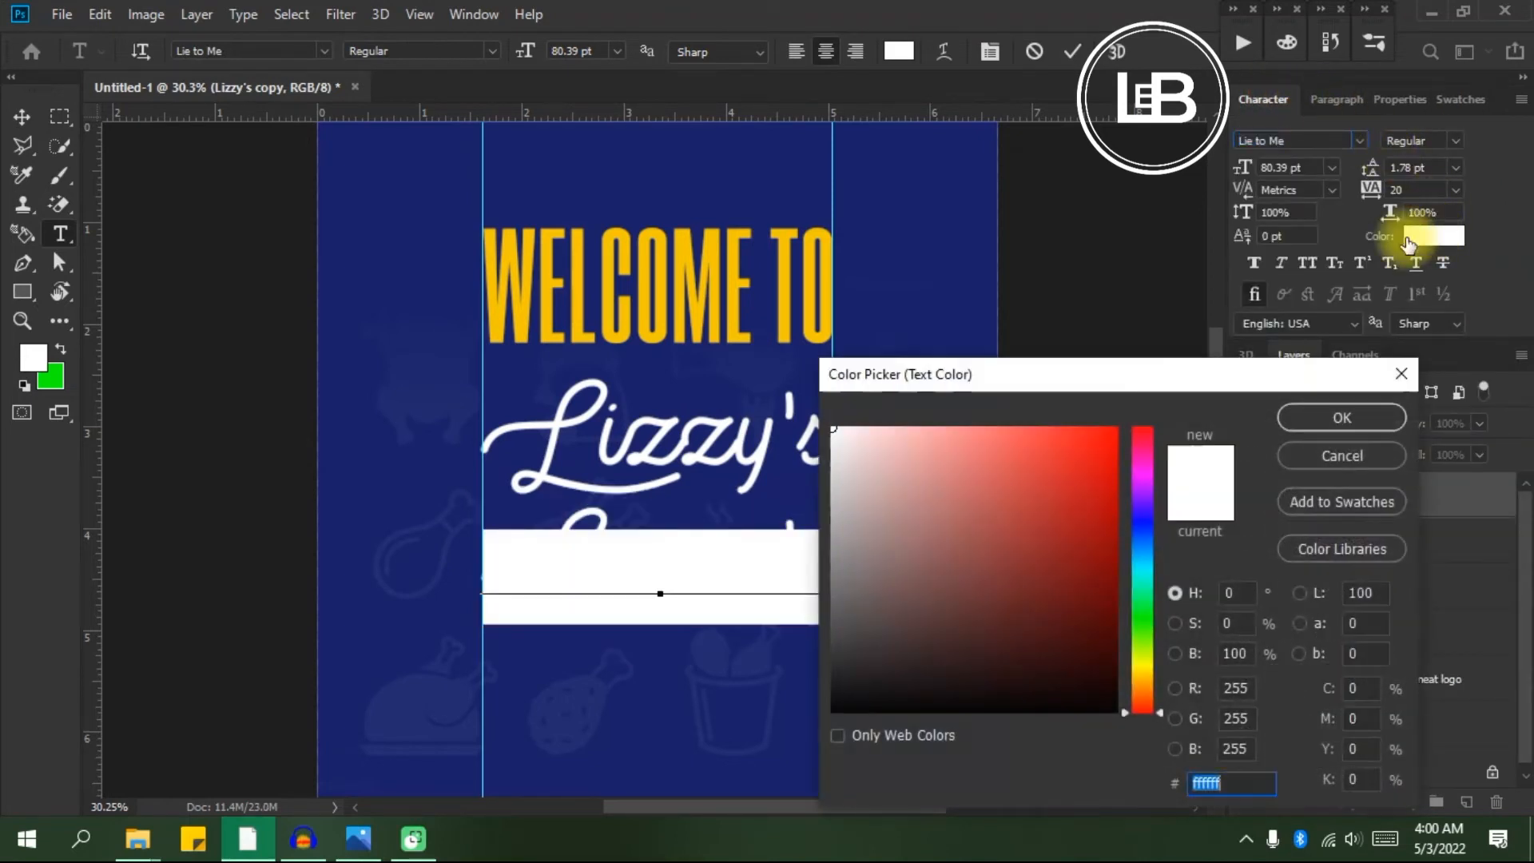
left_click(893, 296)
left_click(1313, 430)
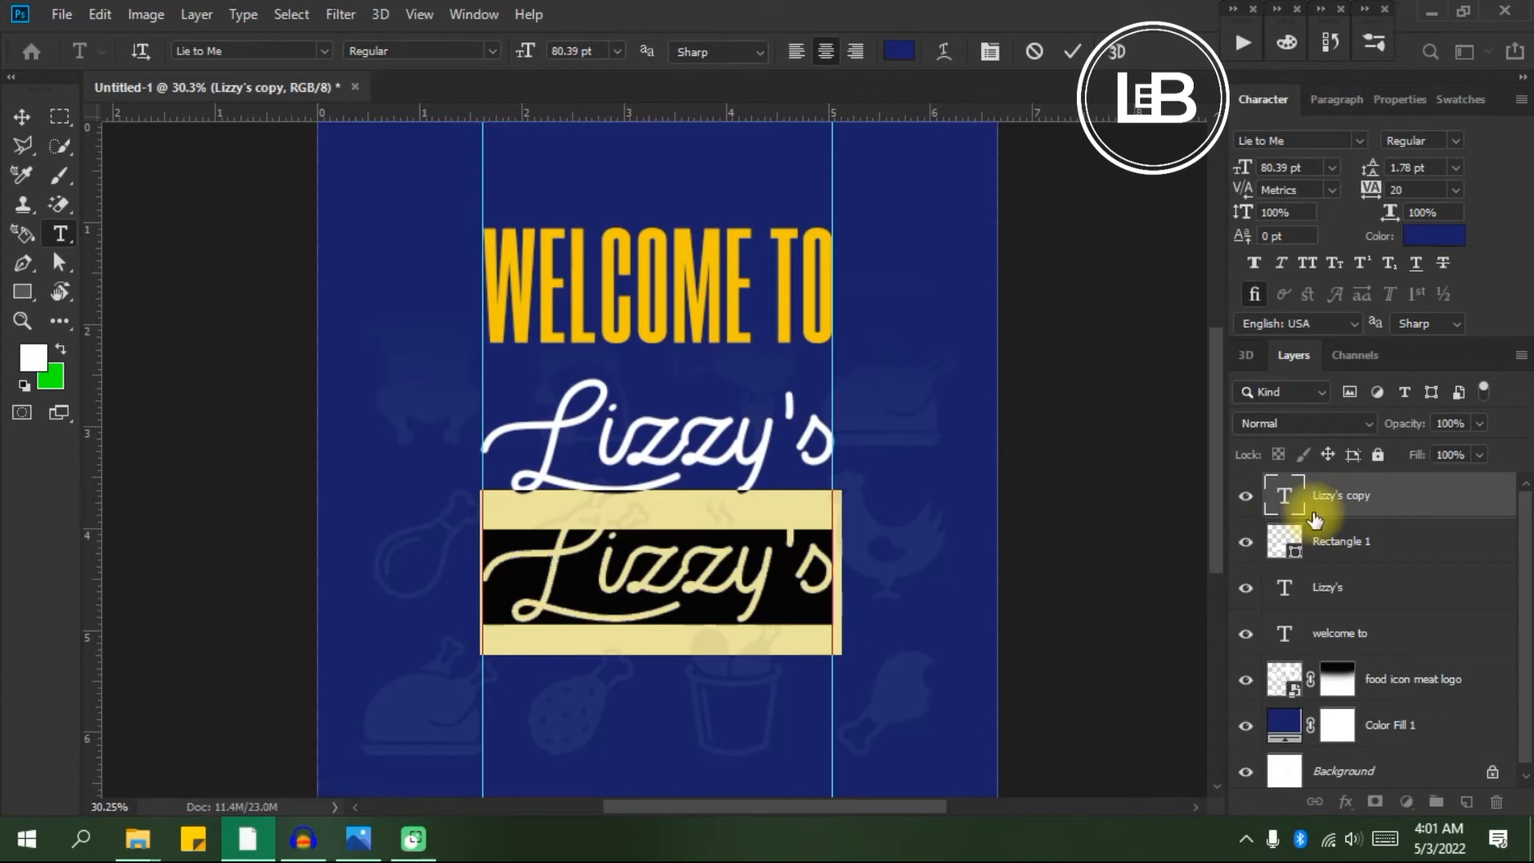
Replace the copied text with "cold store" and compare it with the sample flyer.
type("co")
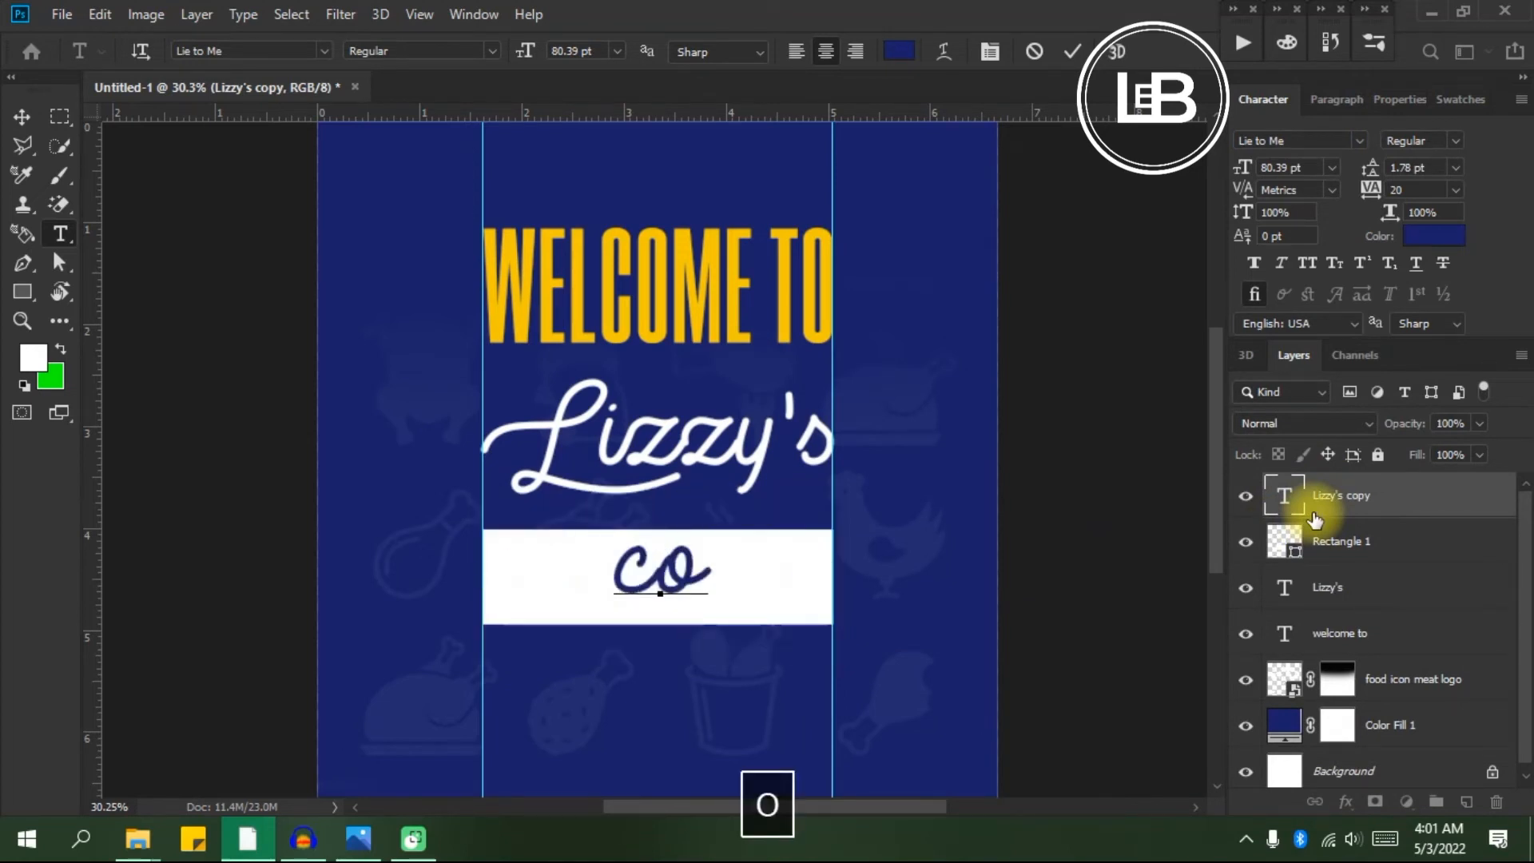
type("ld store")
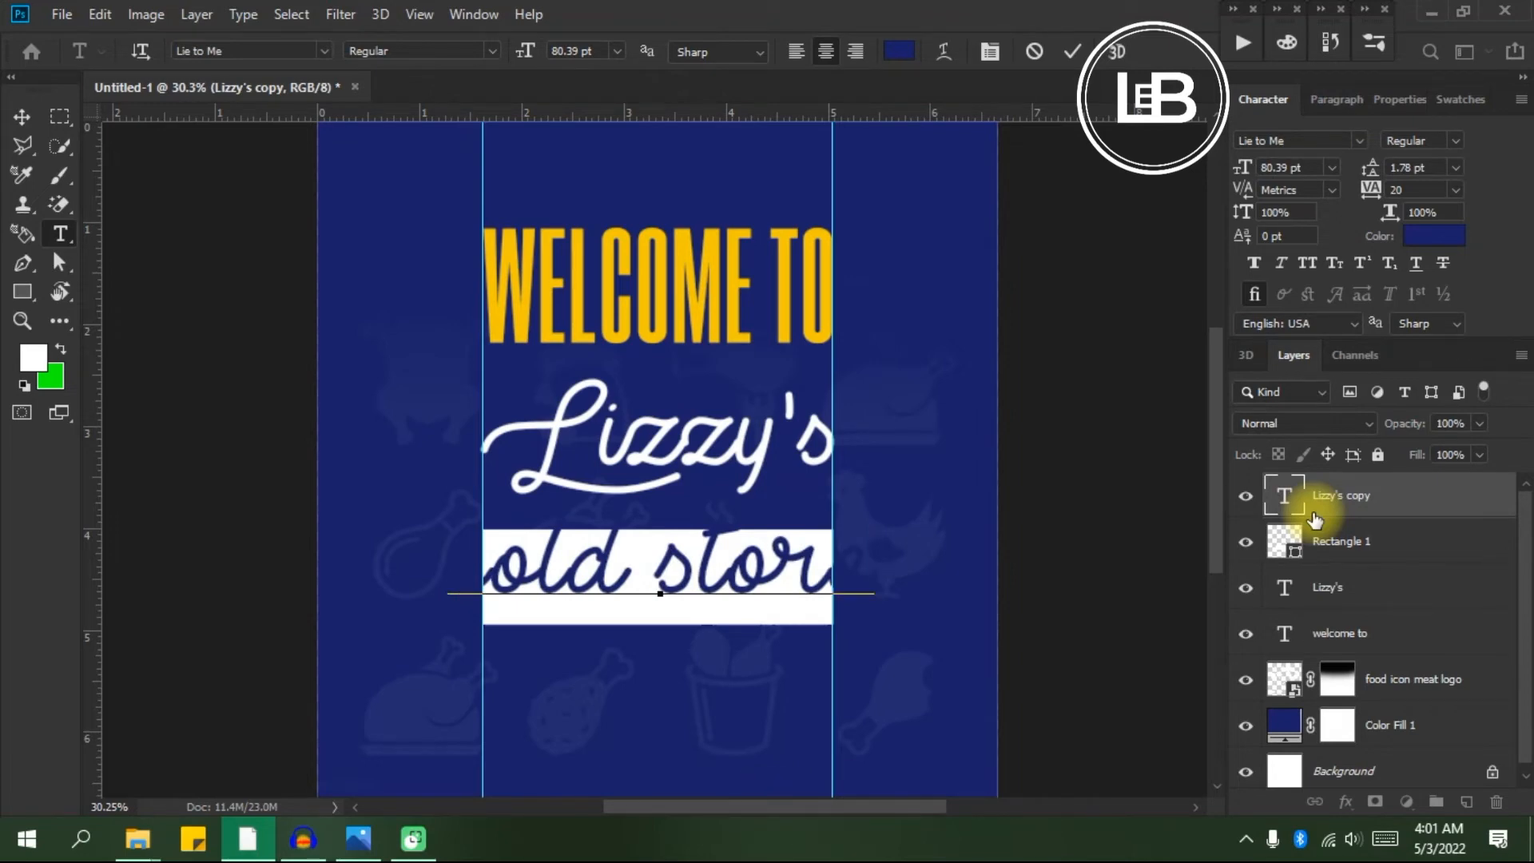
key("alt+Tab")
key("alt+Tab")
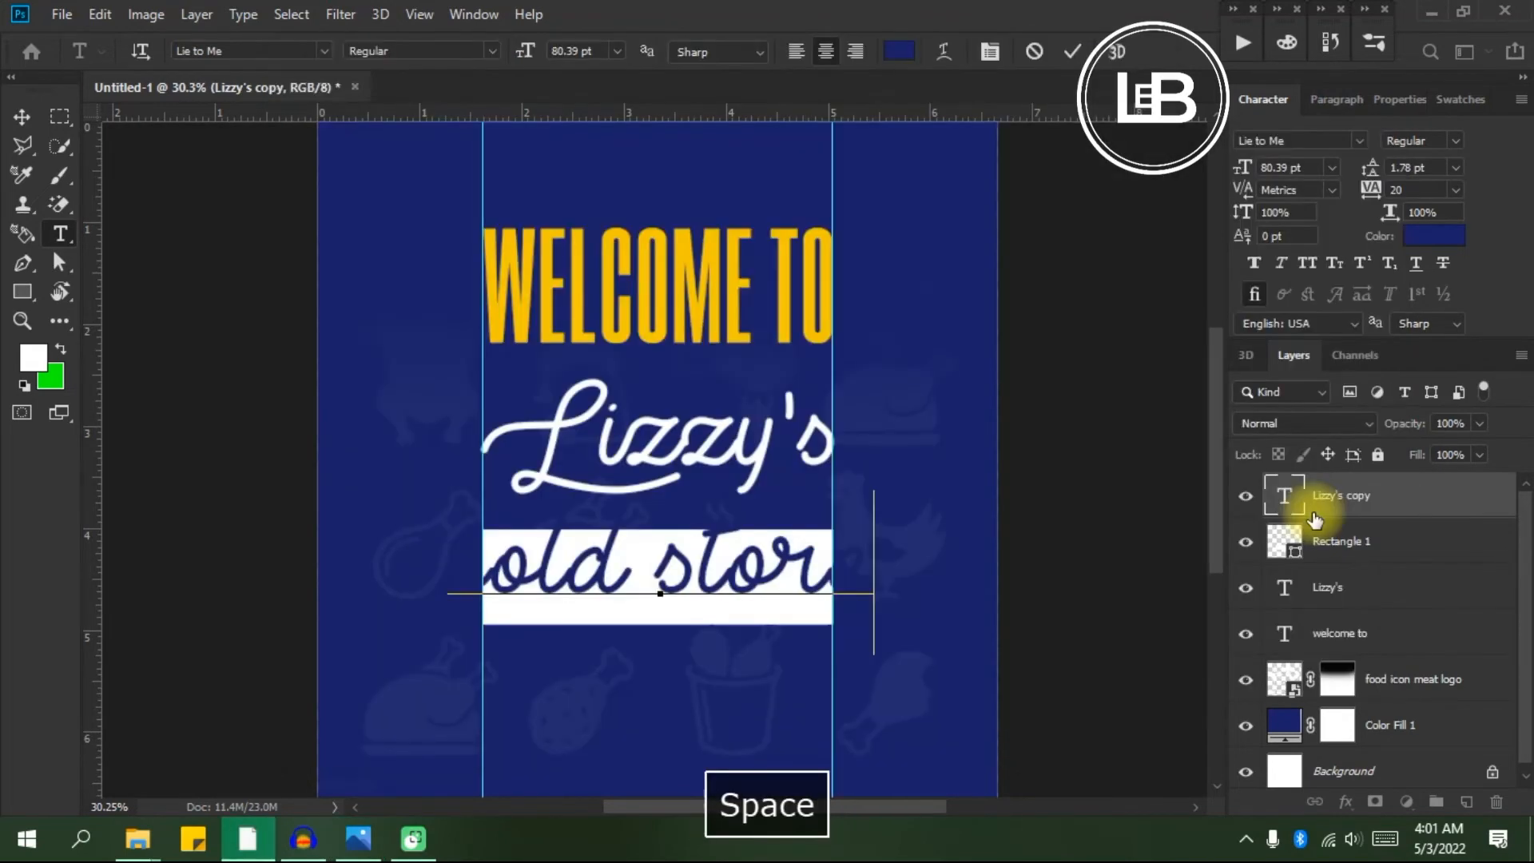
Set the whole cold store text to the Montserrat font with All Caps.
left_click_drag(880, 609, 448, 592)
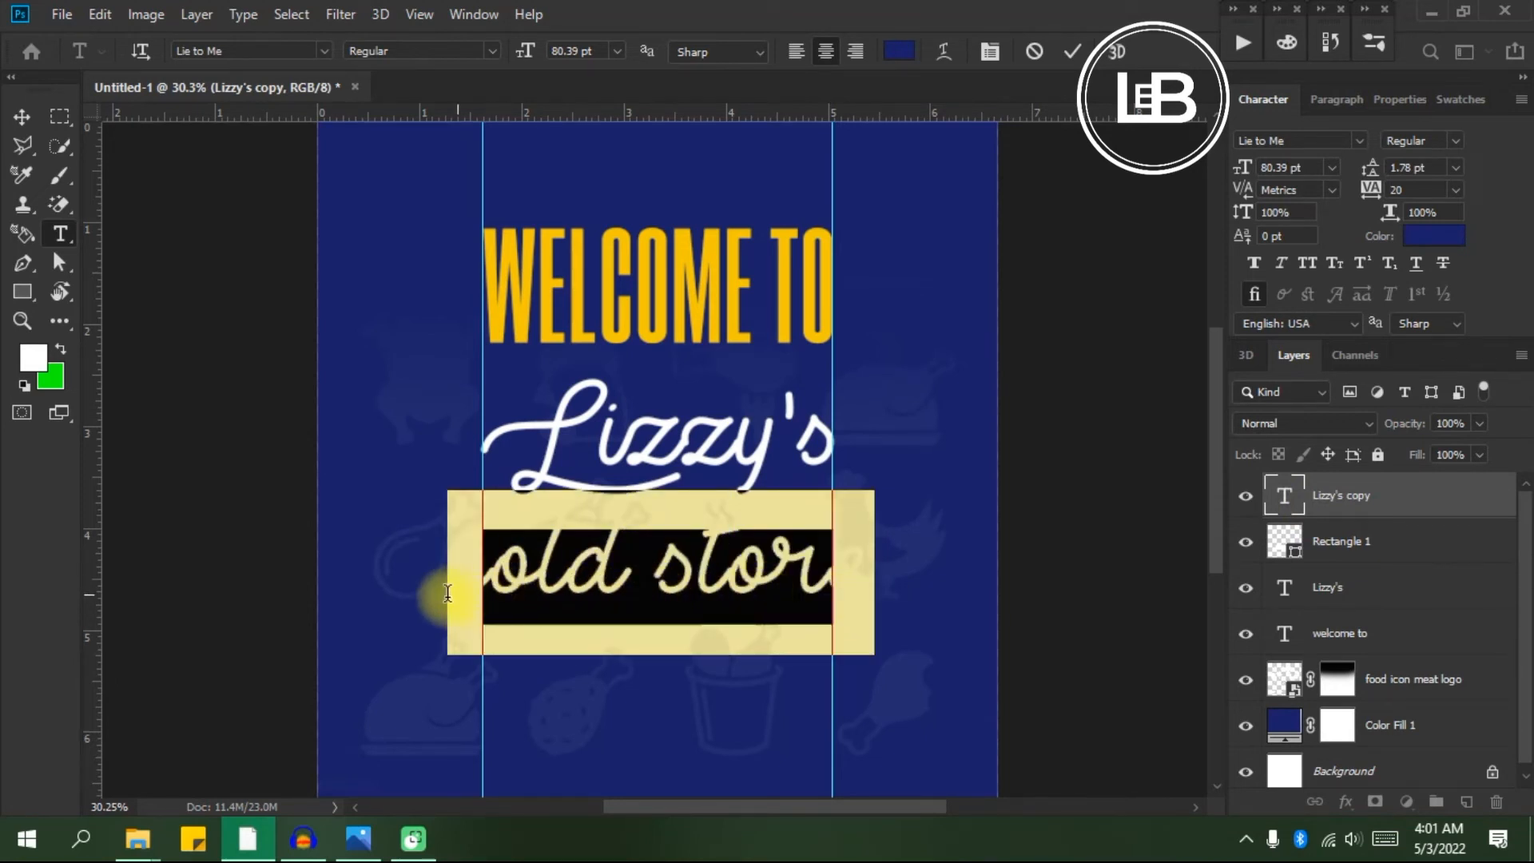
left_click(1358, 142)
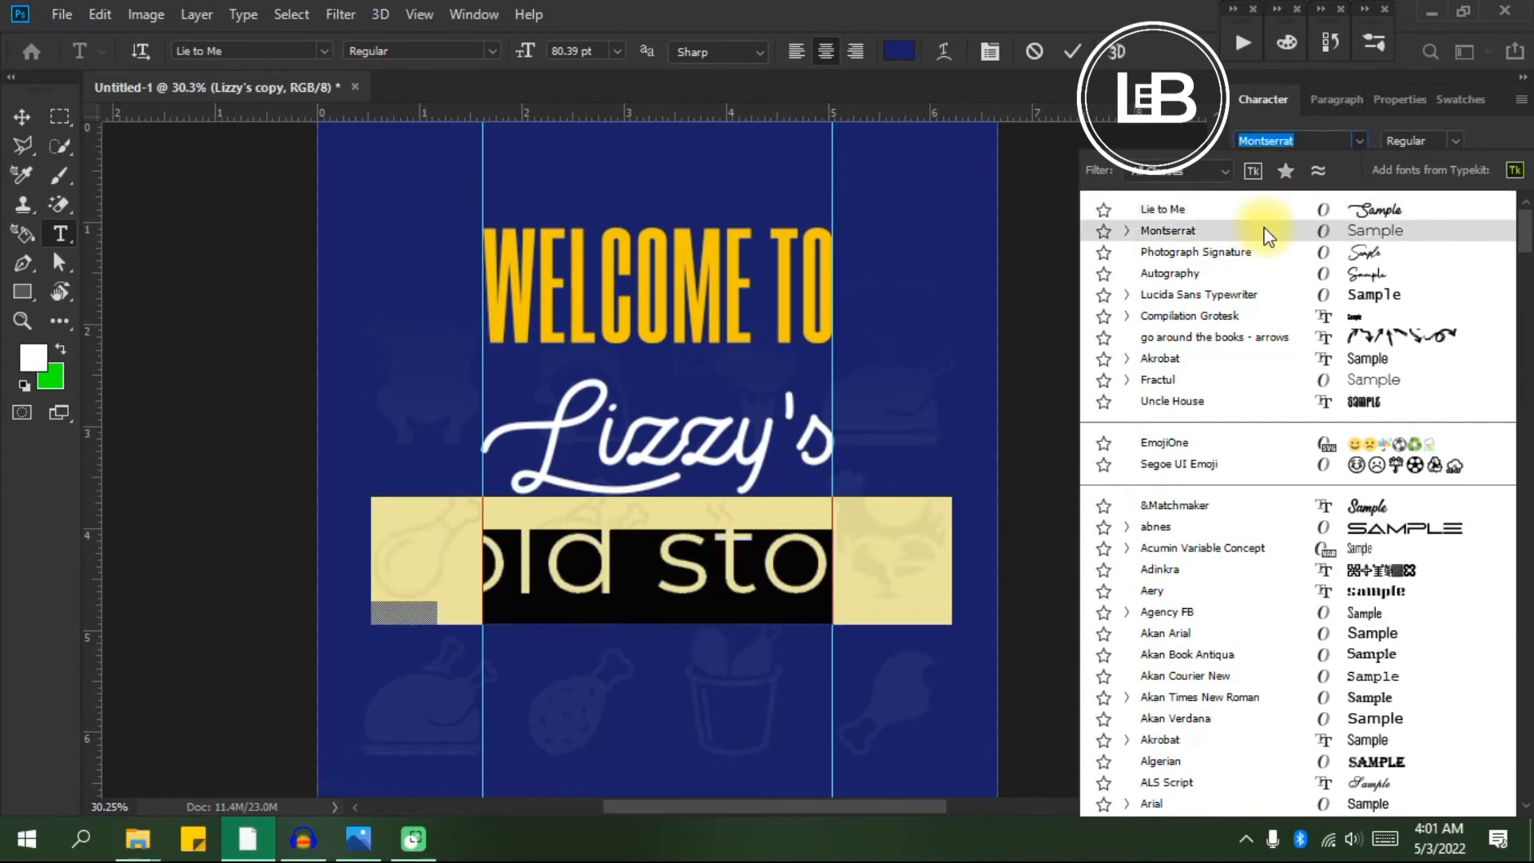
left_click(1270, 232)
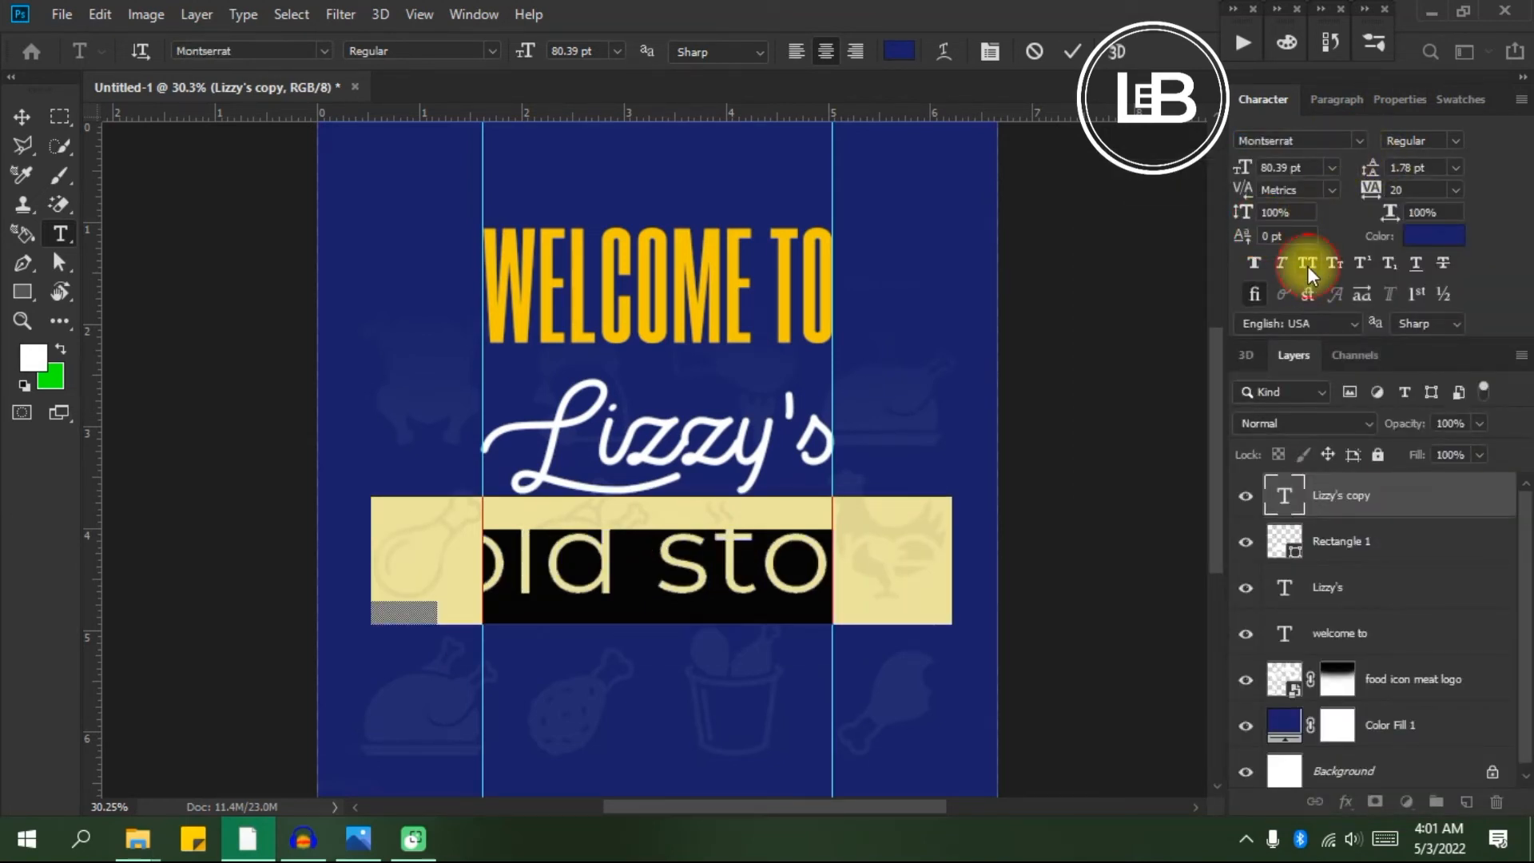
left_click(1307, 264)
Reduce the COLD STORE text's font size to 29 pt so it fits inside the white rectangle.
left_click(1270, 168)
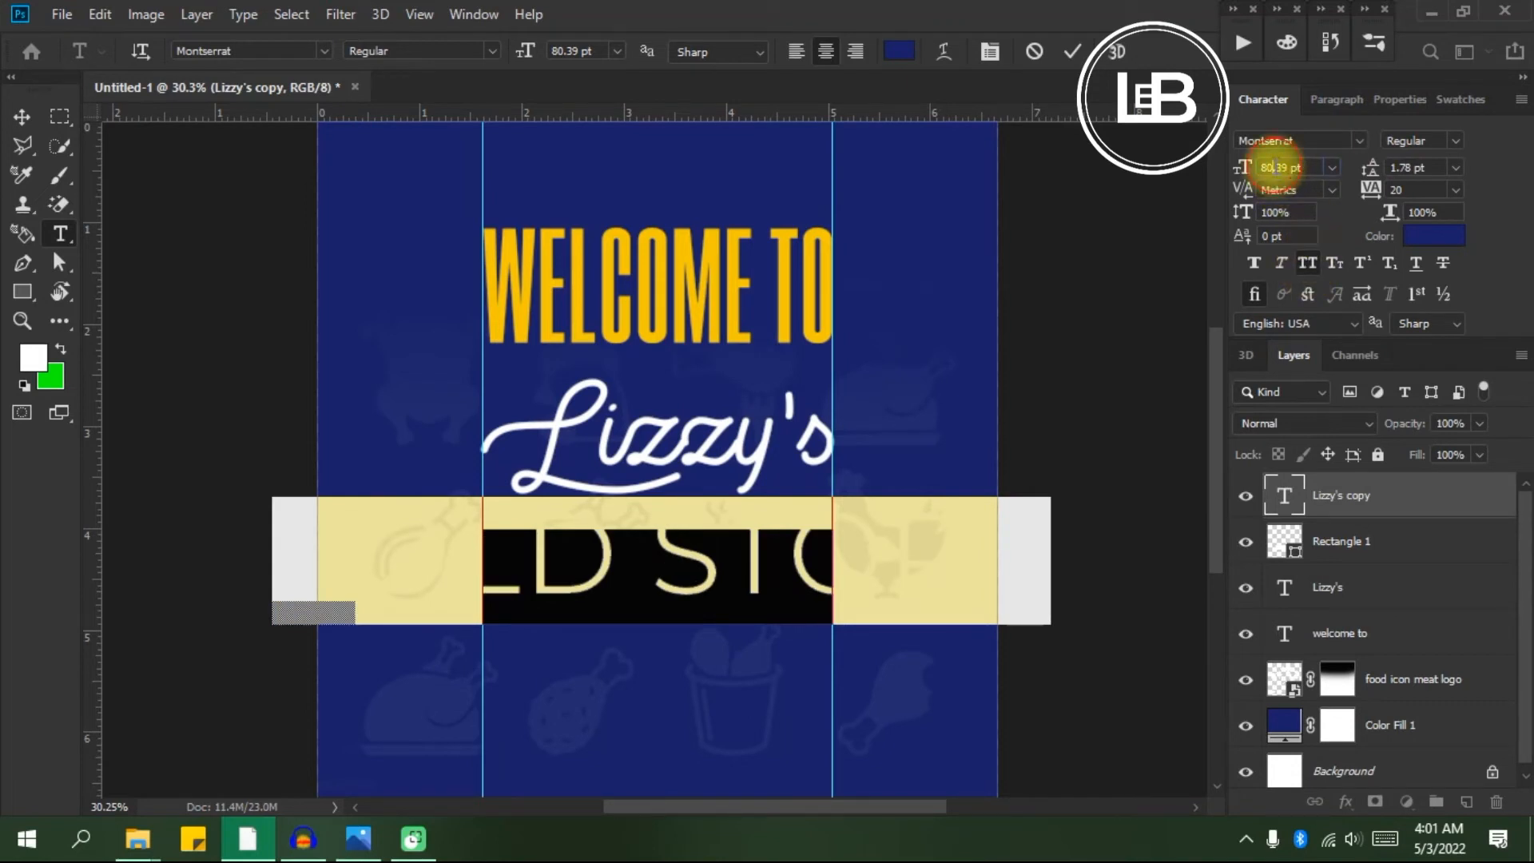
key("Down")
key("Down")
key("Down")
key("Down")
key("Down")
key("Down")
key("Down")
key("Down")
key("Down")
key("Down")
key("Down")
key("Down")
key("Down")
key("Down")
key("Down")
key("Down")
key("Down")
key("Down")
key("Down")
key("Down")
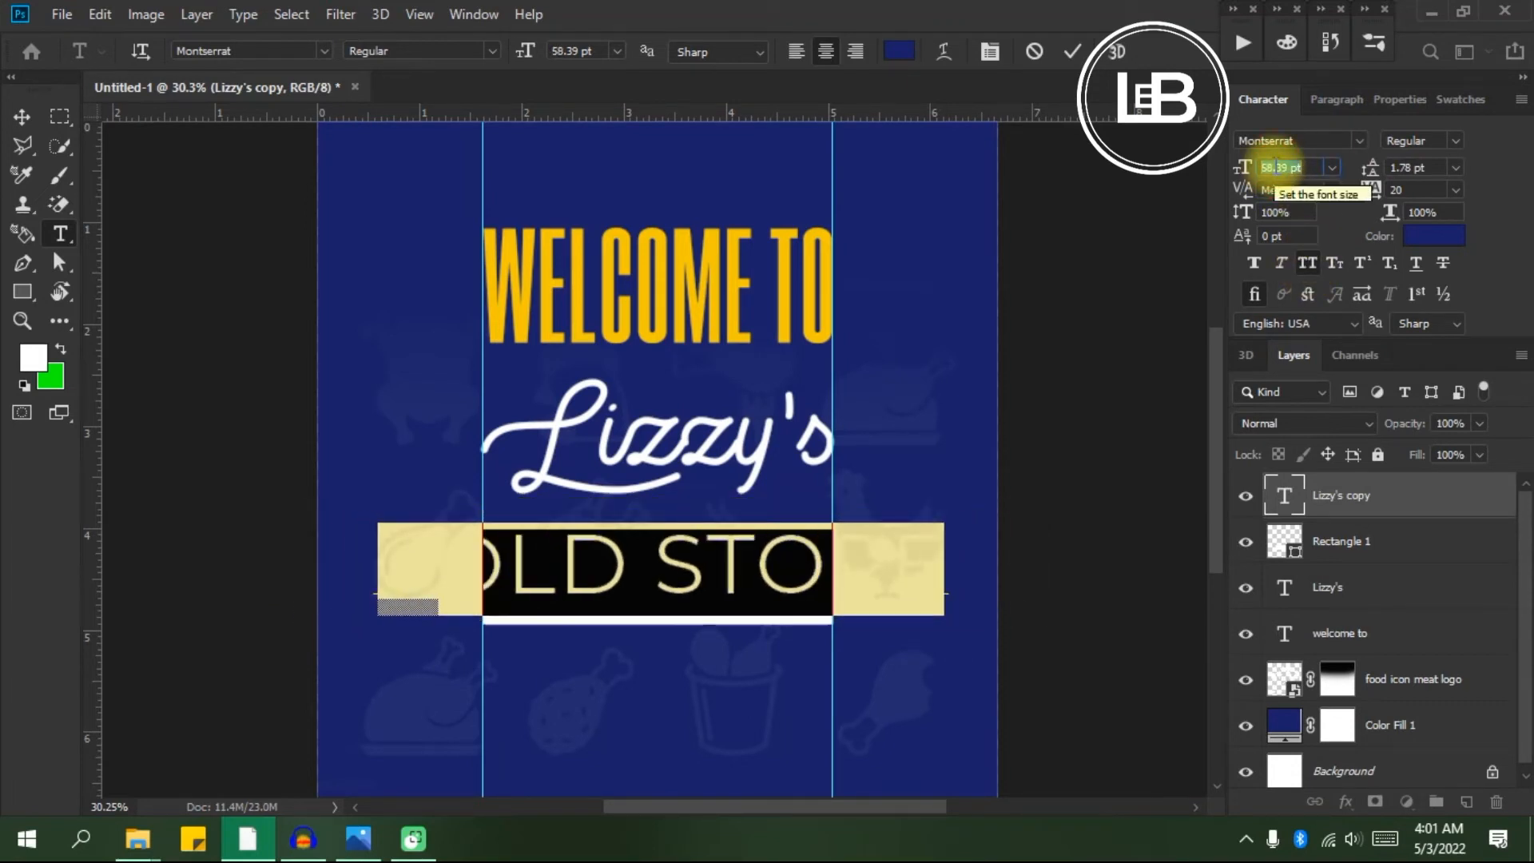
key("Down")
key("Down")
key("Down")
key("Down")
key("Down")
key("Down")
key("Down")
key("Down")
key("Down")
key("Down")
key("Down")
key("Down")
key("Down")
key("Down")
key("Down")
key("Down")
key("Down")
key("Down")
key("Down")
key("Down")
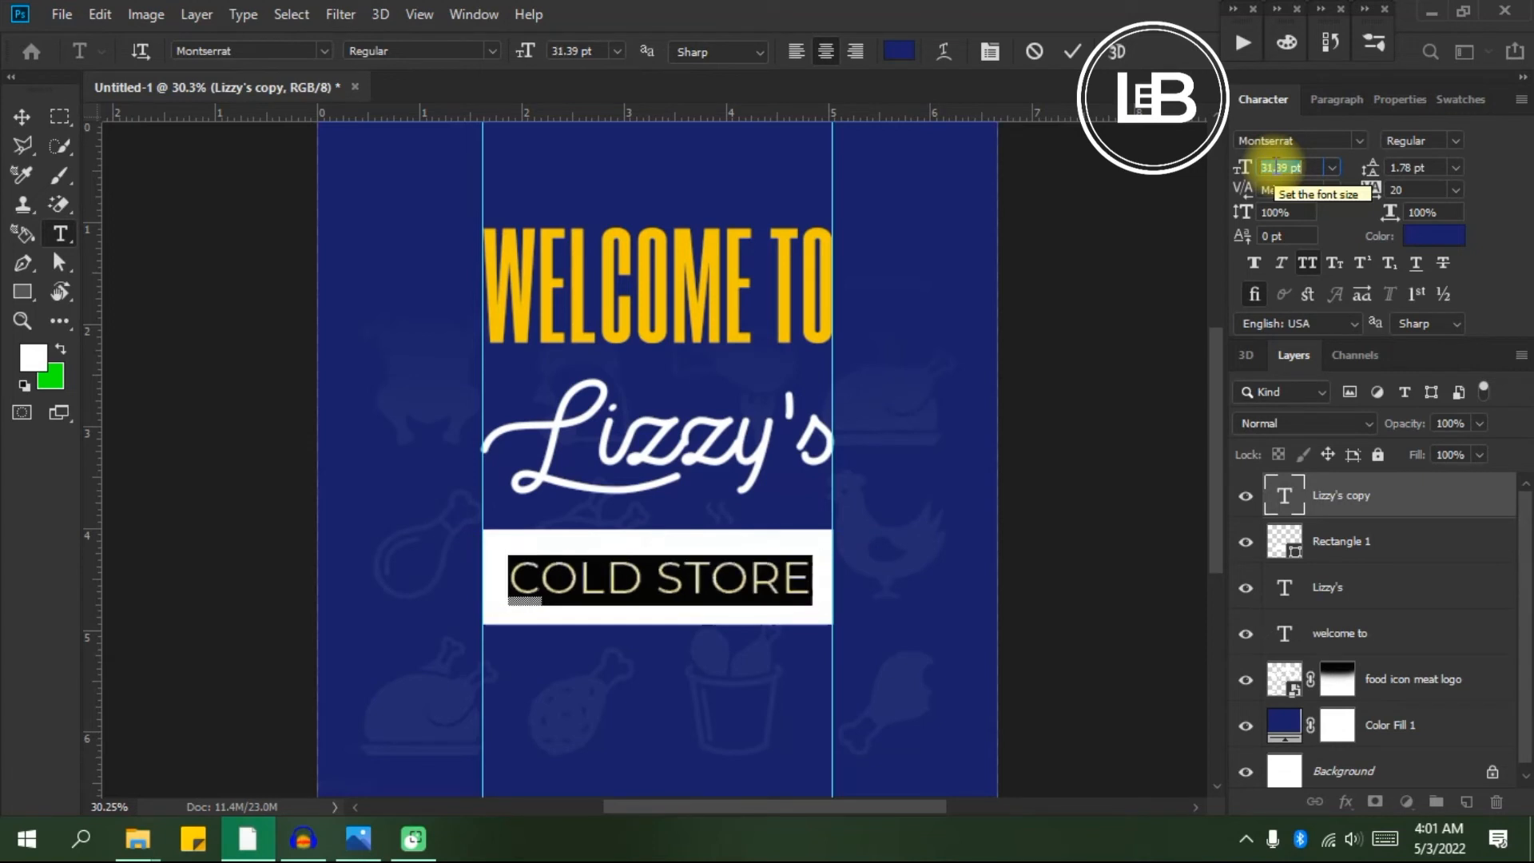
type("29")
key("Return")
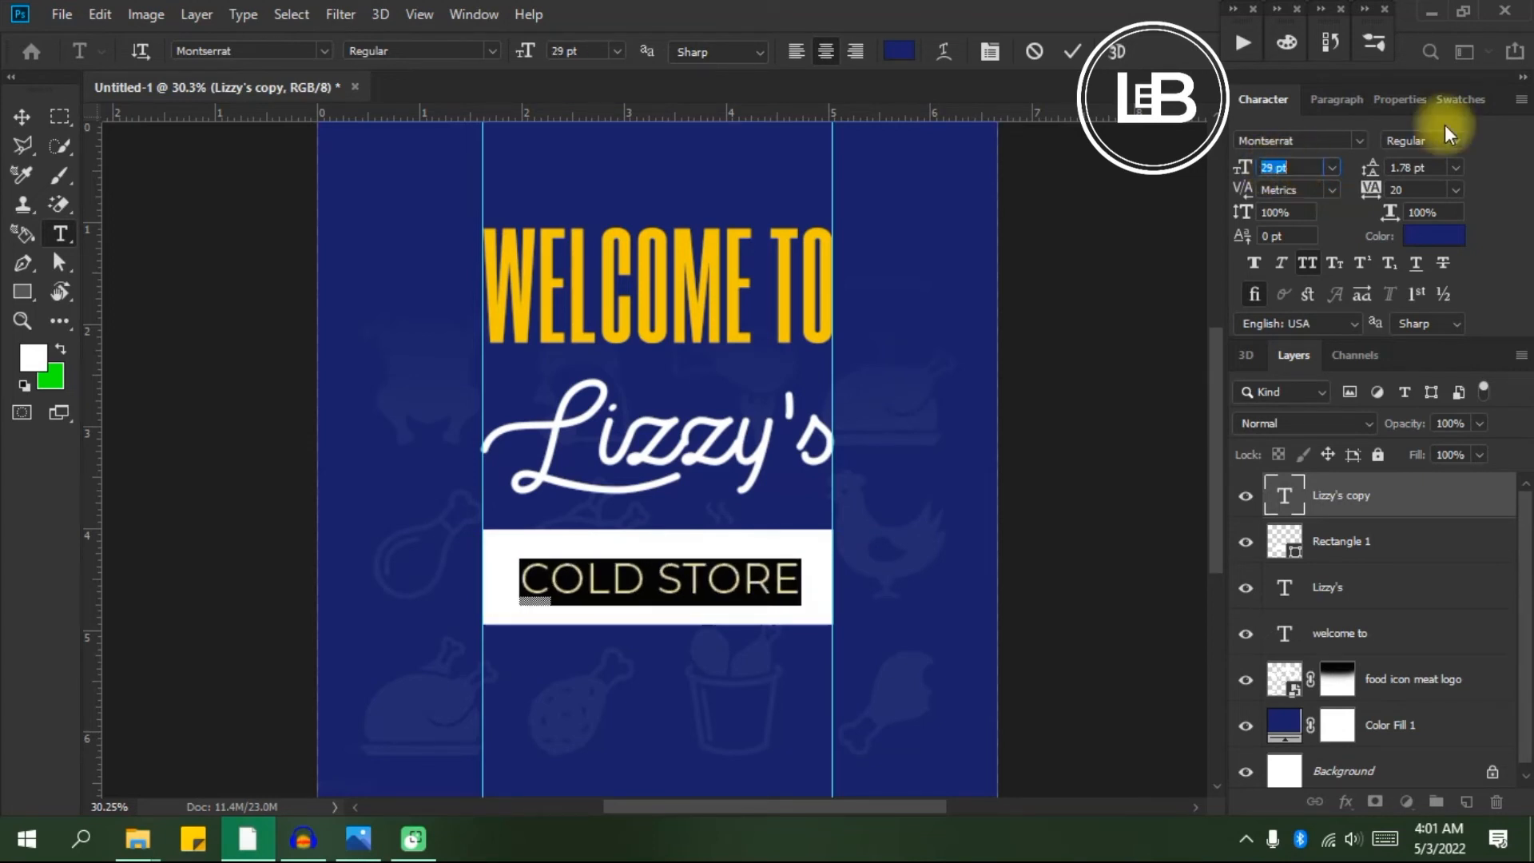
Set the COLD STORE text to the ExtraBold style at 30 pt and commit the text edit.
left_click(1456, 142)
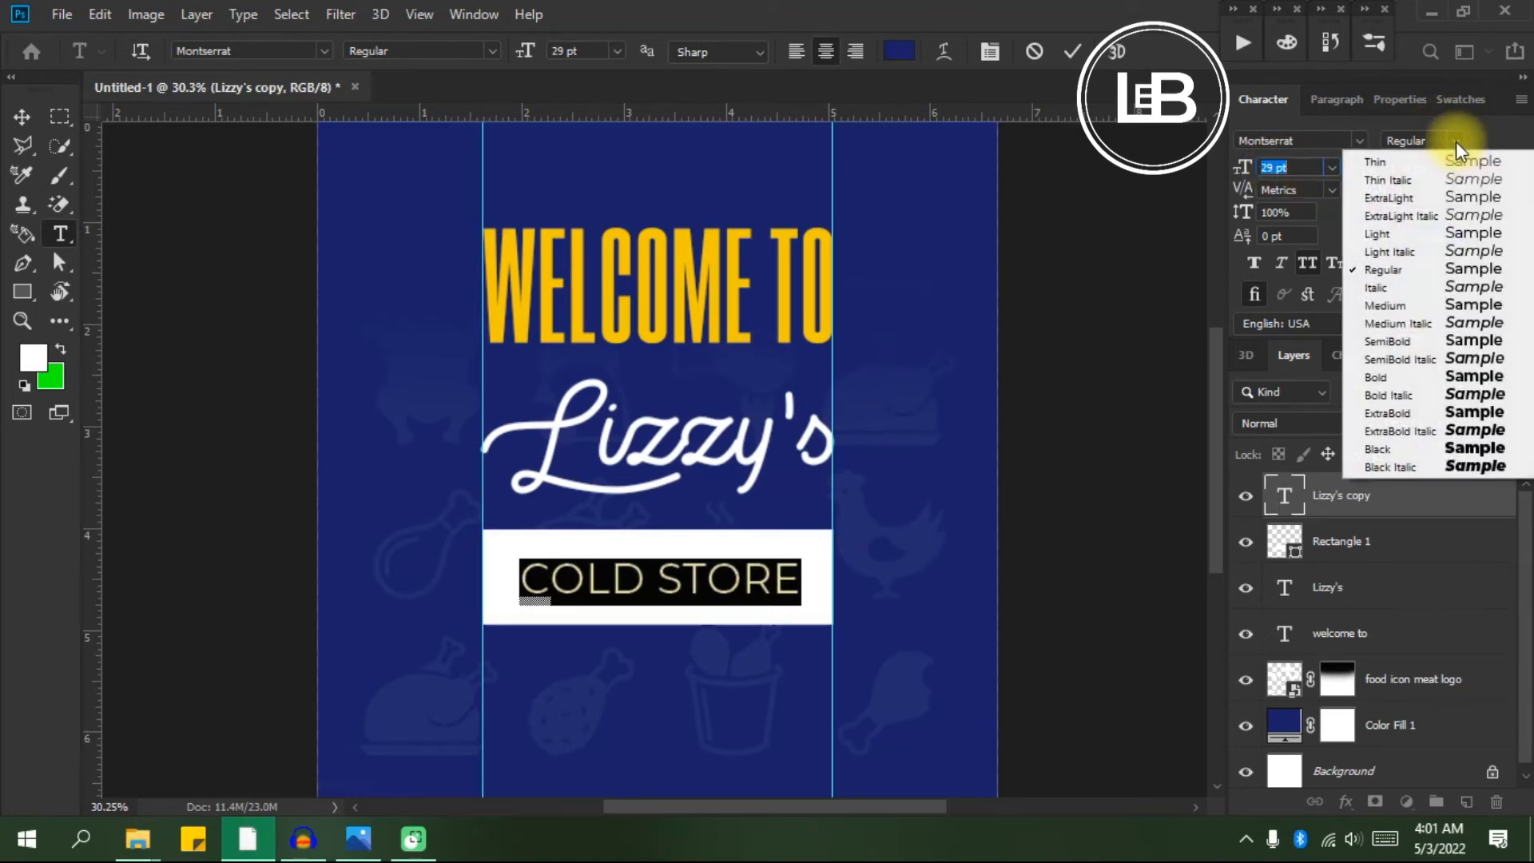
left_click(1388, 409)
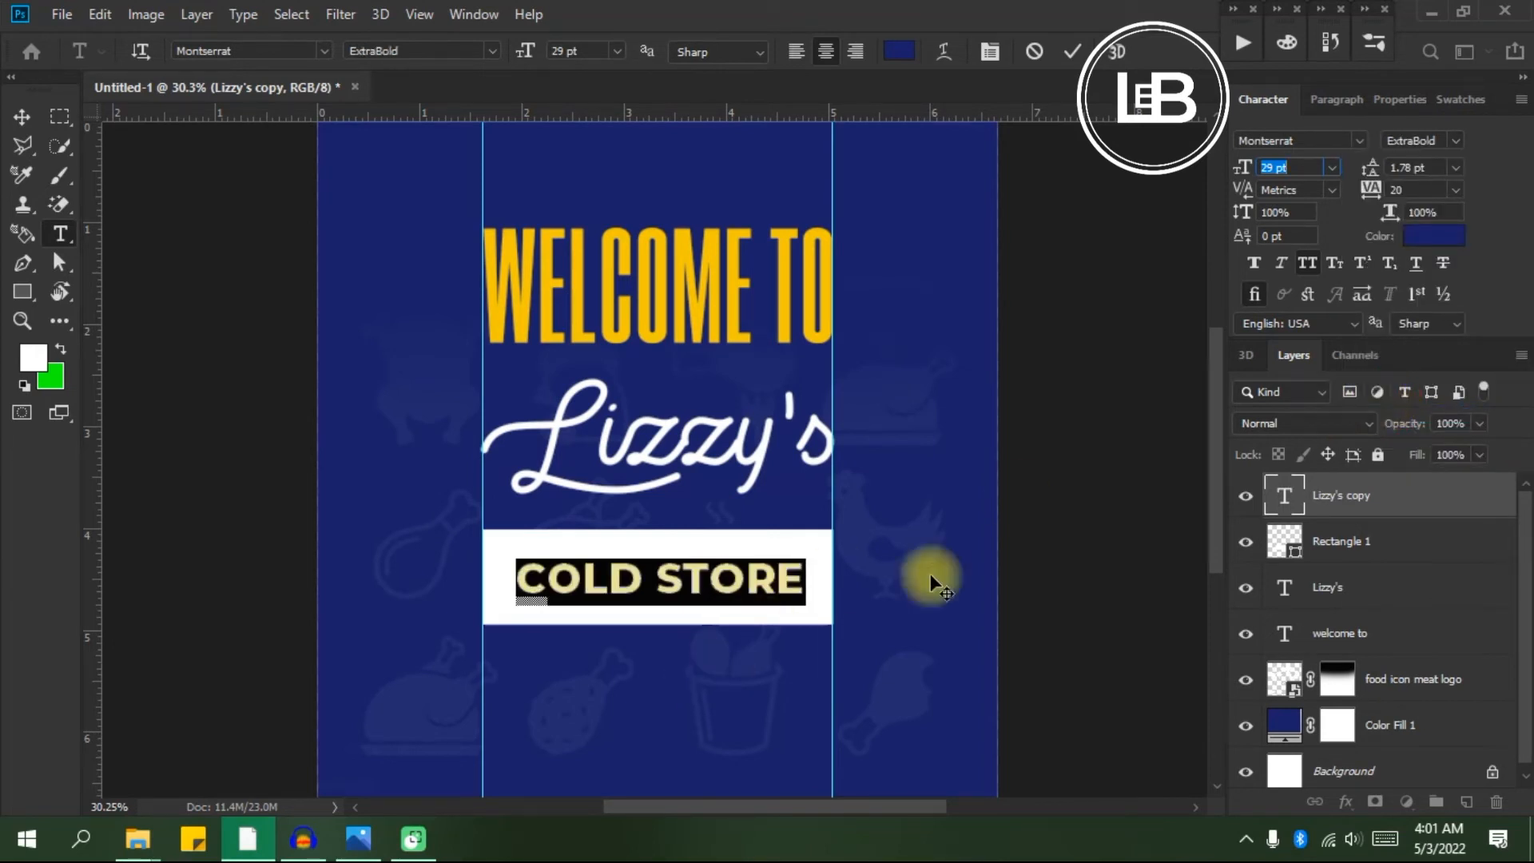
key("Up")
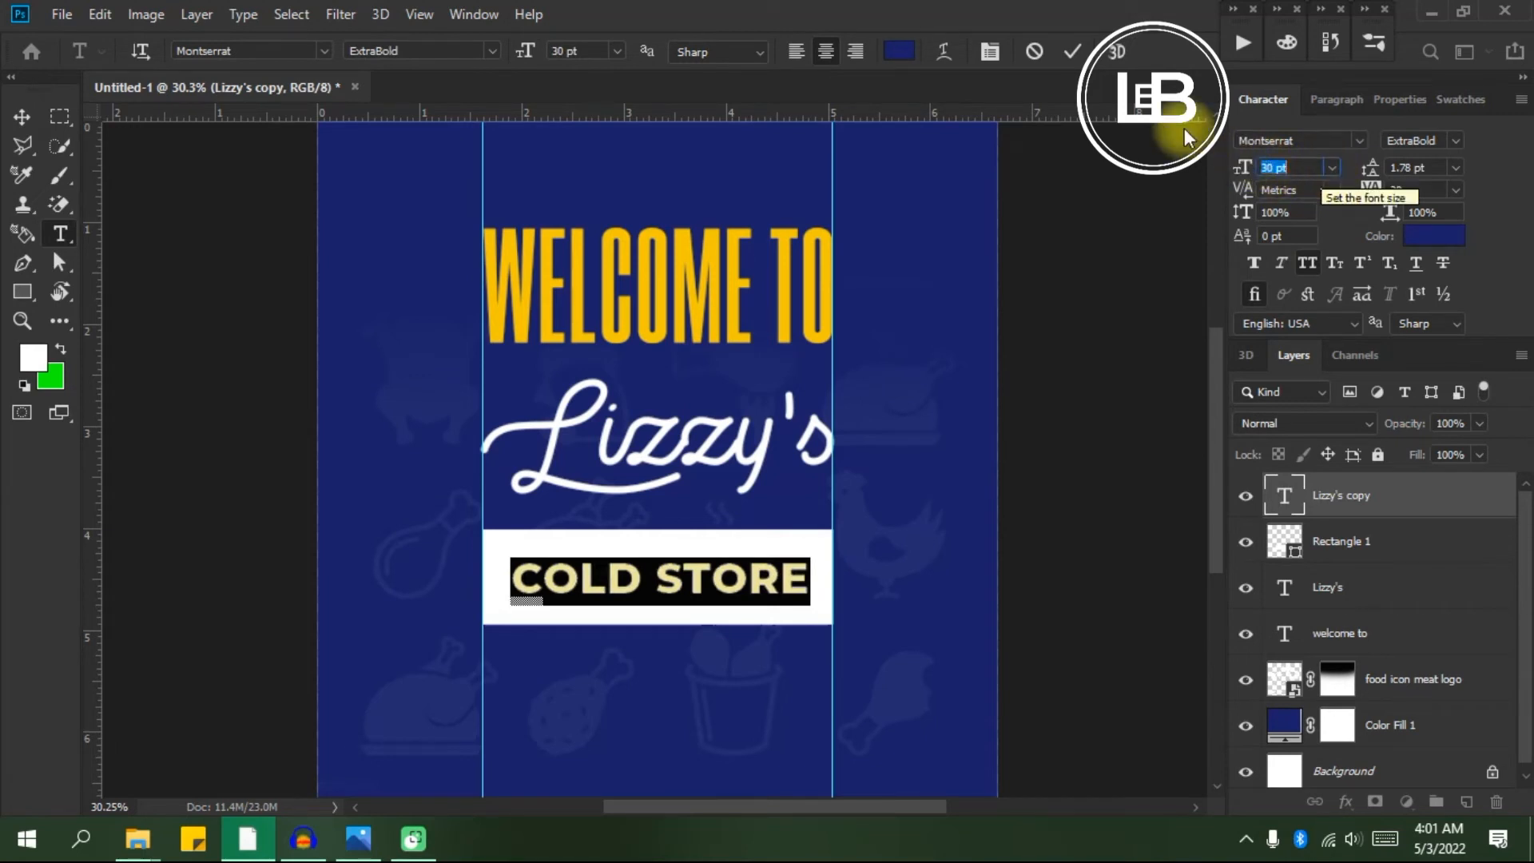
left_click(1069, 54)
key("v")
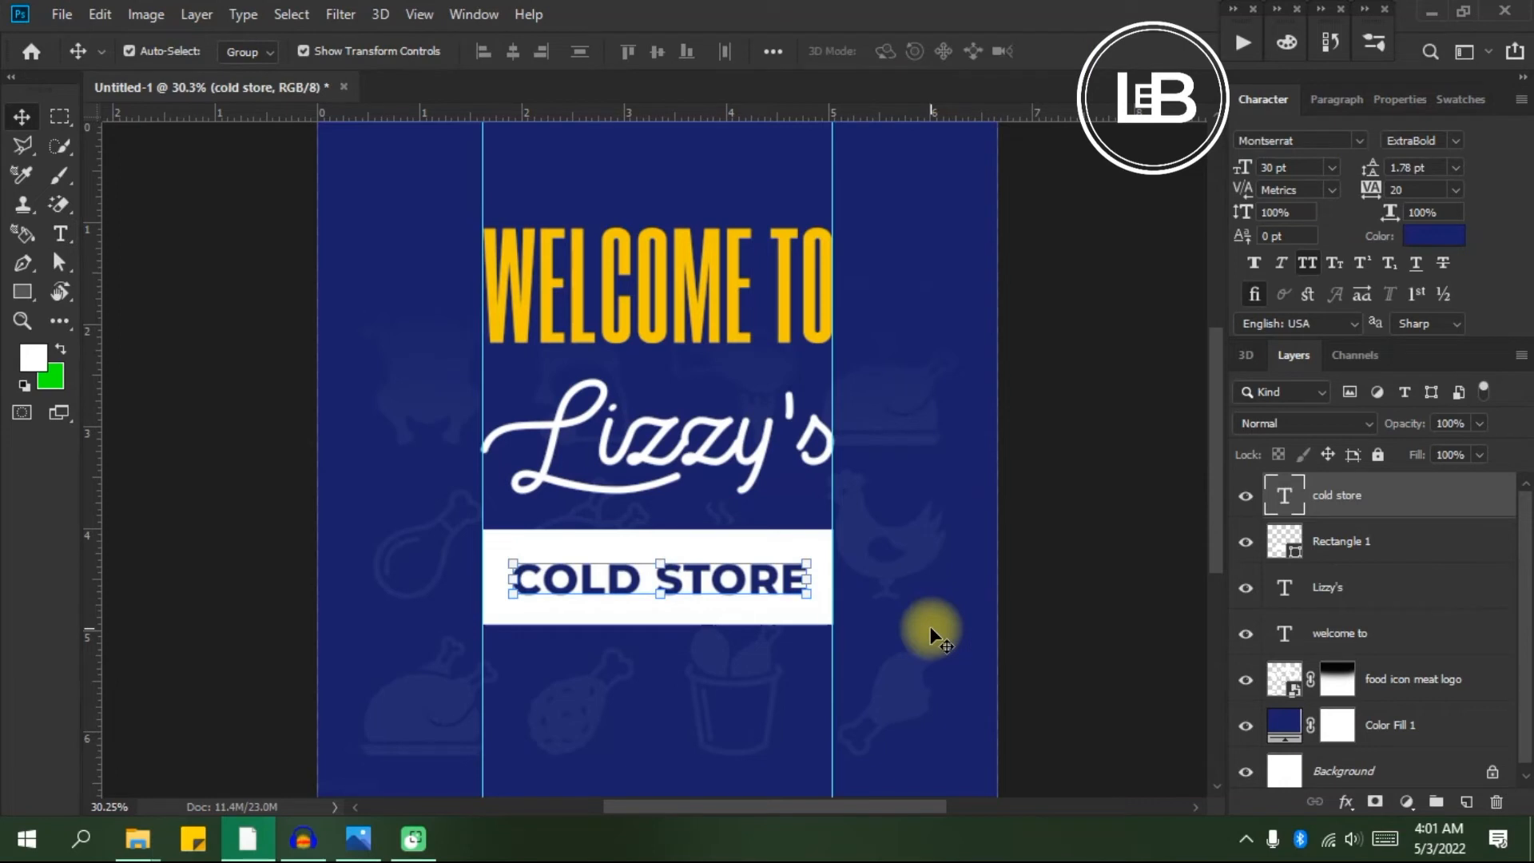
Nudge the COLD STORE text slightly up and left inside the white rectangle.
key("Up")
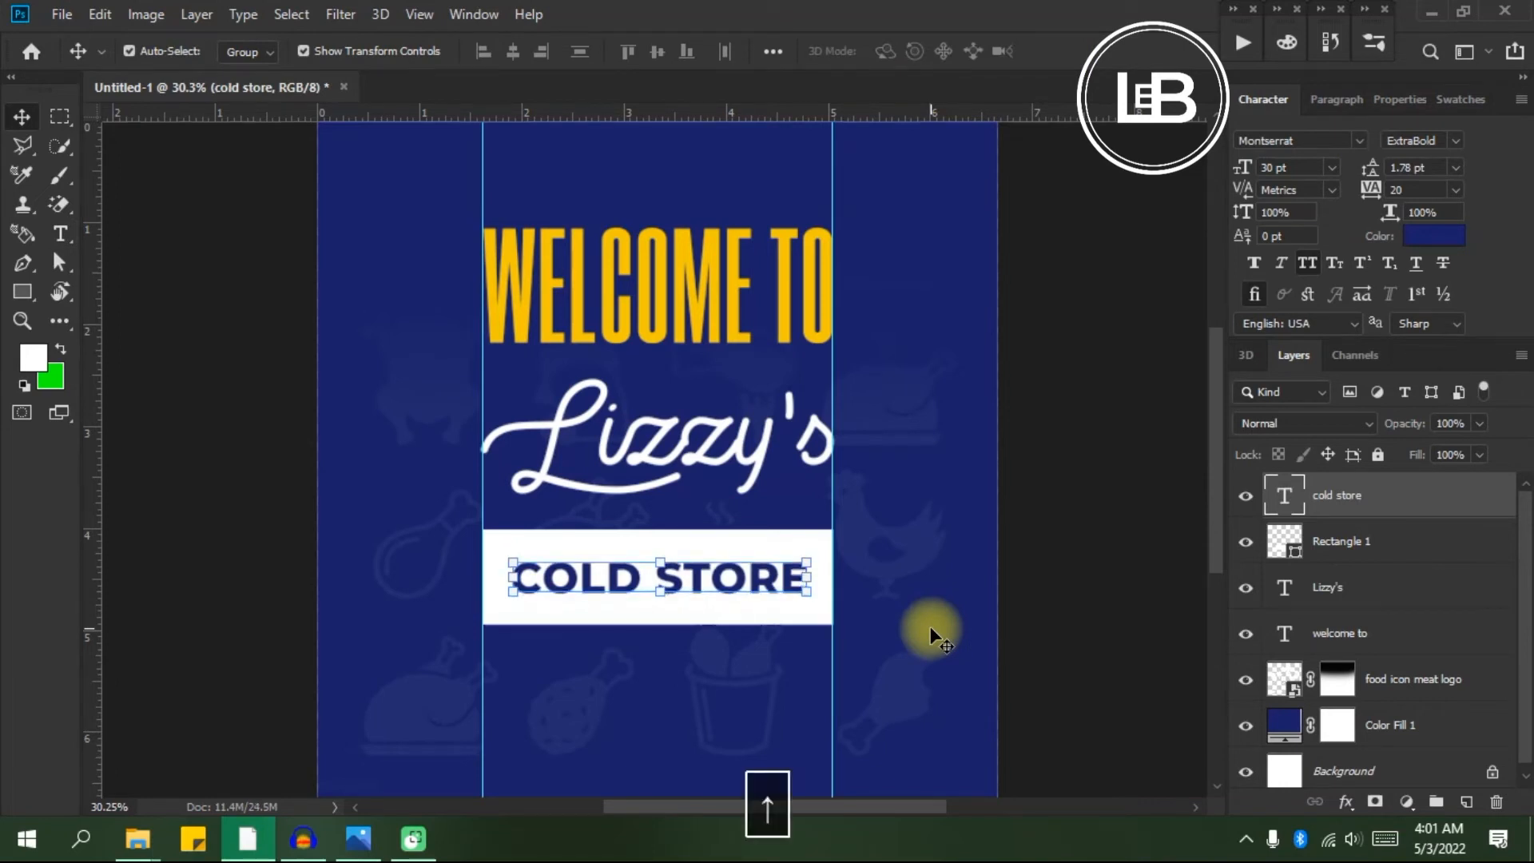
key("Left")
key("Up")
key("Up")
key("Down")
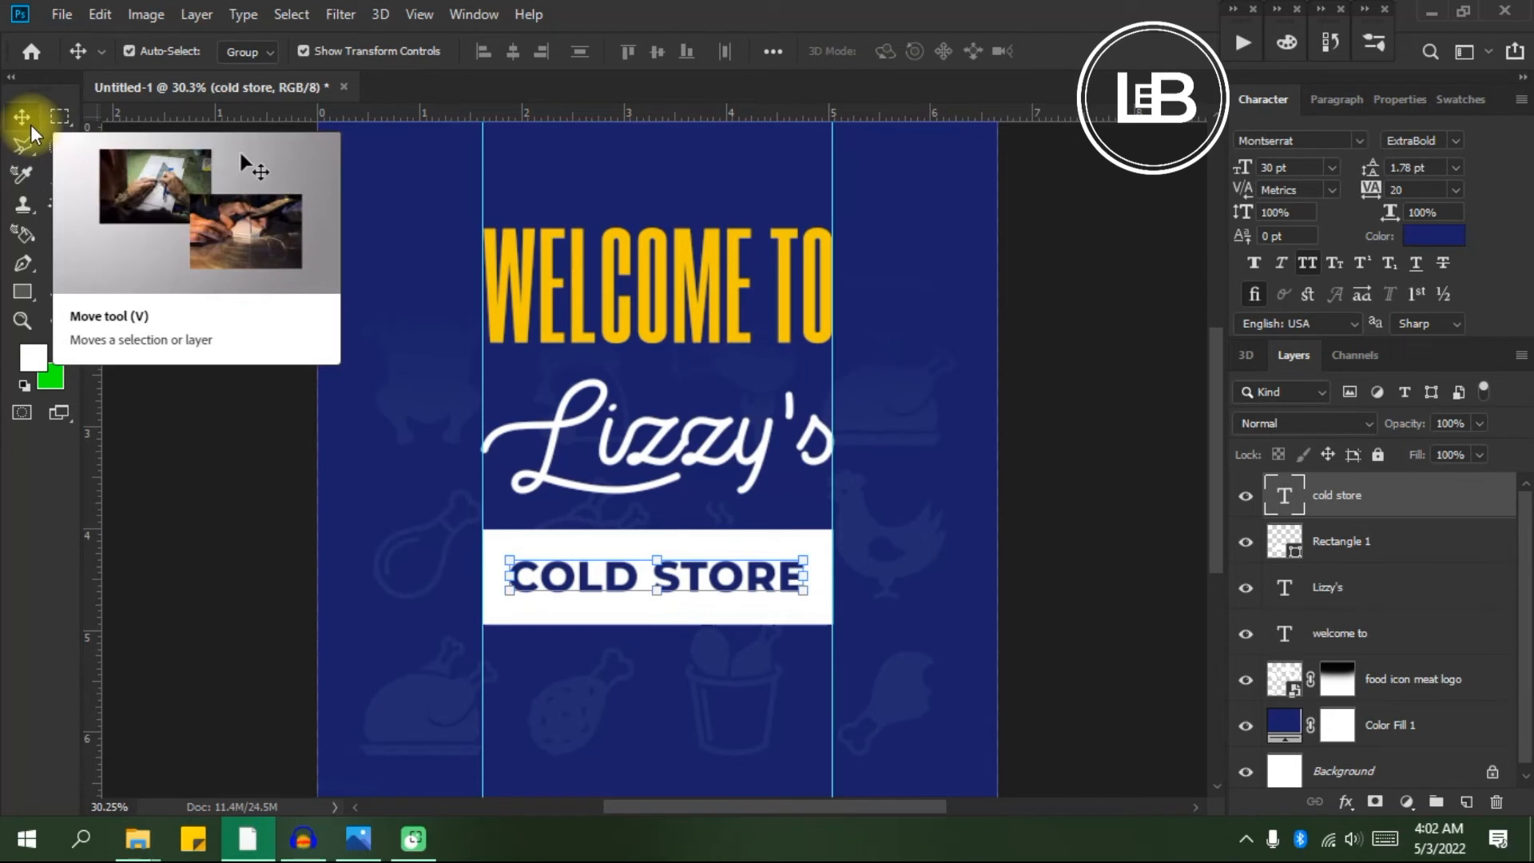
Align the COLD STORE text to the horizontal centre of the whole canvas, and clear the selection.
key("ctrl")
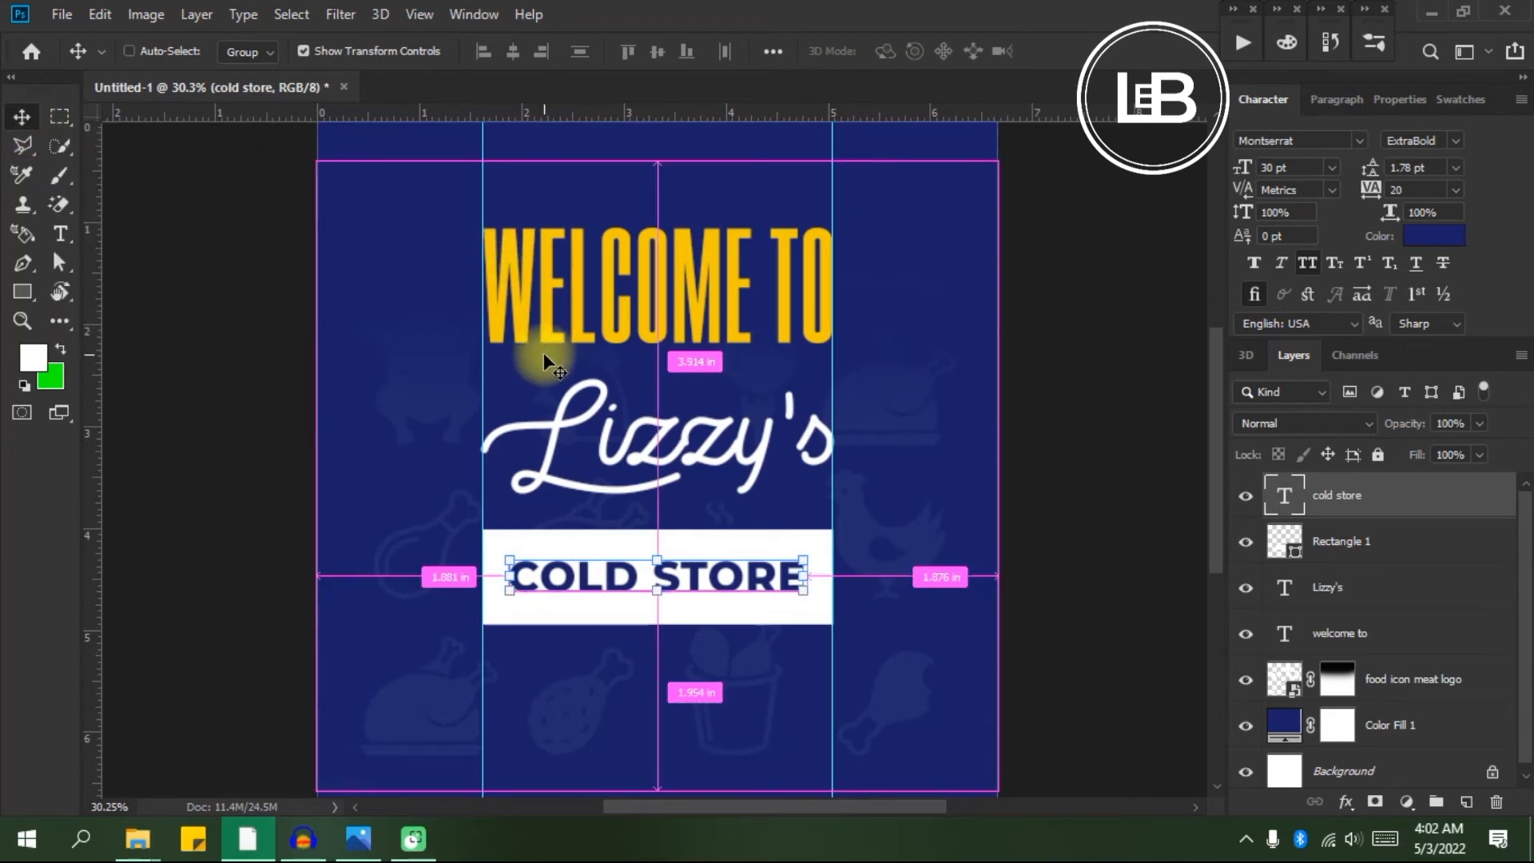
key("ctrl+a")
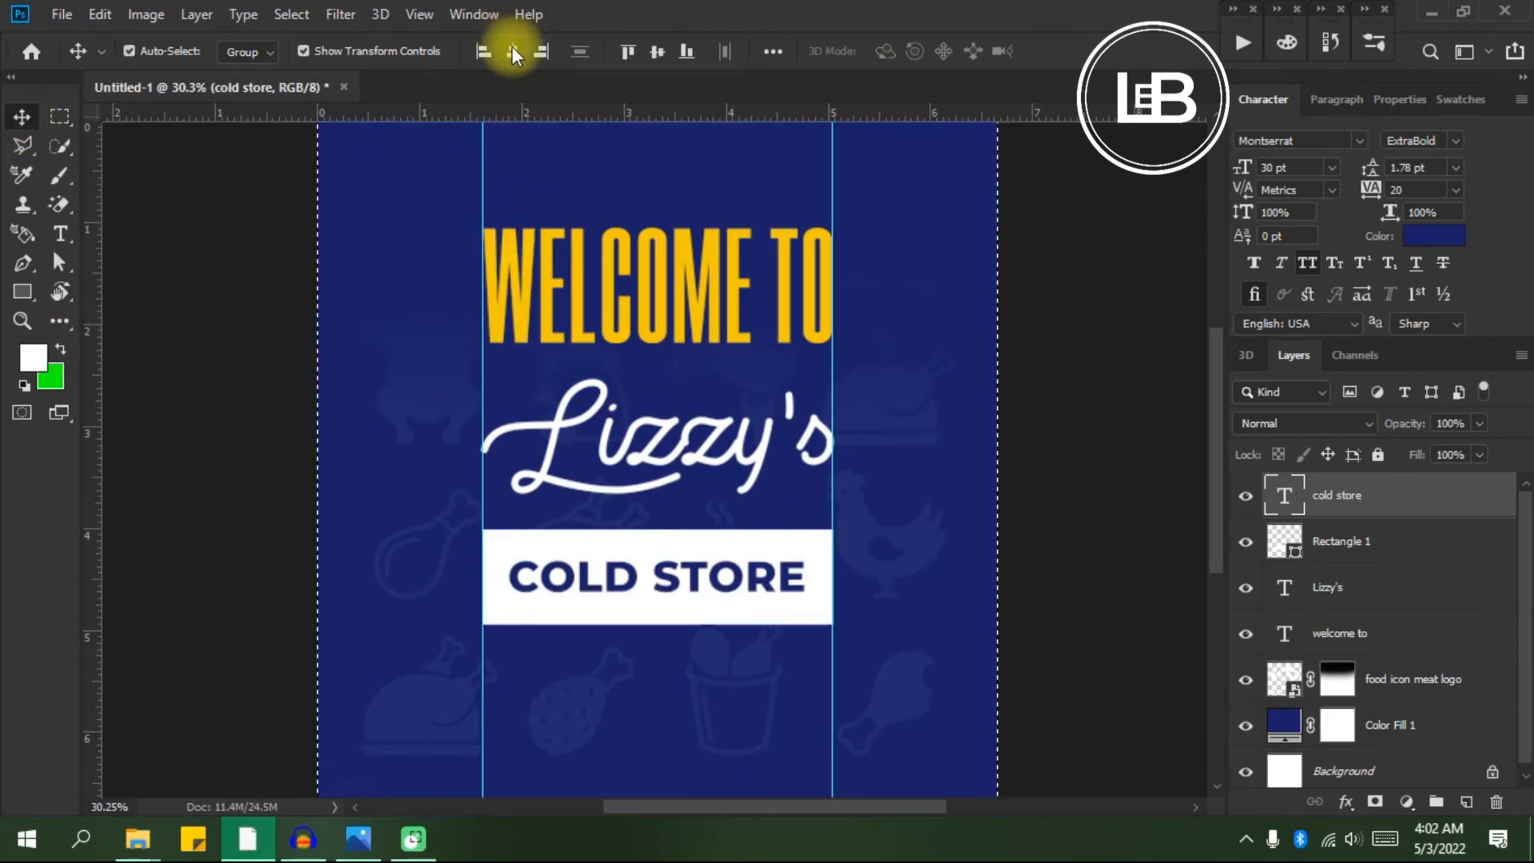
left_click(513, 49)
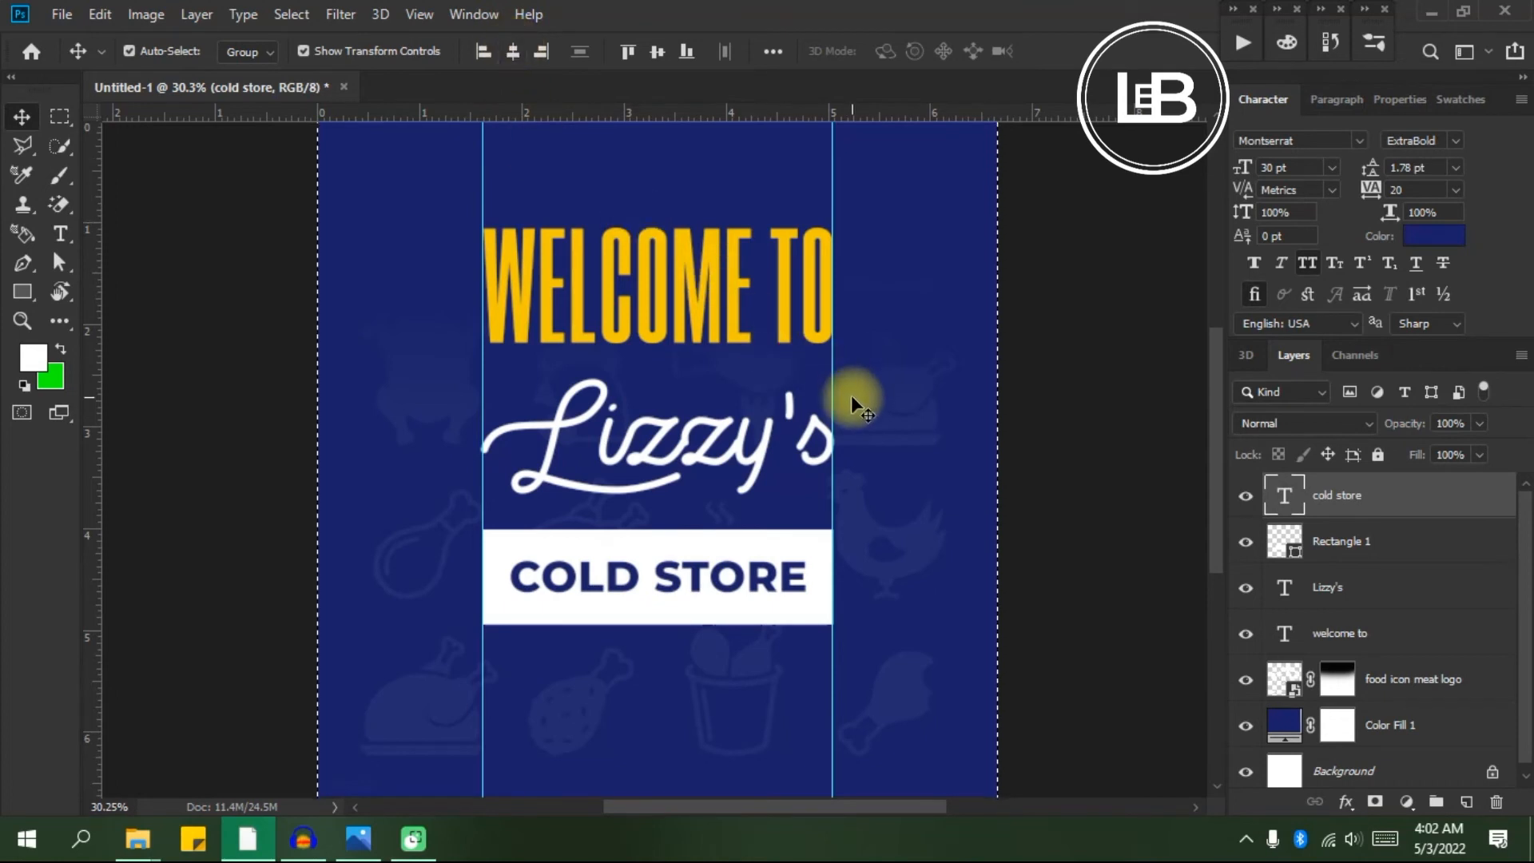
key("ctrl")
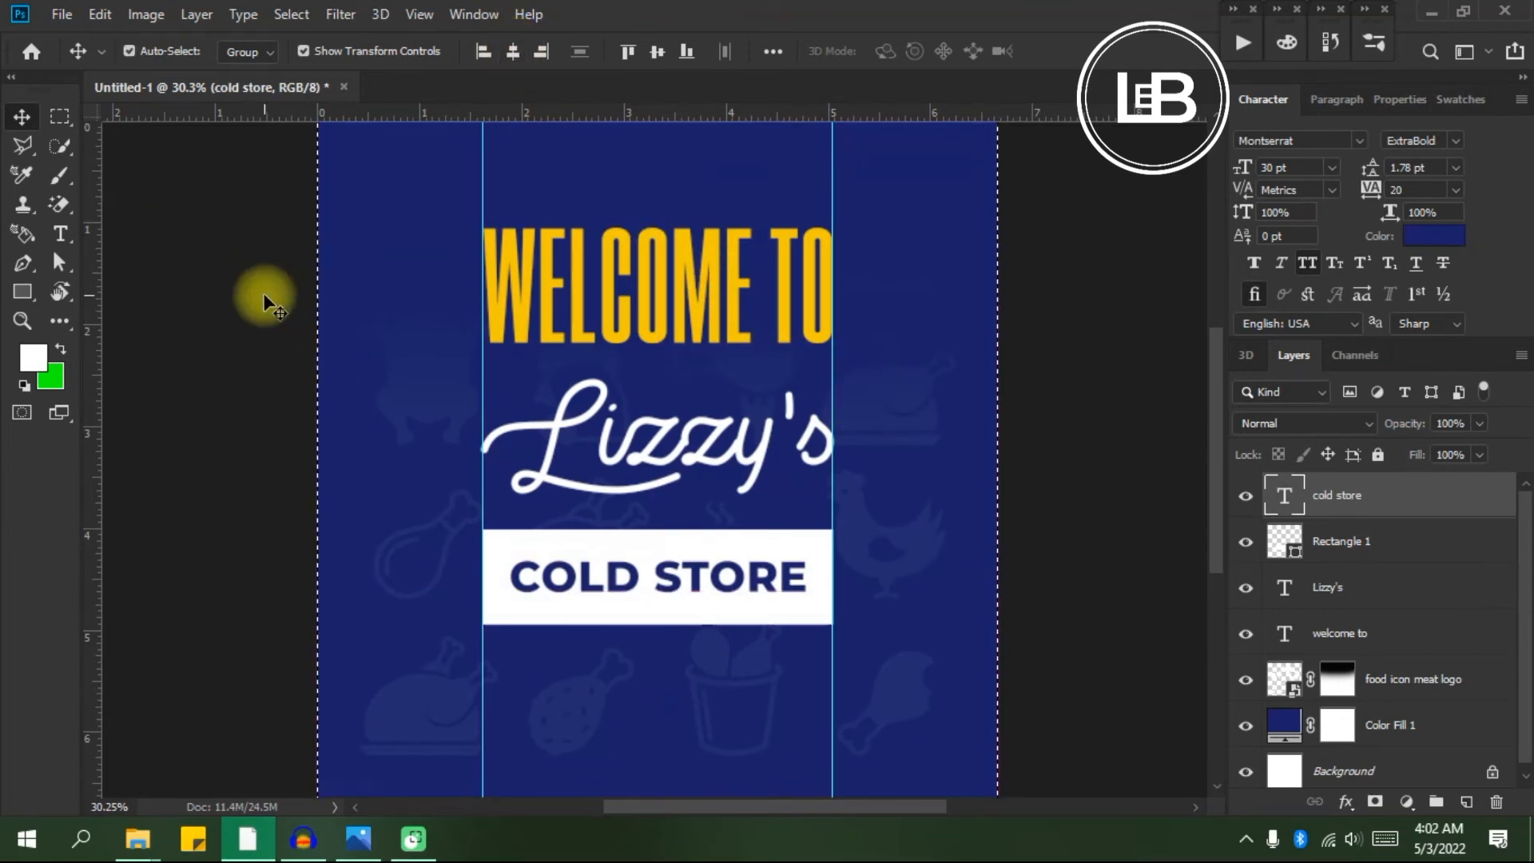
key("ctrl+d")
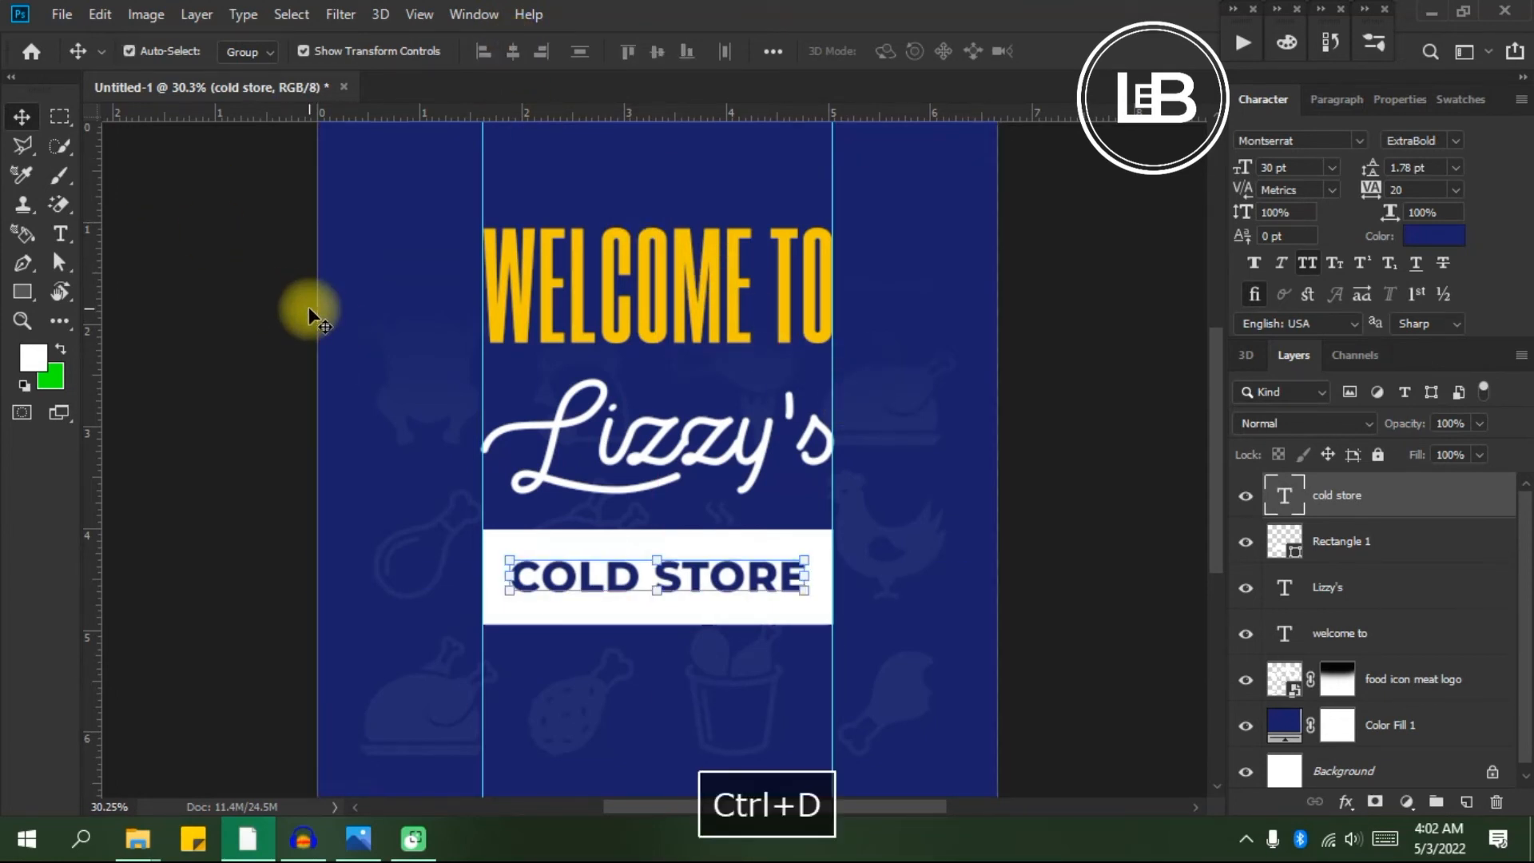
Check the sample flyer, and place the Beef-Feet1 image from the Desktop folder into the flyer, scaled to about 67%.
key("ctrl+minus")
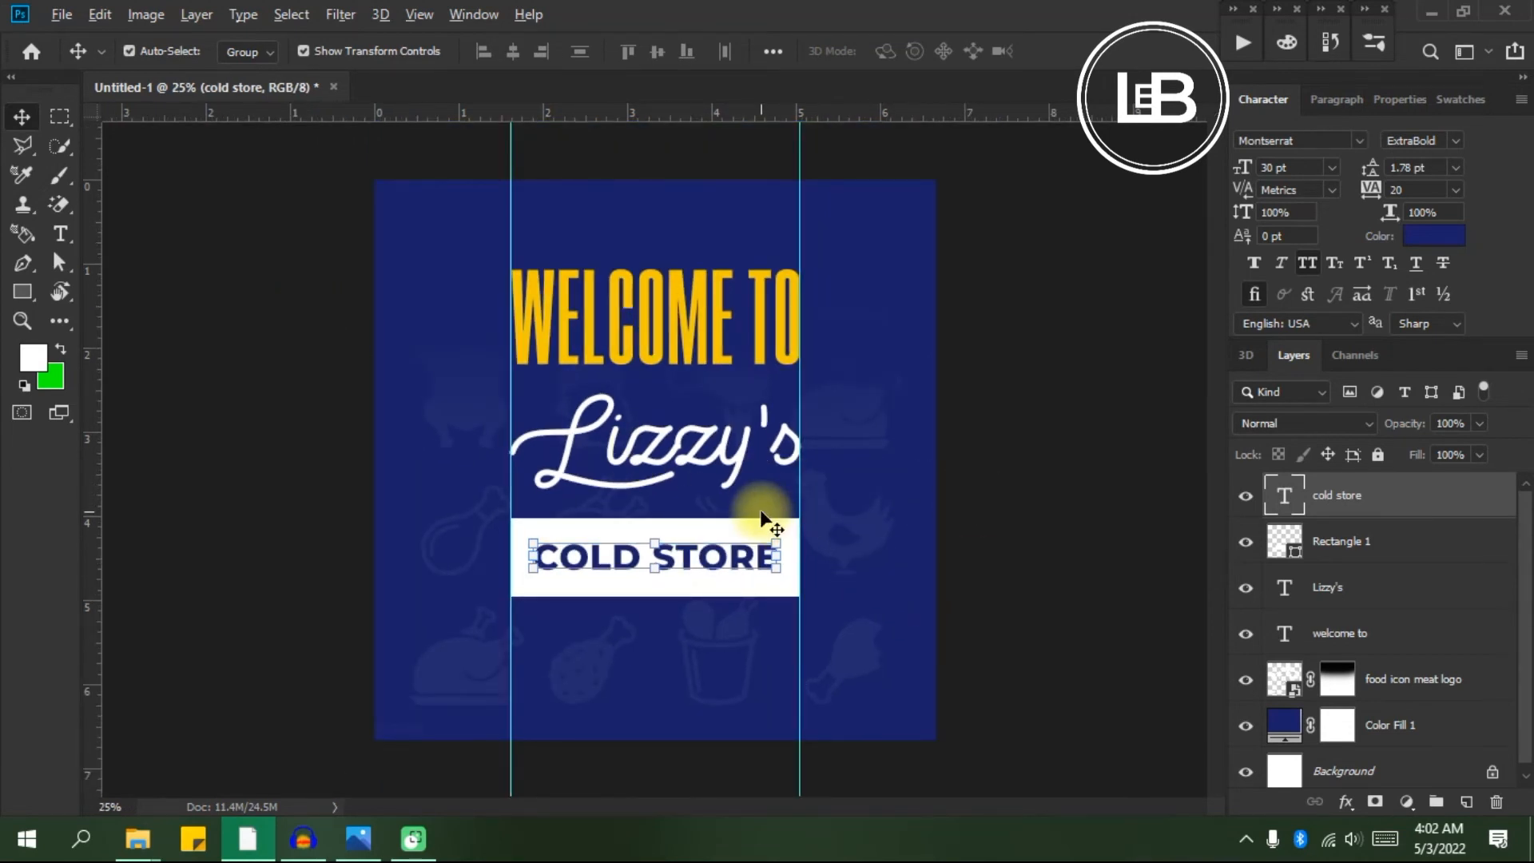
key("alt+Tab")
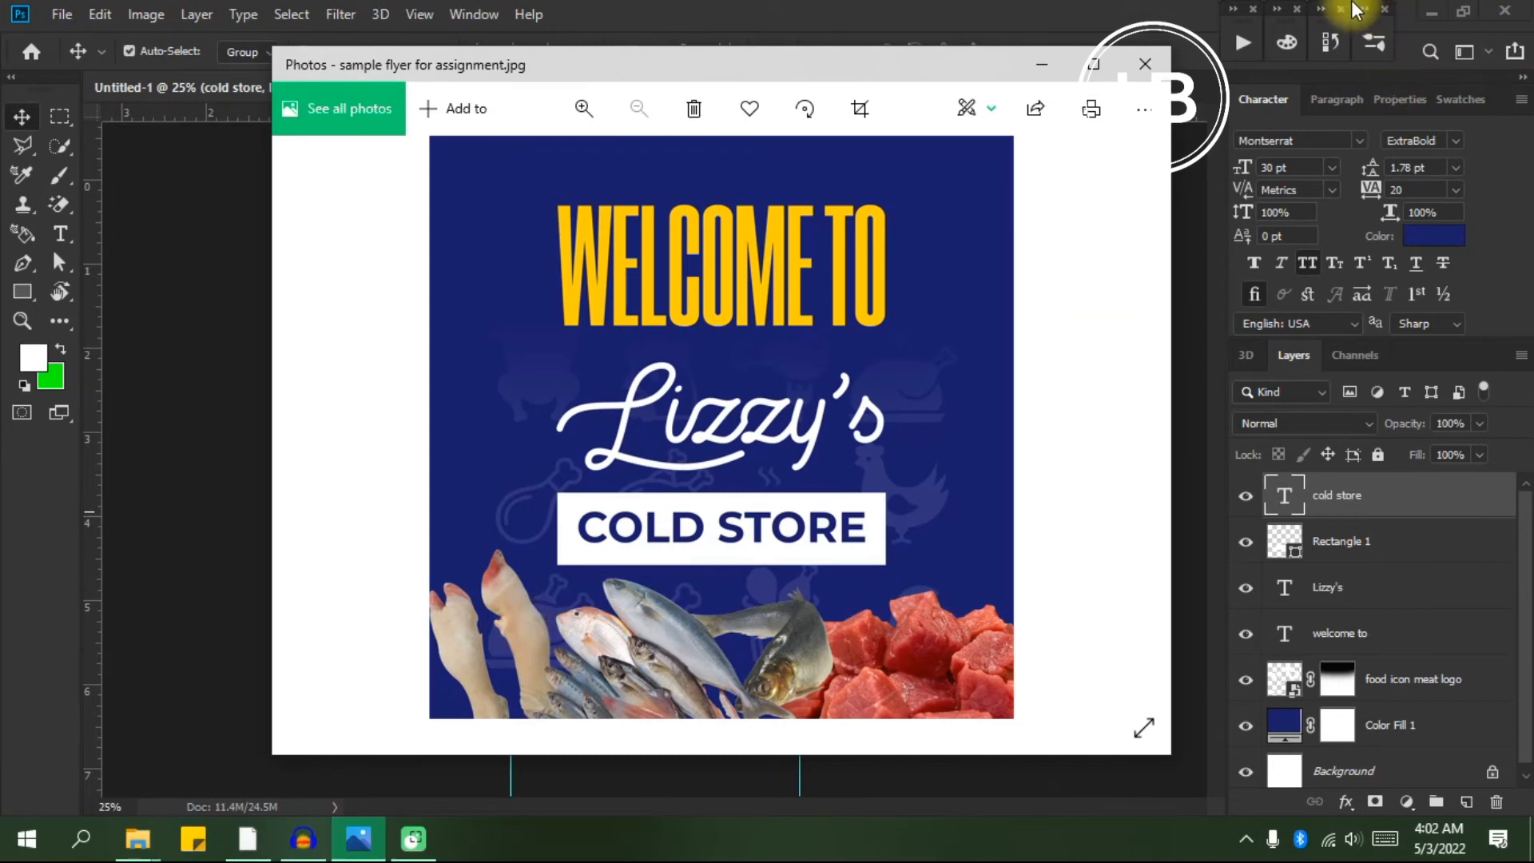
key("space")
left_click(1042, 65)
key("alt+Tab")
key("alt+Tab")
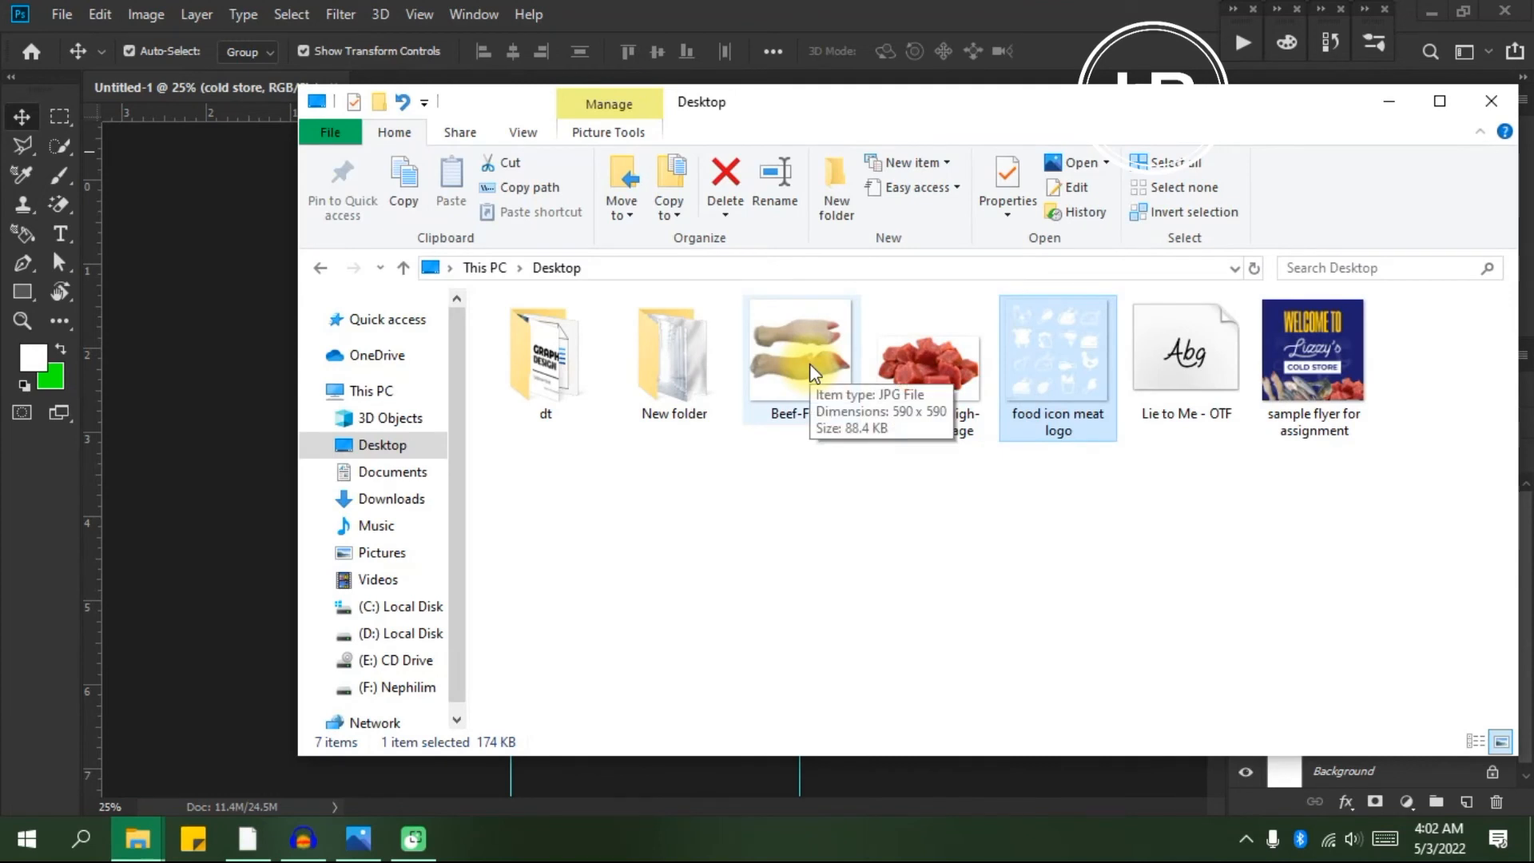
left_click_drag(811, 372, 231, 572)
key("space")
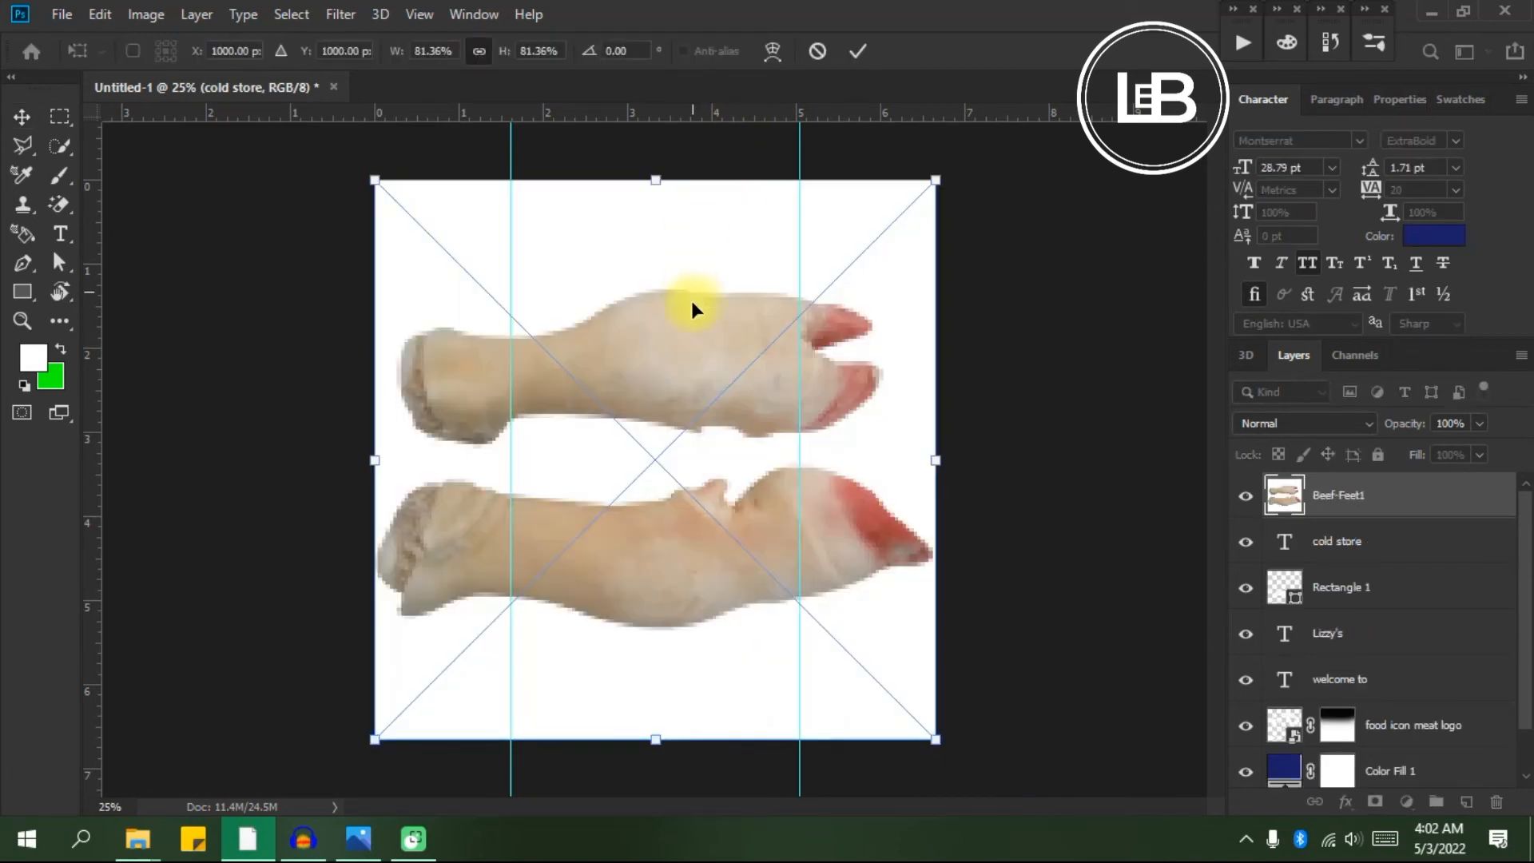
left_click_drag(933, 174, 887, 229)
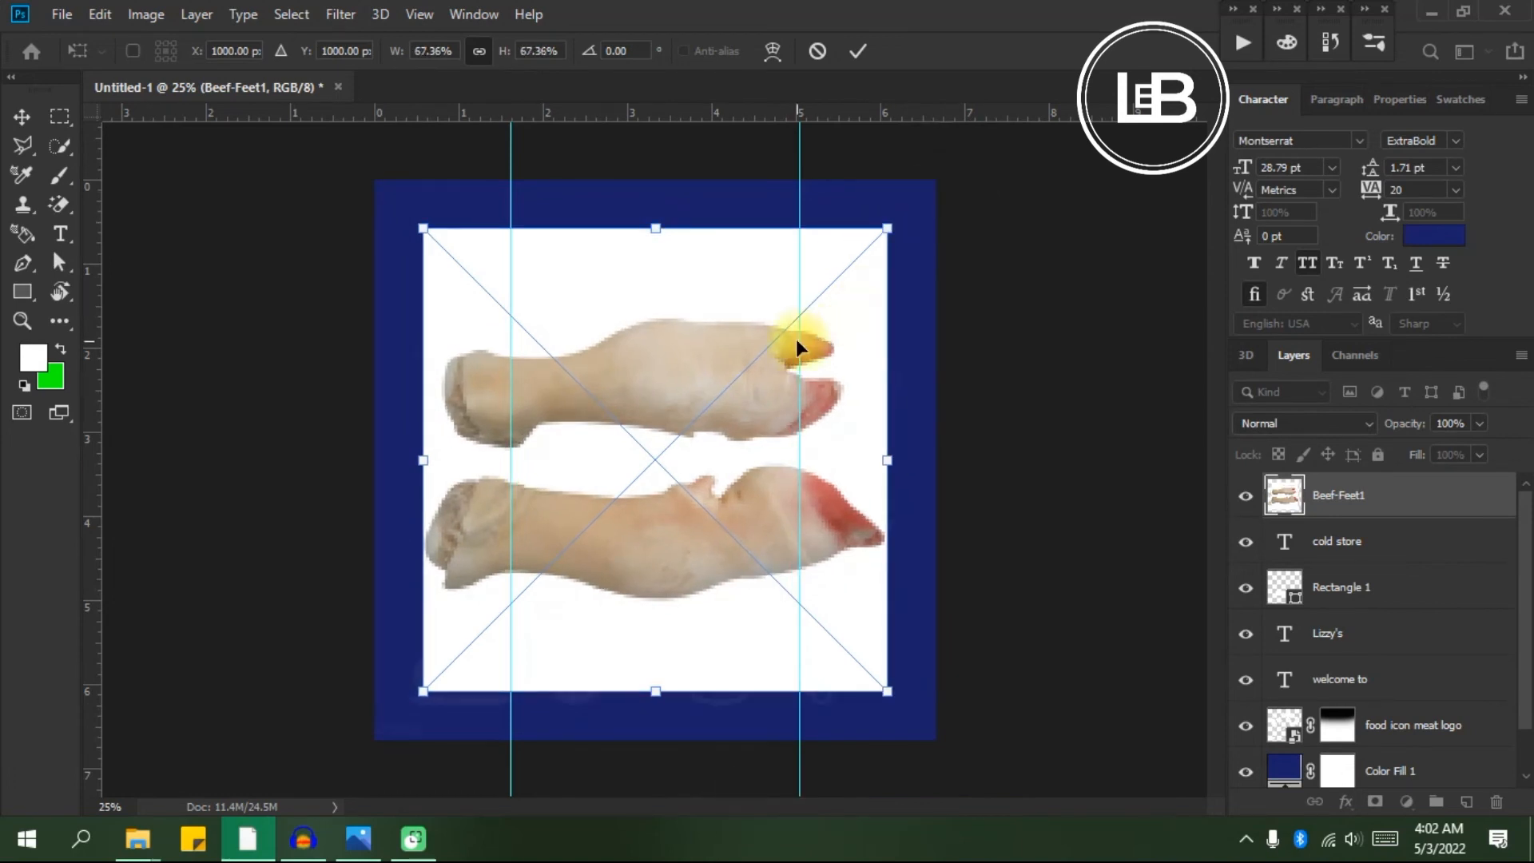
left_click(863, 48)
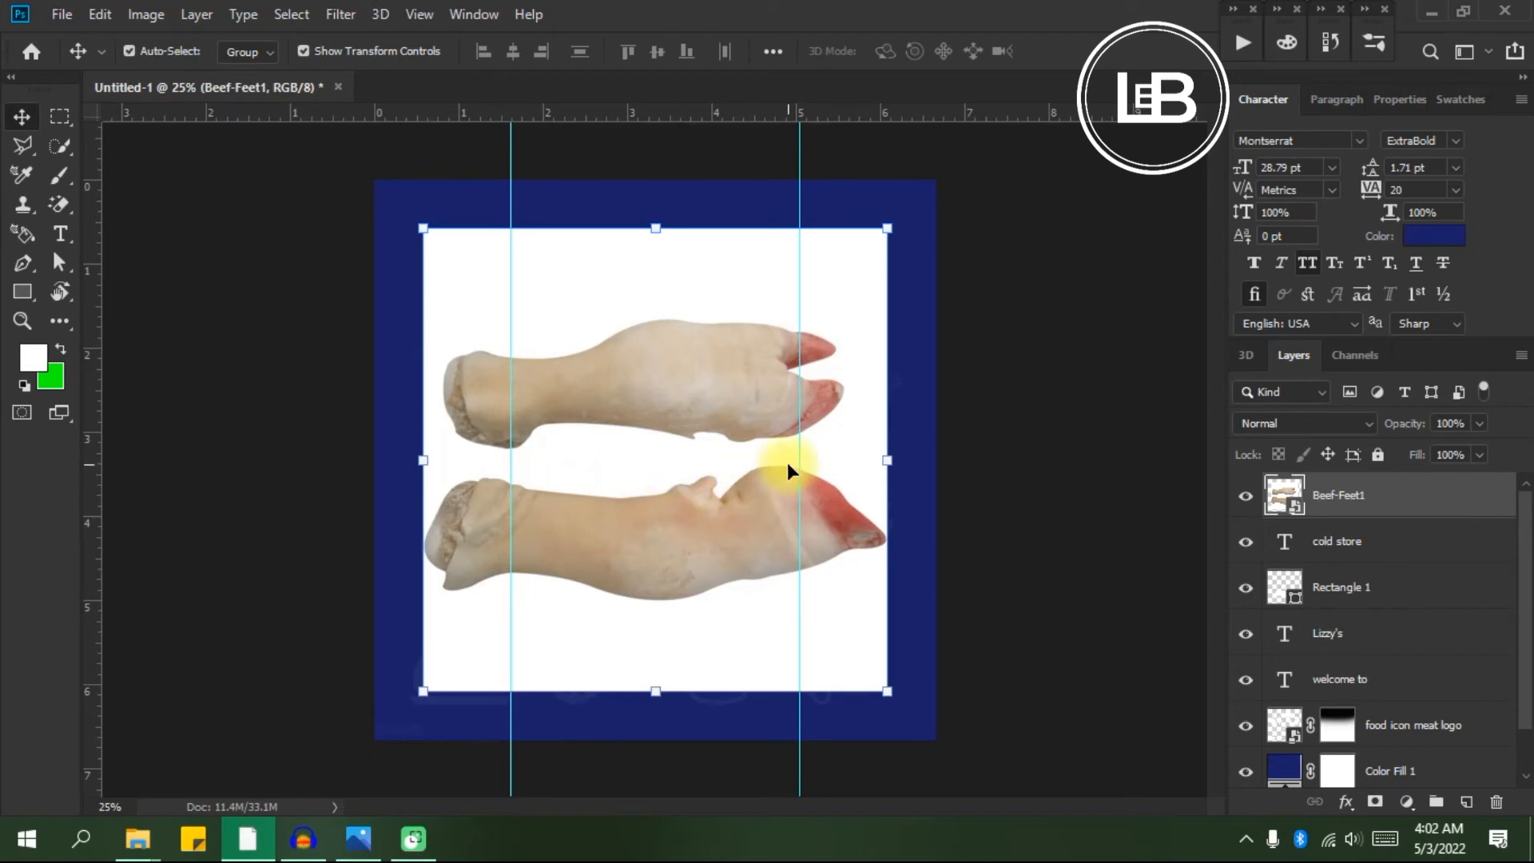
Rasterize the Beef-Feet1 layer and erase its white background with the Magic Eraser tool.
left_click(56, 209)
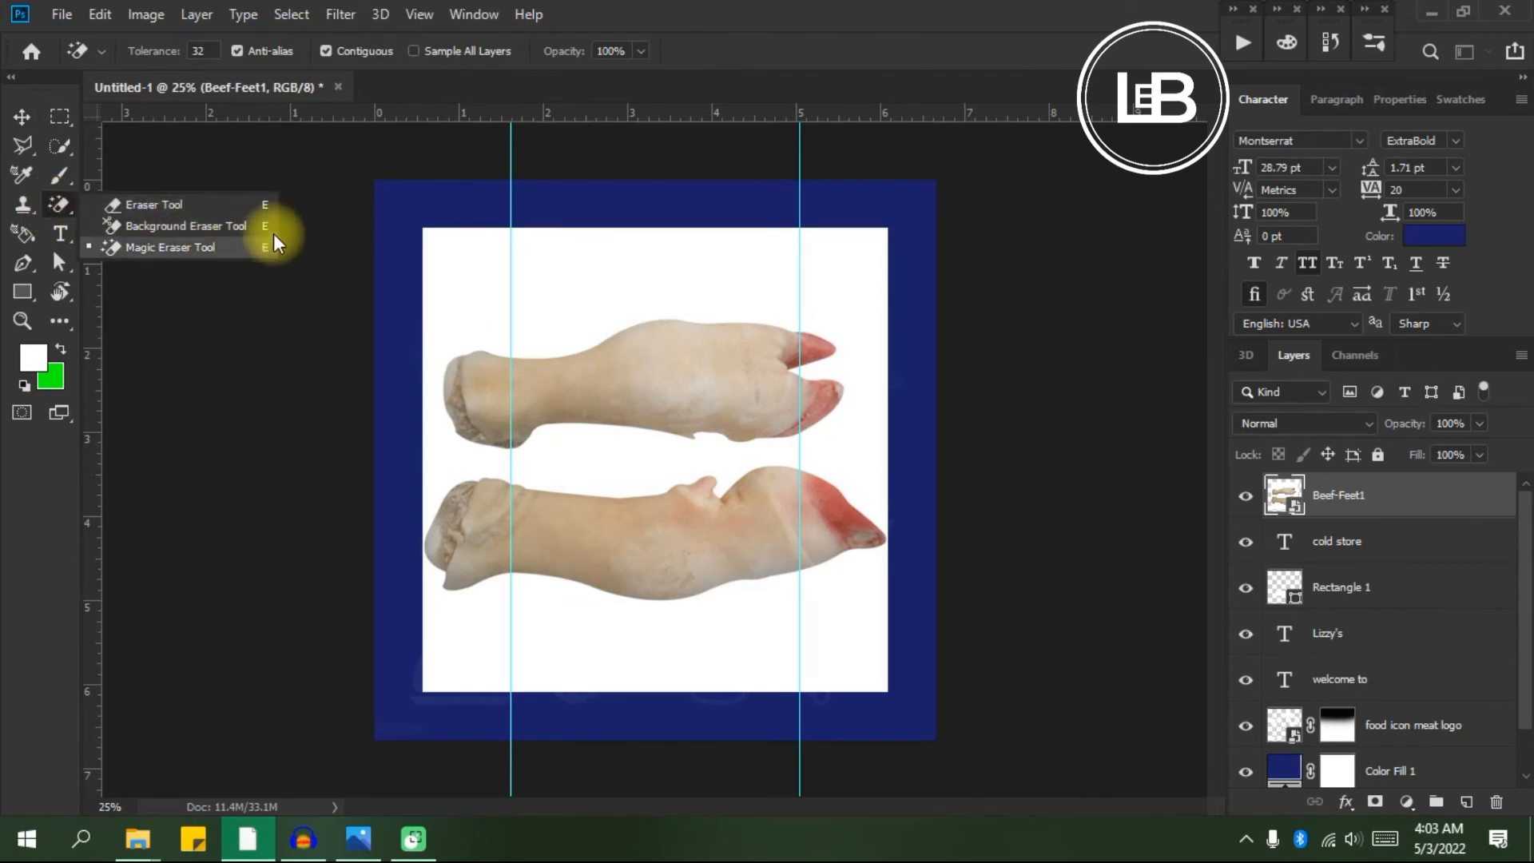
left_click(147, 249)
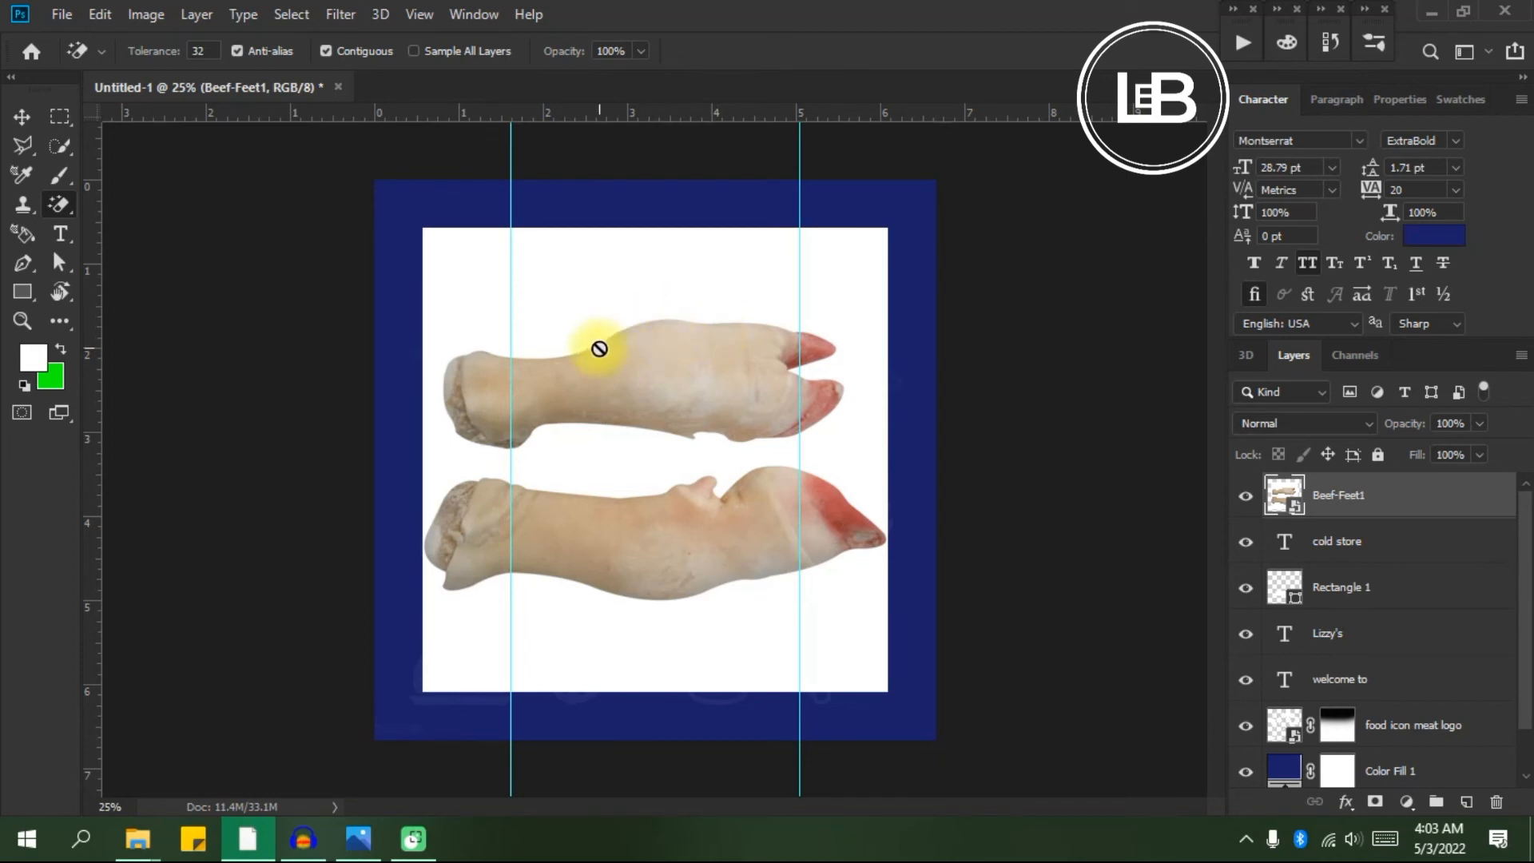
left_click(666, 302)
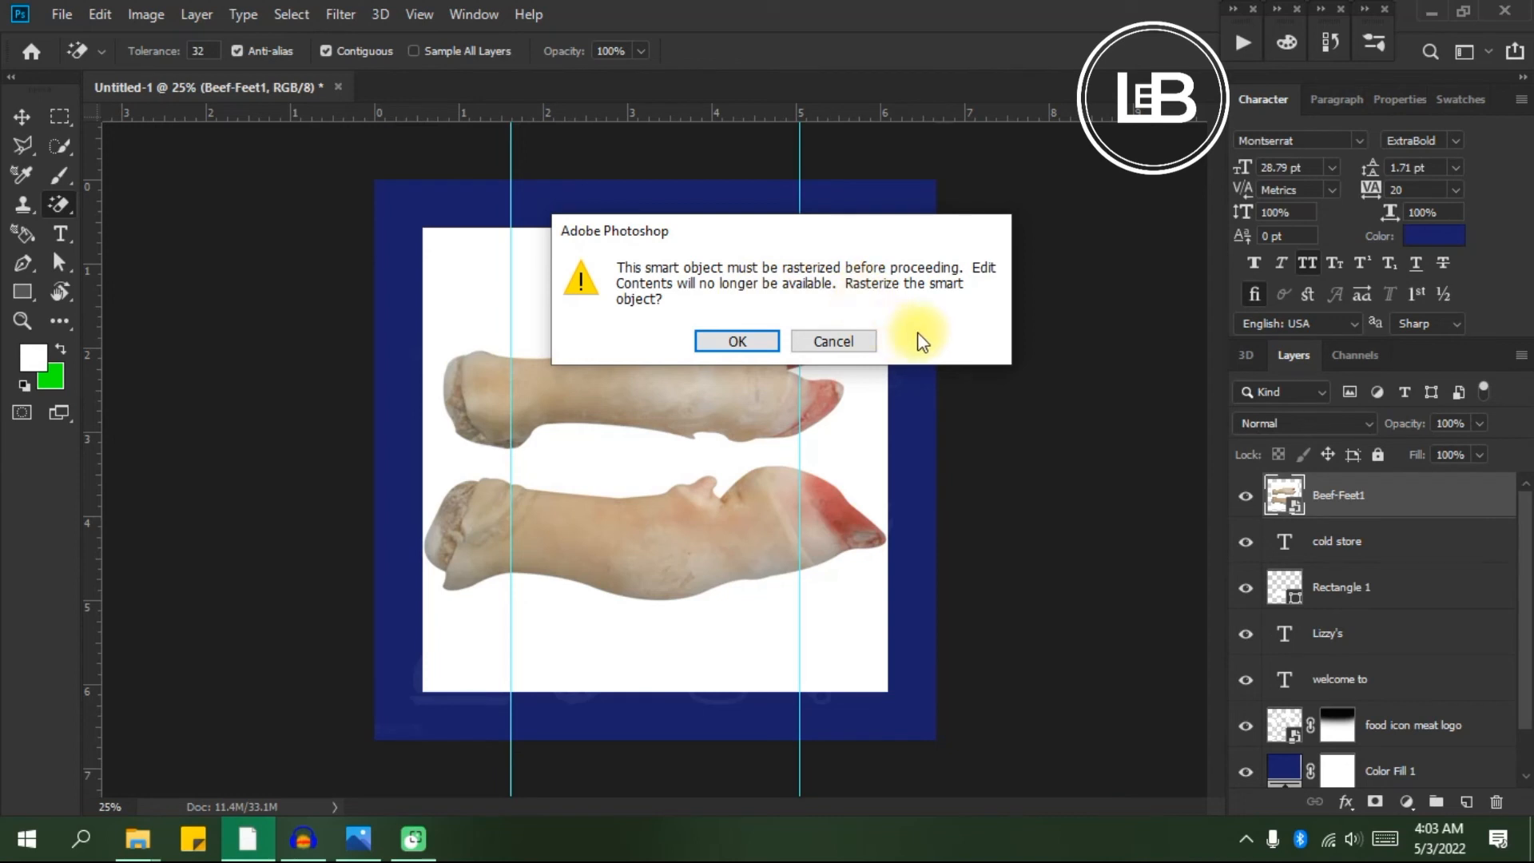
left_click(737, 342)
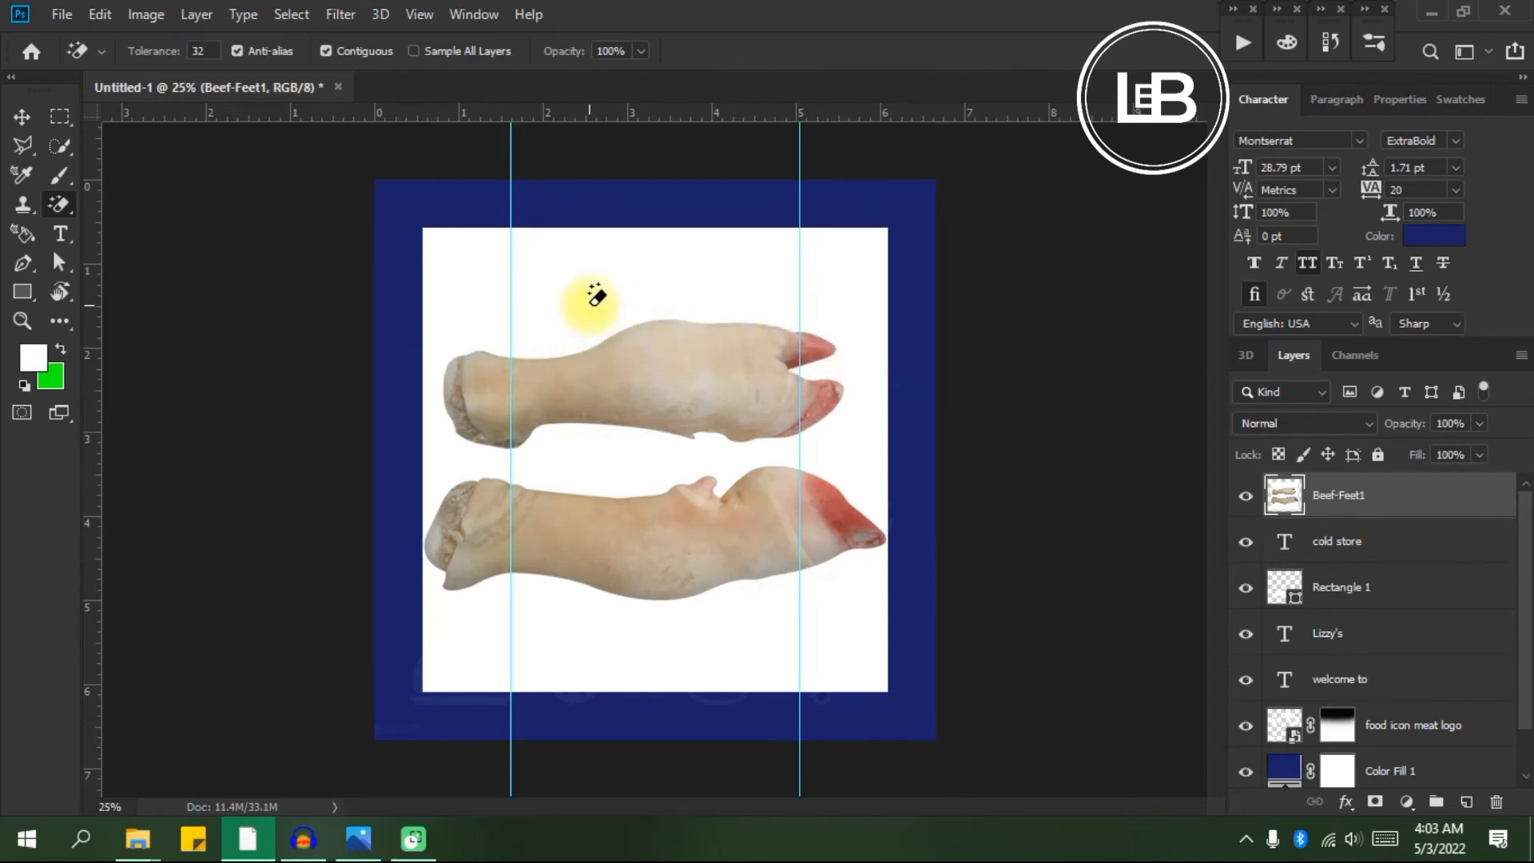
left_click(592, 268)
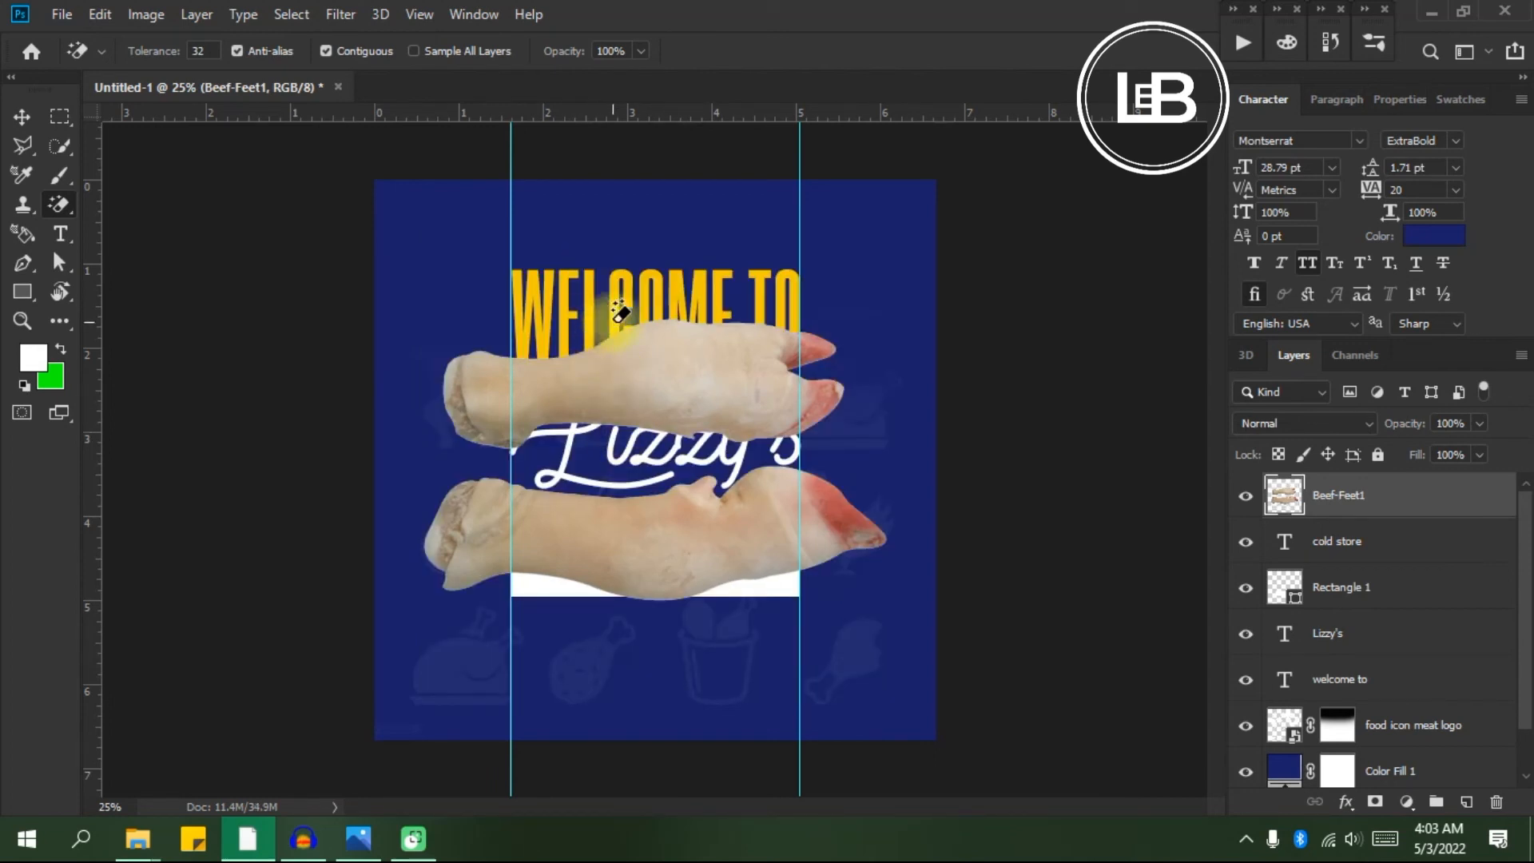
Scale the beef feet to about 42%, rotate them about -96° to point upward, and move them to the flyer's lower-left corner.
left_click(29, 124)
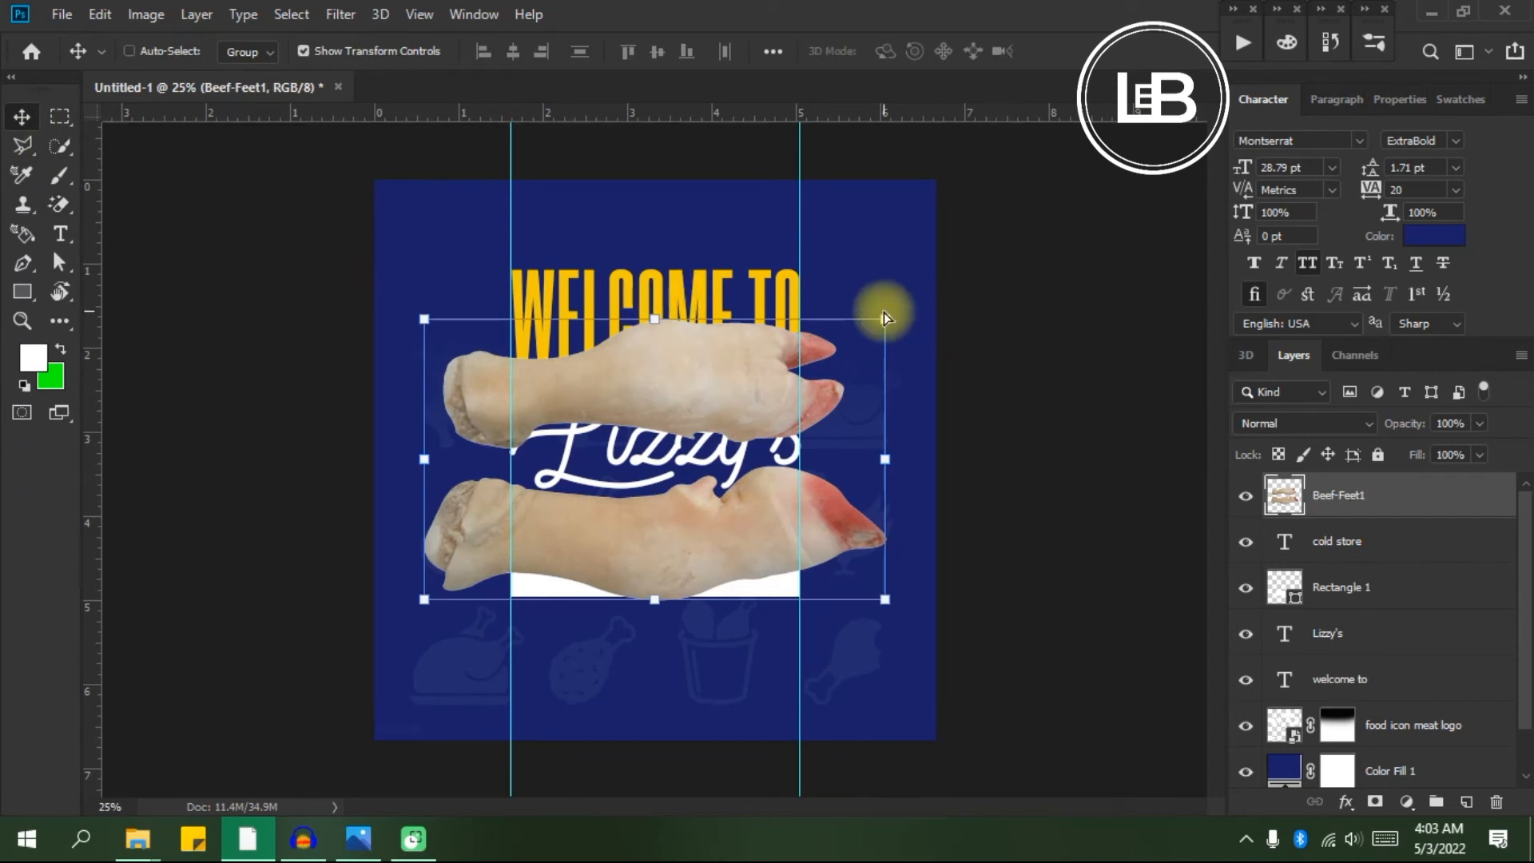
key("ctrl+t")
left_click_drag(888, 312, 617, 482)
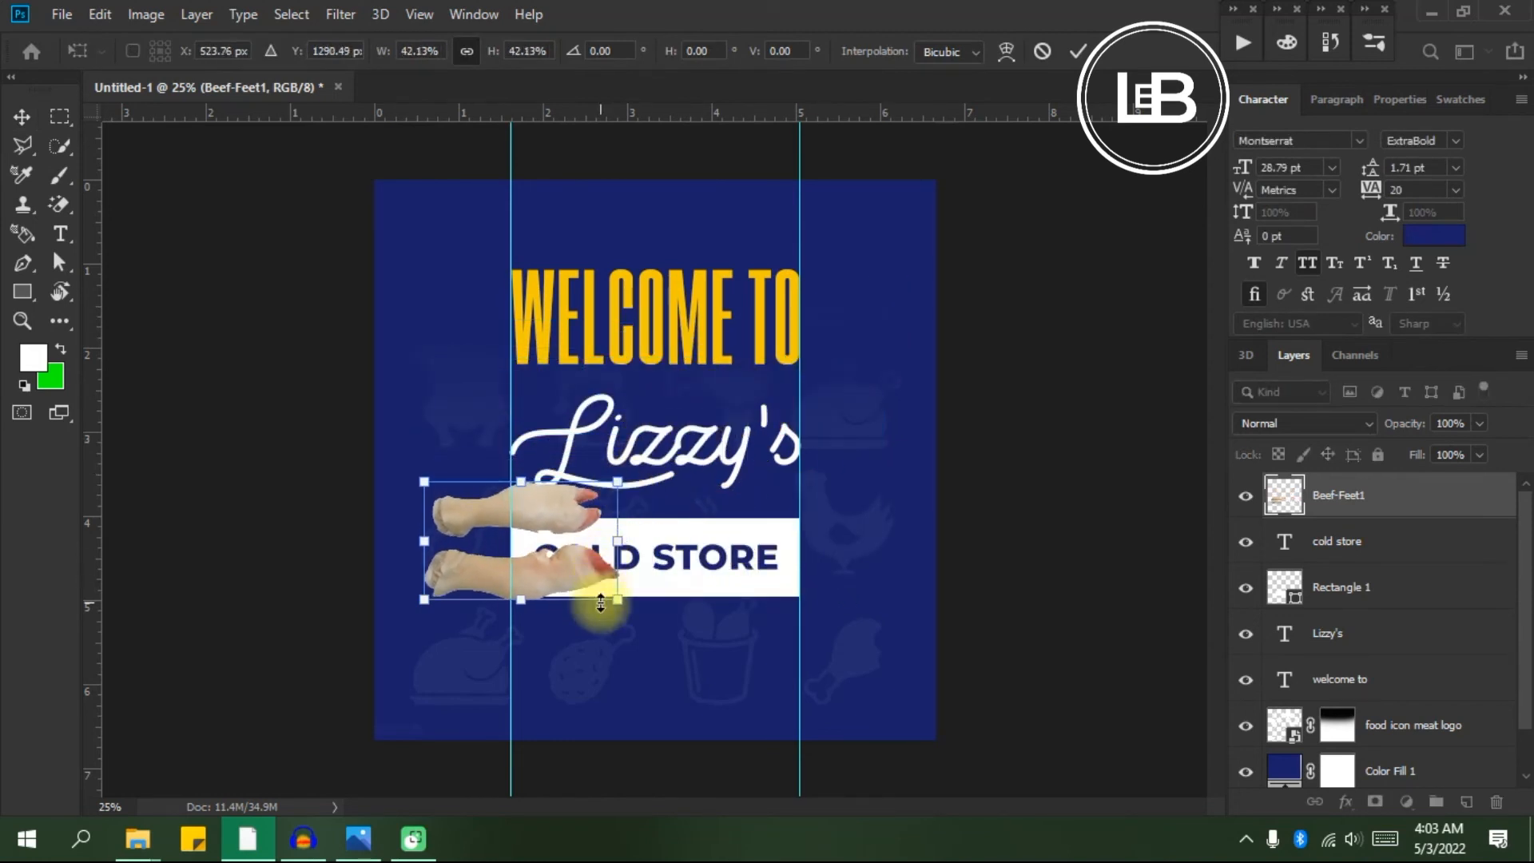
left_click_drag(644, 658, 601, 336)
left_click_drag(563, 531, 501, 707)
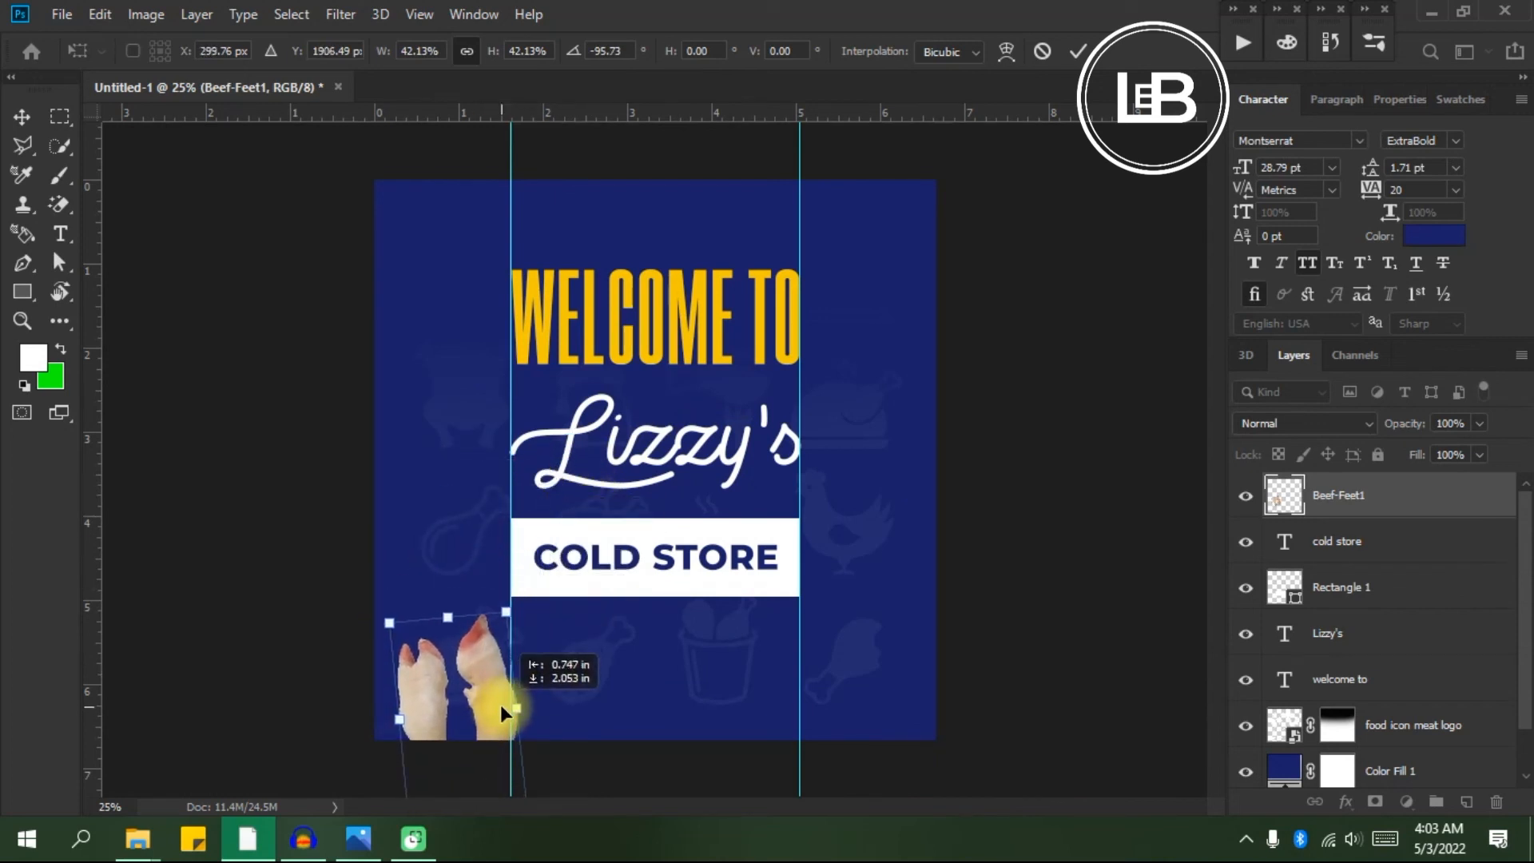
key("Return")
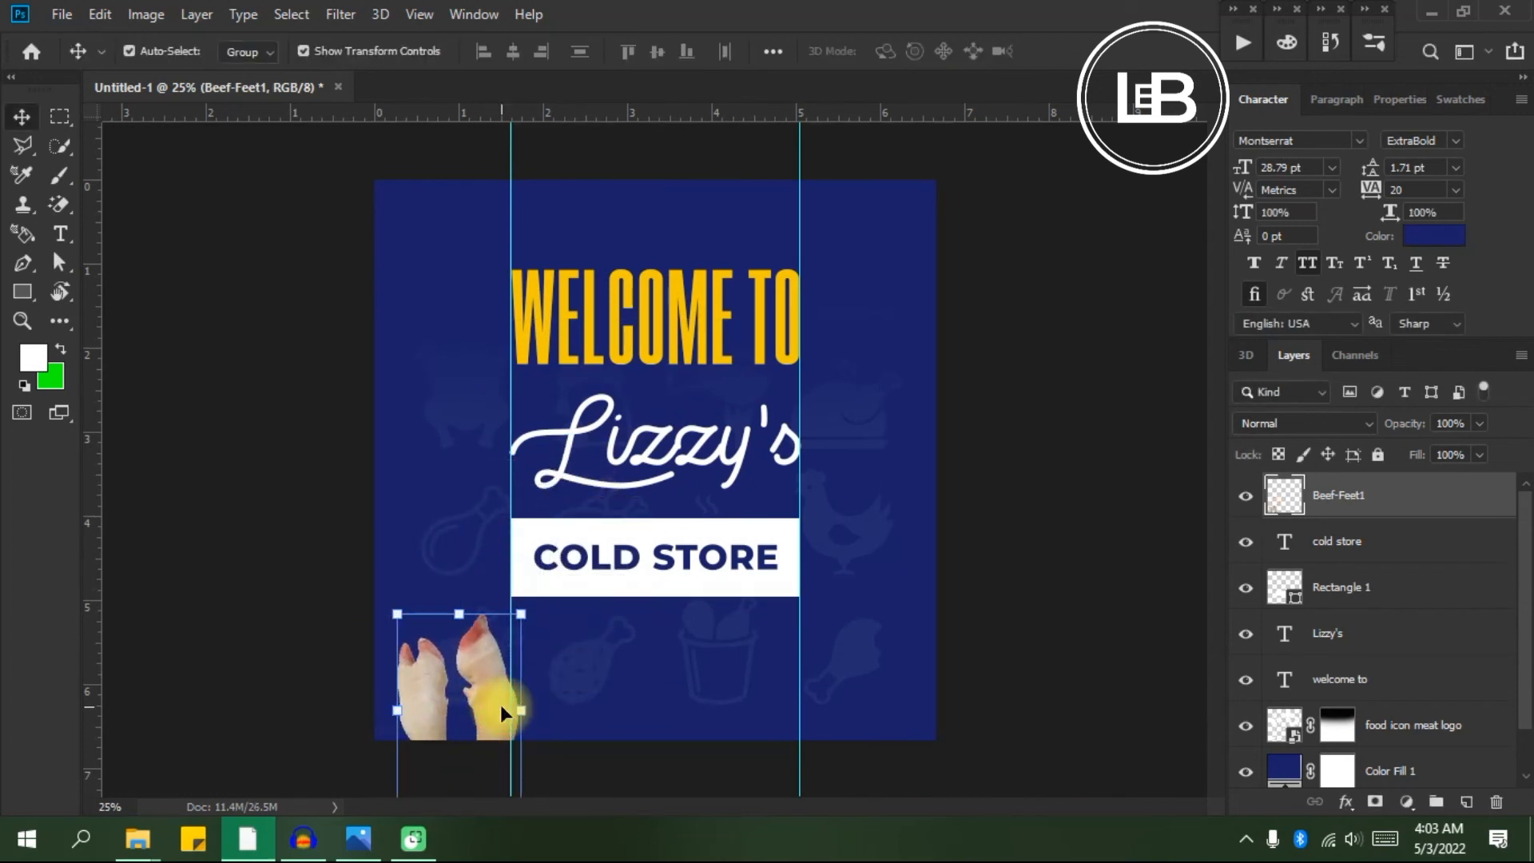
Review the sample flyer's bottom images and look through the Desktop's dt folder for fish pictures.
key("alt+Tab")
key("alt+Tab")
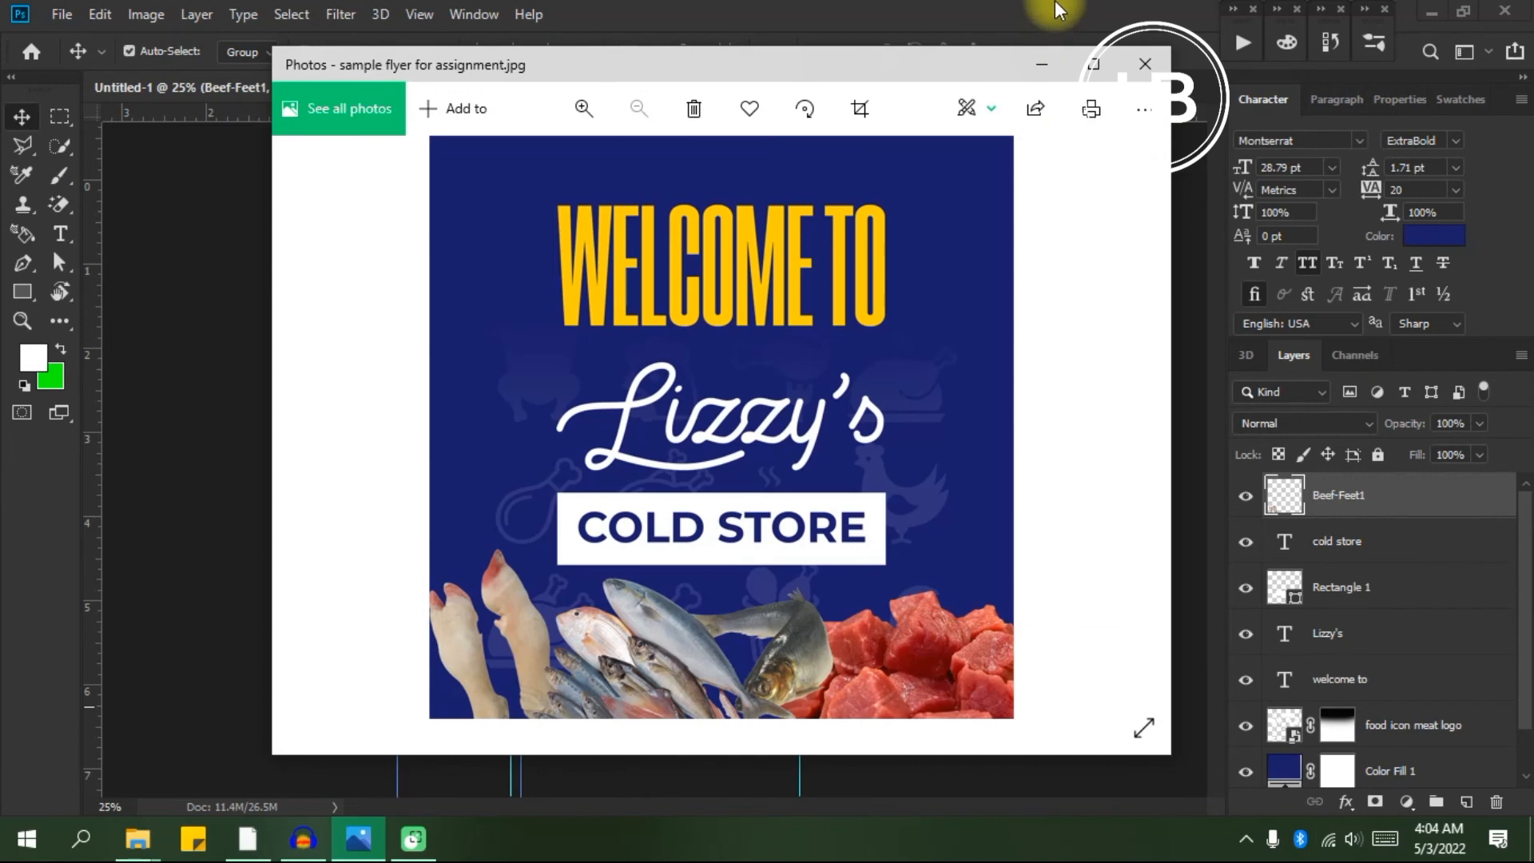
key("alt+Tab")
key("space")
key("alt+Tab")
key("alt+Tab")
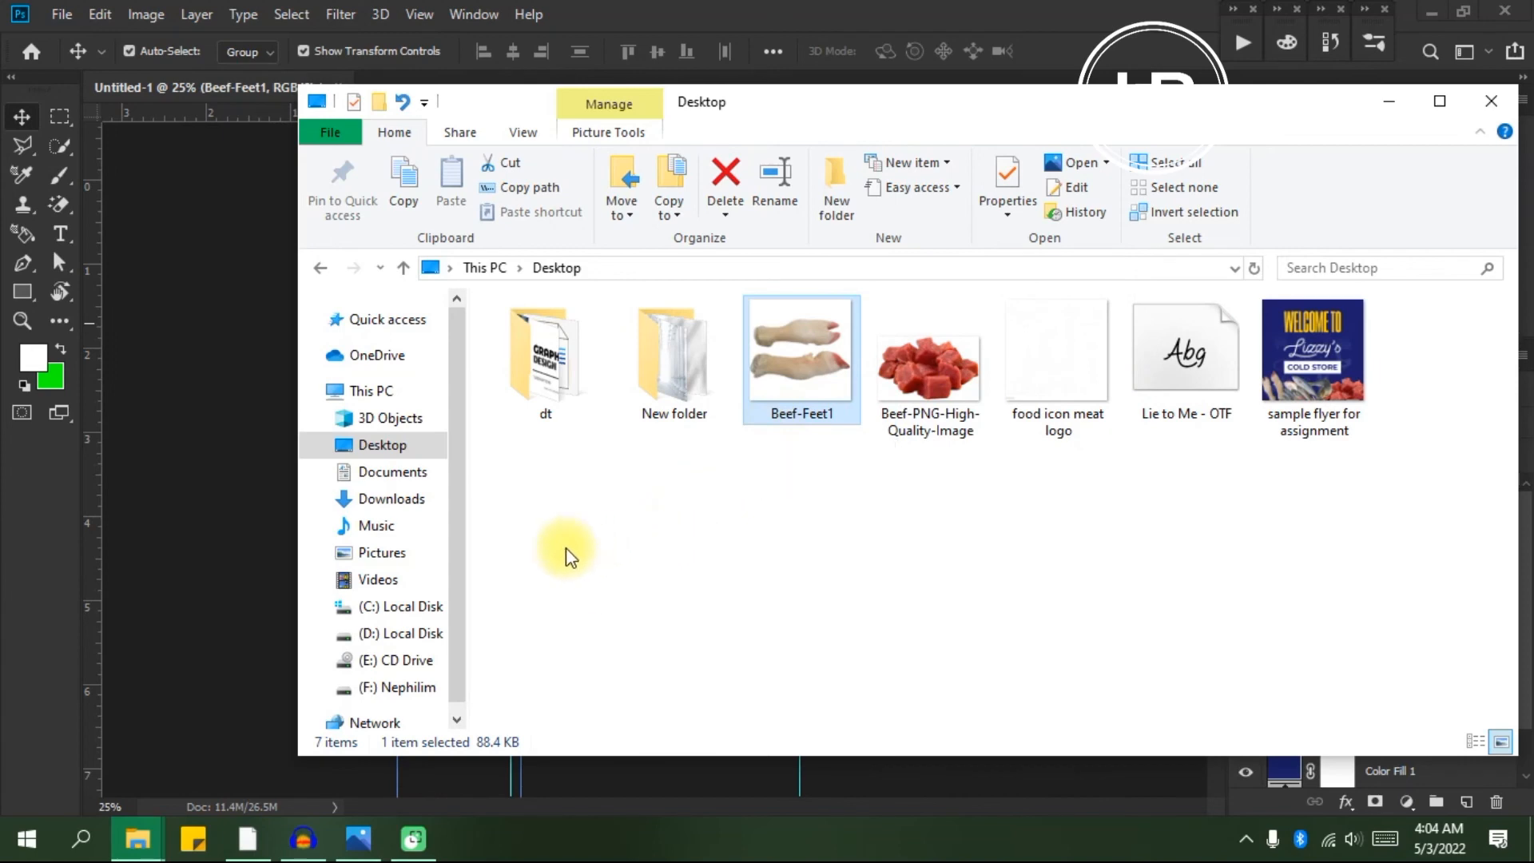
left_click(521, 385)
double_click(523, 385)
scroll(574, 404, "down", 5)
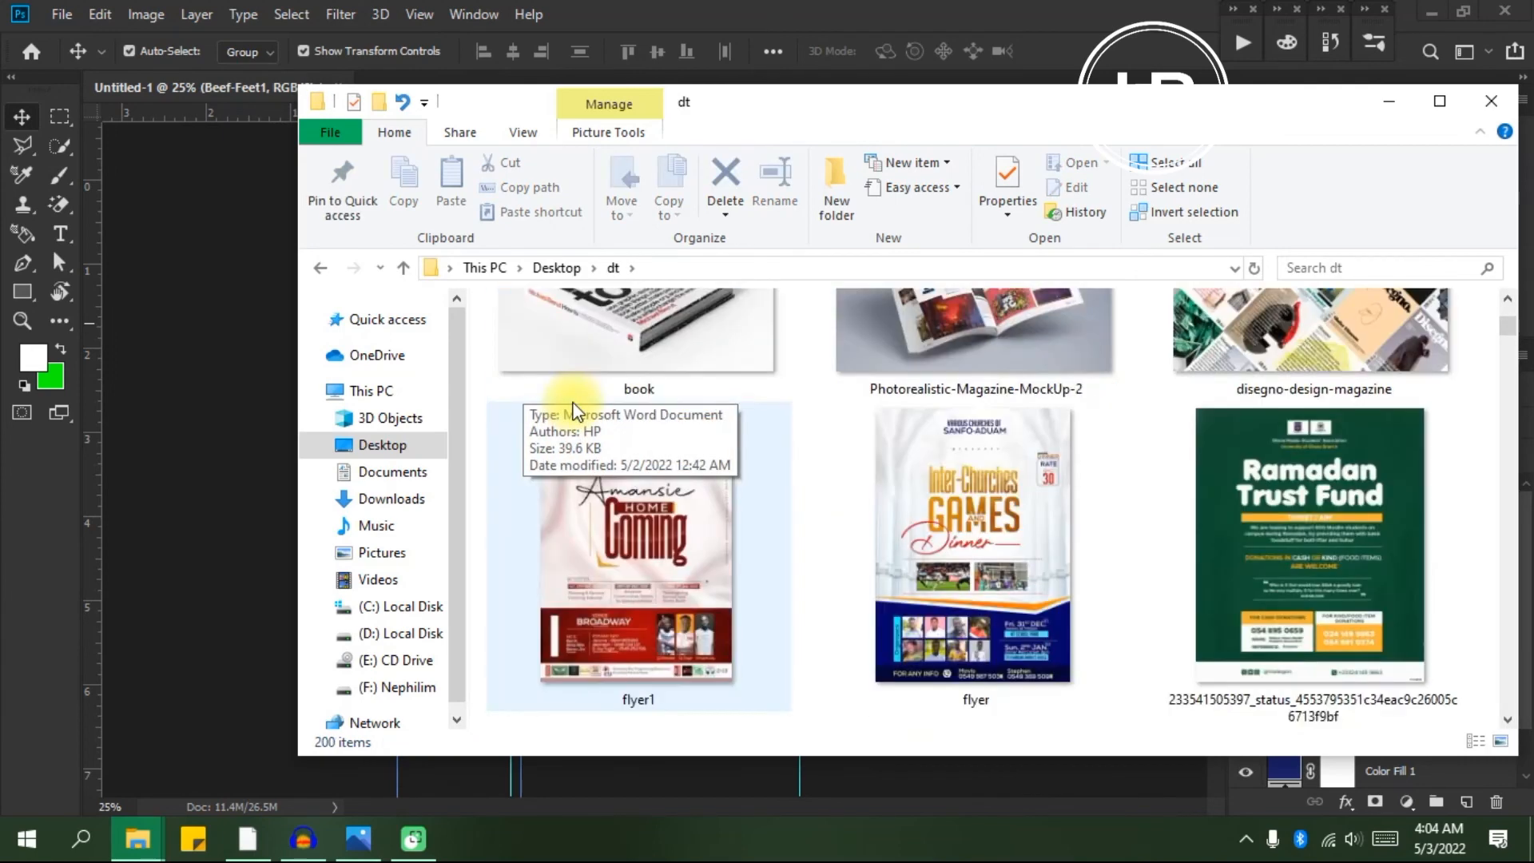
scroll(574, 404, "up", 5)
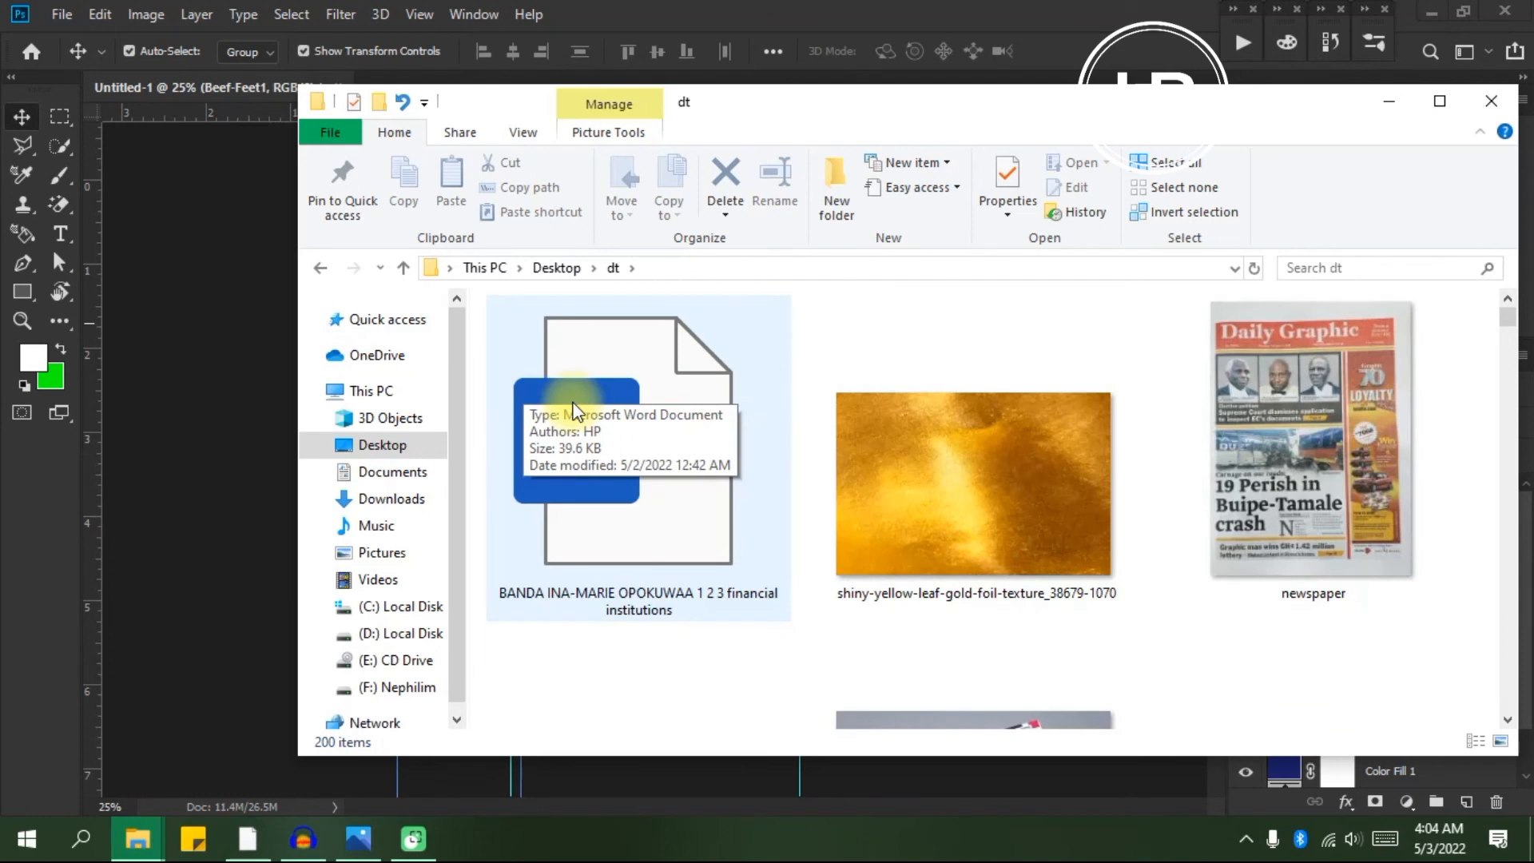
Place the fish assortment image pngaaa.com-2960996 from the Downloads folder into the flyer.
left_click(400, 500)
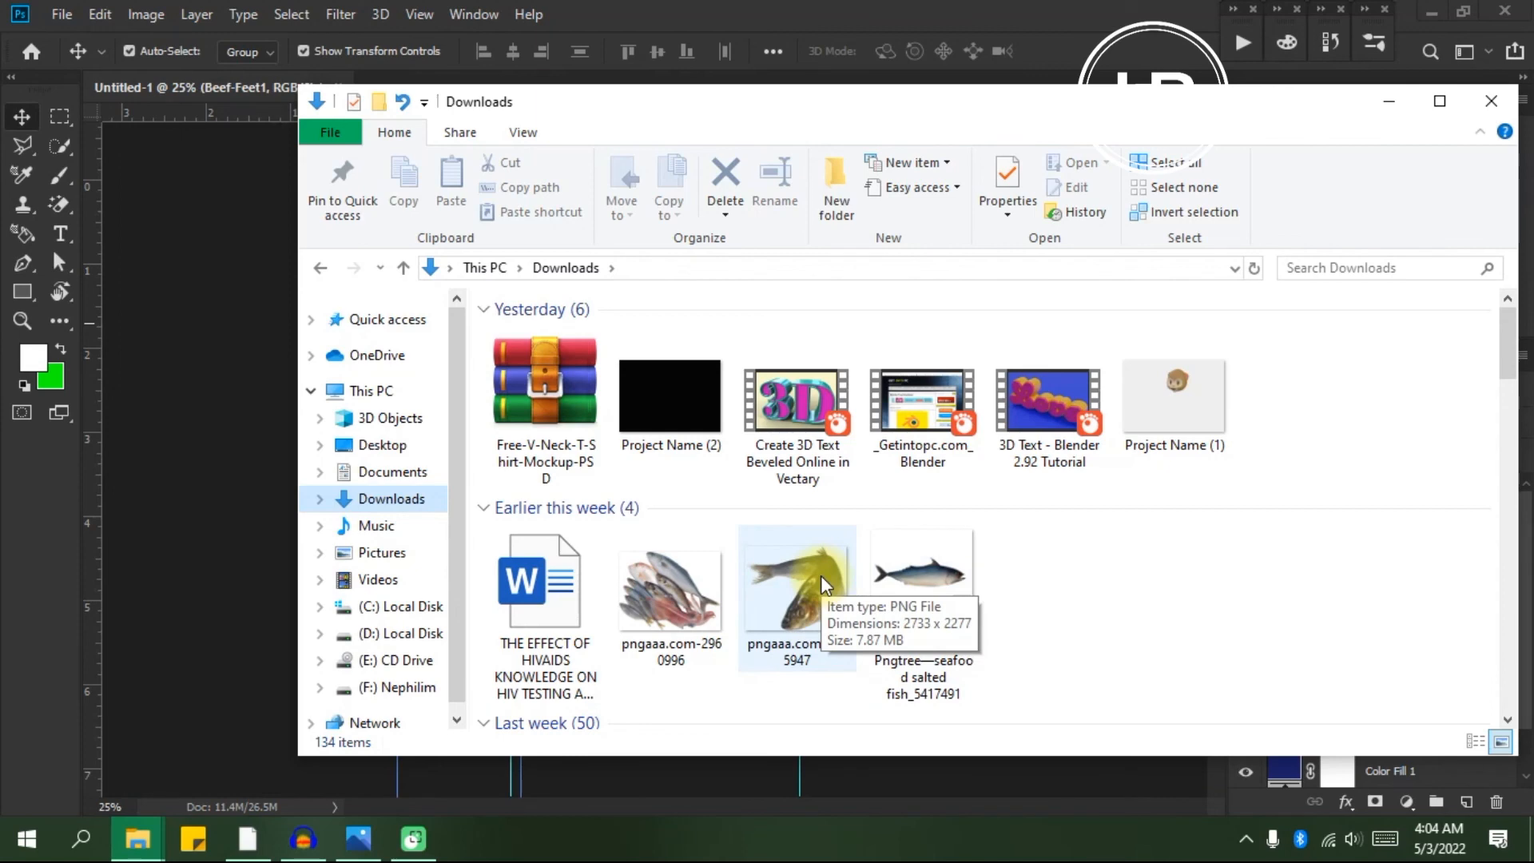
left_click(688, 598)
left_click(263, 558)
key("space")
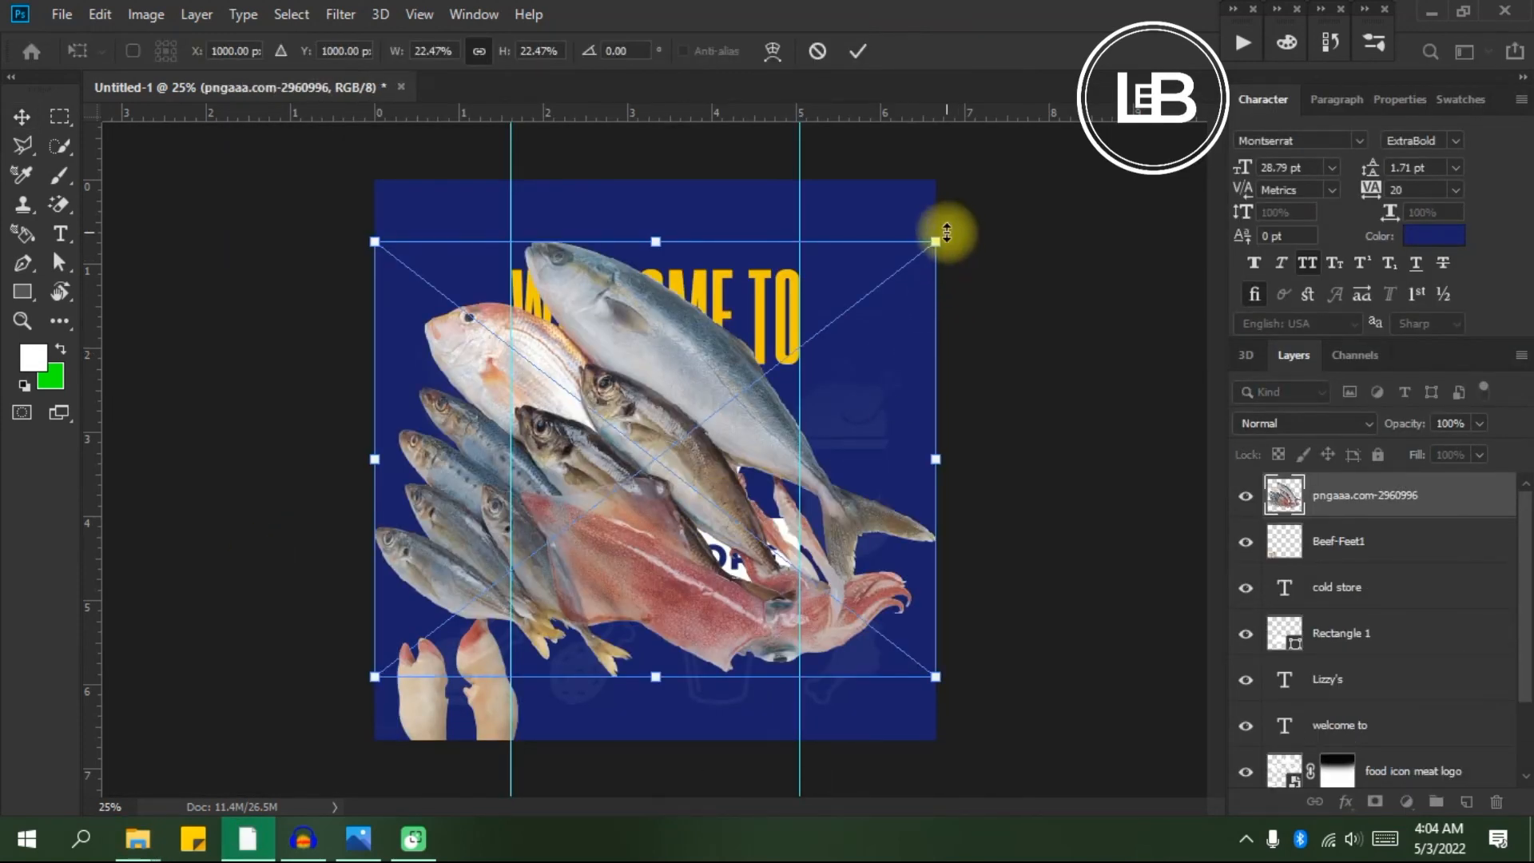
Scale the fish assortment to about 9.6% and position it along the flyer's bottom edge beside the beef feet.
left_click_drag(941, 241, 755, 382)
left_click_drag(593, 528, 679, 660)
left_click_drag(848, 514, 622, 655)
left_click_drag(551, 690, 588, 688)
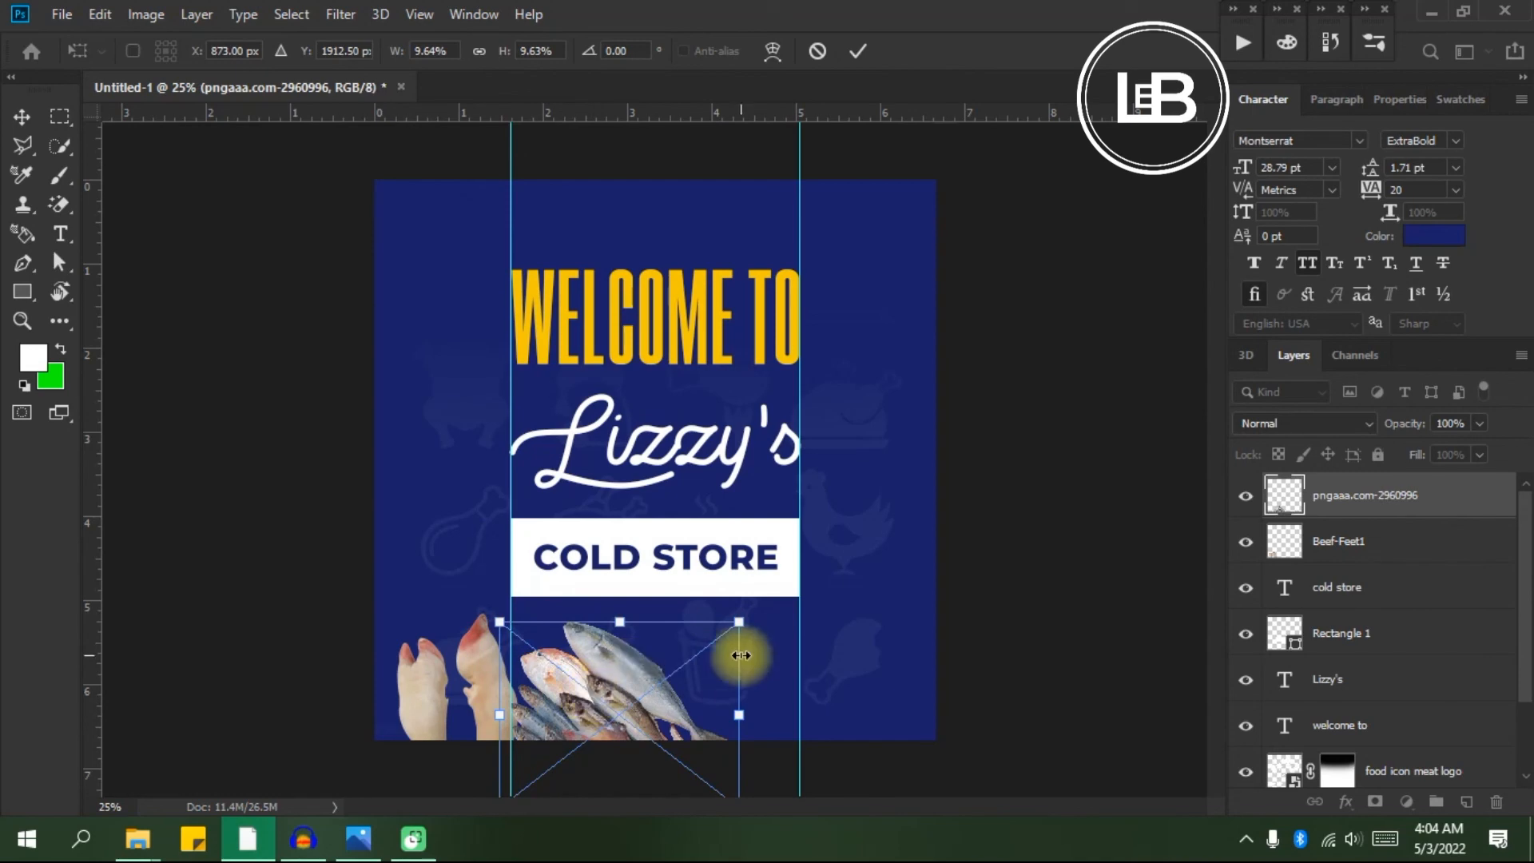
double_click(675, 671)
Place the single fish image pngaaa.com-1145947 from the Downloads folder into the flyer and rotate it about 65° over the fish assortment.
key("alt+Tab")
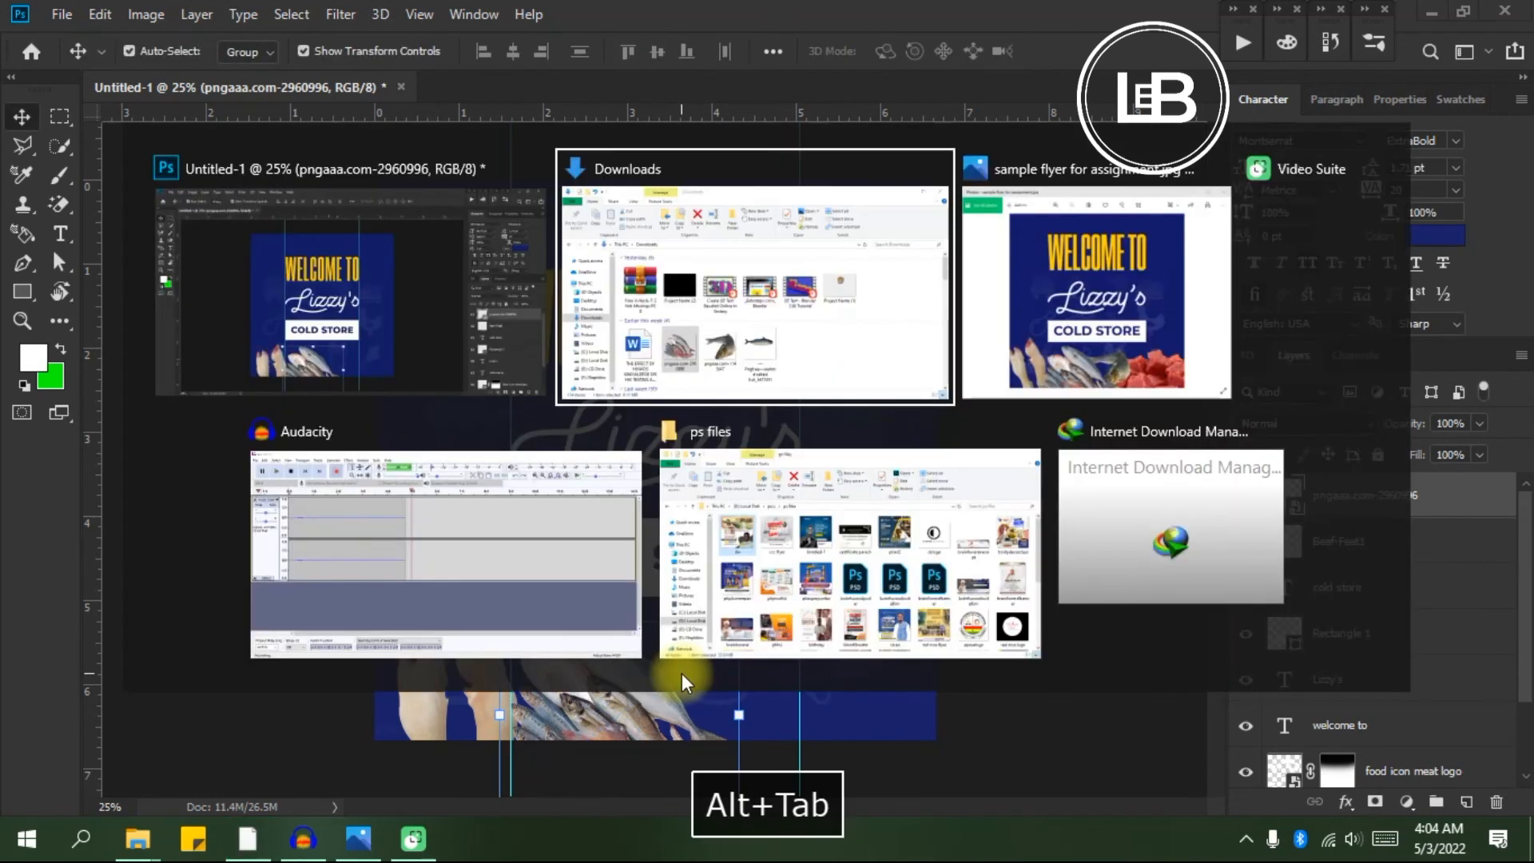
left_click_drag(767, 593, 238, 609)
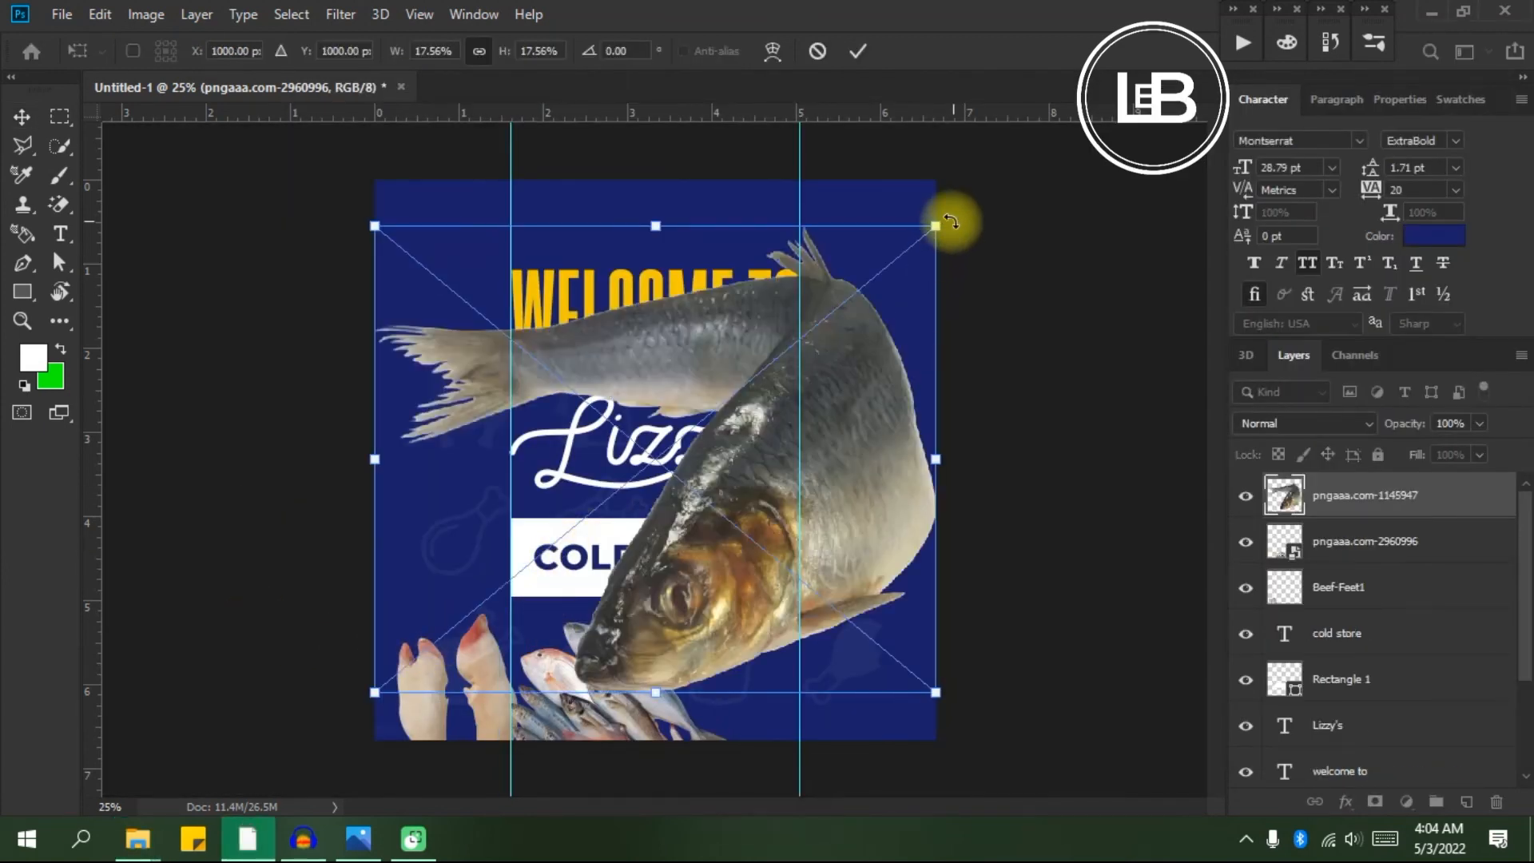
left_click_drag(946, 223, 565, 539)
left_click_drag(539, 628, 737, 702)
left_click_drag(823, 582, 819, 762)
left_click_drag(747, 724, 764, 695)
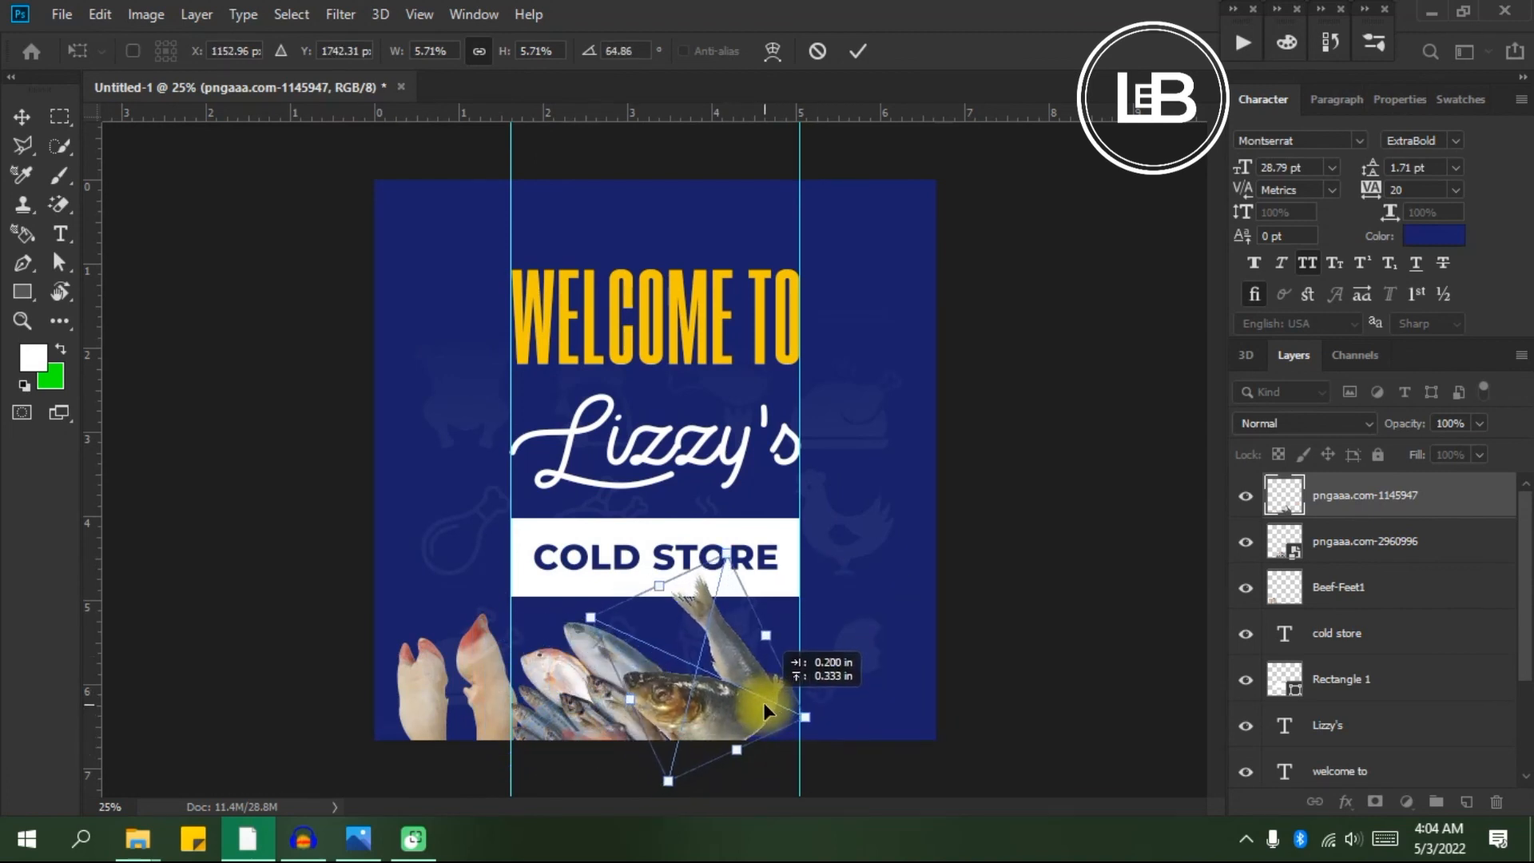
Scale the single fish to about 4.2% and position it on the flyer's bottom edge at the right end of the fish assortment.
mouse_move(730, 559)
left_mouse_down()
mouse_move(695, 671)
mouse_move(736, 578)
left_mouse_up()
left_click_drag(777, 692, 782, 702)
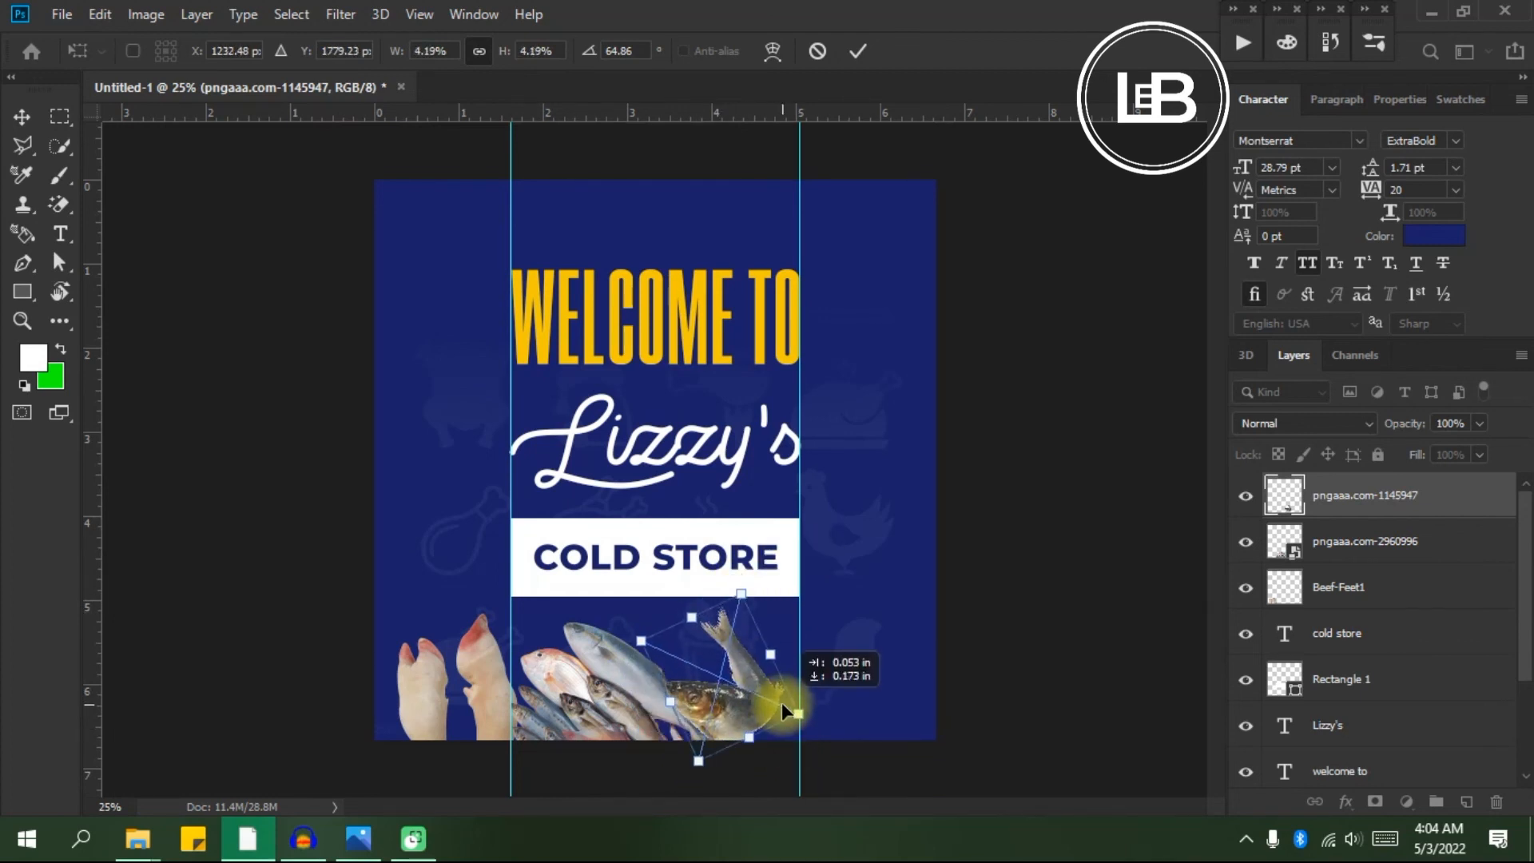
key("Return")
Place the raw beef cubes image Beef-PNG-High-Quality-Image from the Desktop folder into the flyer.
key("alt+Tab")
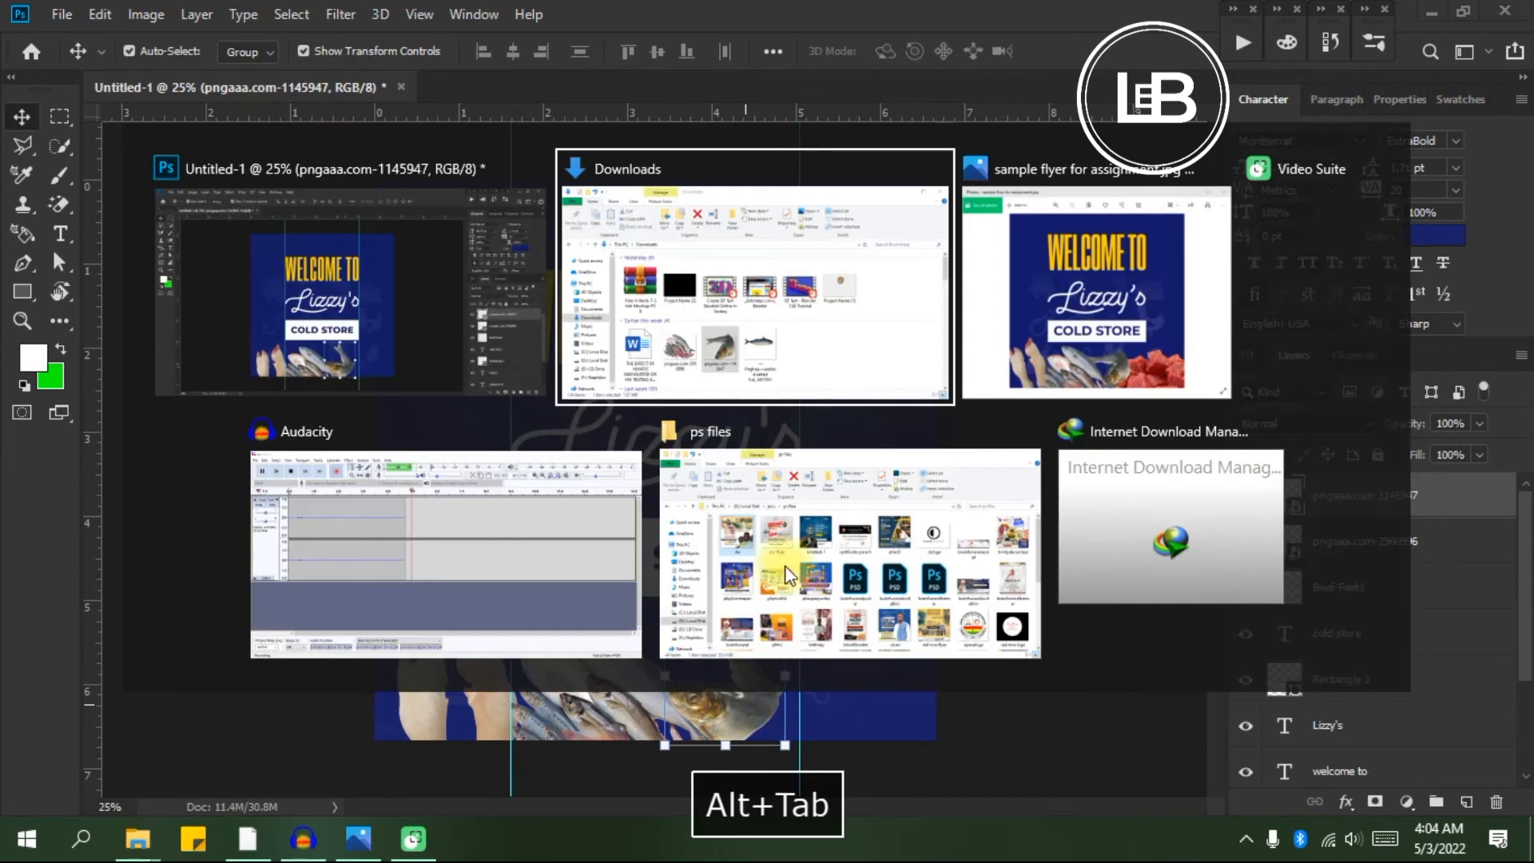
left_click(867, 302)
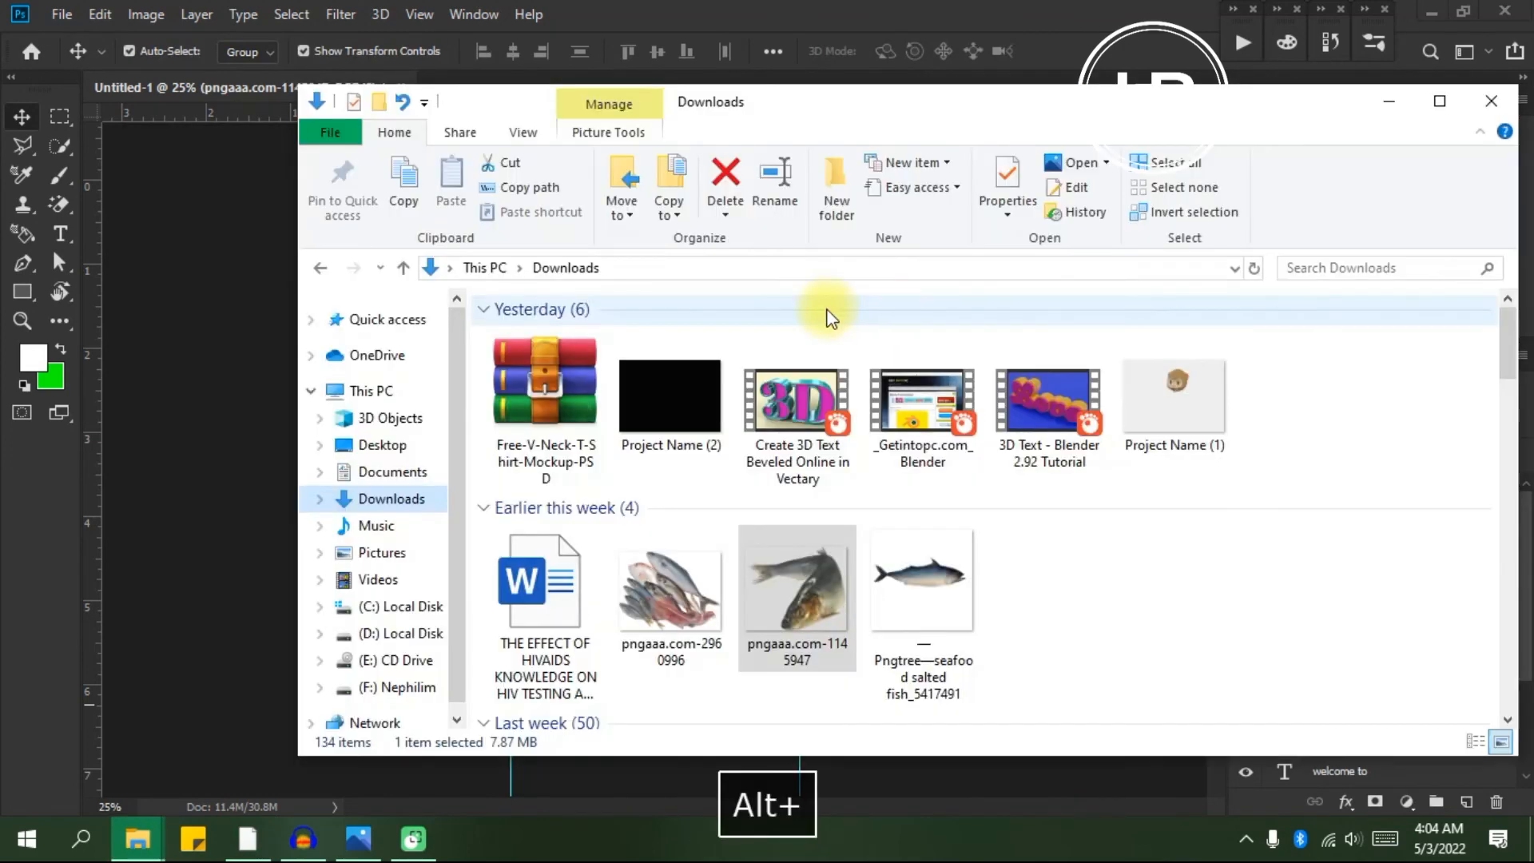
left_click(321, 267)
left_click(322, 268)
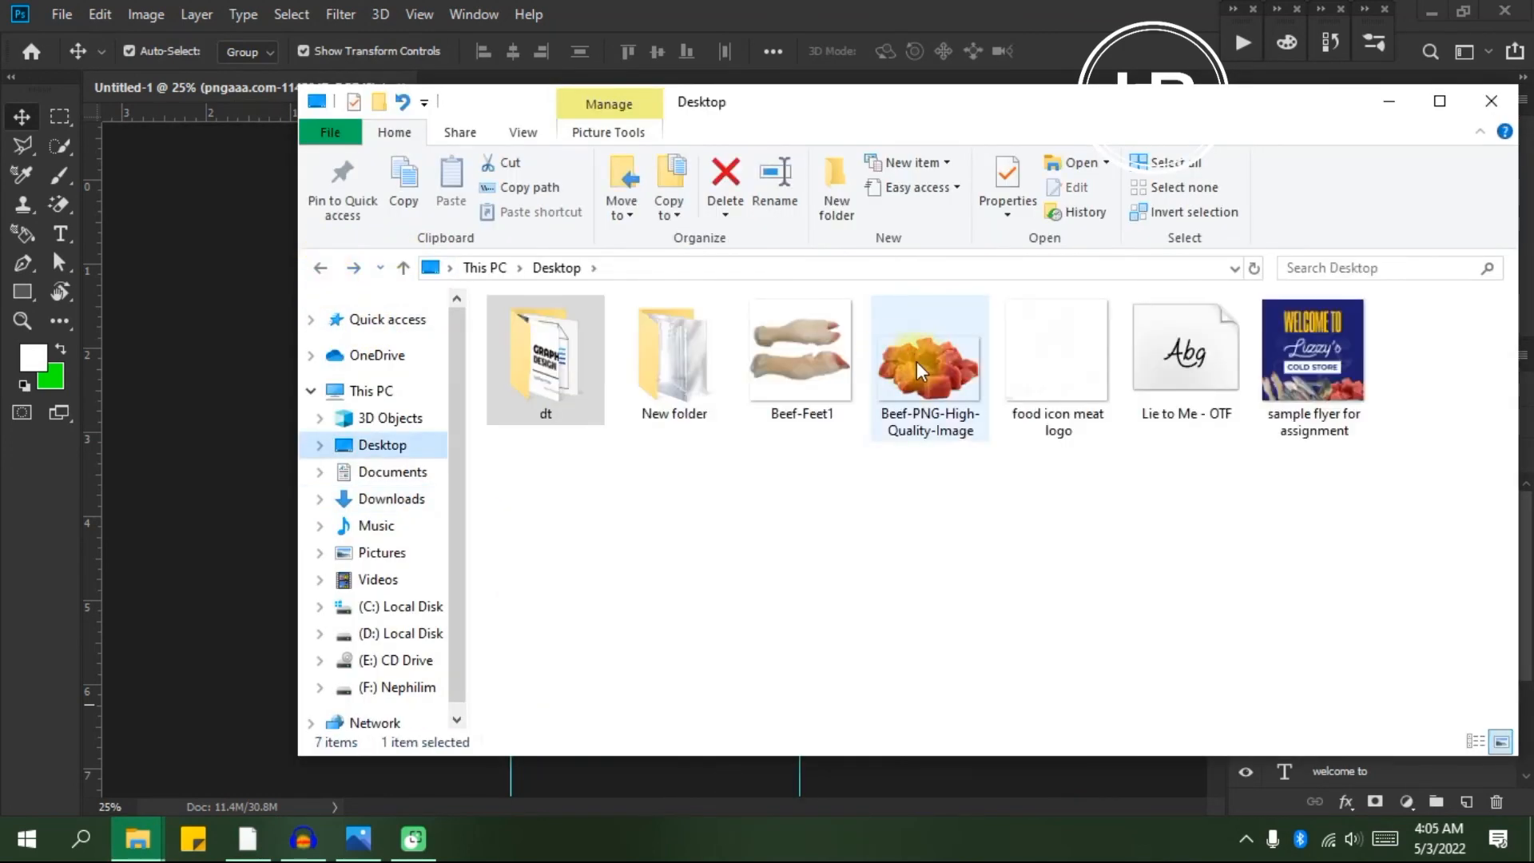
left_click_drag(924, 372, 246, 571)
key("space")
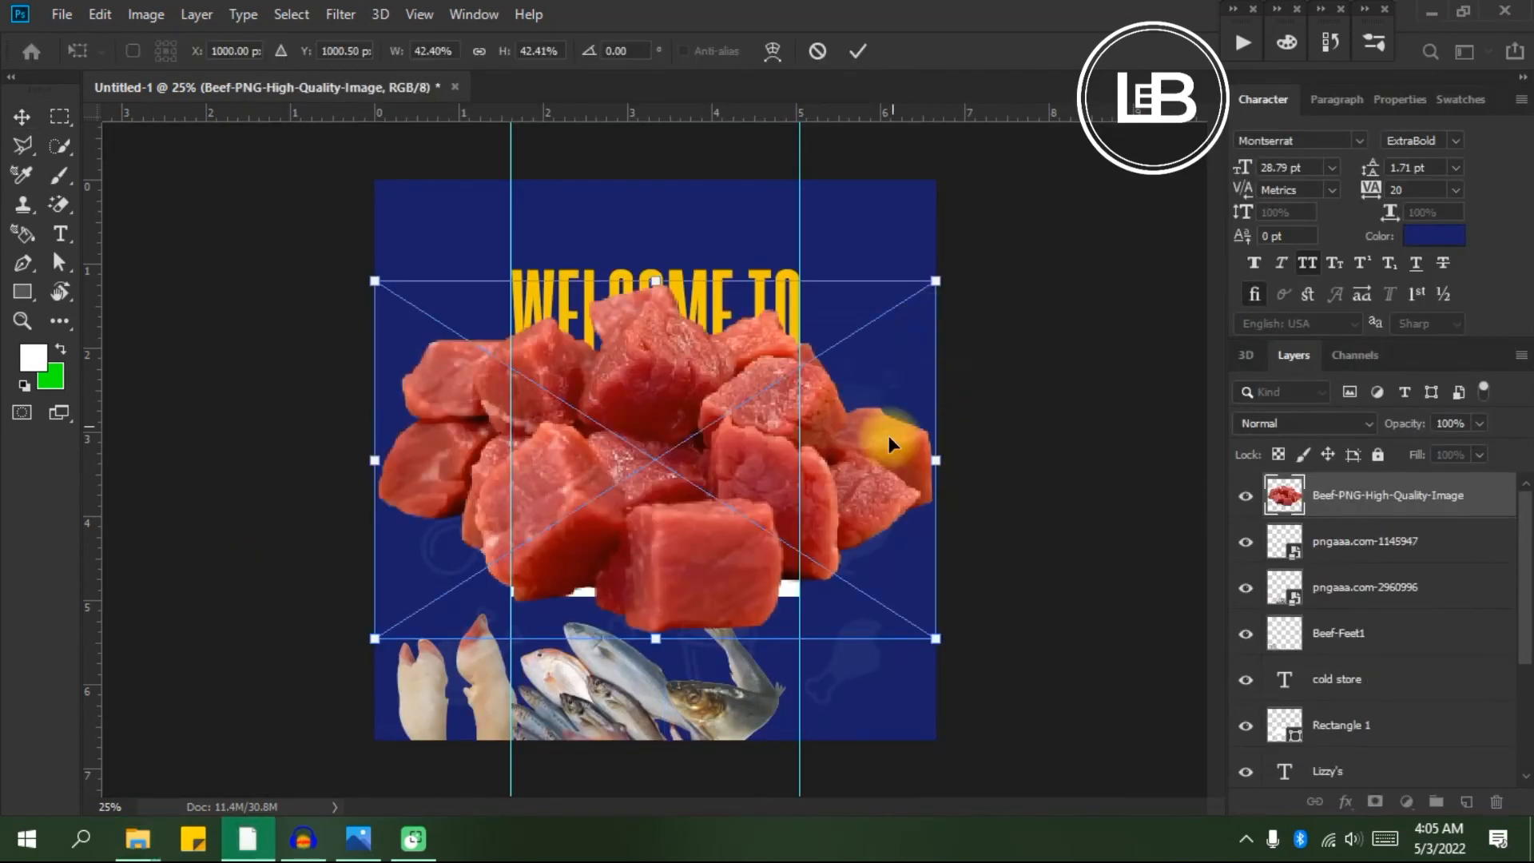
Scale the beef cubes to about 22.4% and position them in the flyer's lower-right corner.
left_click_drag(835, 439, 961, 684)
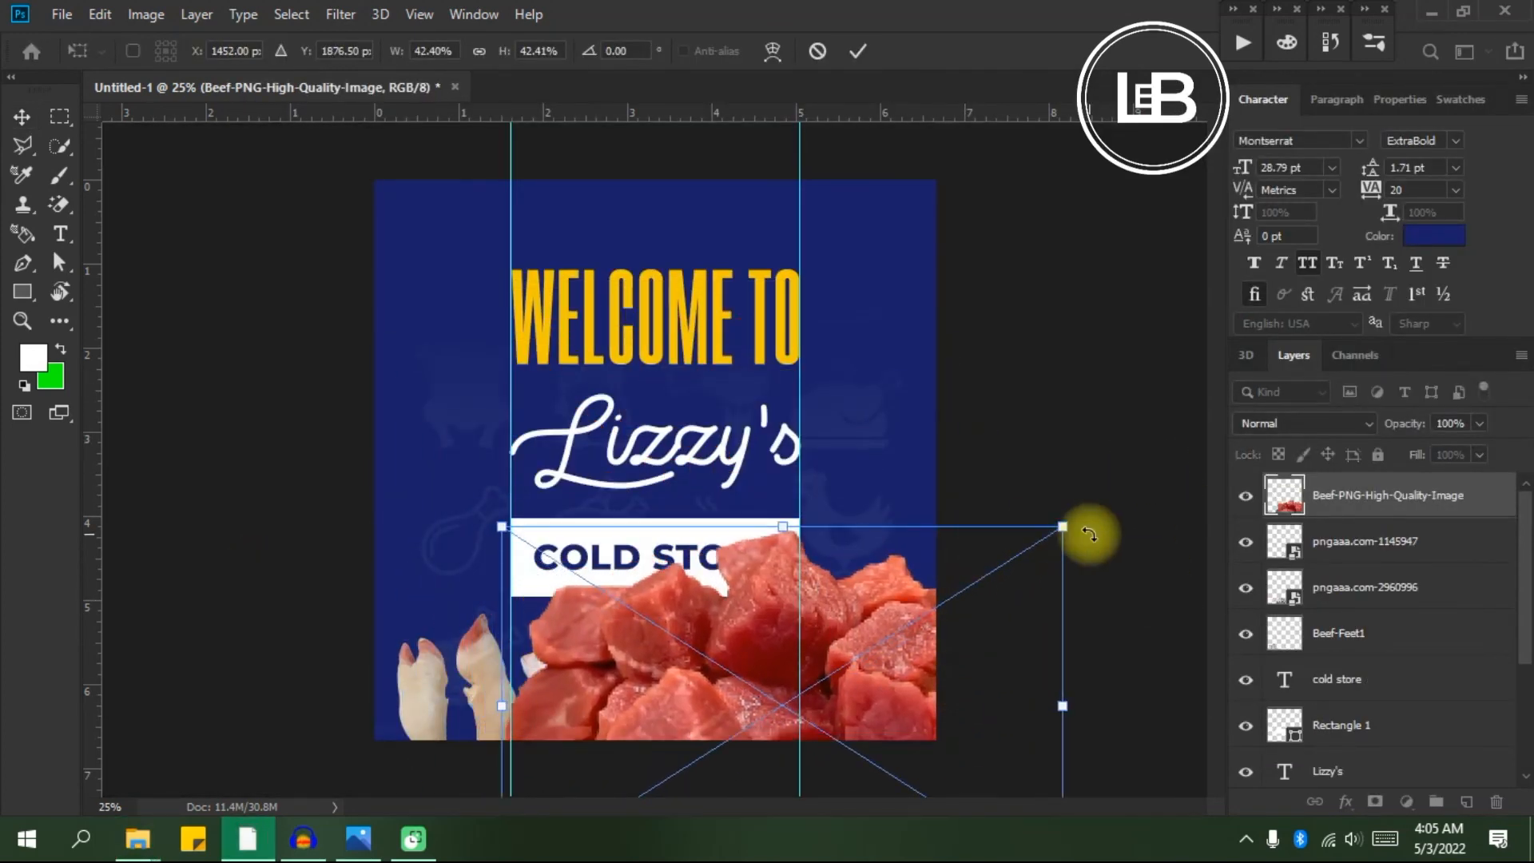
left_click_drag(1067, 527, 799, 698)
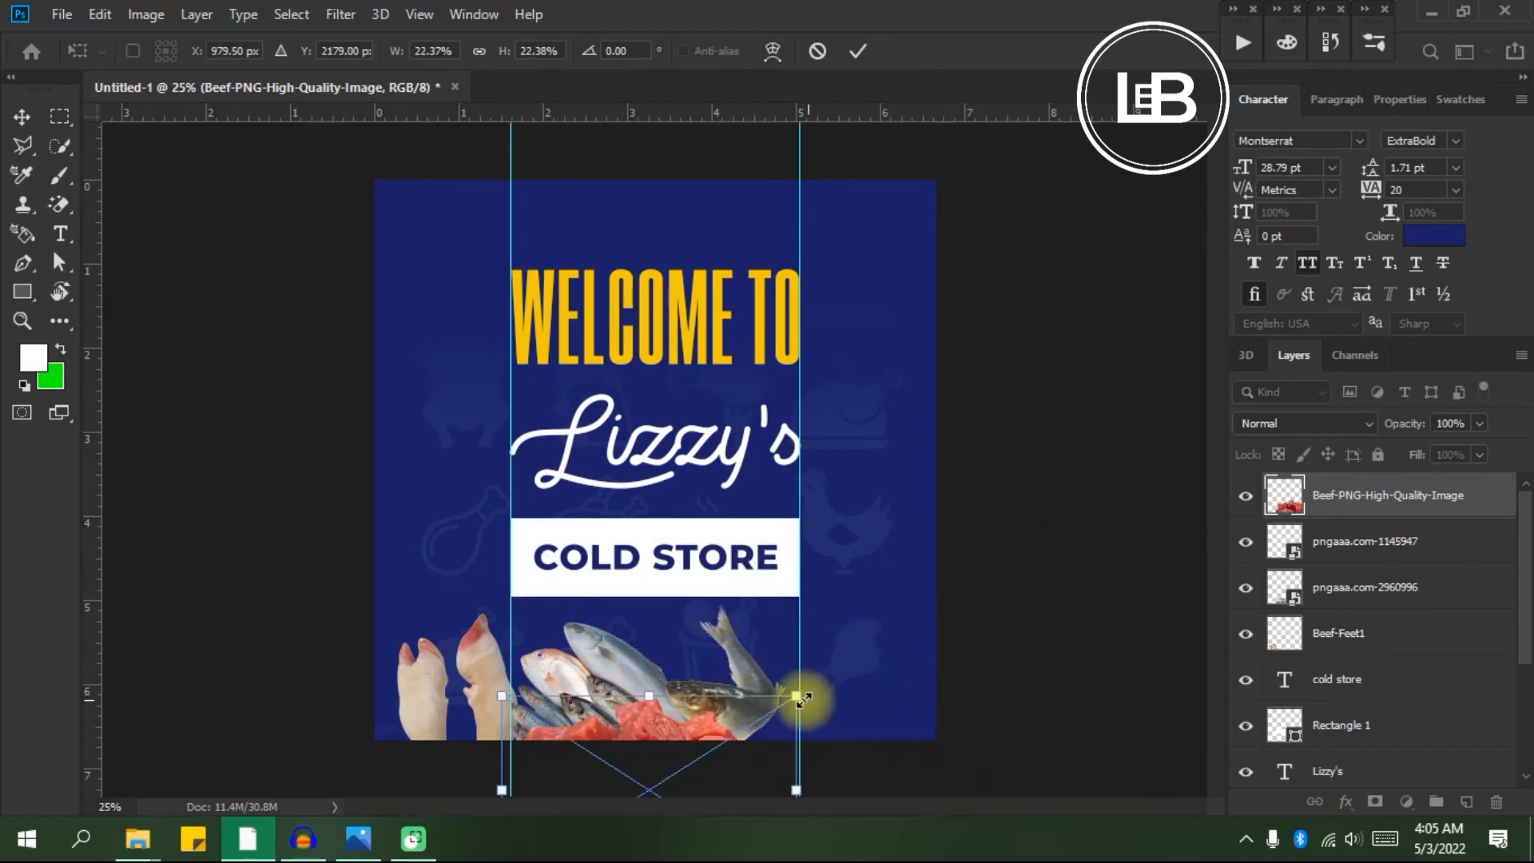
left_click_drag(708, 726, 910, 640)
key("Return")
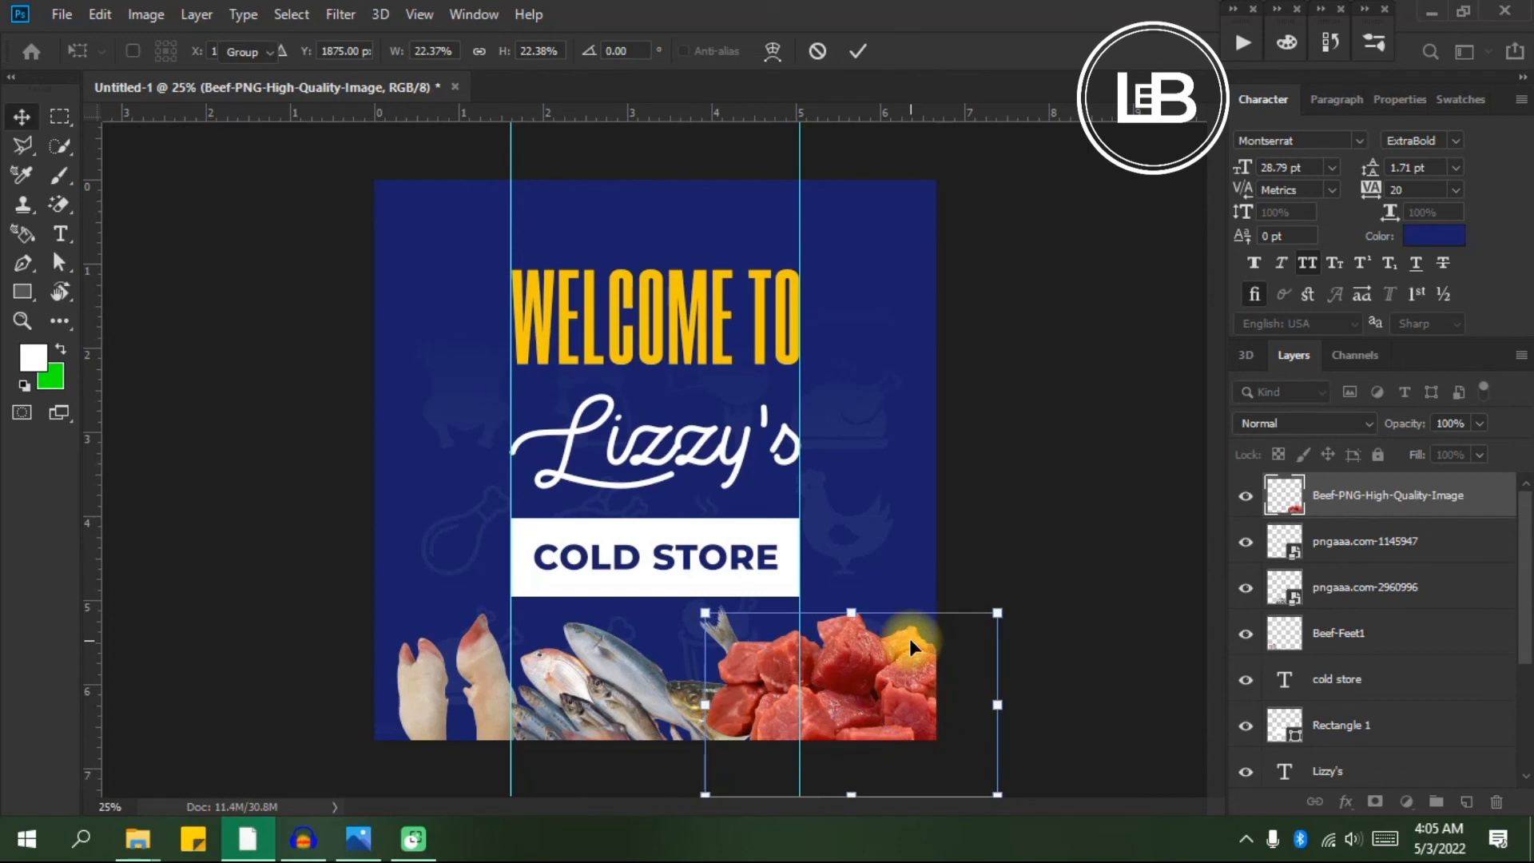
Move the beef cubes layer below the Beef-Feet1 layer so the single fish overlaps the meat, and deselect it.
left_click_drag(1466, 499, 1459, 637)
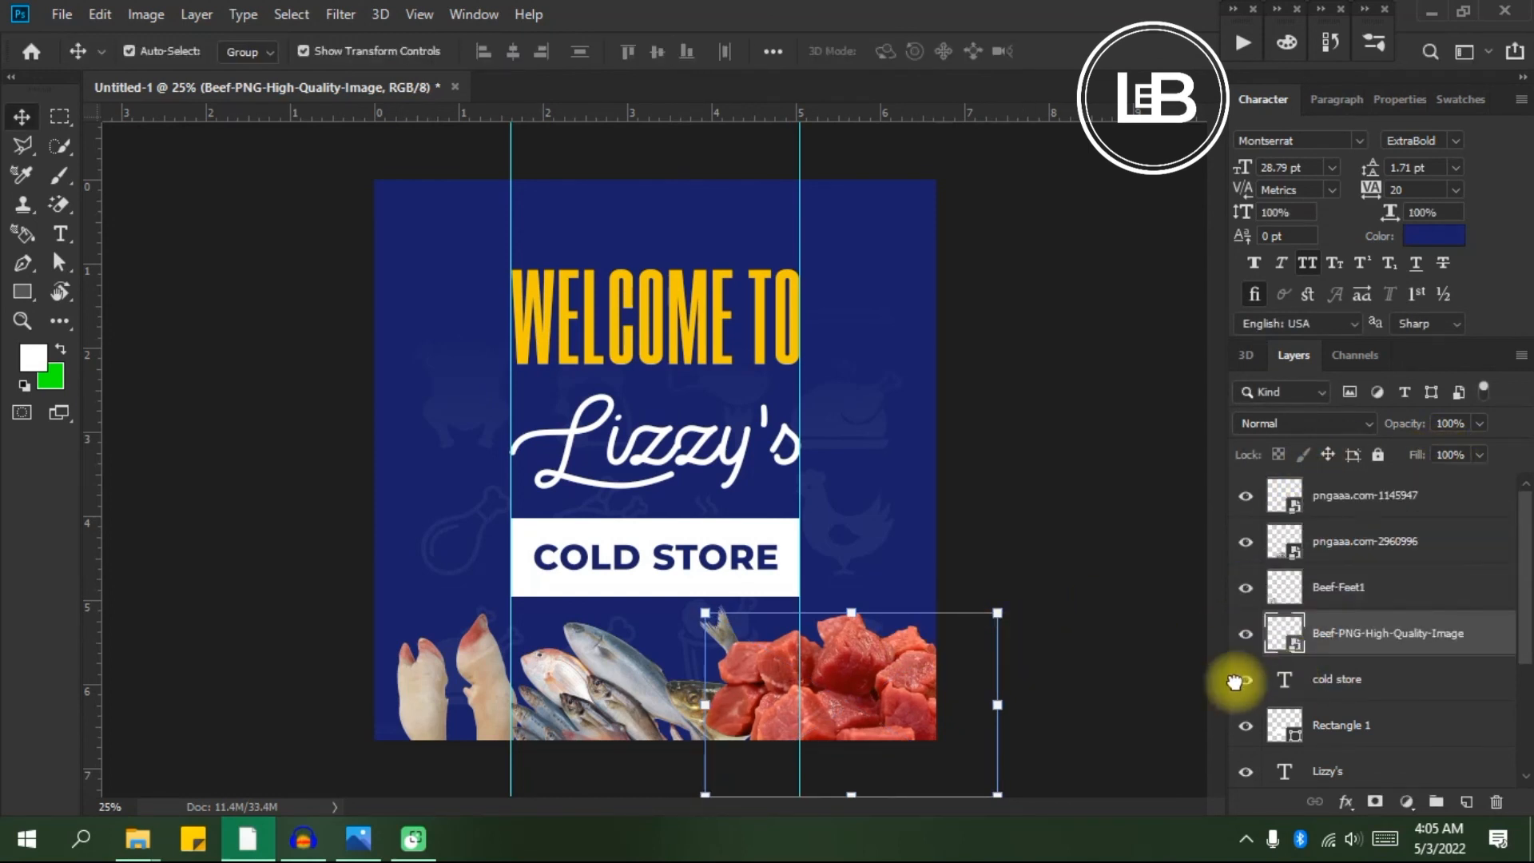
left_click(1120, 652)
Compare the flyer's bottom images with the sample flyer, and minimize the sample and Desktop folder windows.
key("alt+Tab")
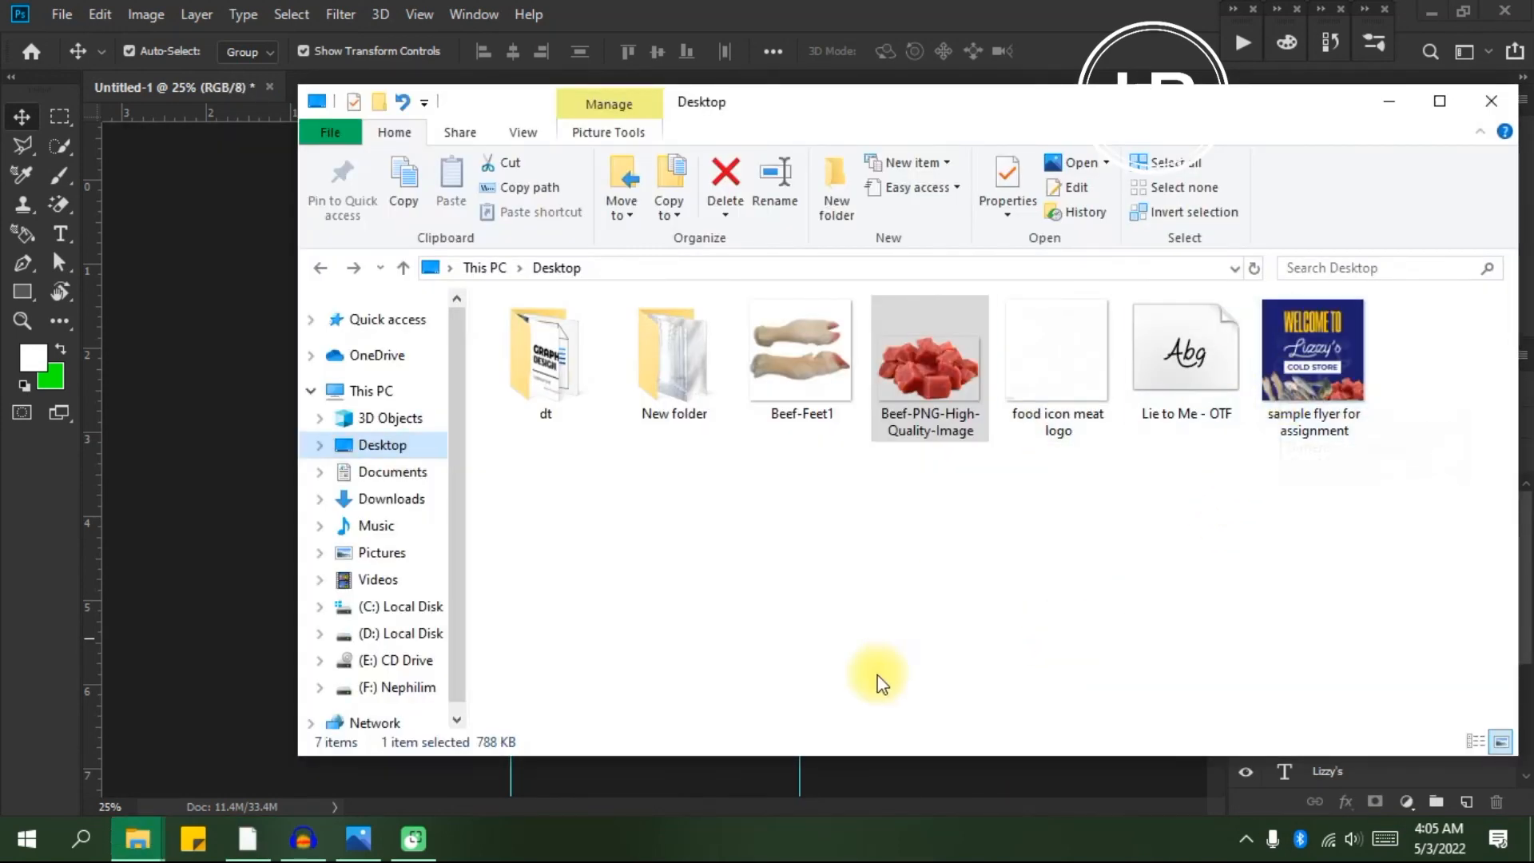
key("alt+Tab")
key("alt+Tab")
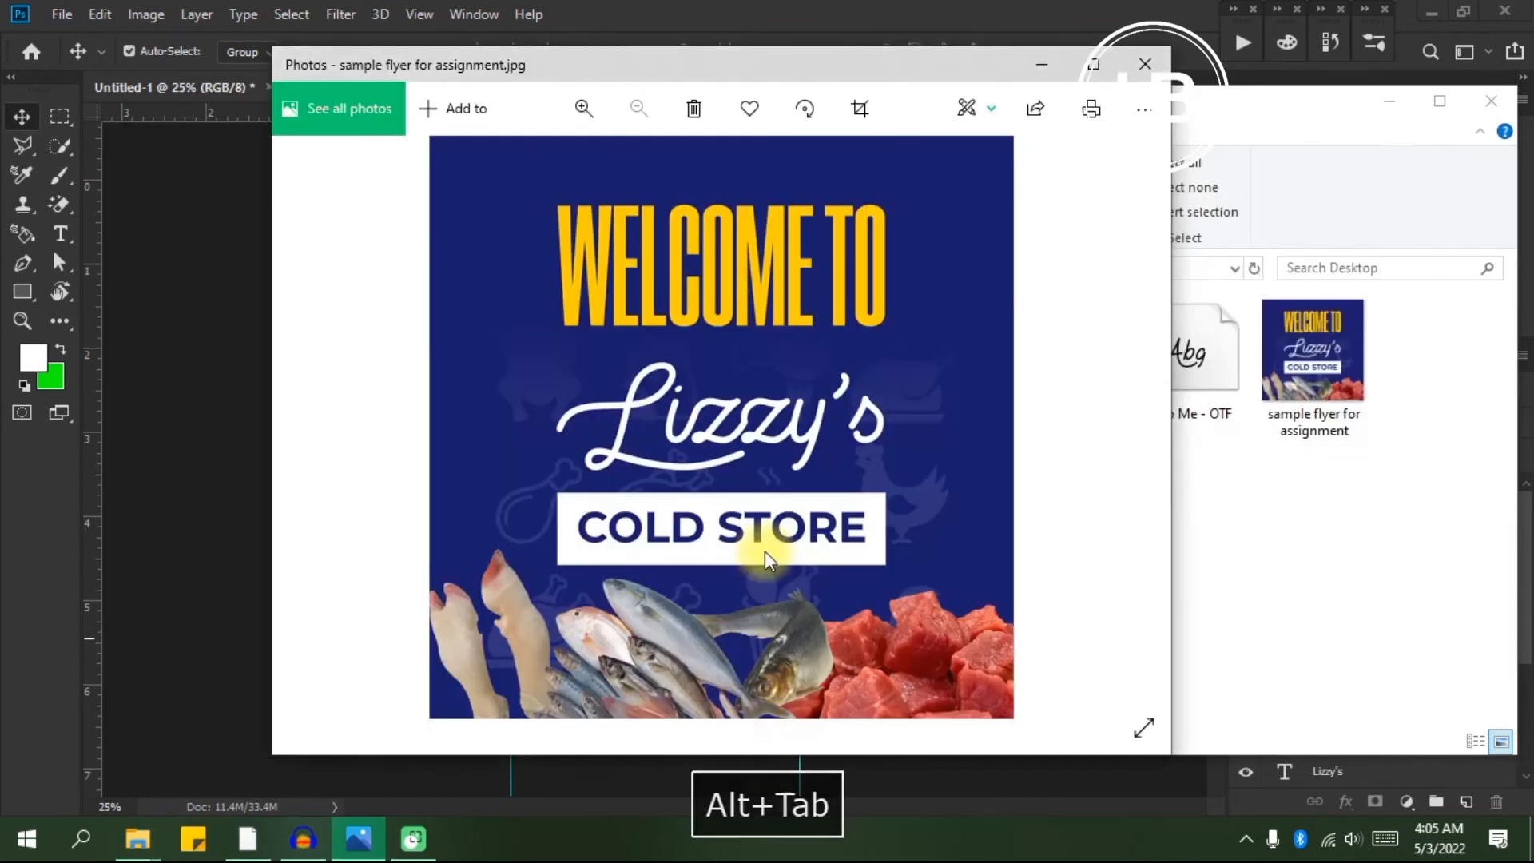
left_click(1055, 66)
left_click(1405, 110)
key("space")
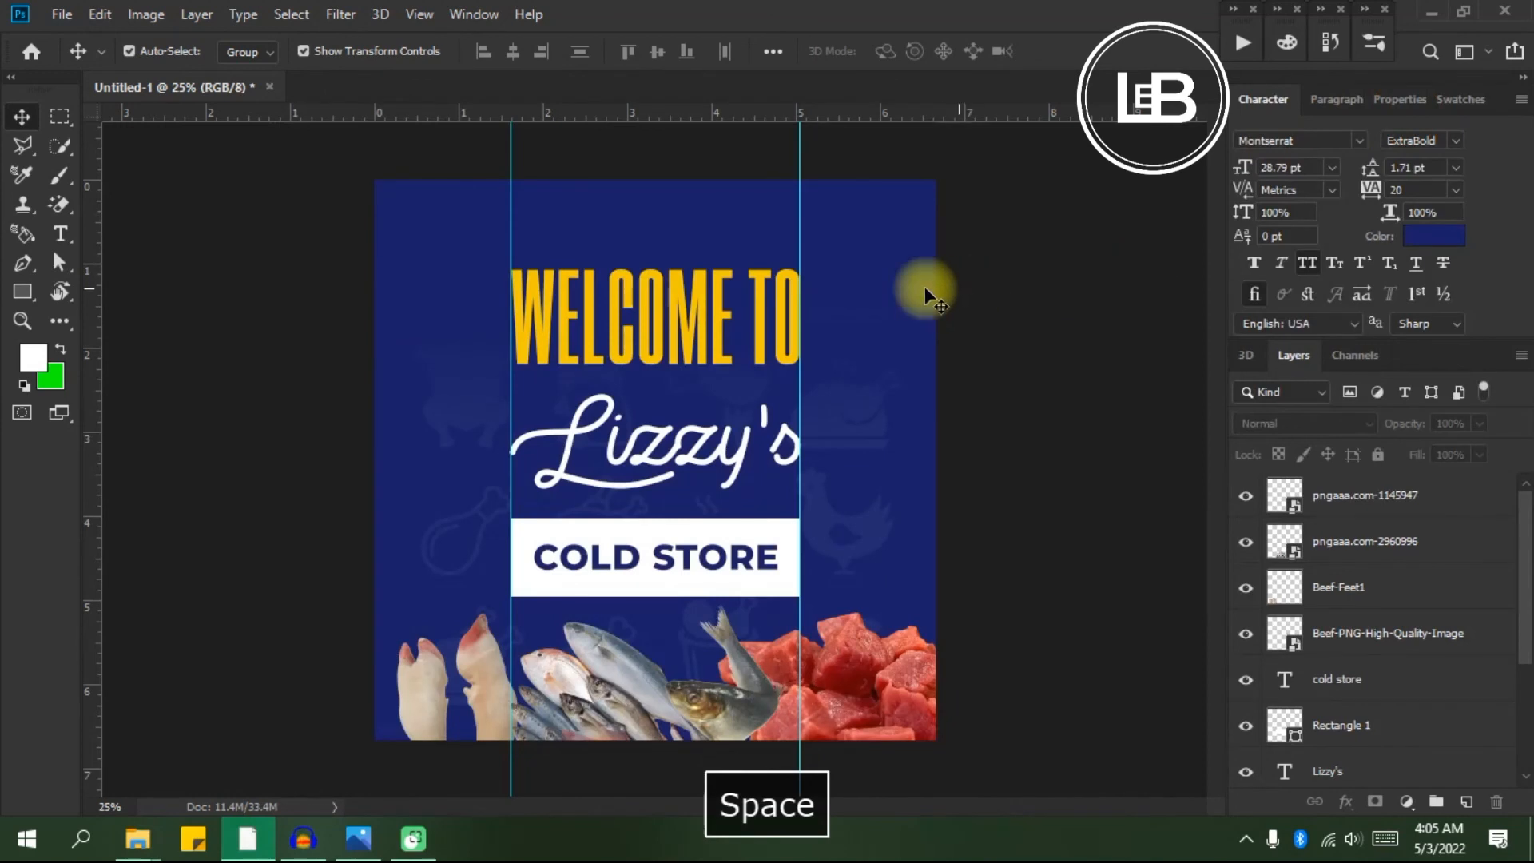